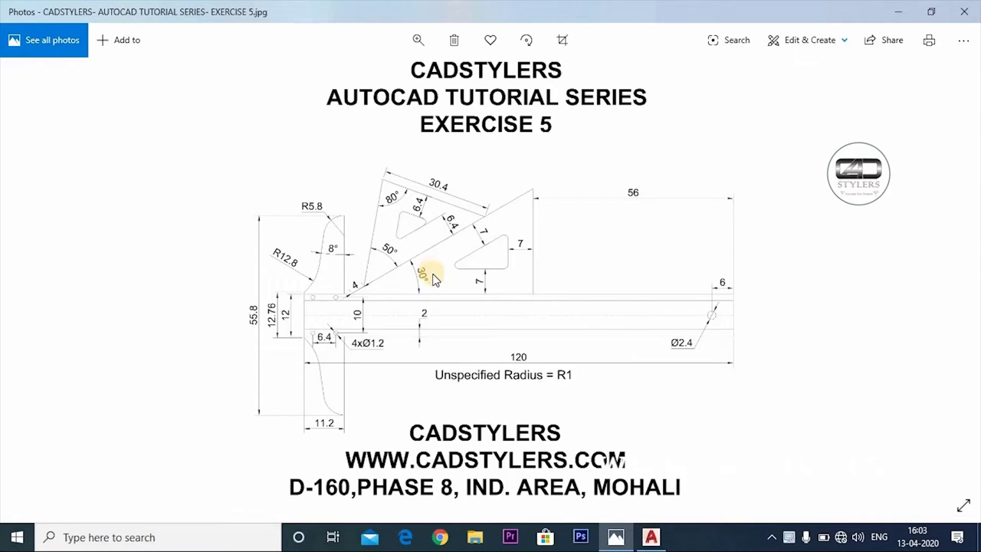
Zoom and pan around the Exercise 5 reference image to read the bar's dimensions
scroll(397, 324, "up", 2)
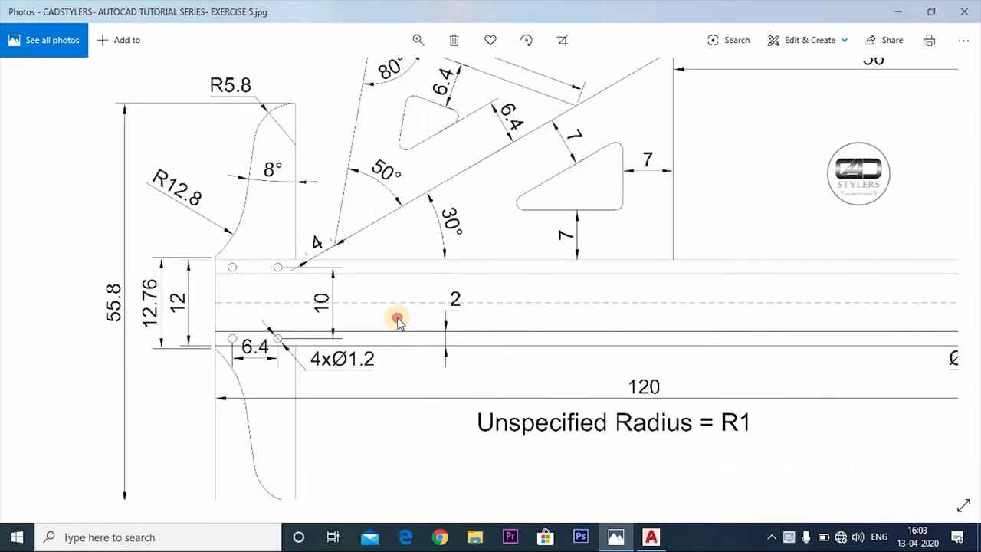
scroll(397, 322, "down", 2)
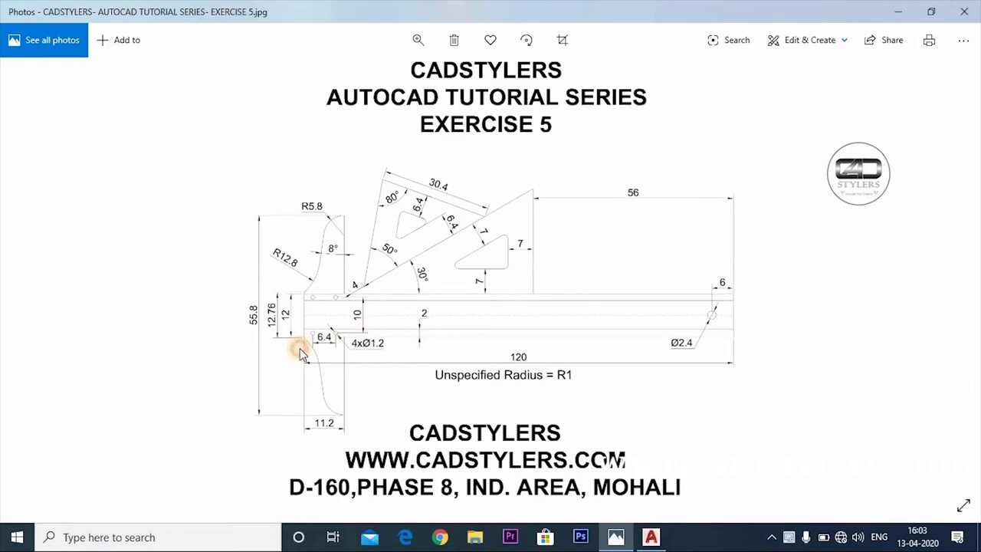
scroll(300, 348, "up", 2)
scroll(360, 329, "down", 2)
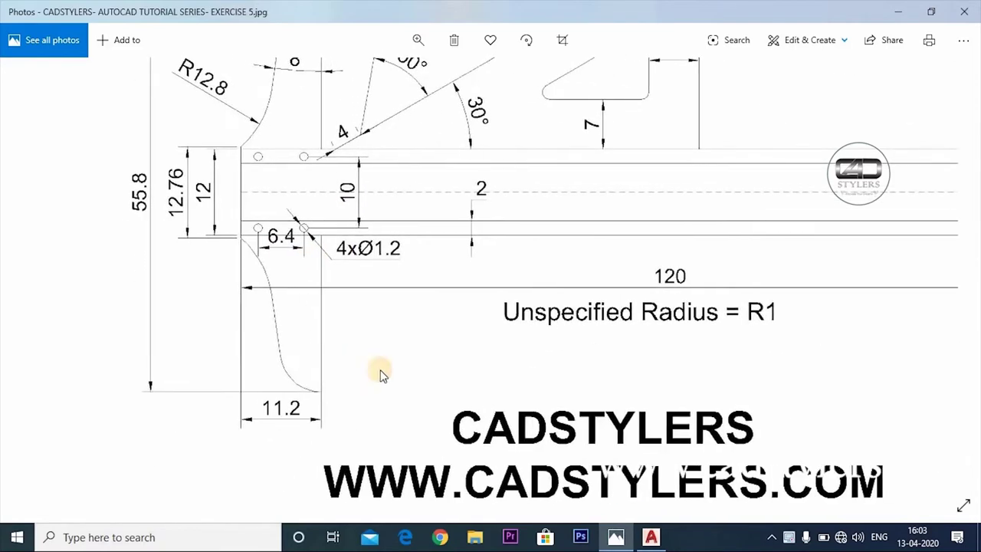
scroll(356, 314, "down", 2)
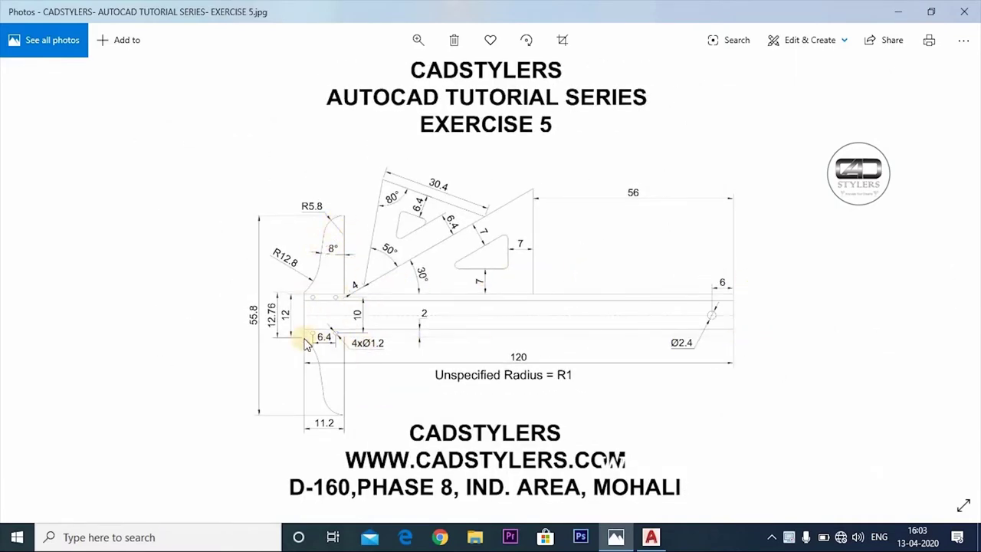
scroll(375, 333, "up", 2)
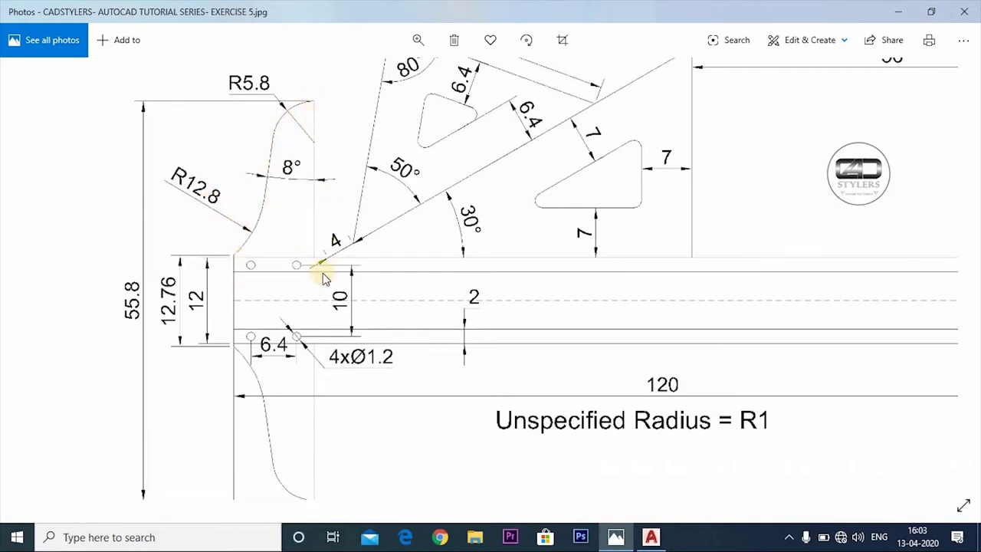
left_click_drag(376, 312, 115, 339)
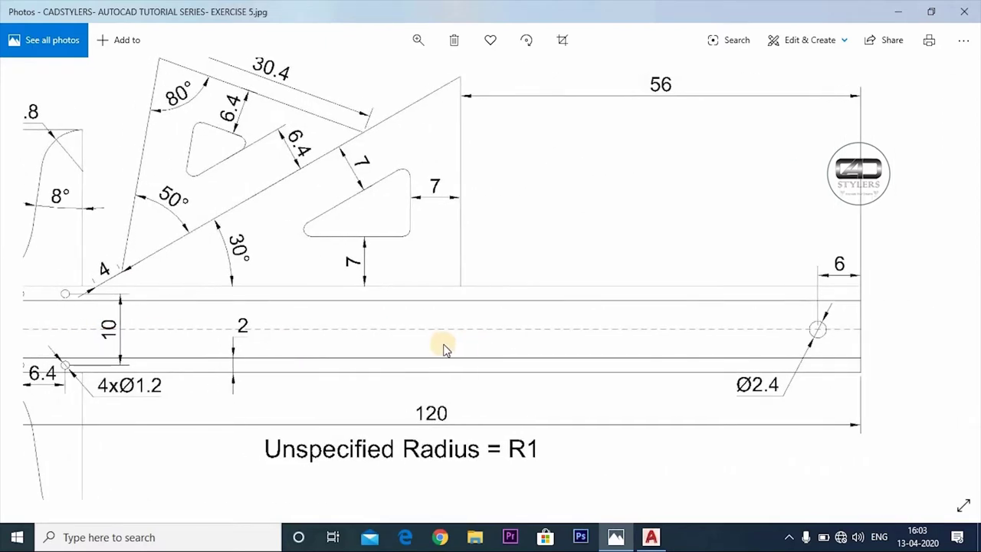
scroll(439, 322, "down", 3)
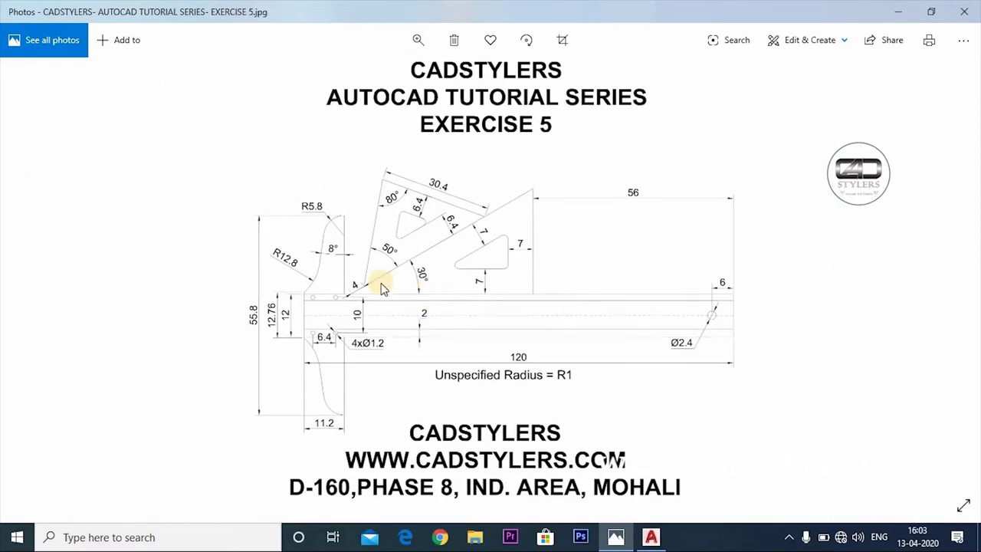
scroll(376, 285, "up", 3)
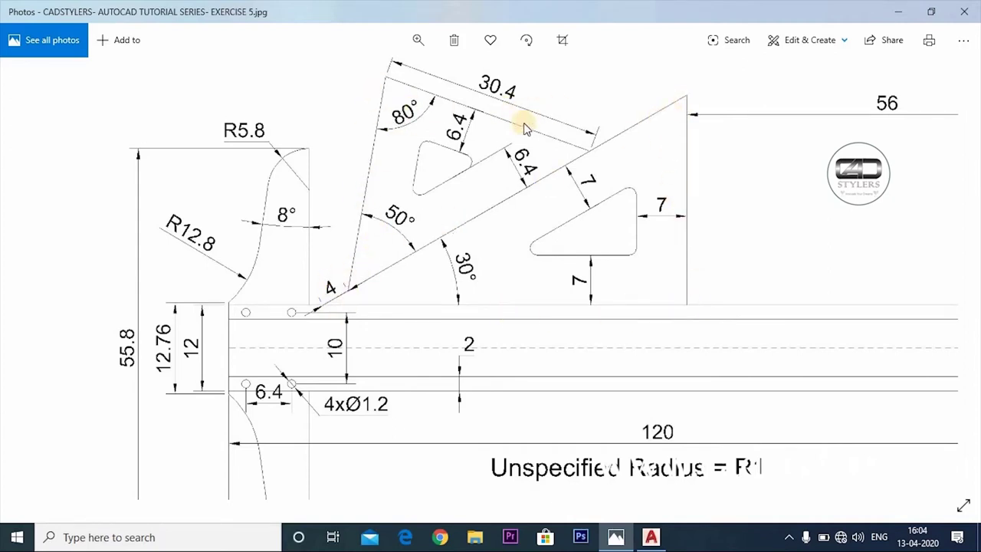
scroll(530, 192, "down", 3)
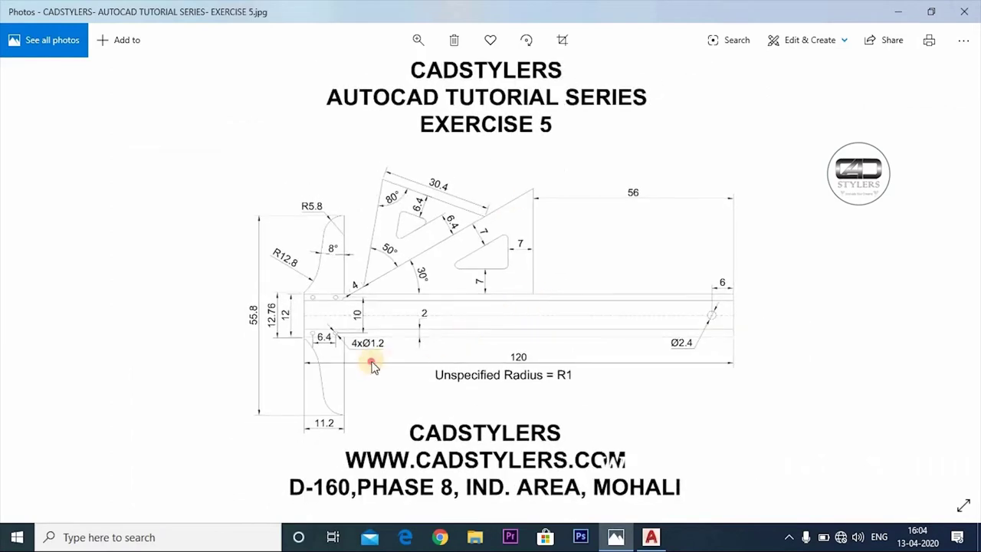
scroll(372, 366, "up", 3)
left_click_drag(357, 406, 357, 366)
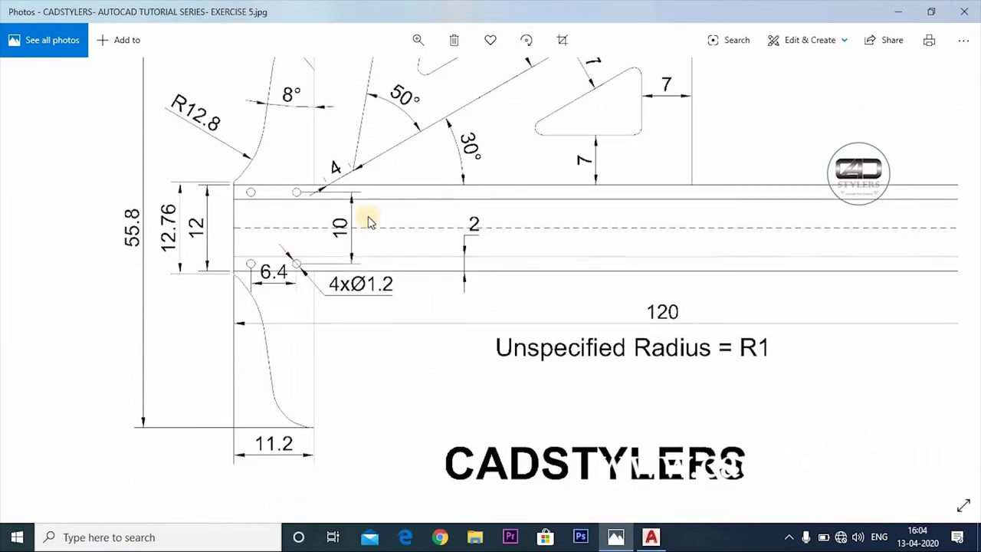
scroll(284, 199, "up", 2)
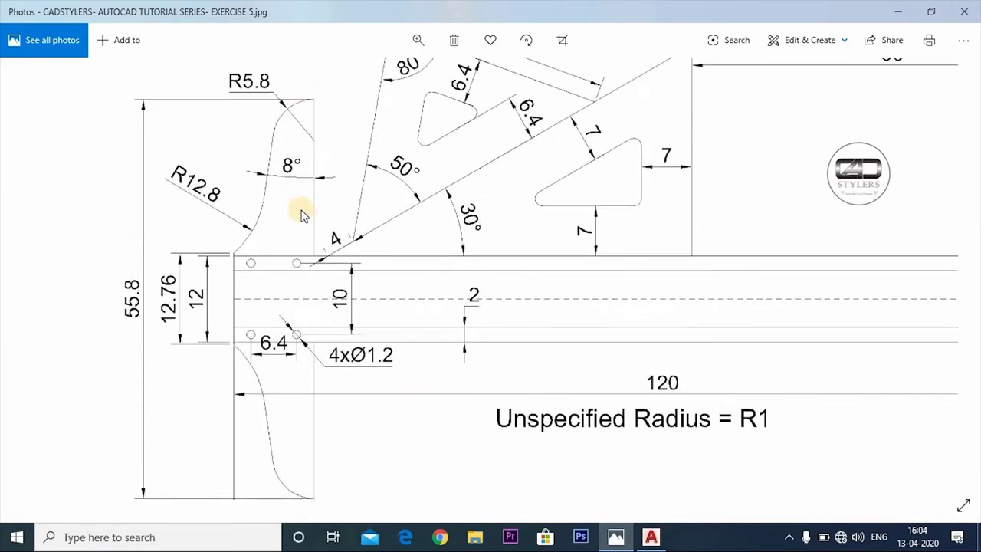
scroll(301, 215, "up", 2)
scroll(271, 219, "down", 1)
scroll(276, 253, "down", 2)
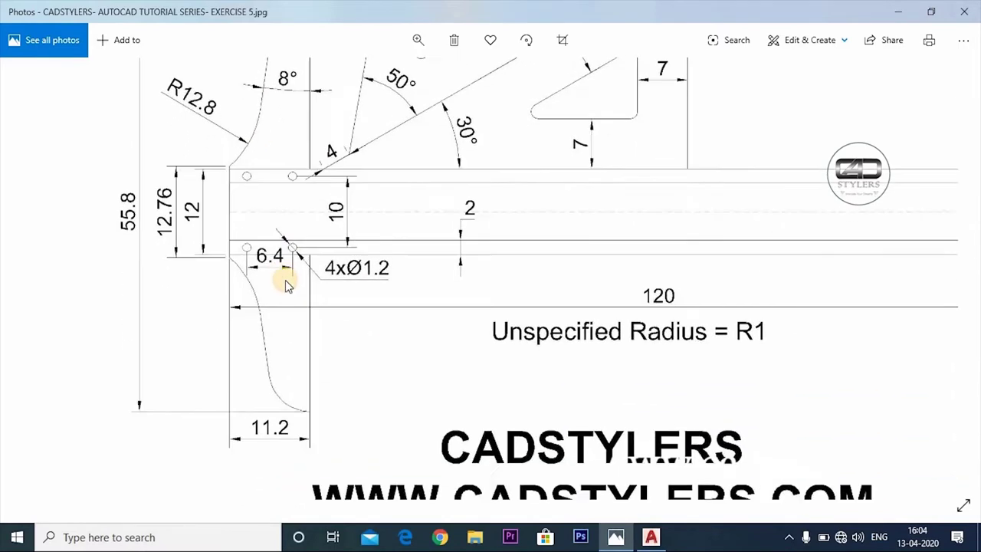
scroll(261, 276, "up", 1)
left_click_drag(276, 256, 194, 222)
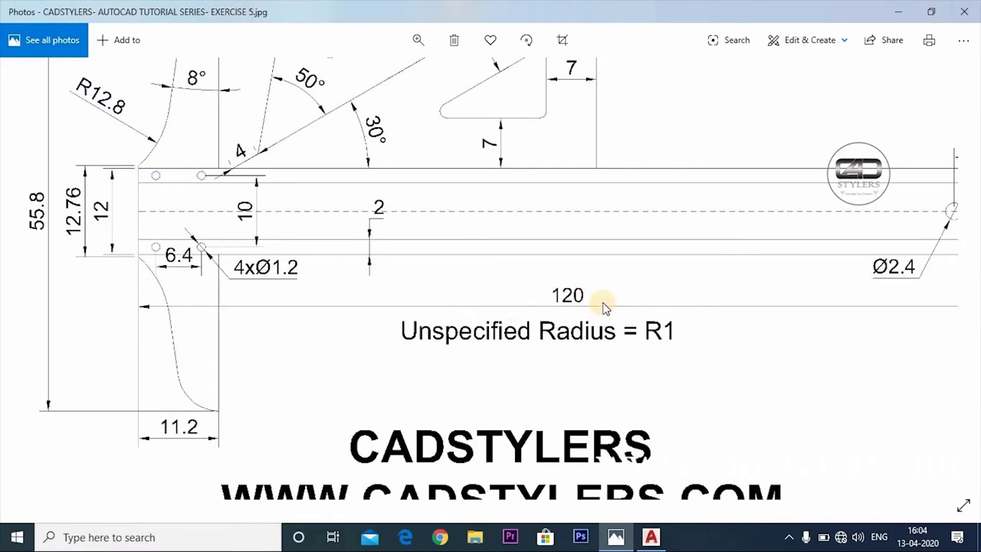
scroll(228, 217, "left", 2)
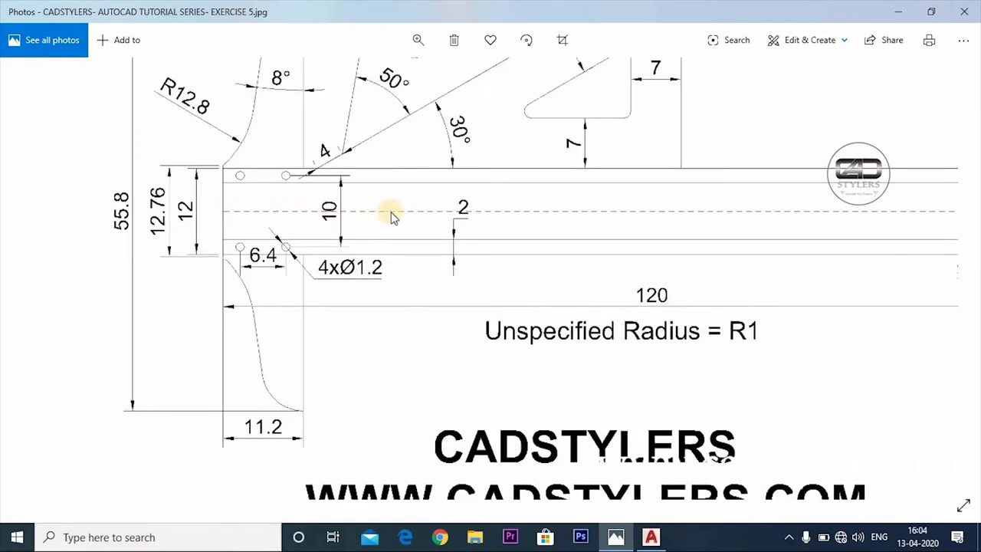
scroll(314, 234, "right", 2)
scroll(314, 233, "up", 1)
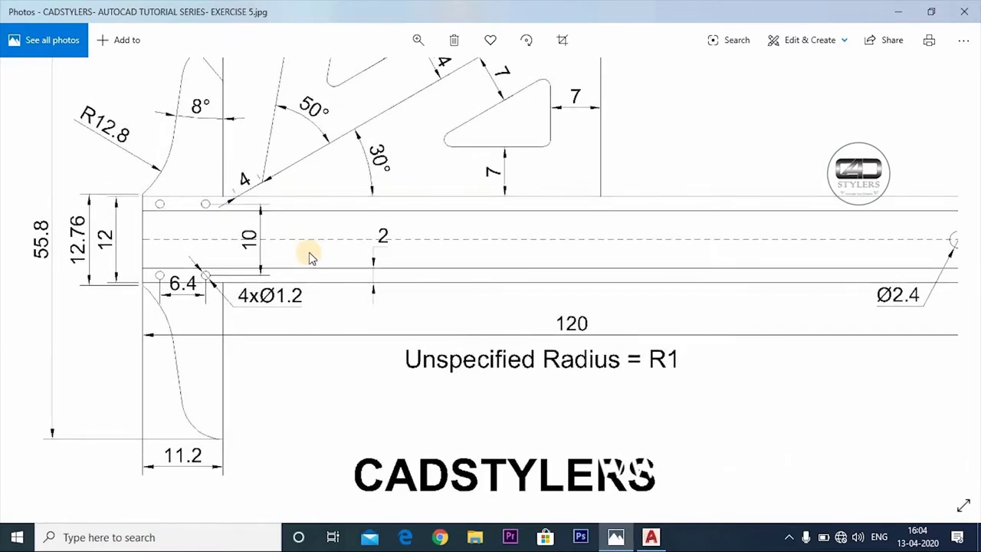
left_click_drag(605, 243, 571, 244)
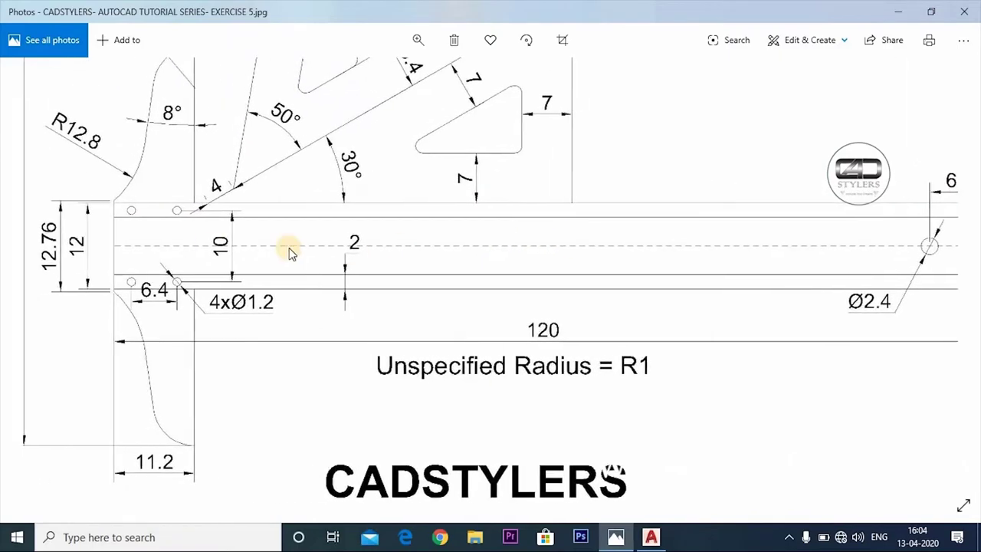
scroll(365, 372, "left", 2)
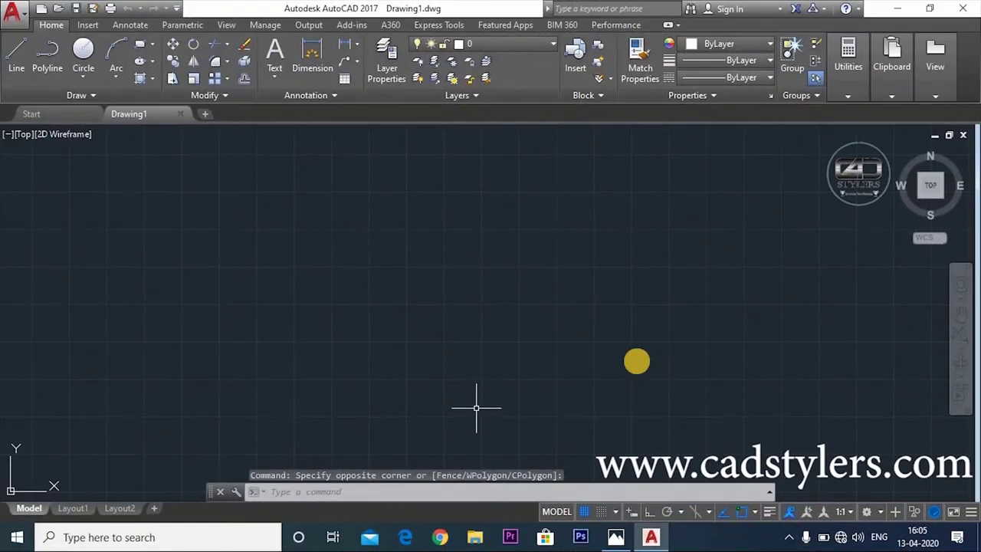
Draw a 120 × 12 rectangle from 0,0 and zoom to fit it in view
type("rec")
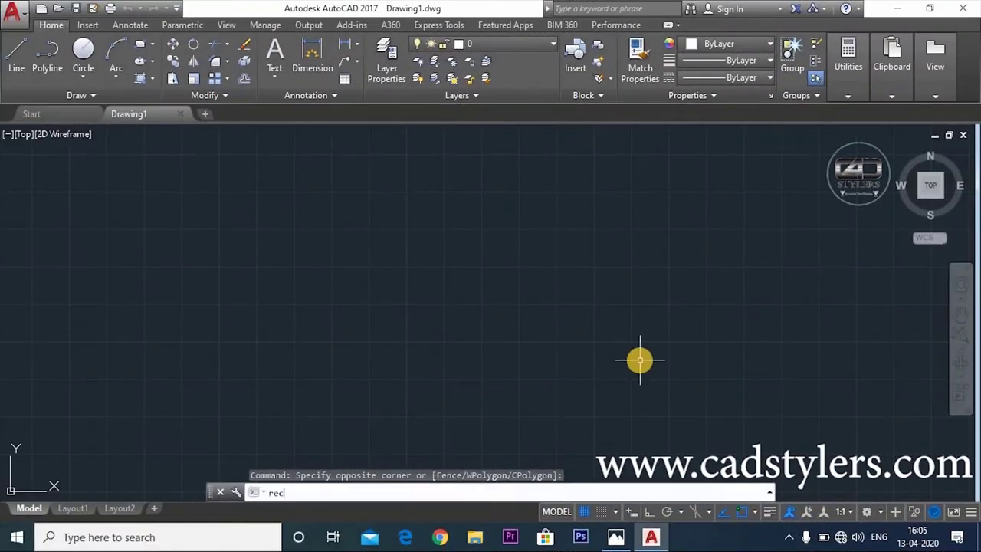
key("Return")
type("0,0")
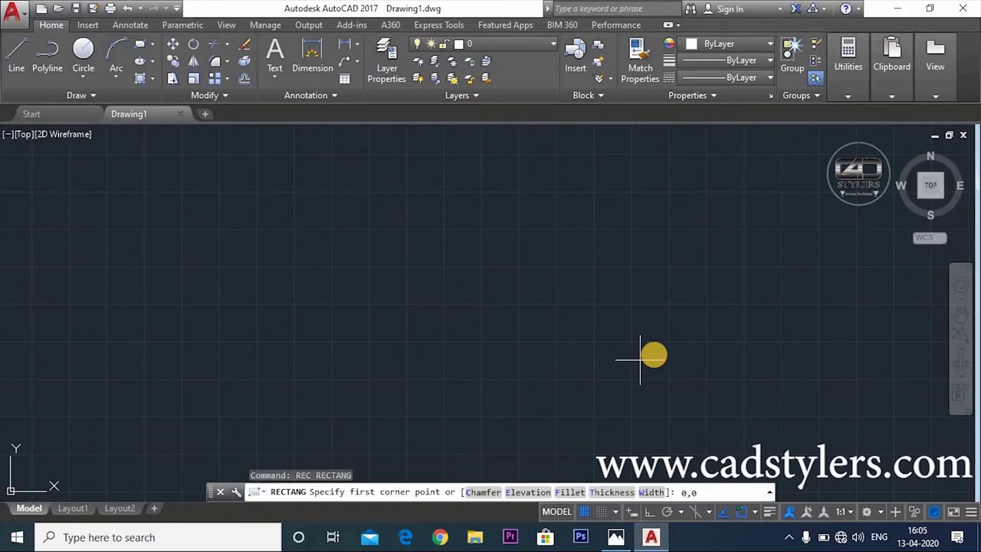
key("Return")
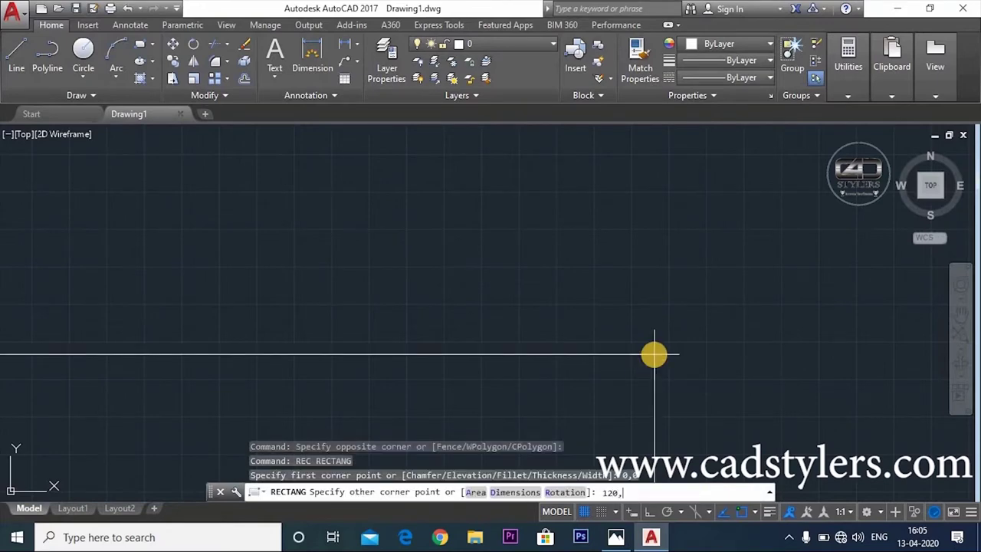
key("Return")
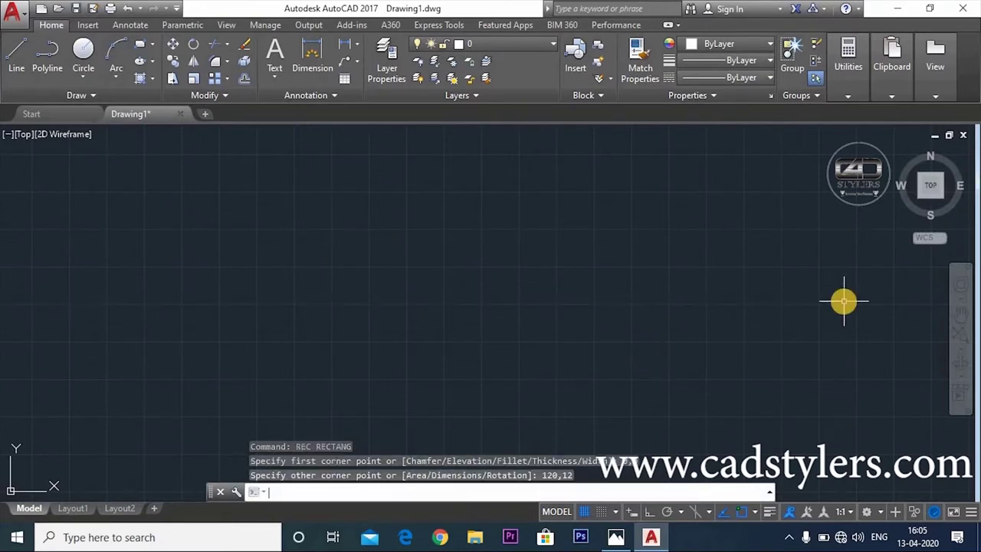
type("z")
key("Return")
type("a")
key("Return")
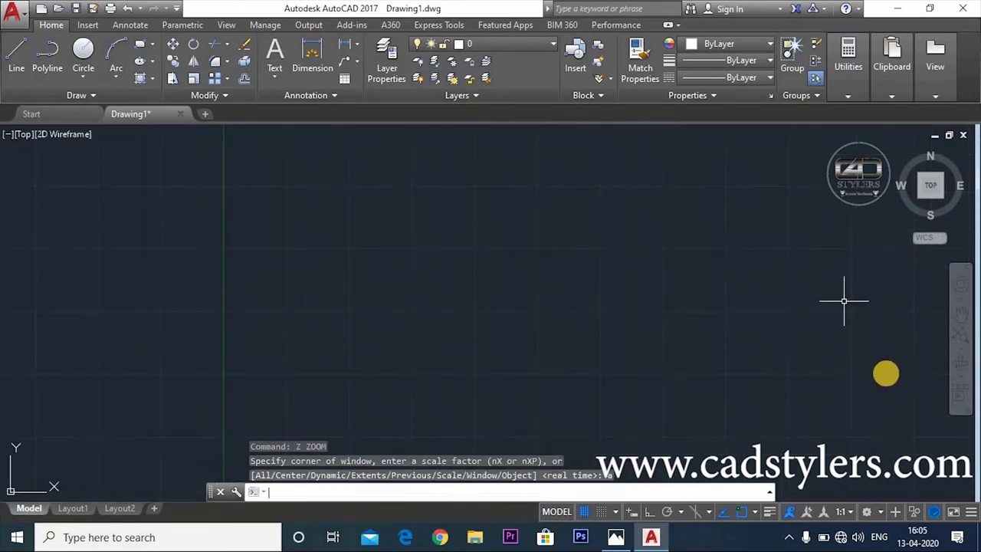
middle_click_drag(333, 429, 469, 250)
middle_click(470, 250)
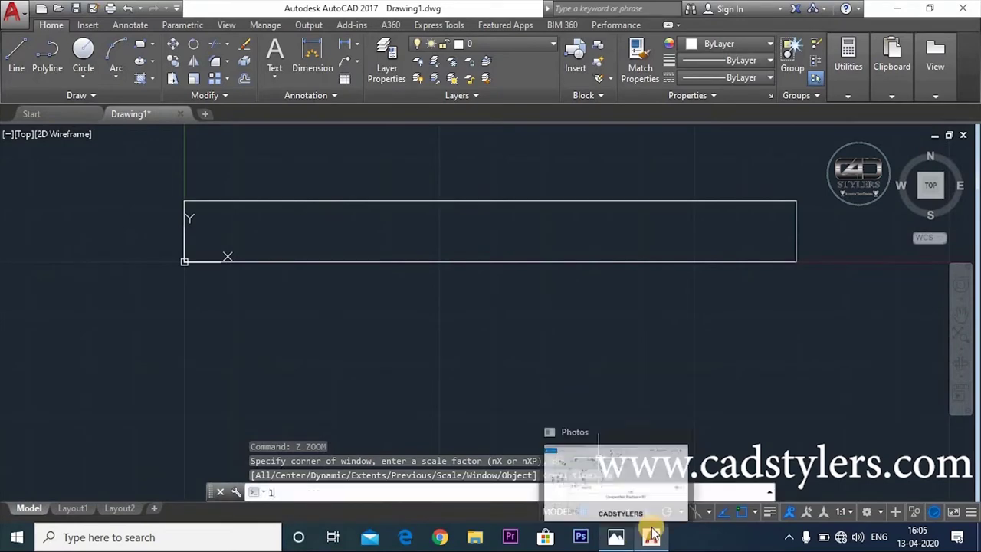
Start a line from the rectangle's left edge
type("l")
key("Return")
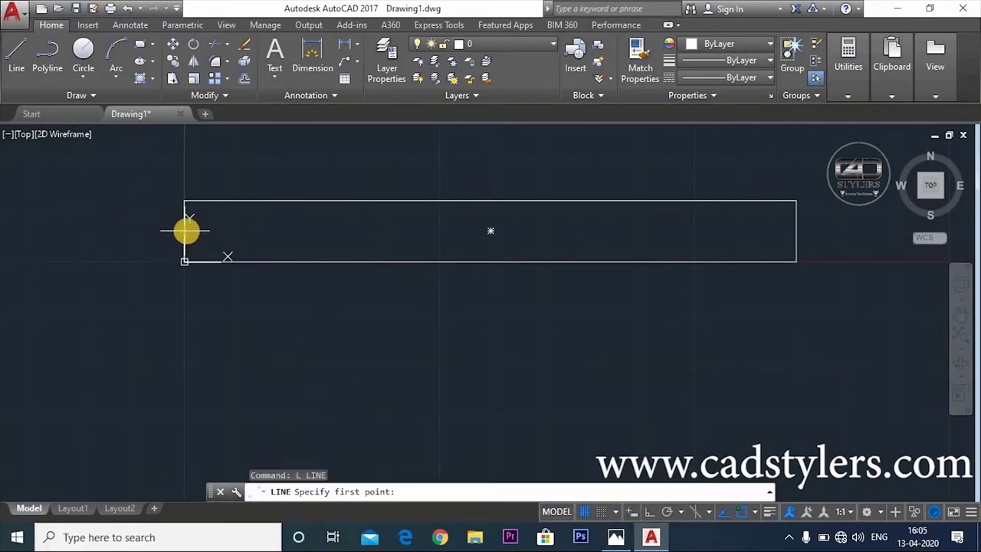
left_click(197, 230)
key("alt+Tab")
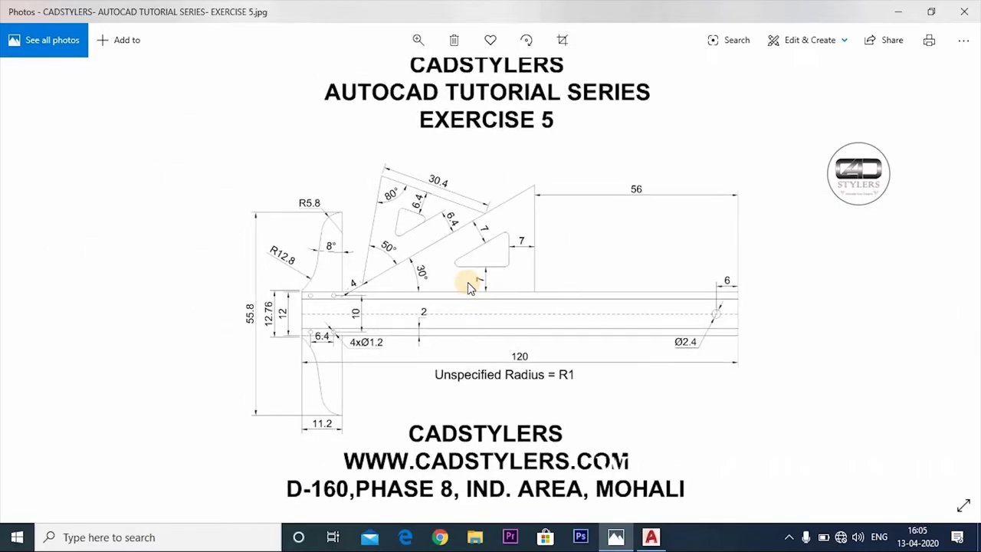
double_click(462, 318)
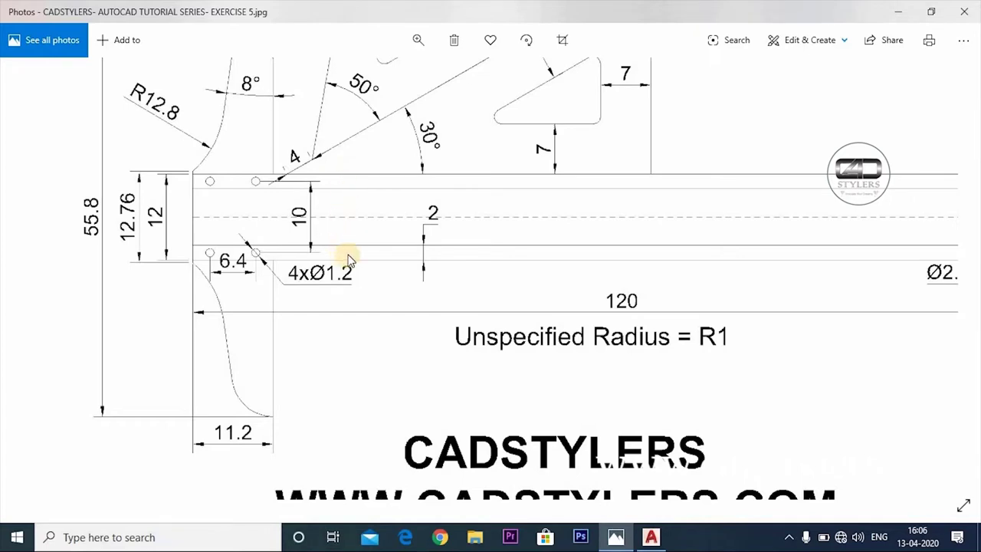
Explode the bar rectangle into separate lines
key("alt+Tab")
type("o")
key("Return")
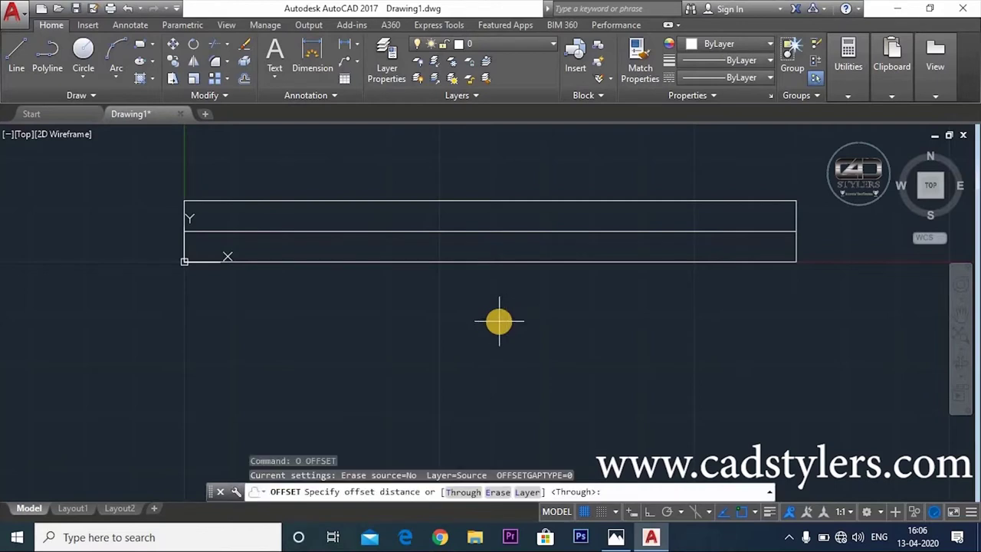
type("1")
key("Return")
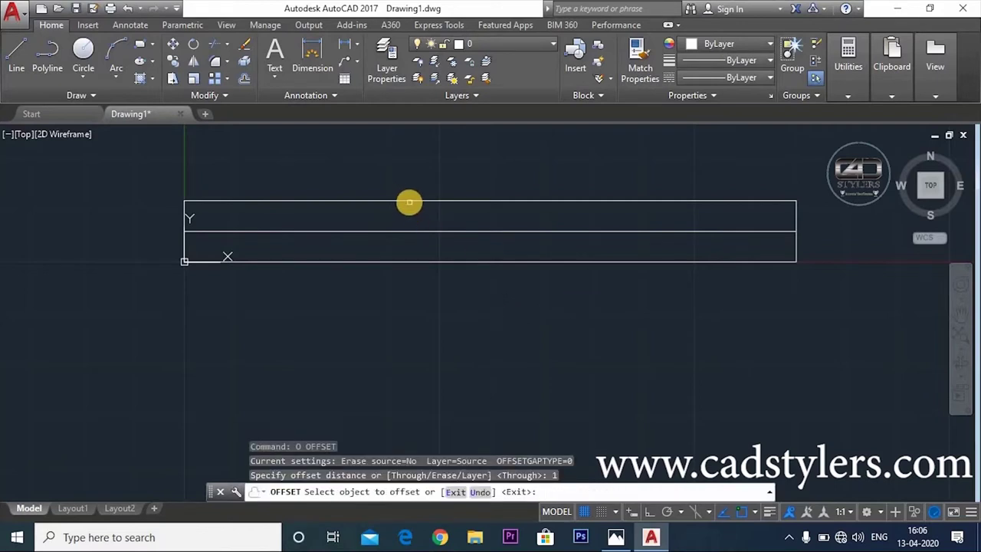
key("Escape")
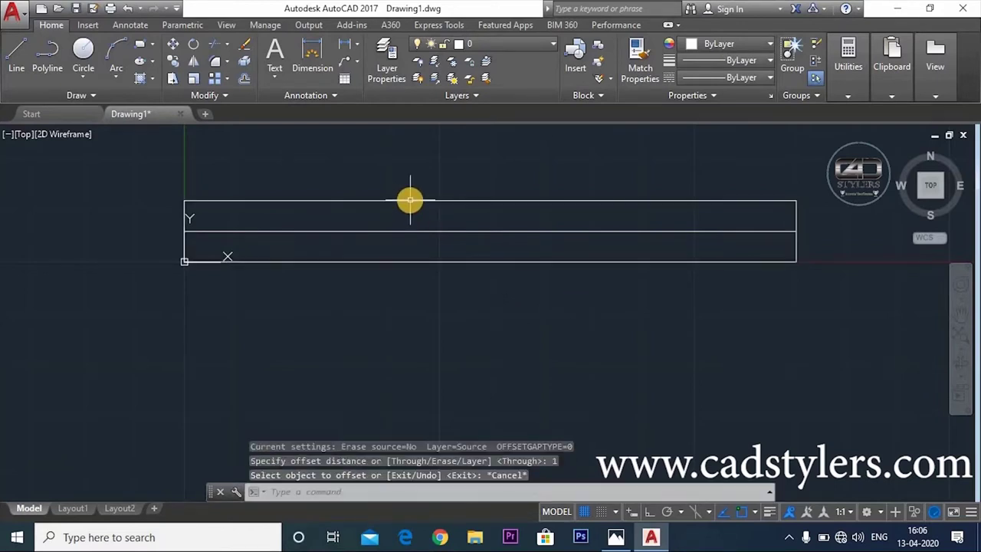
type("x")
key("Return")
left_click(436, 204)
key("Return")
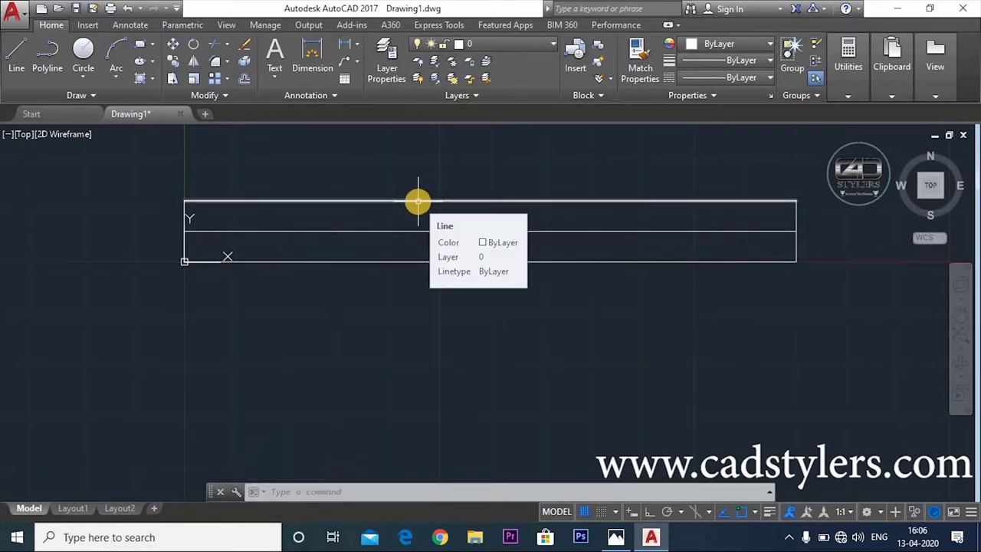
Offset the bar's top edge down and bottom edge up by 1 unit
type("o")
key("Return")
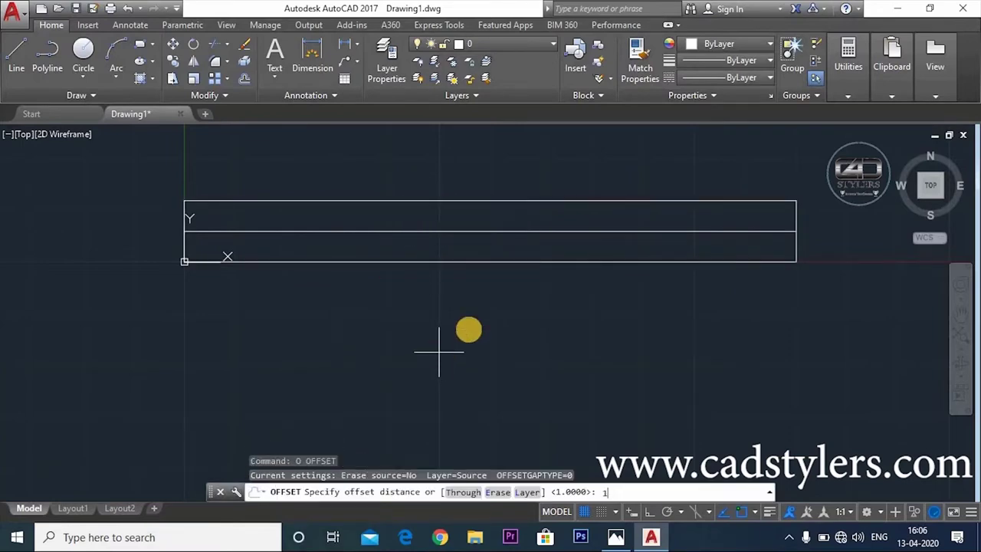
type("1")
key("Return")
left_click(423, 201)
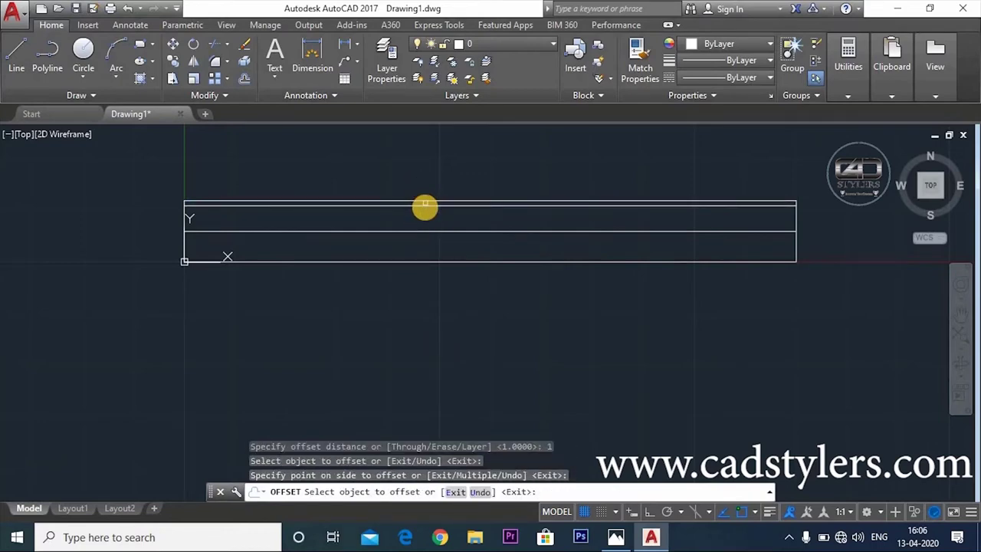
left_click(423, 218)
left_click(422, 246)
left_click(422, 261)
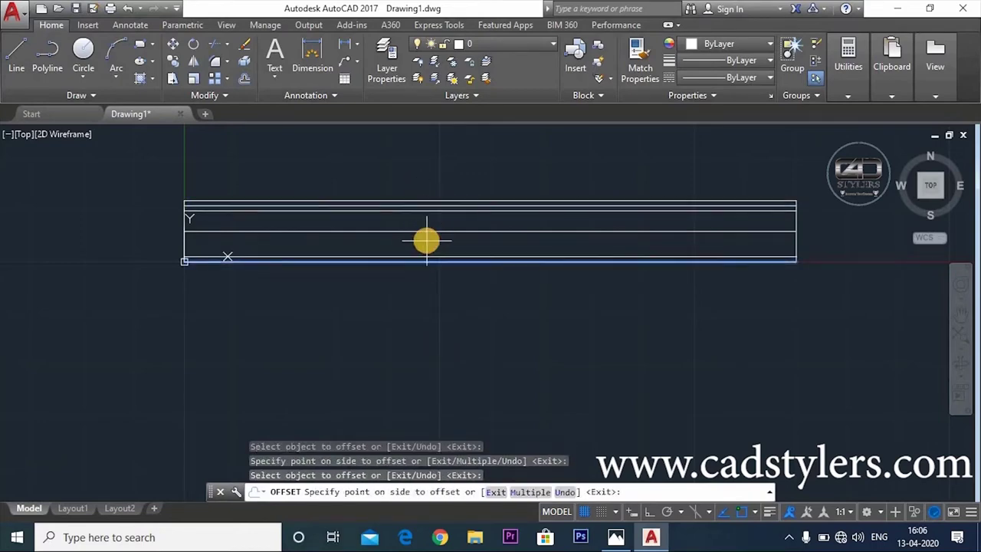
left_click(427, 253)
key("Escape")
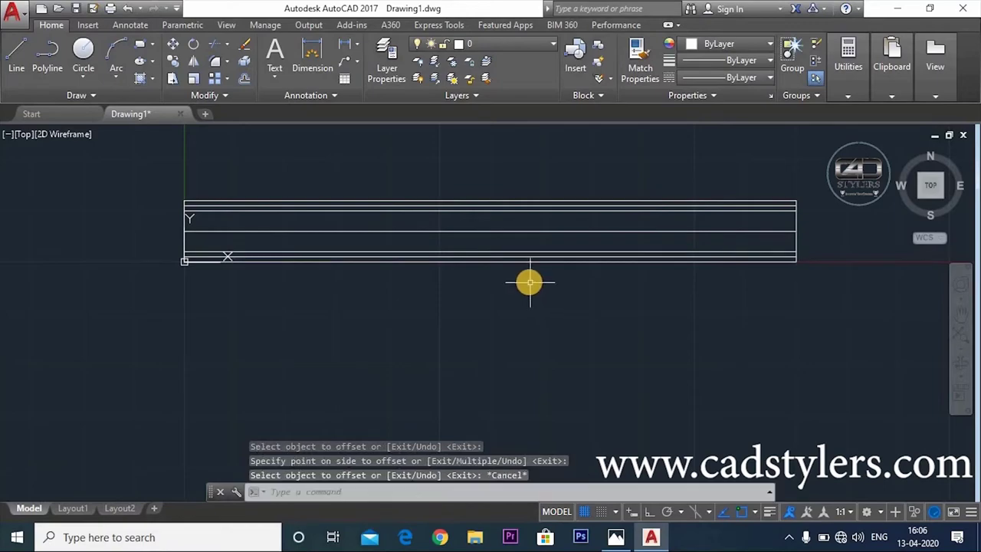
left_click(615, 537)
Zoom and pan the reference to read the left-end dimensions 55.8, 12.76, R12.8 and 11.2
scroll(392, 288, "up", 2, "ctrl")
scroll(358, 307, "up", 1, "ctrl")
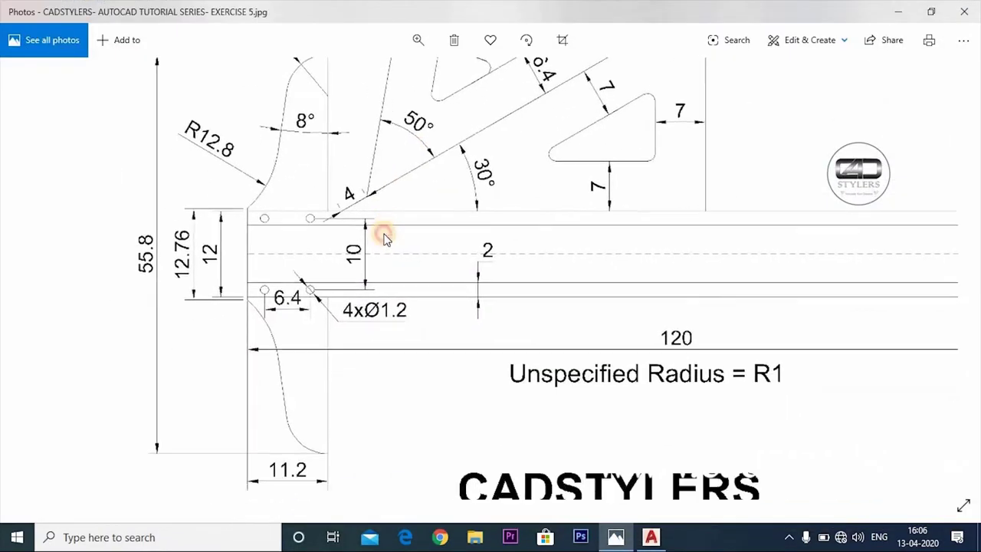
left_click_drag(321, 220, 394, 236)
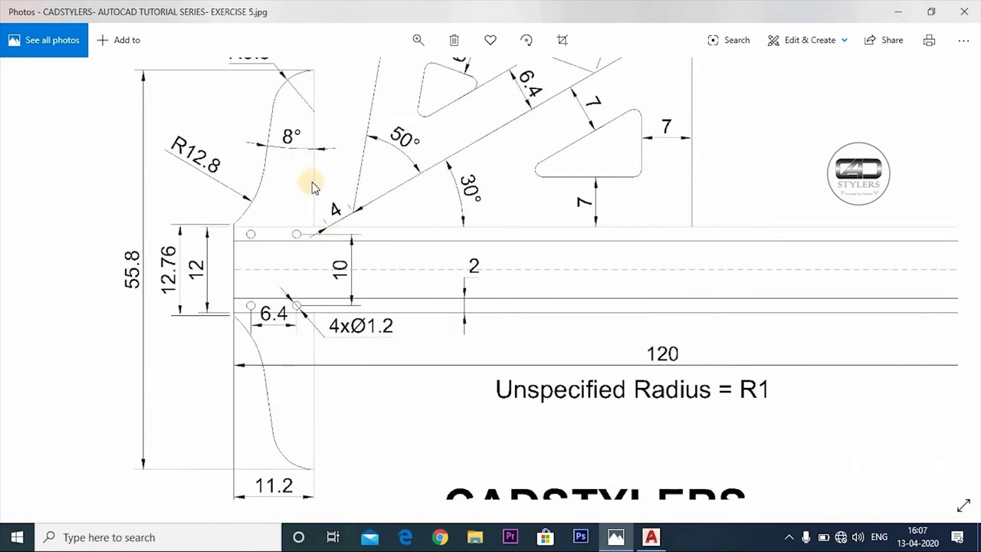
left_click_drag(312, 187, 377, 212)
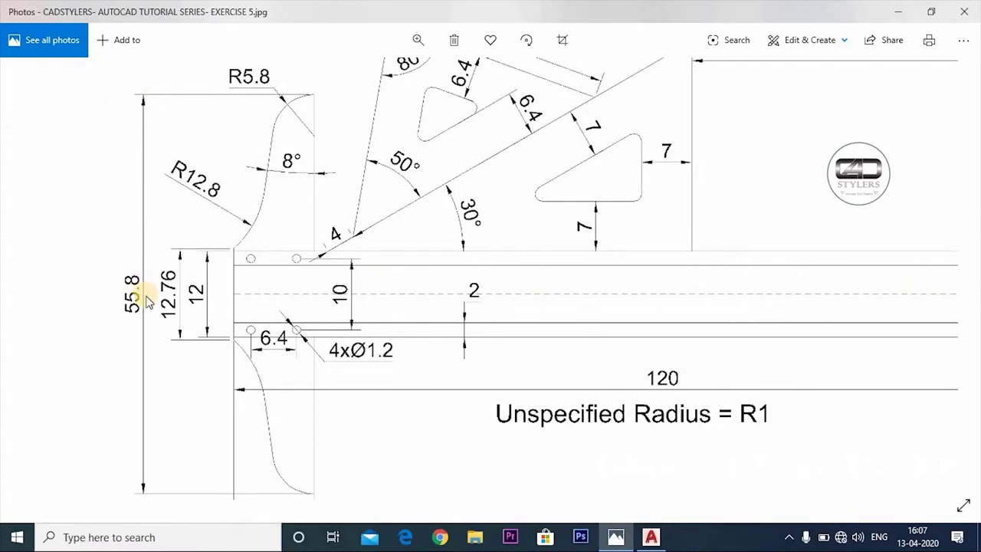
scroll(147, 237, "down", 2)
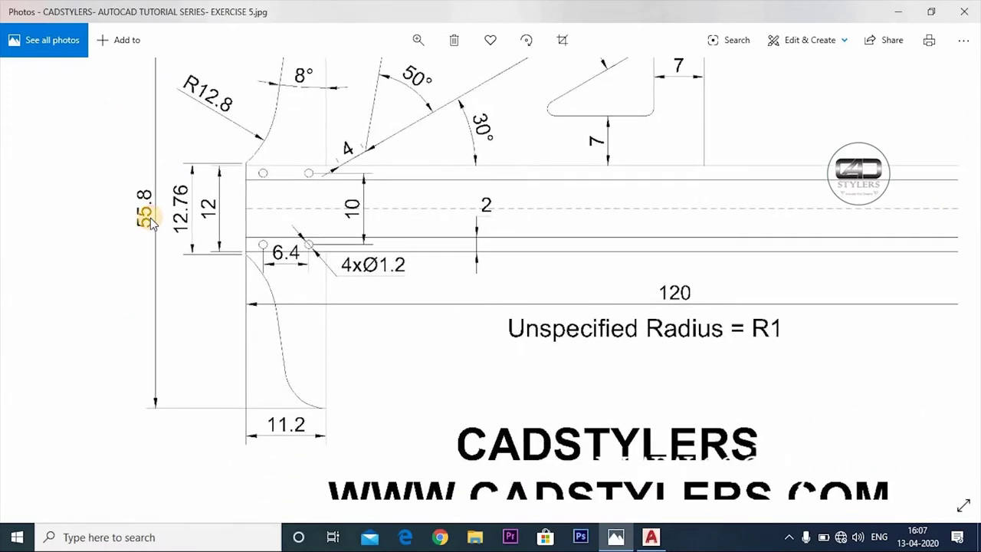
scroll(148, 219, "up", 2)
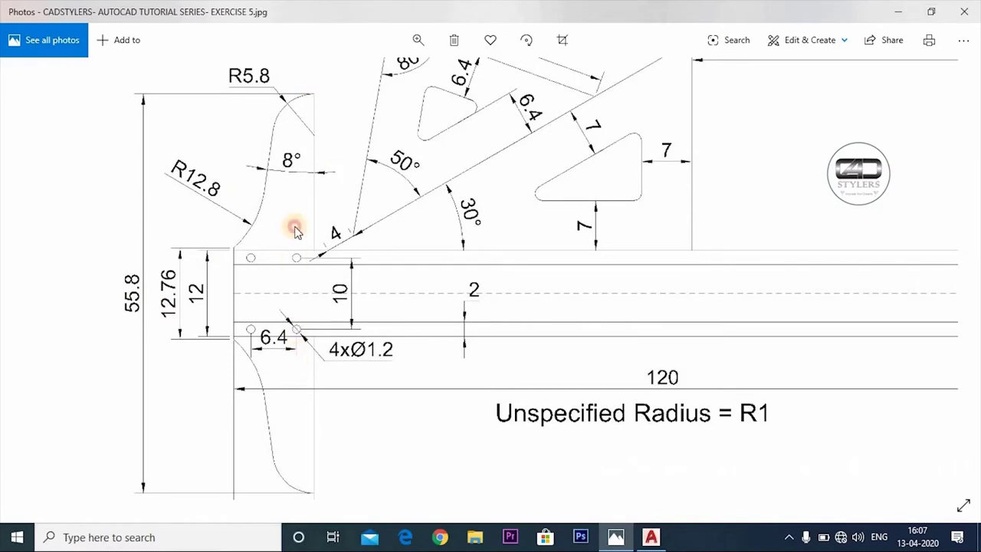
scroll(303, 291, "down", 3)
scroll(303, 384, "up", 1)
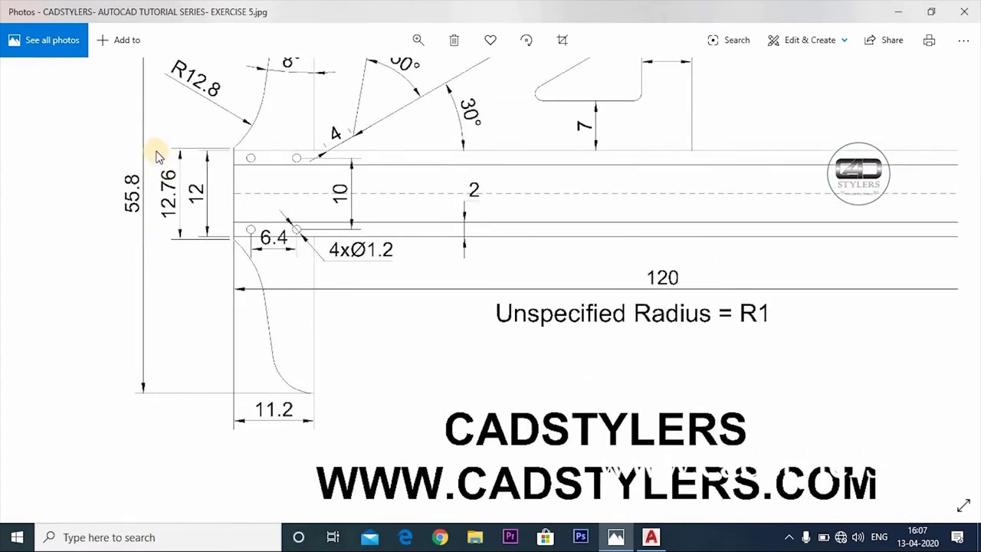
scroll(230, 329, "down", 1)
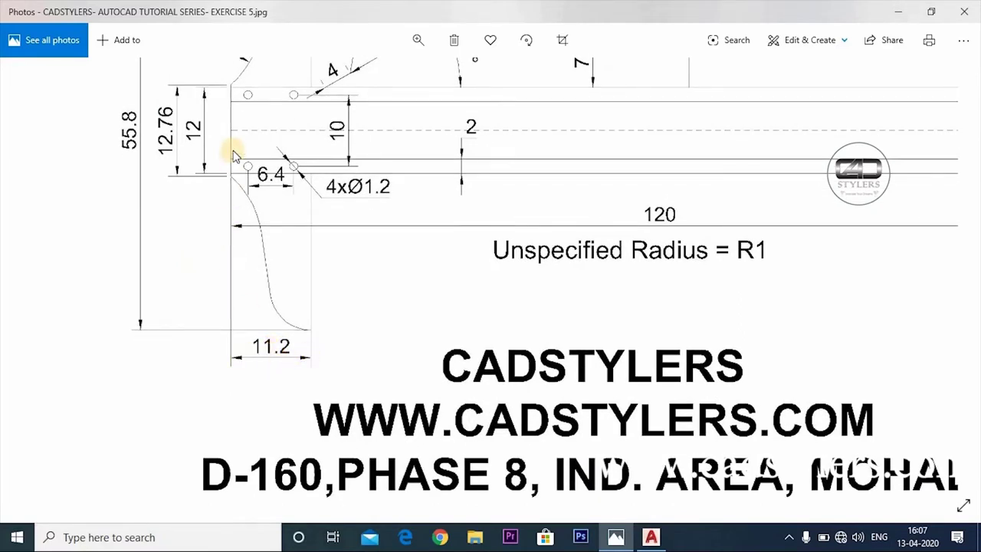
scroll(381, 219, "up", 2)
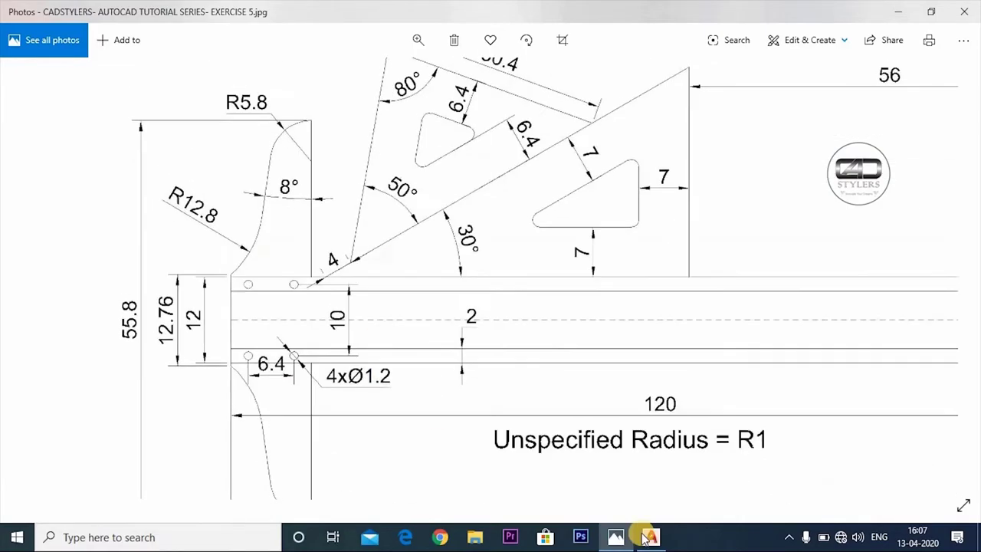
Offset the bar's left edge 11.2 to the right
left_click(617, 537)
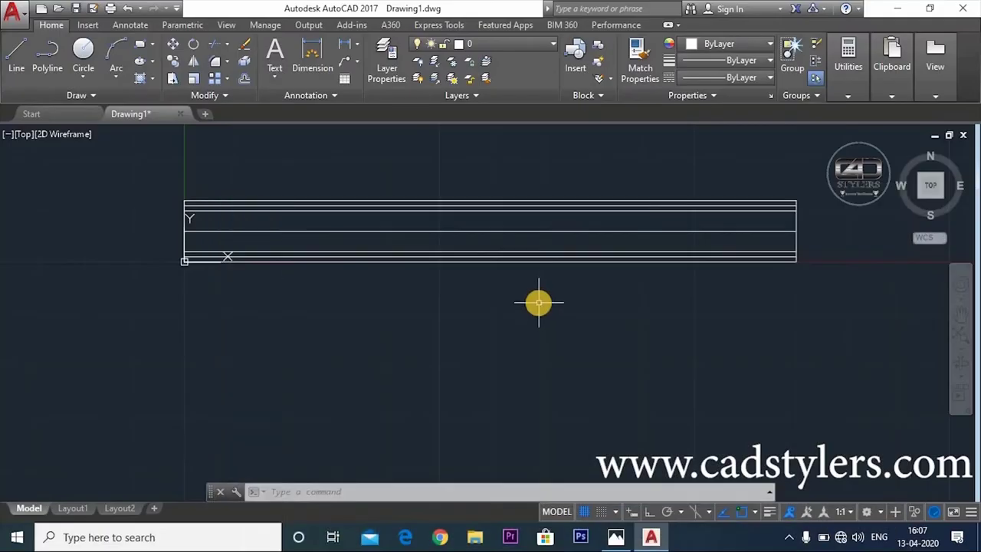
type("o")
key("Return")
type("11.")
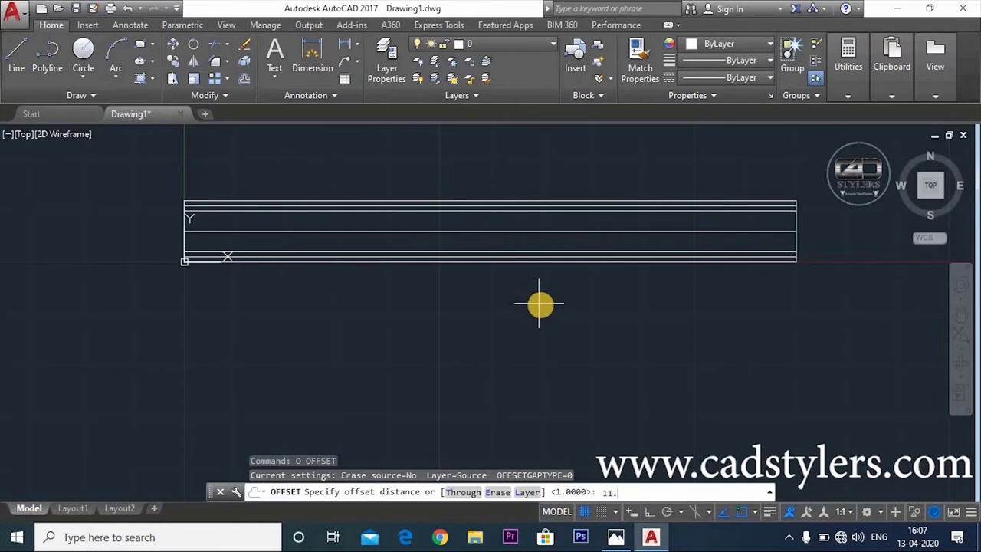
key("Return")
left_click(184, 244)
left_click(250, 224)
key("Escape")
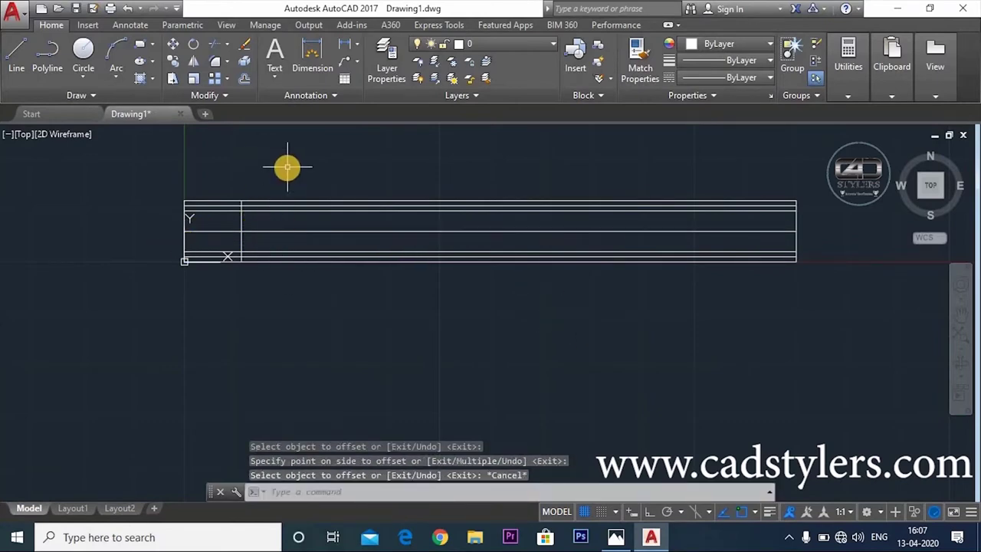
Compute 55.8 ÷ 2 = 27.9 in Windows Calculator, then minimize it
key("alt+Tab")
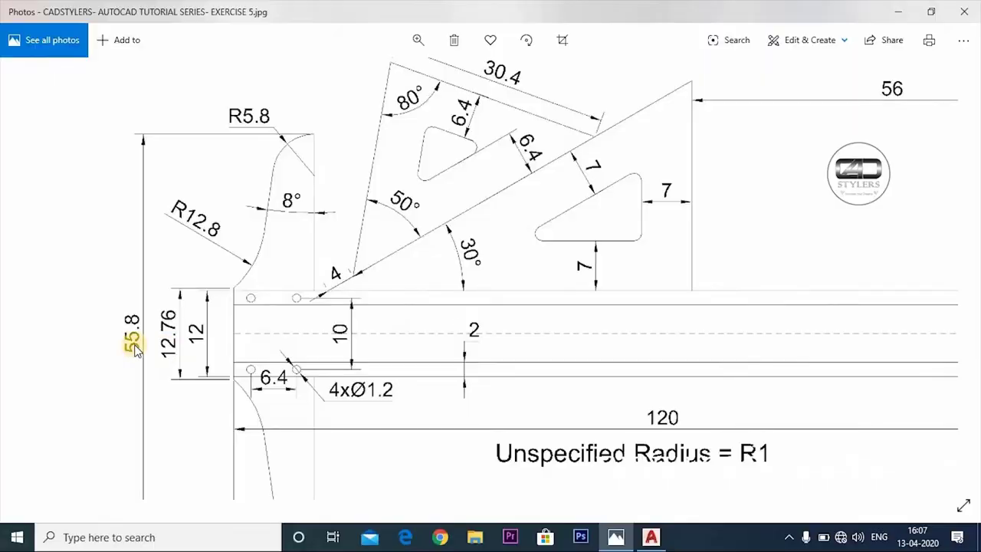
left_click(157, 536)
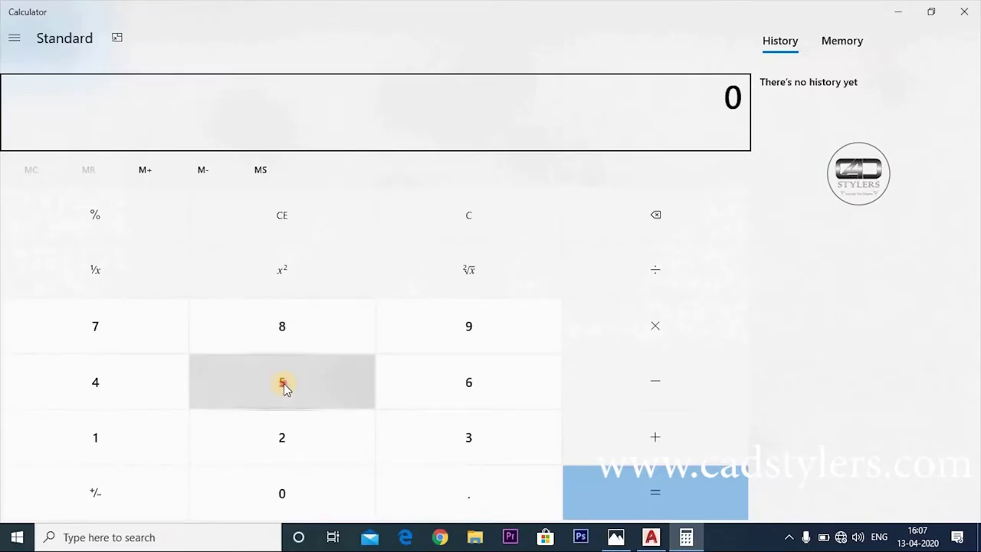
double_click(282, 385)
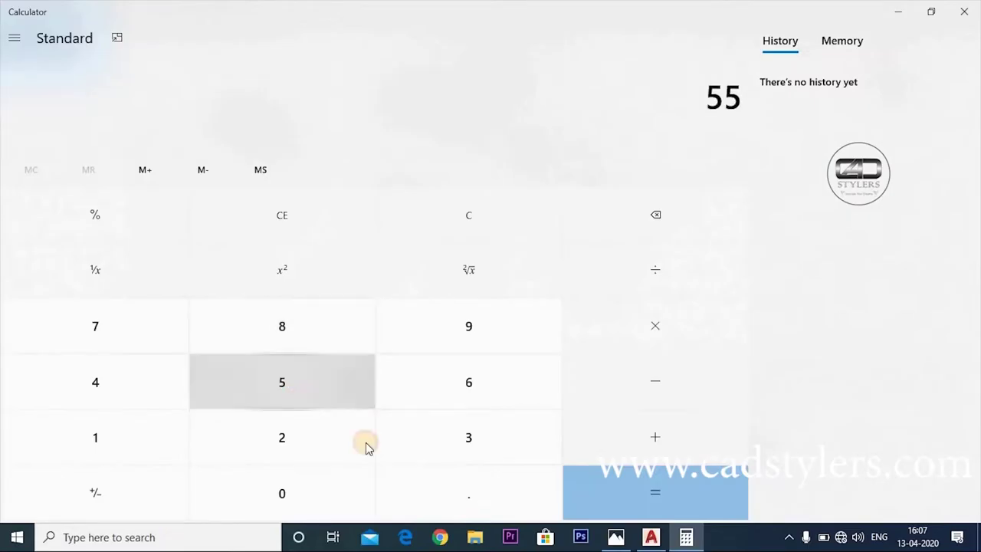
left_click(460, 502)
left_click(291, 331)
left_click(659, 272)
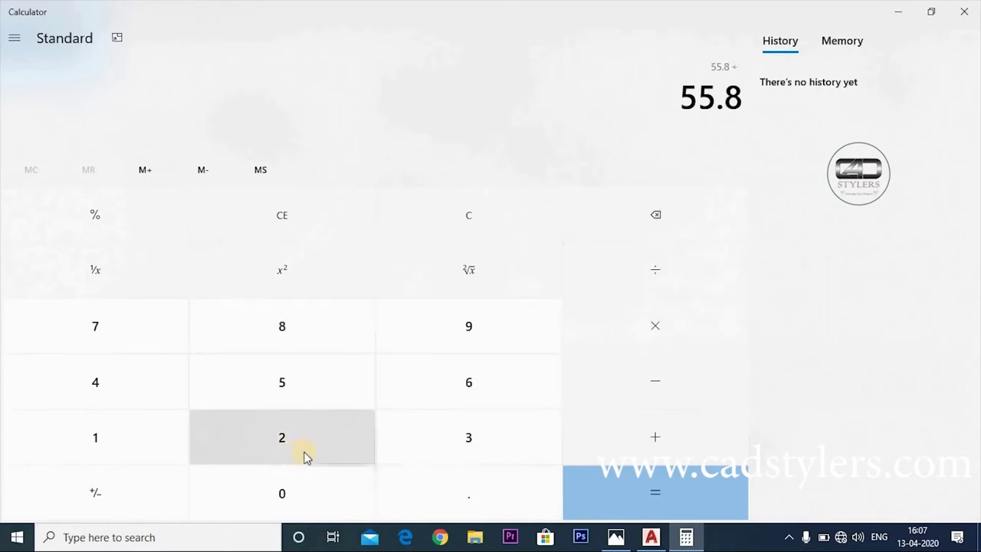
left_click(621, 475)
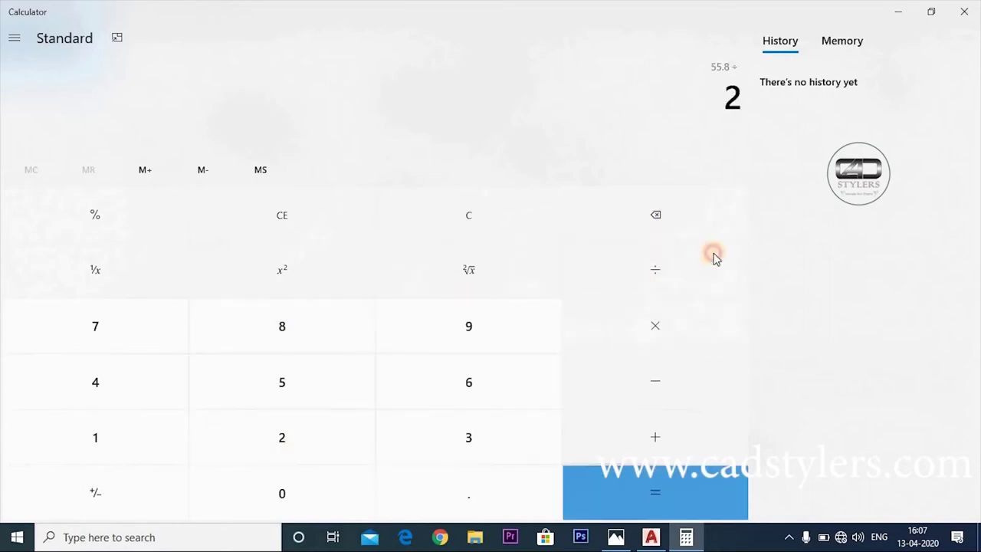
left_click(902, 14)
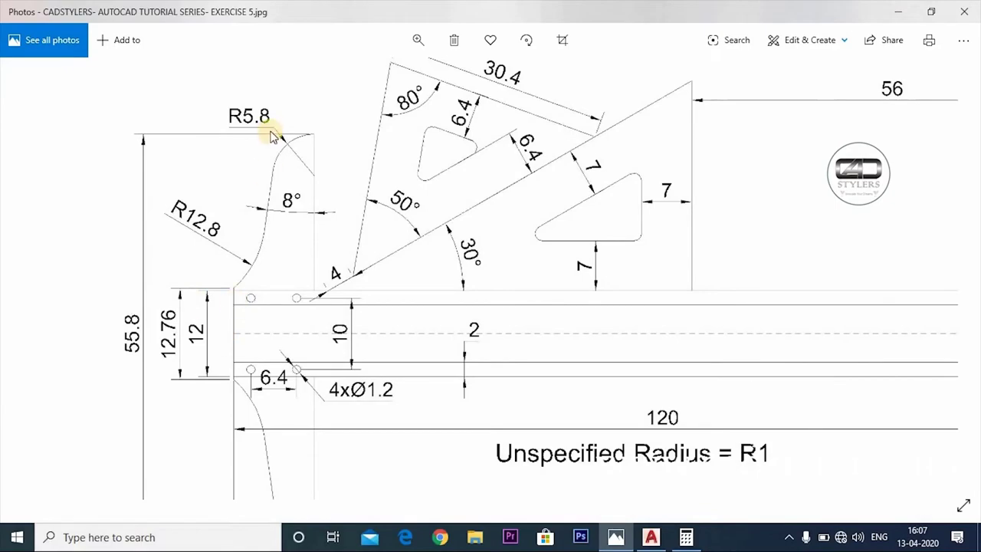
Offset the bar's centre line 27.9 upward
left_click(653, 539)
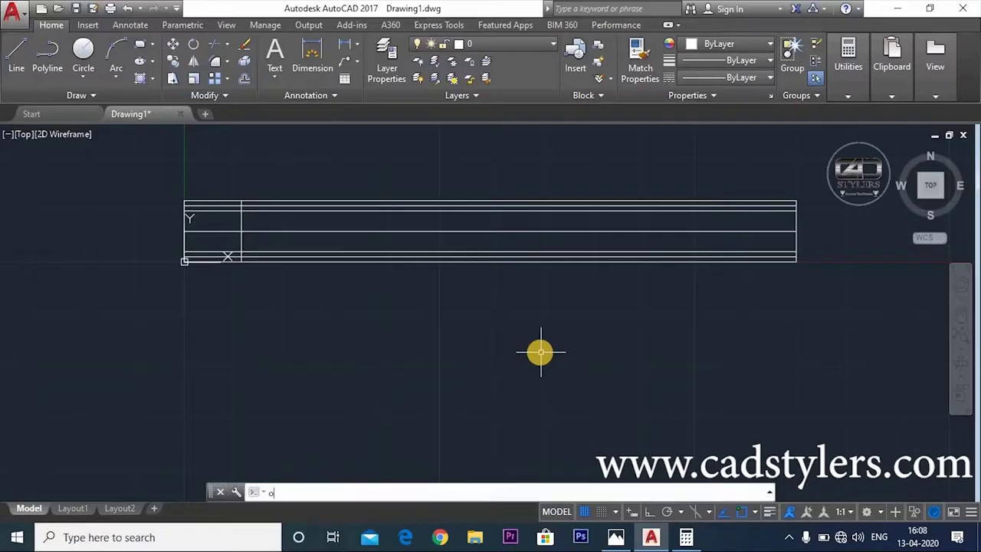
type("27.")
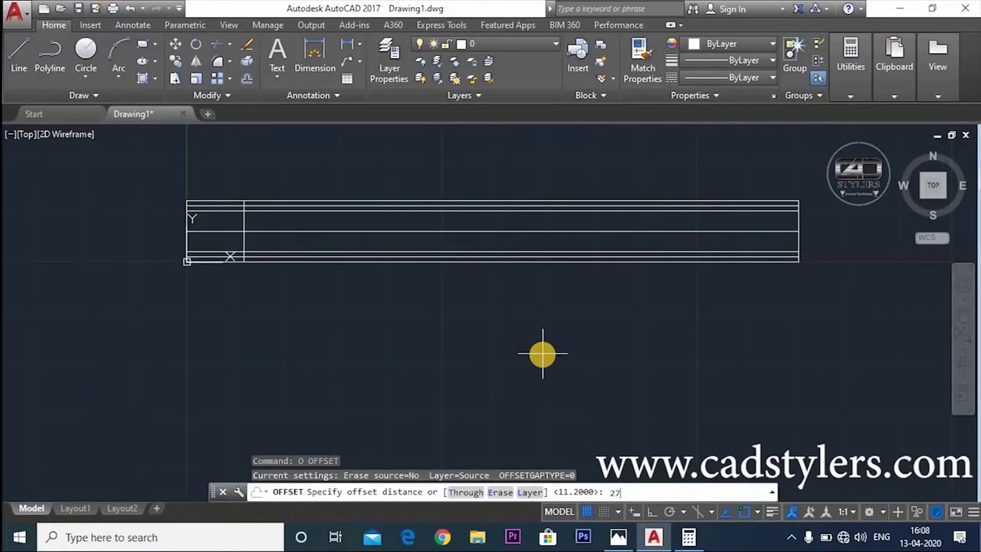
type("9")
key("Return")
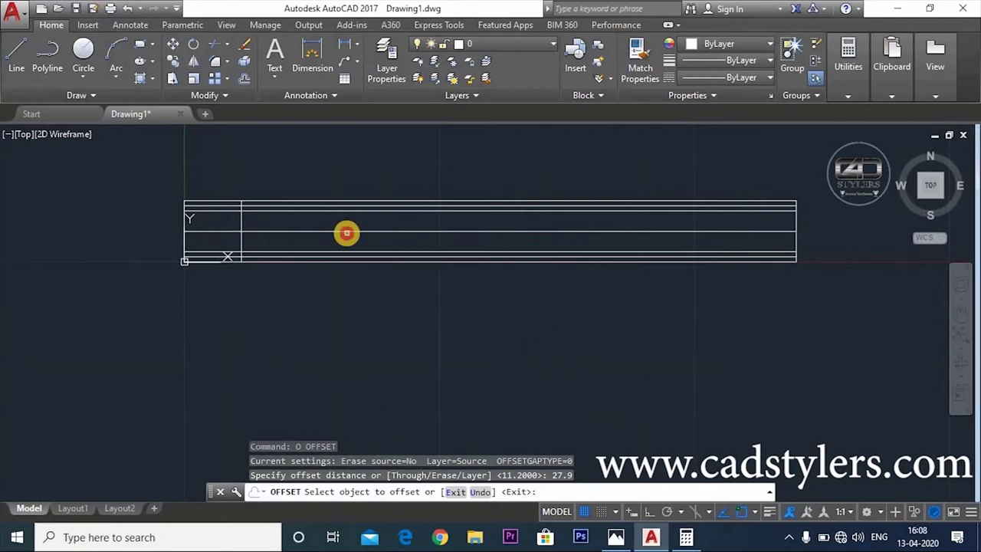
left_click(346, 231)
left_click(361, 153)
middle_click_drag(390, 311, 307, 351)
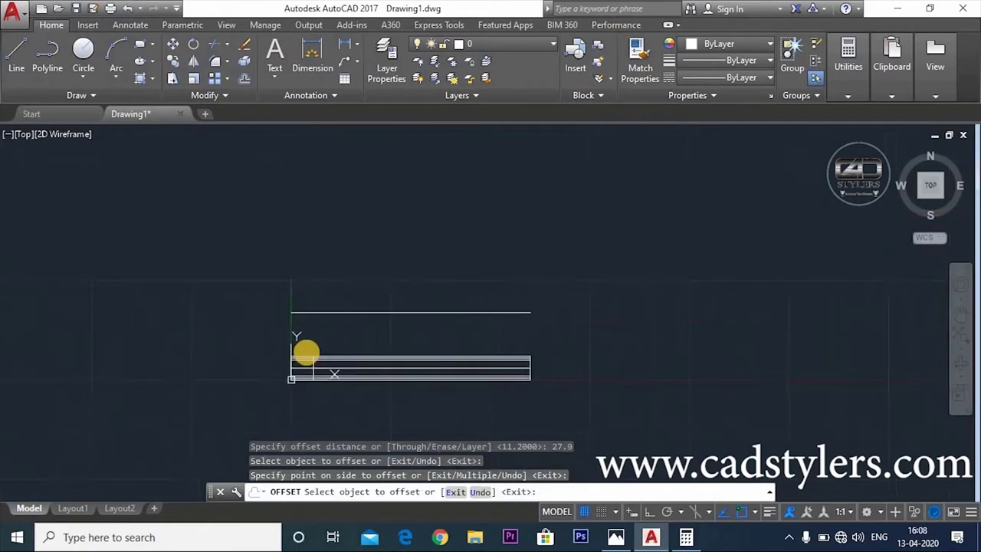
scroll(307, 345, "up", 2)
scroll(307, 340, "up", 2)
key("Escape")
Extend the 11.2 vertical line up to the new line, then delete that top line
type("e")
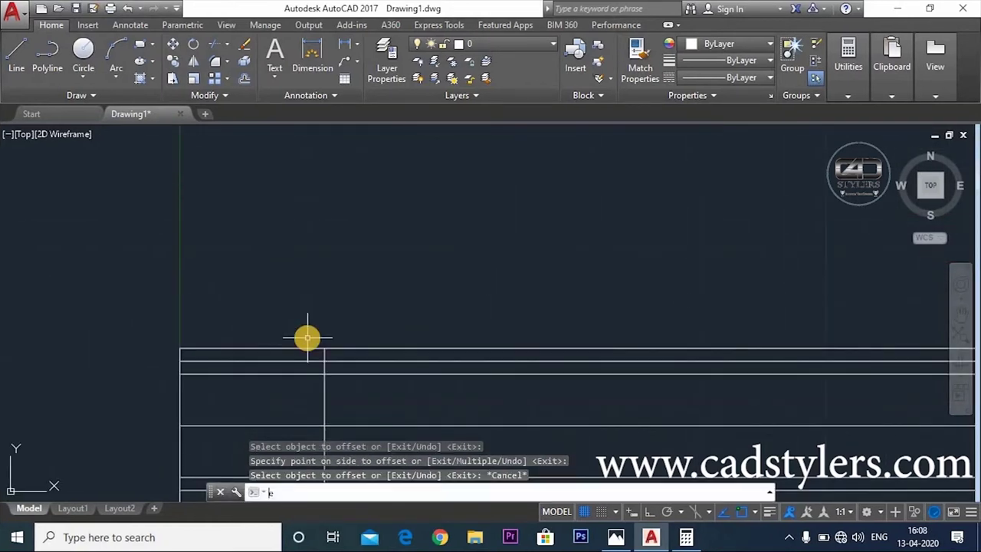
type("x")
key("Return")
key("Return")
scroll(306, 346, "down", 2)
middle_click_drag(361, 327, 392, 254)
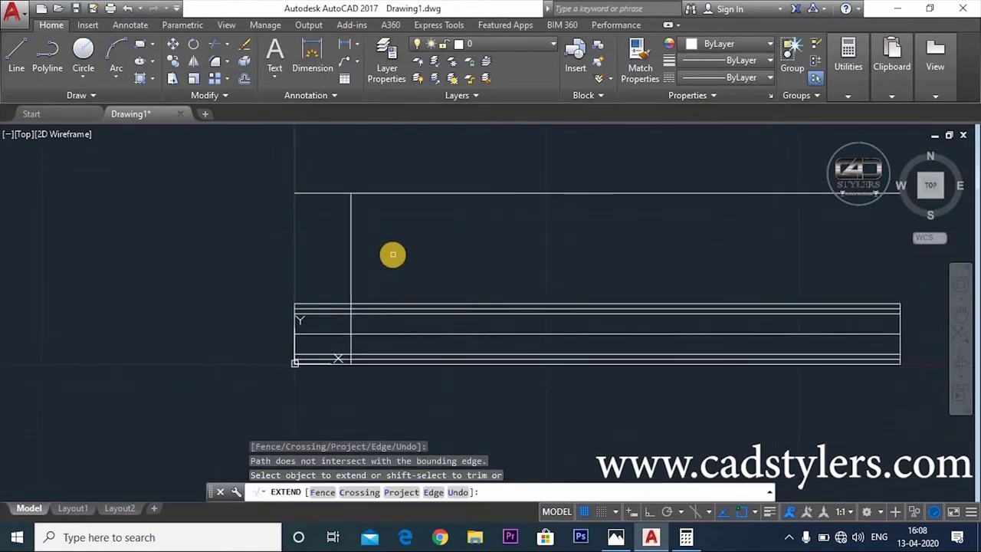
key("Escape")
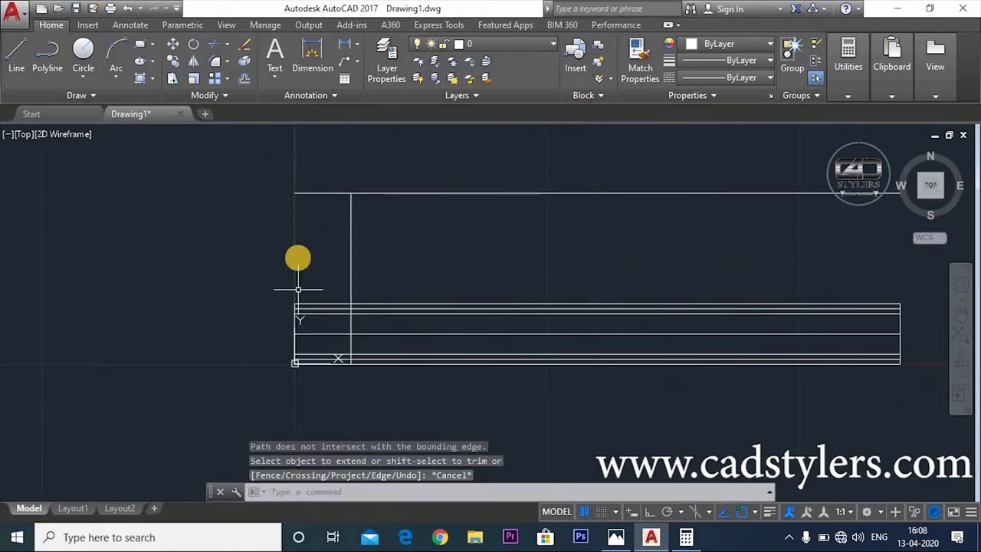
middle_click_drag(299, 293, 299, 260)
scroll(299, 261, "up", 2)
middle_click_drag(304, 307, 299, 353)
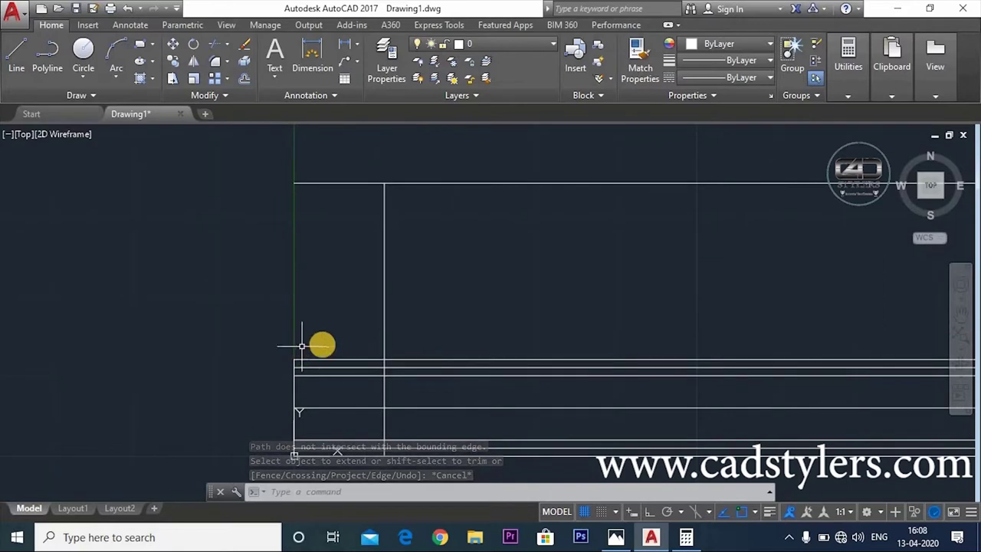
left_click(524, 184)
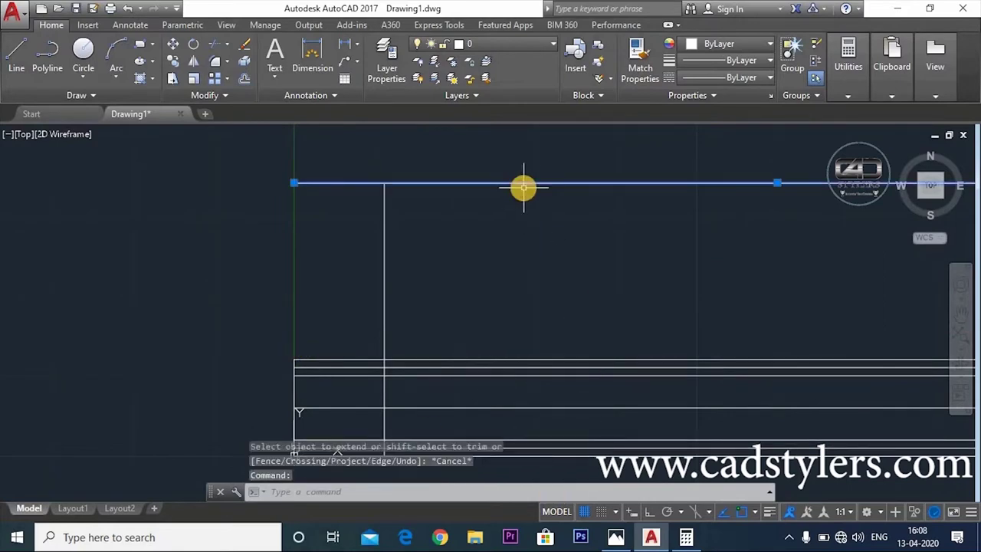
key("Delete")
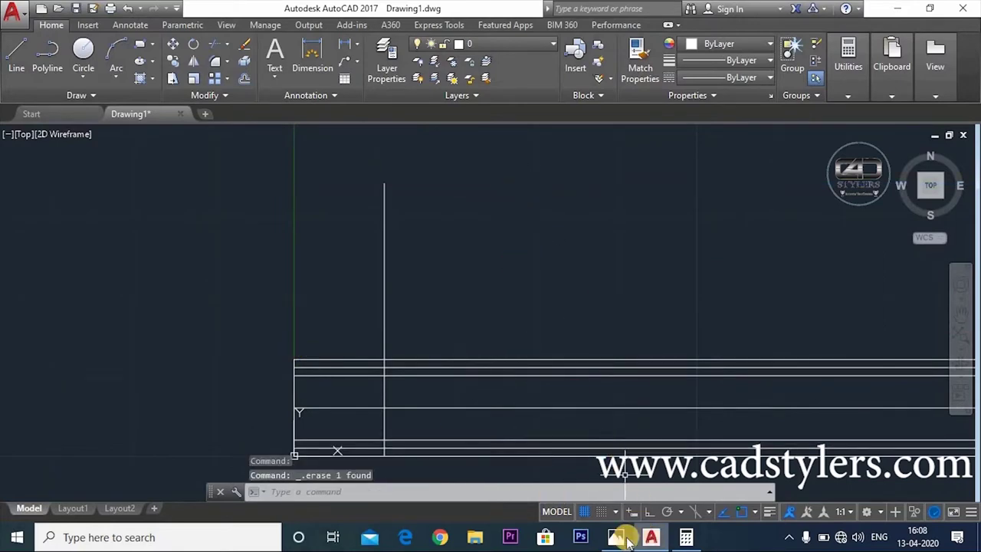
left_click(615, 537)
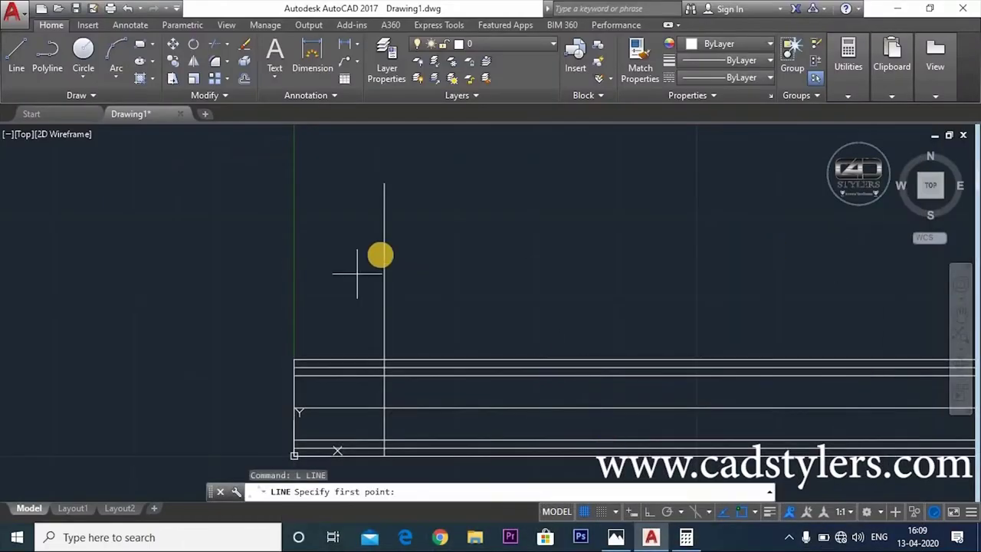
Draw a 6-unit line leftward (@-6,0) from the vertical line's top
left_click(384, 182)
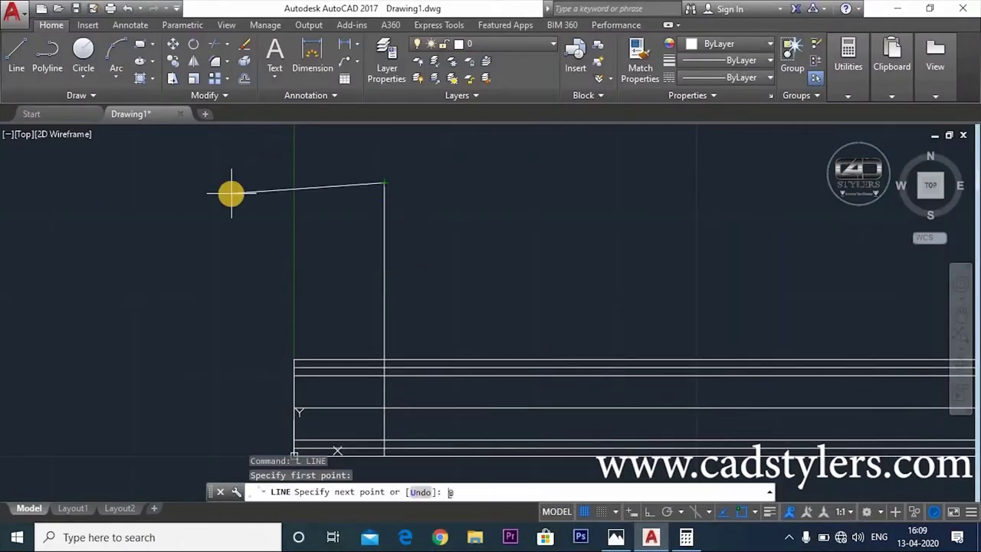
type("@-")
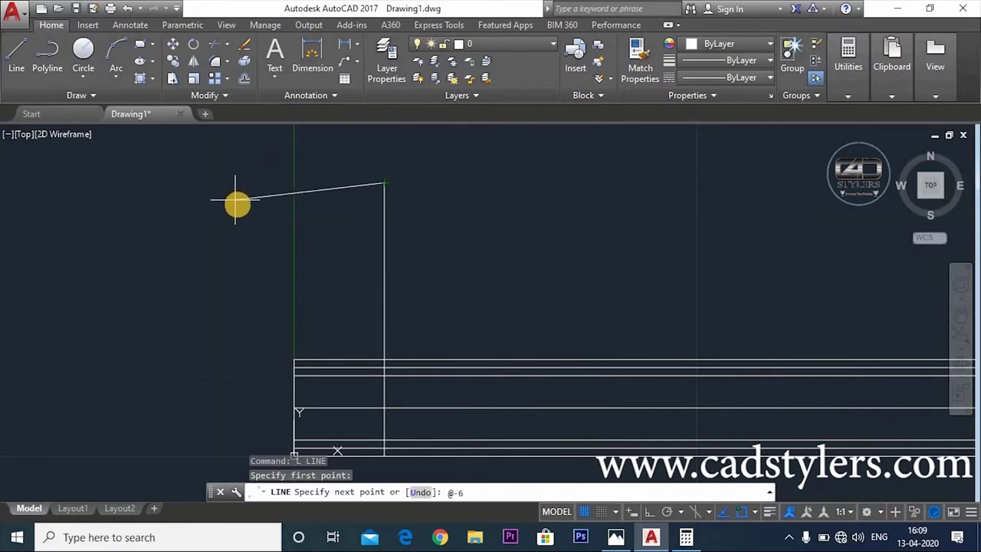
type("6,0")
key("Return")
key("Escape")
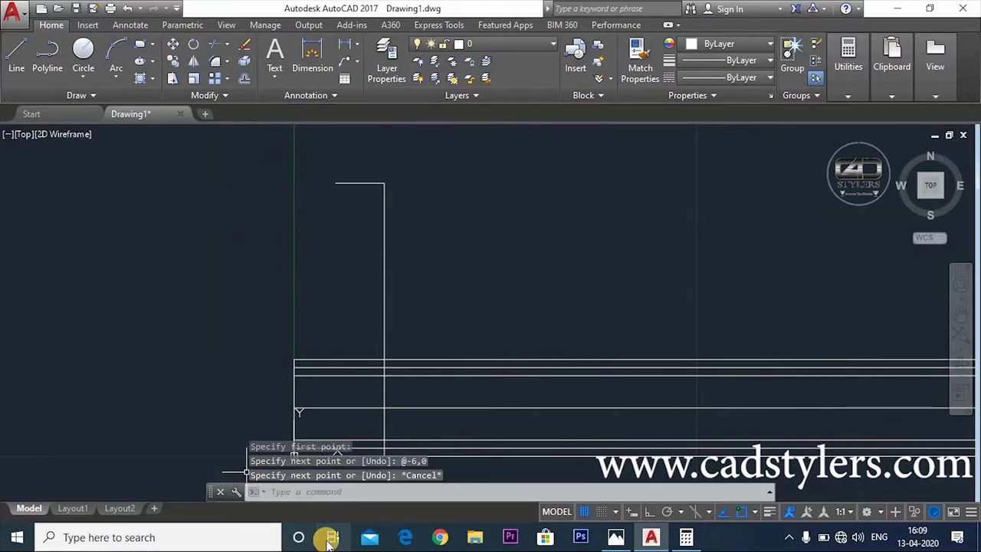
Draw a 10-unit line at 262° from that end and extend it down to the bar's top
type("l")
key("Return")
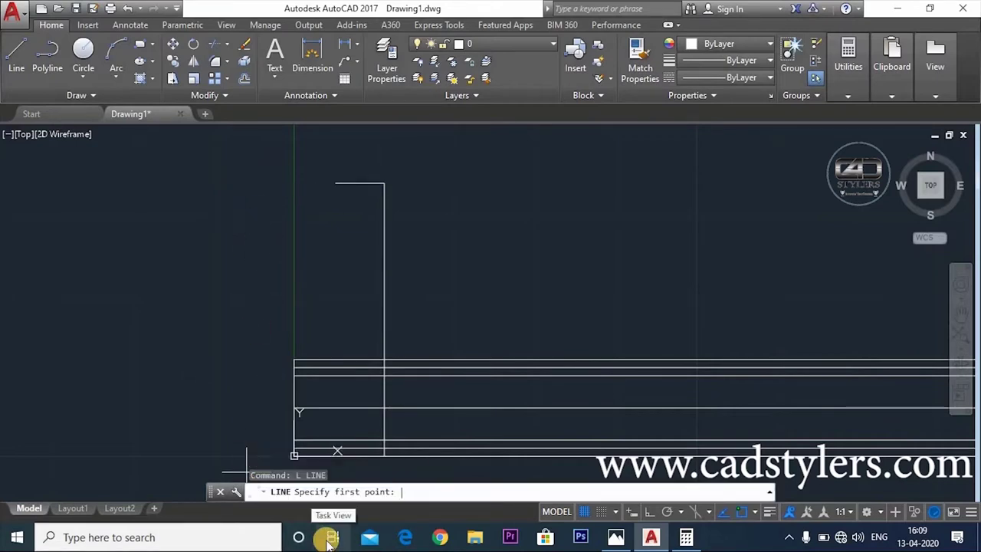
key("Return")
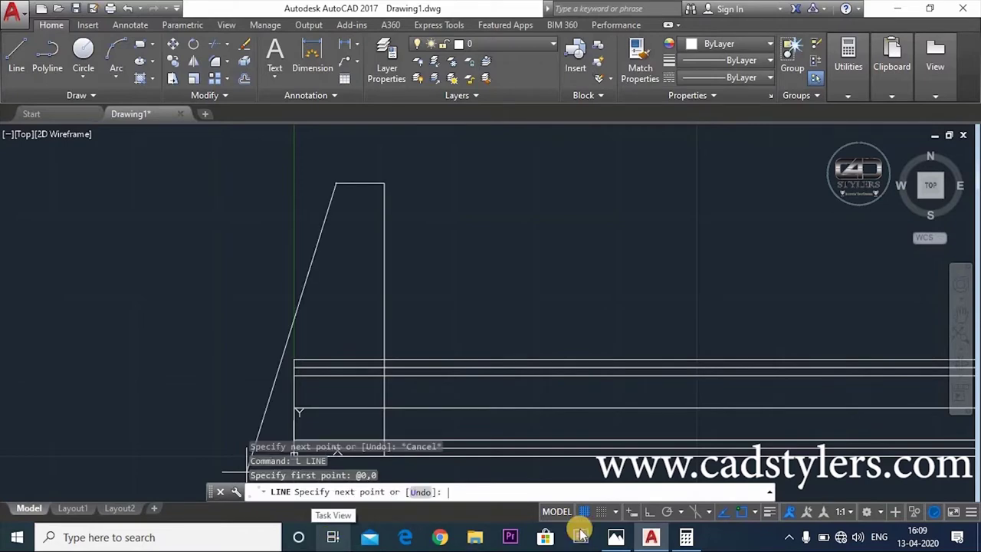
left_click(615, 536)
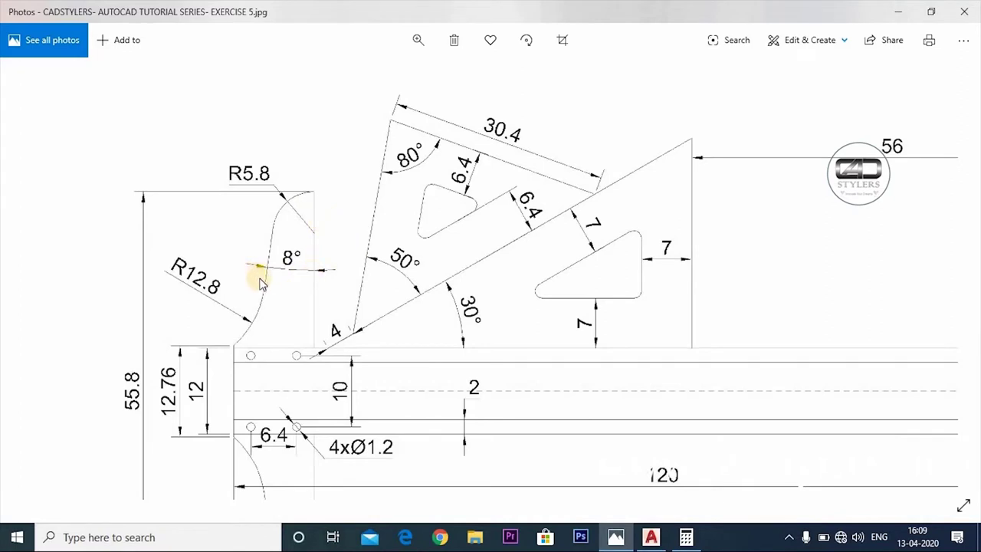
left_click(619, 537)
type("@")
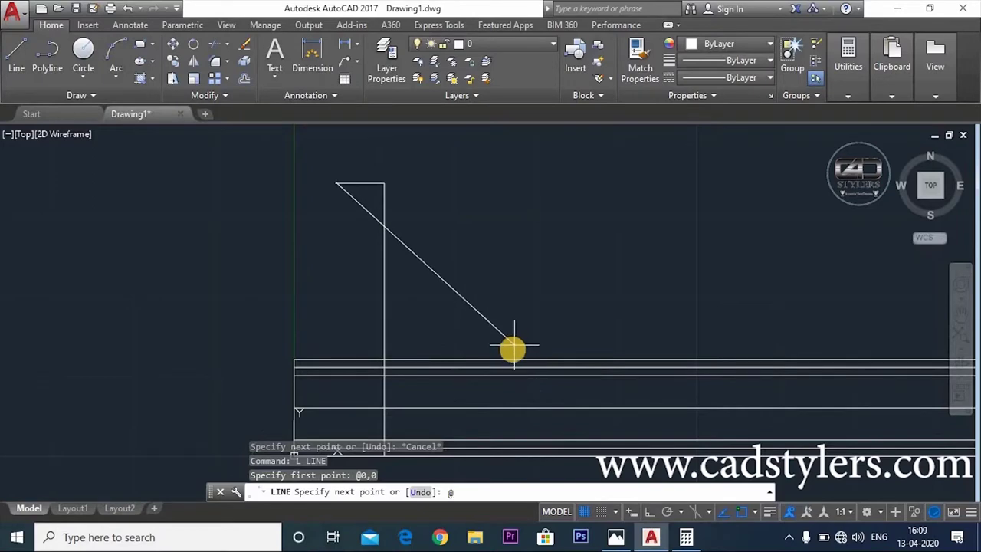
type("10<262")
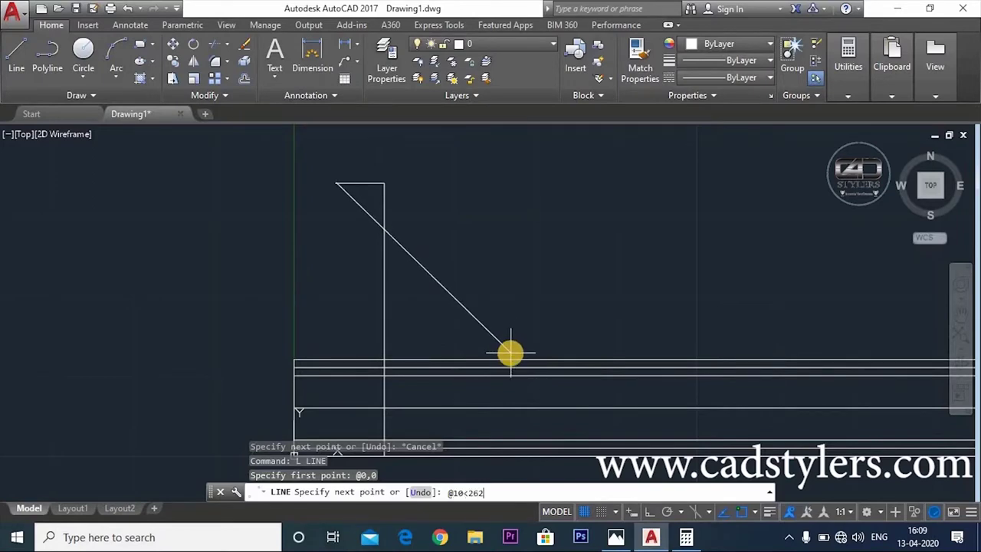
key("Return")
key("Escape")
type("e")
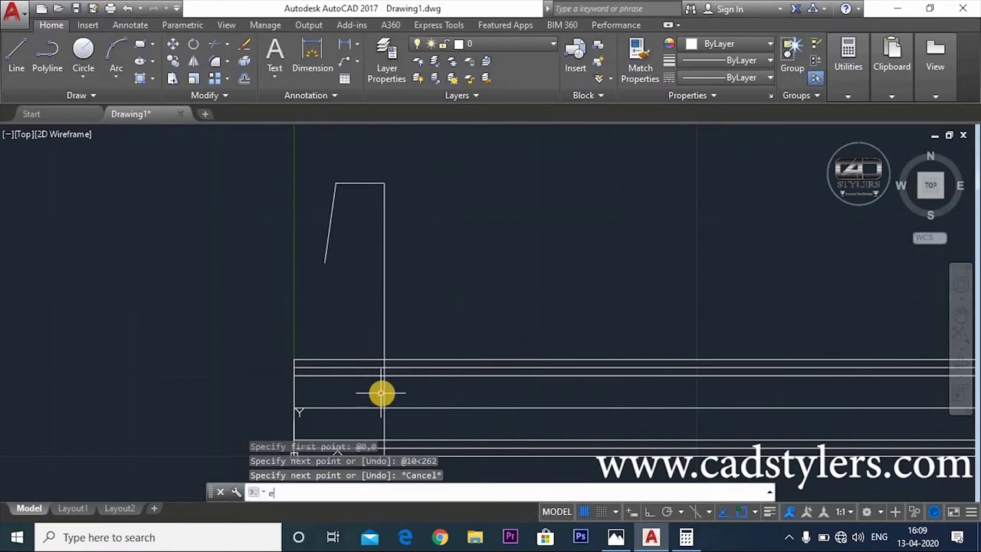
key("Return")
key("Return")
left_click(326, 245)
key("Escape")
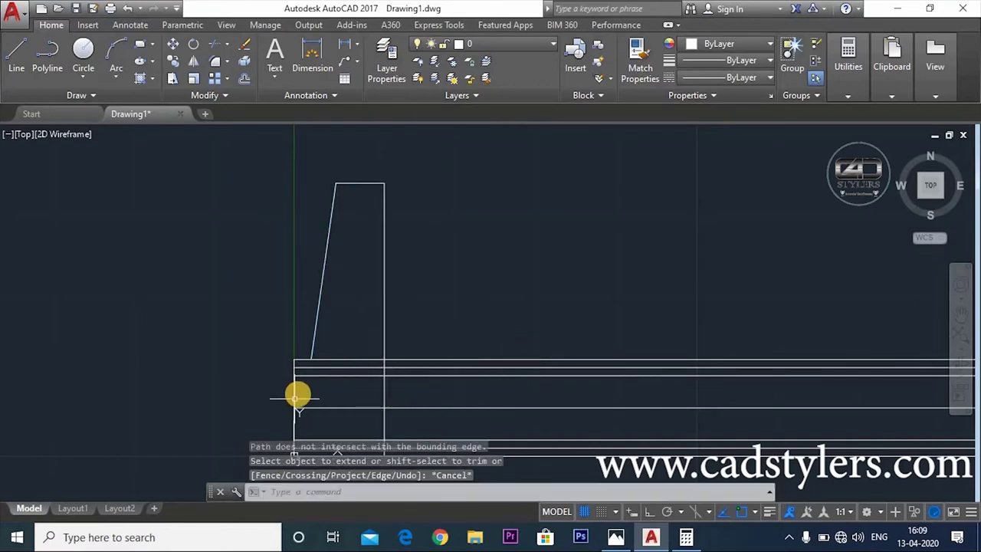
Begin a fillet with the radius option to set a new corner radius
type("f")
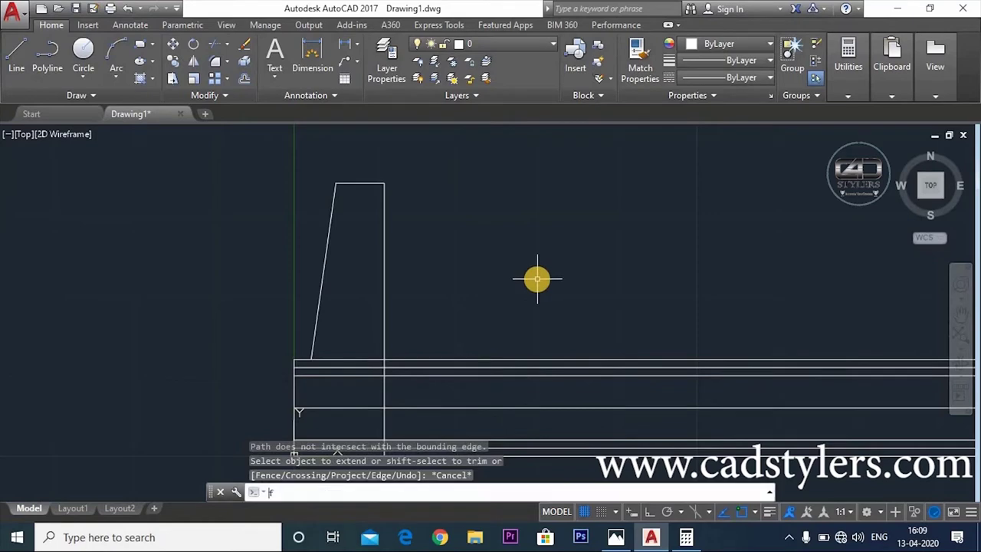
key("Return")
type("r")
key("Return")
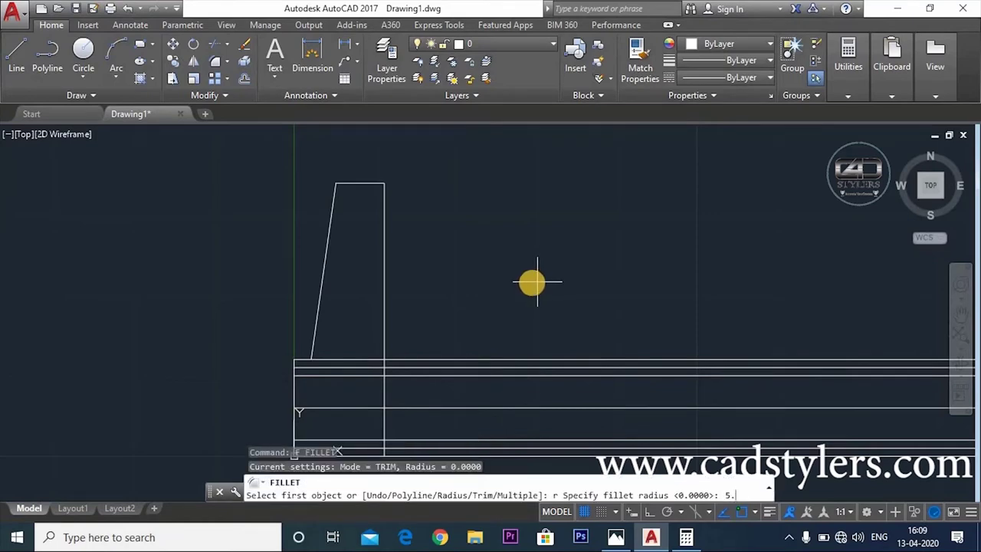
Round the corner between the 6-unit top edge and the 262° line with radius 5.8
key("Return")
left_click(358, 184)
left_click(328, 233)
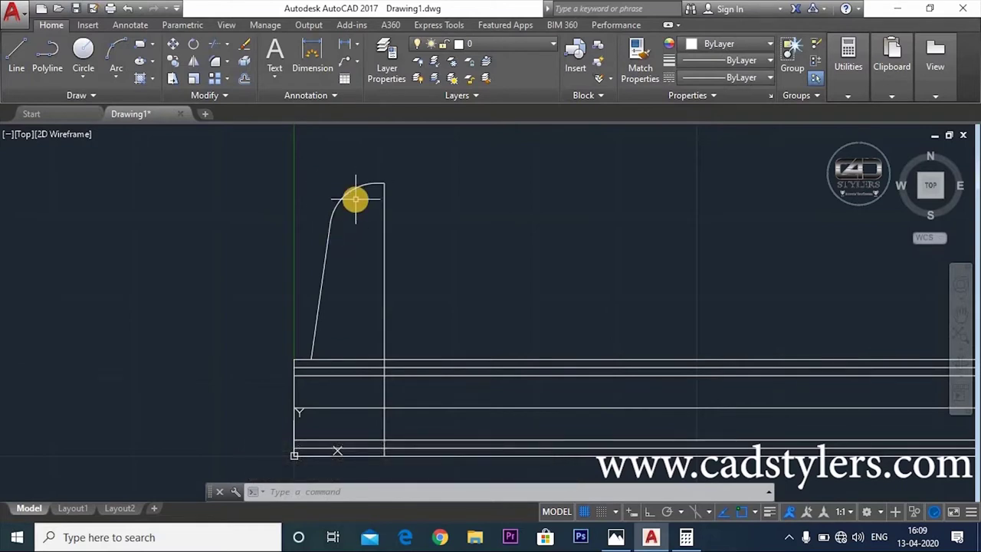
key("alt+Tab")
scroll(306, 252, "up", 2)
Zoom into the reference's R12.8 corner, then return to AutoCAD and center the profile's base
scroll(328, 221, "up", 2)
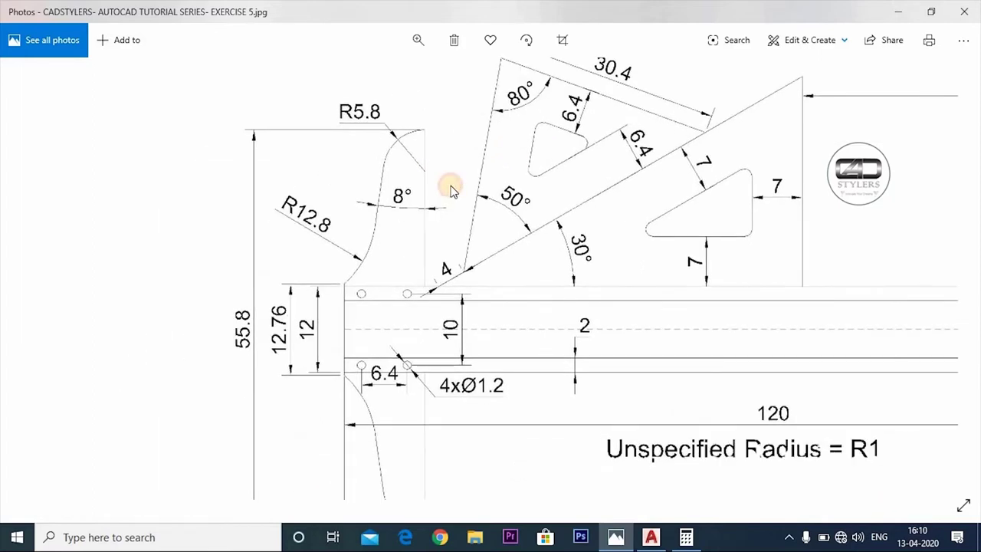
scroll(449, 189, "up", 1)
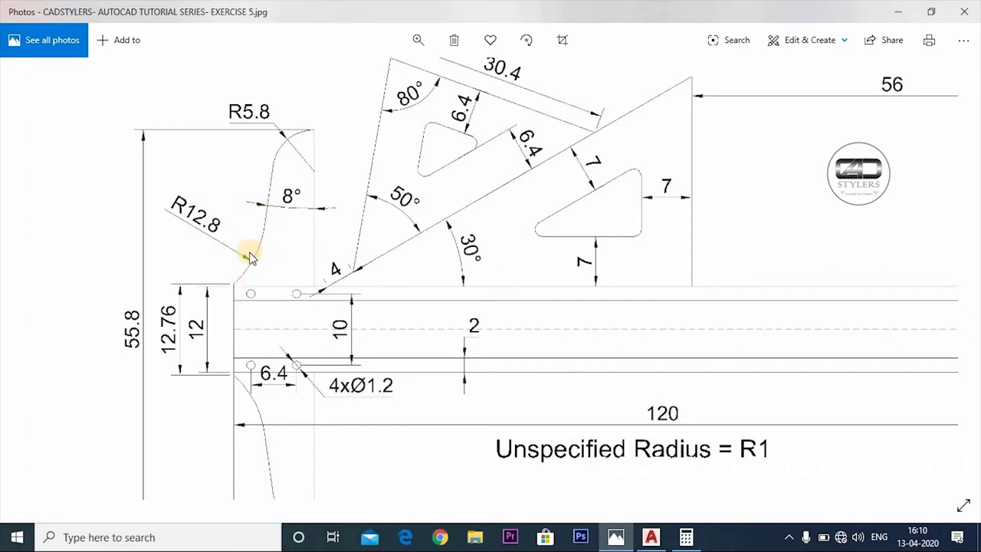
left_click(622, 538)
middle_click_drag(322, 283, 379, 262)
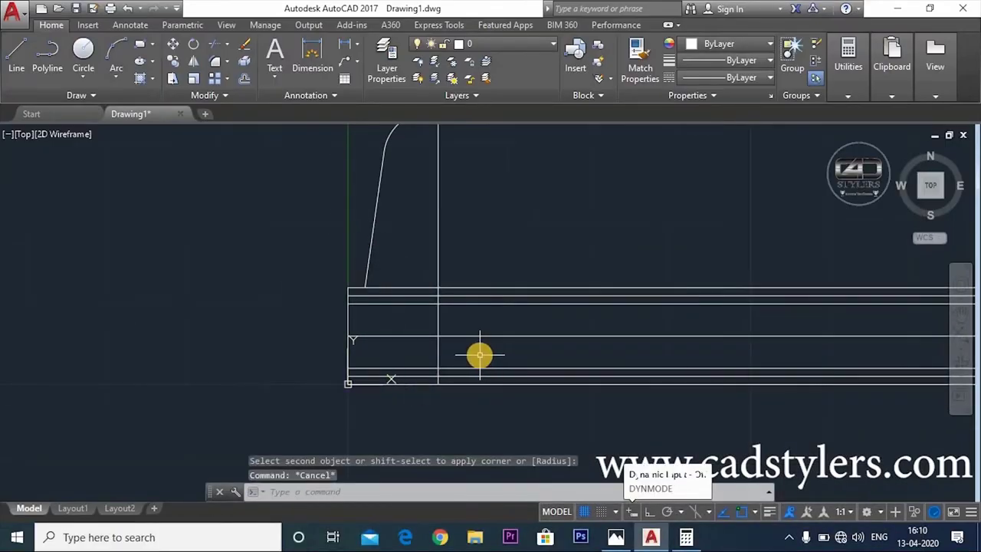
Draw a radius 12.5 circle via TTR, tangent to the bar's top edge and the slanted line
type("c")
key("Return")
type("ttr")
key("Return")
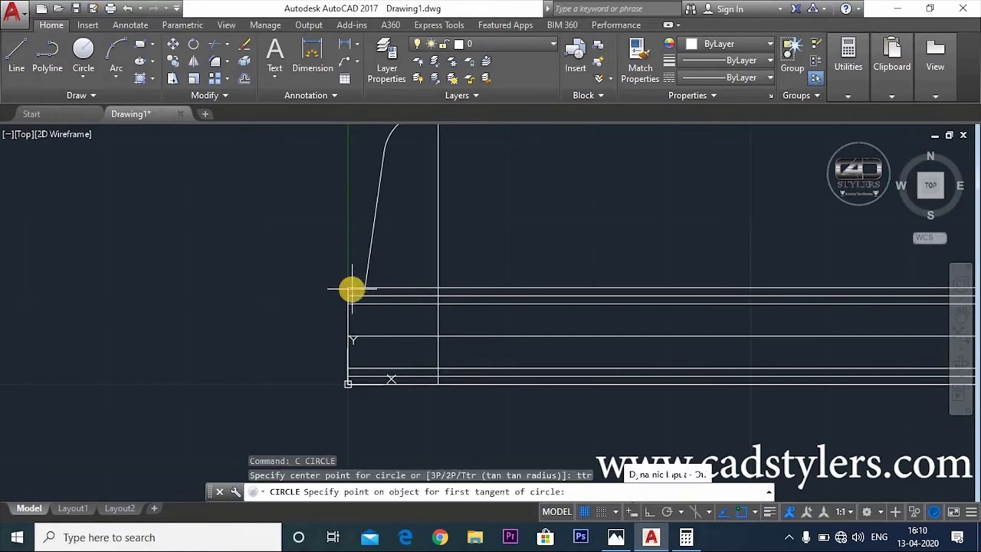
scroll(354, 285, "up", 5)
left_click(346, 286)
middle_click_drag(390, 220, 368, 340)
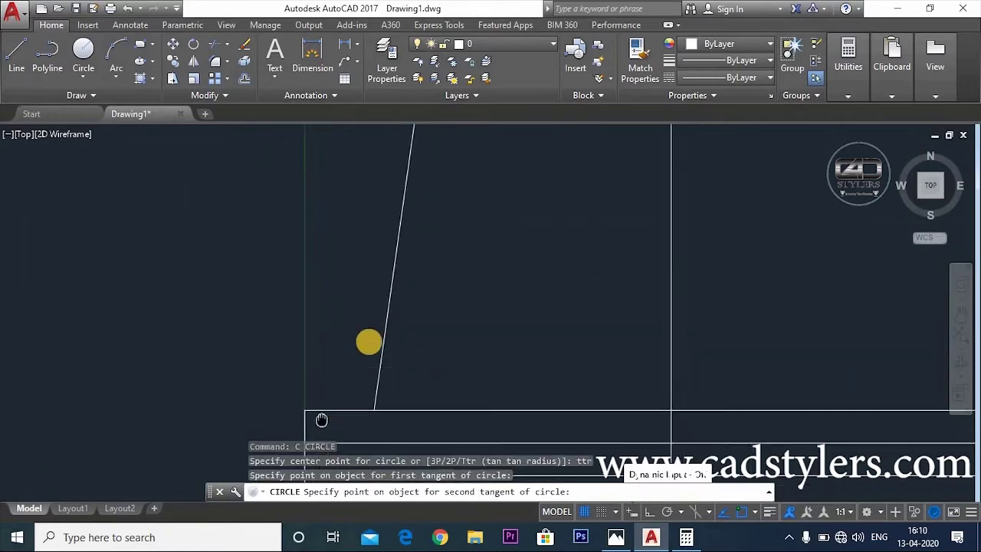
left_click(394, 252)
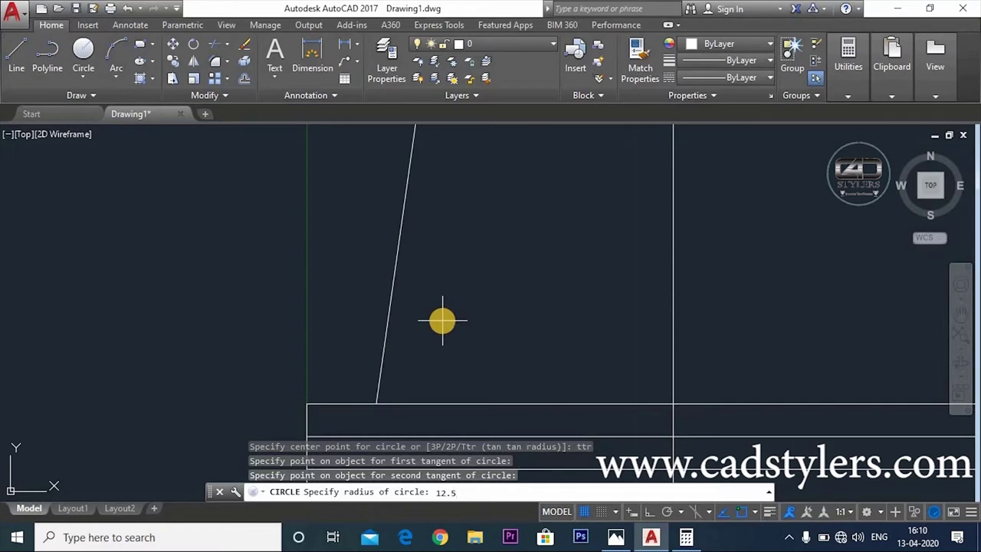
key("Return")
scroll(443, 322, "down", 4)
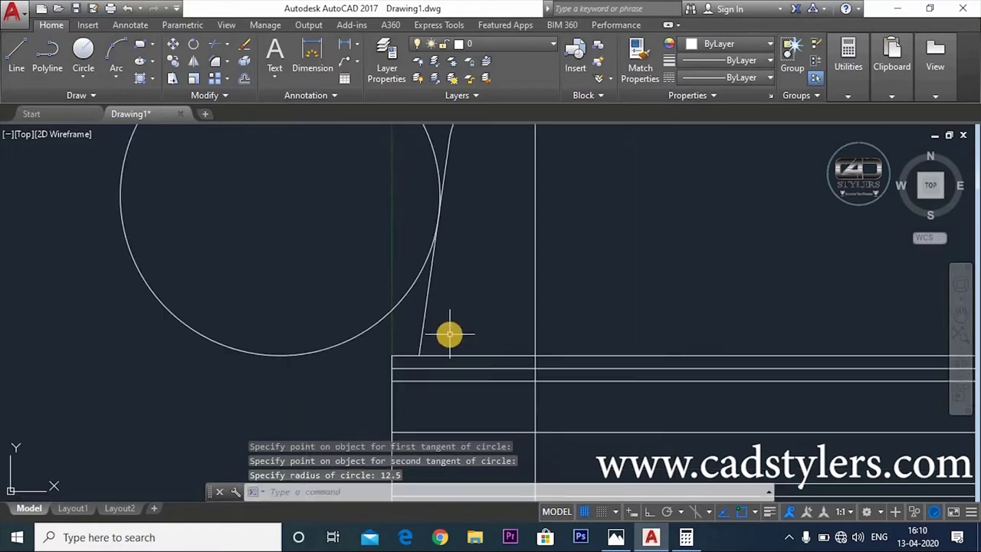
key("Escape")
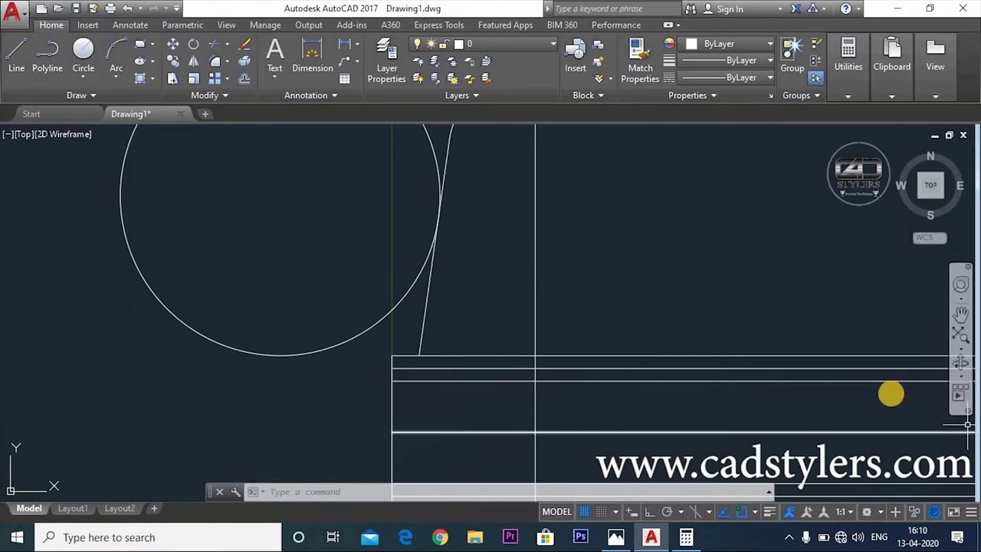
scroll(330, 322, "down", 2)
key("Escape")
Draw a start-end-radius arc from the bar's top corner to beside the slanted line
left_click(115, 76)
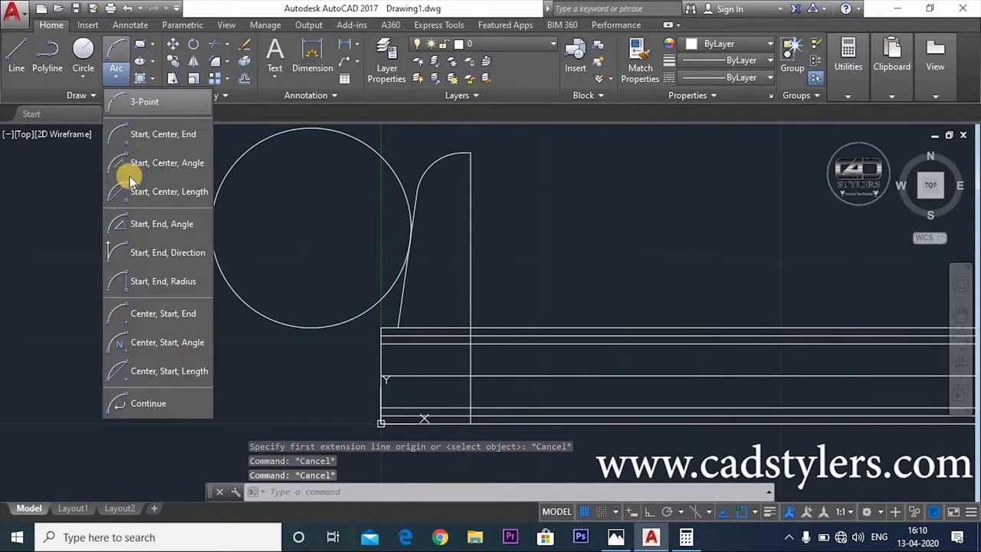
left_click(146, 281)
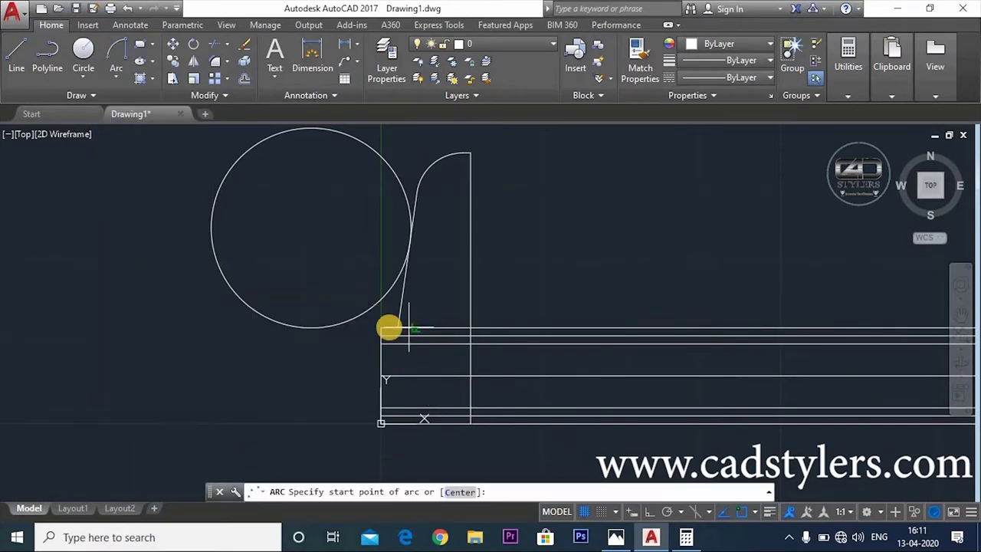
left_click(381, 328)
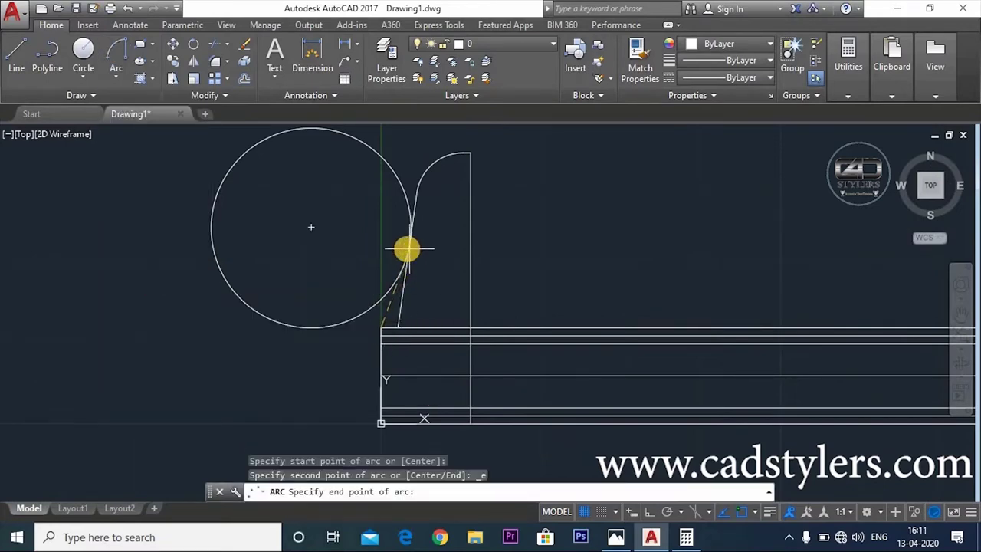
left_click(411, 244)
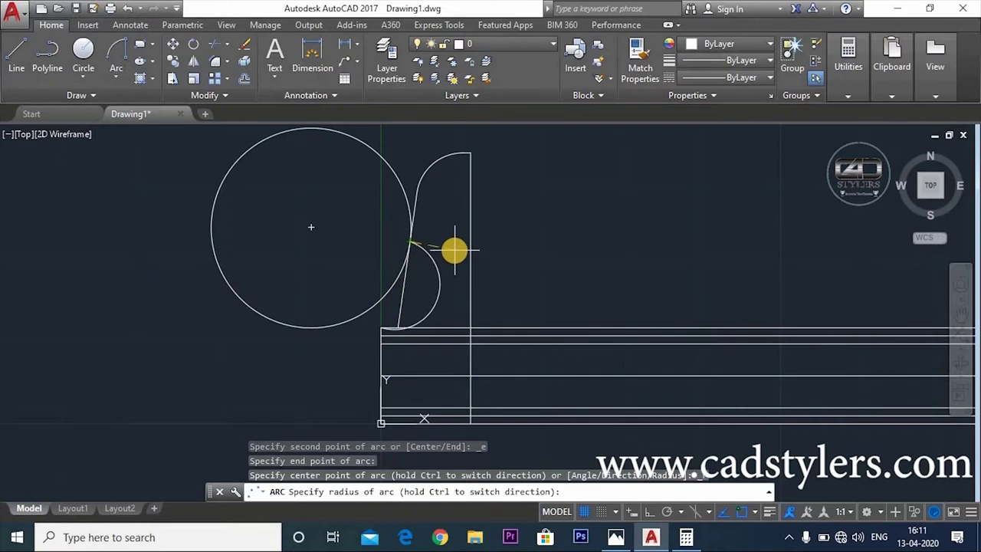
type("12.5")
key("Return")
scroll(394, 302, "up", 2)
scroll(394, 302, "up", 3)
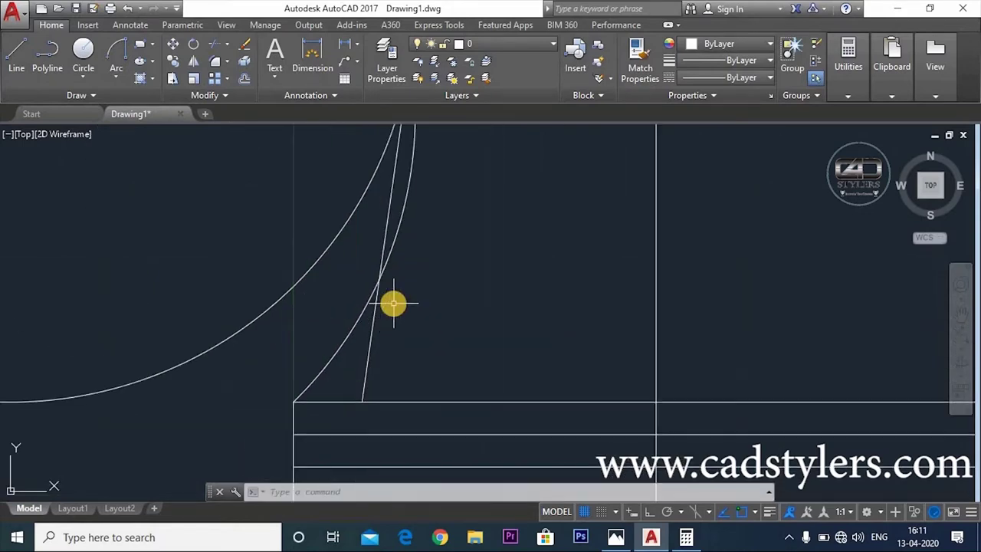
middle_click_drag(394, 302, 401, 297)
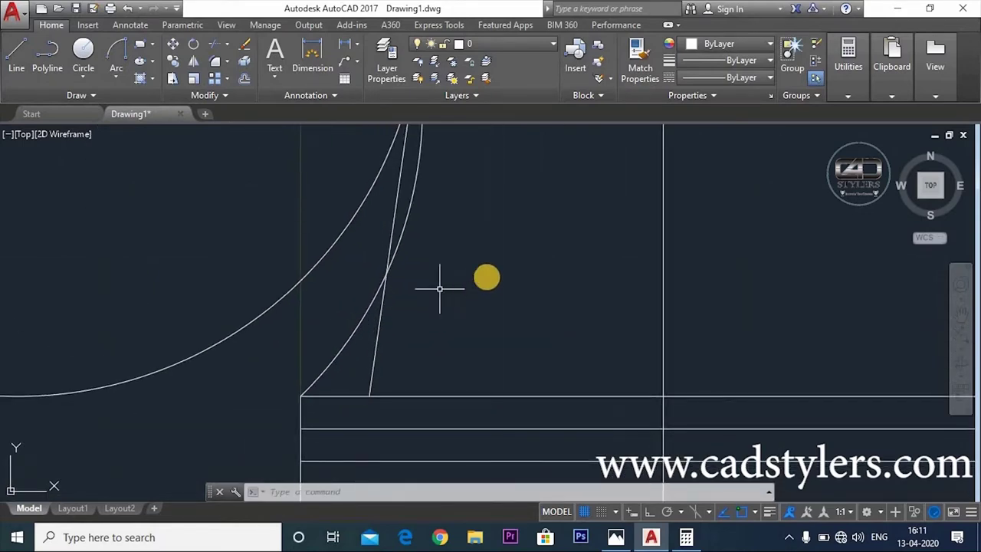
Delete the large arc and constrain the remaining arc tangent to the sloped line
left_click(183, 25)
left_click(295, 285)
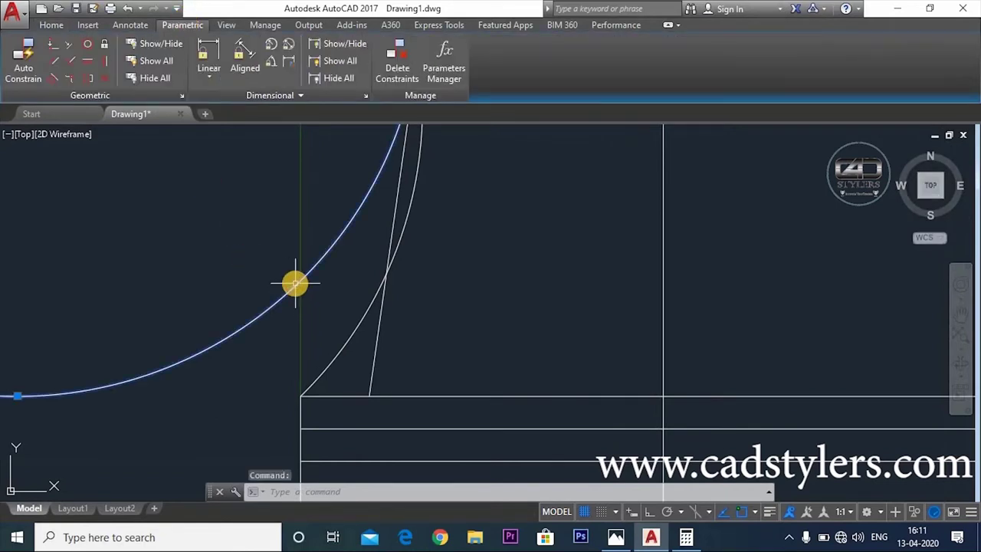
key("Delete")
scroll(320, 309, "down", 3)
key("Escape")
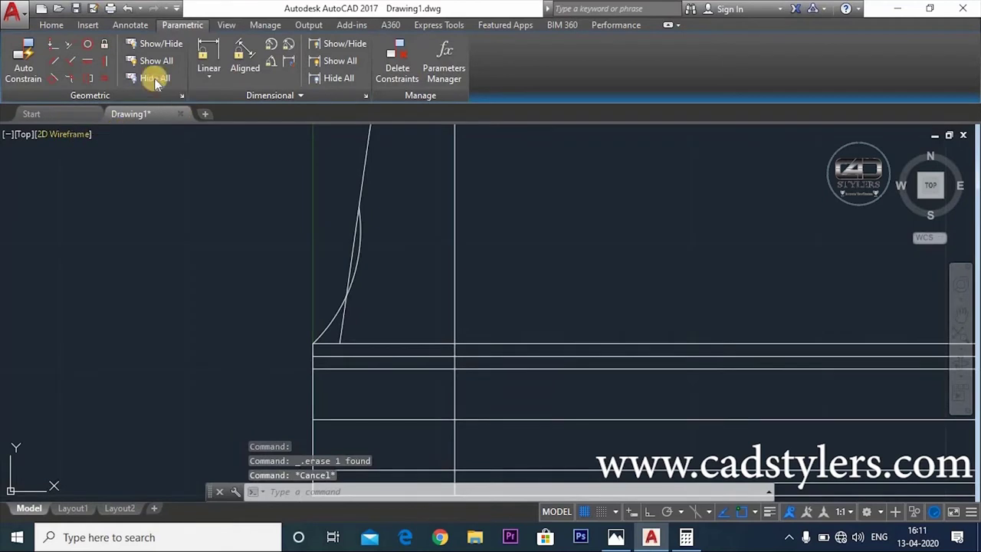
left_click(54, 78)
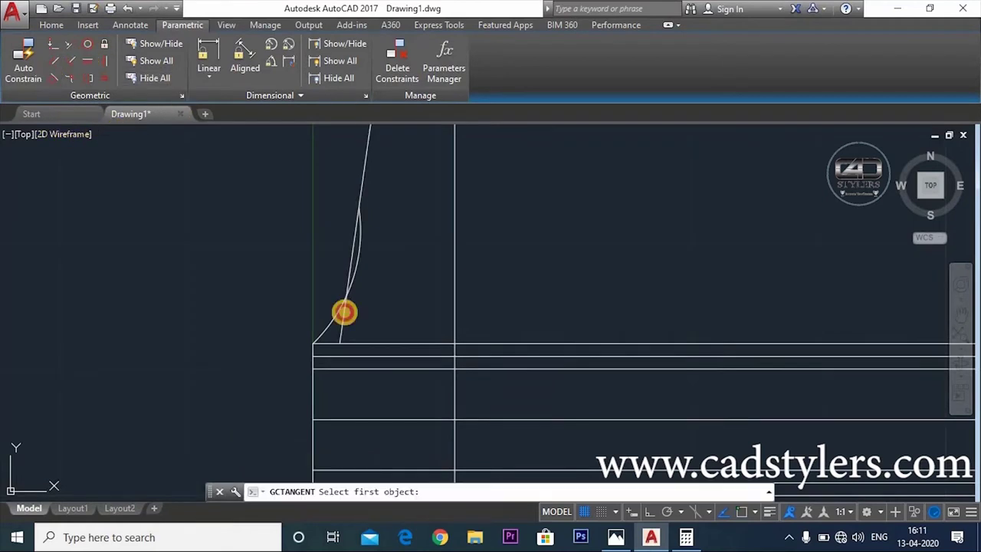
left_click(345, 312)
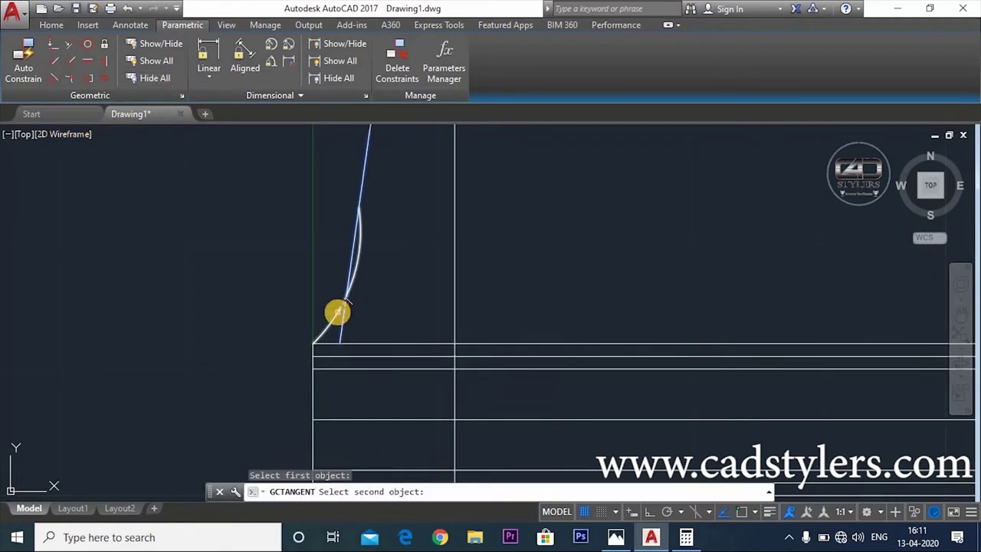
left_click(345, 311)
scroll(323, 340, "up", 2)
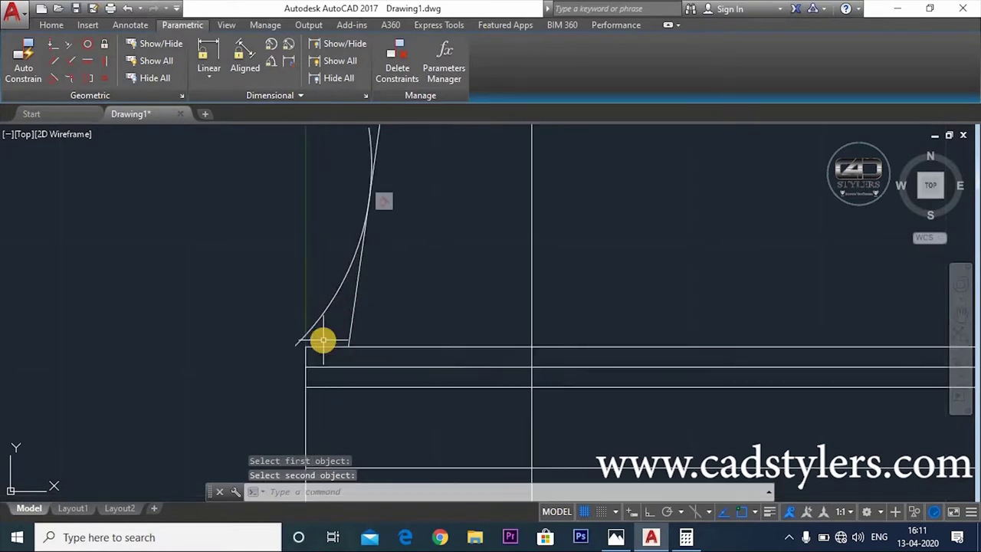
middle_click_drag(376, 322, 374, 341)
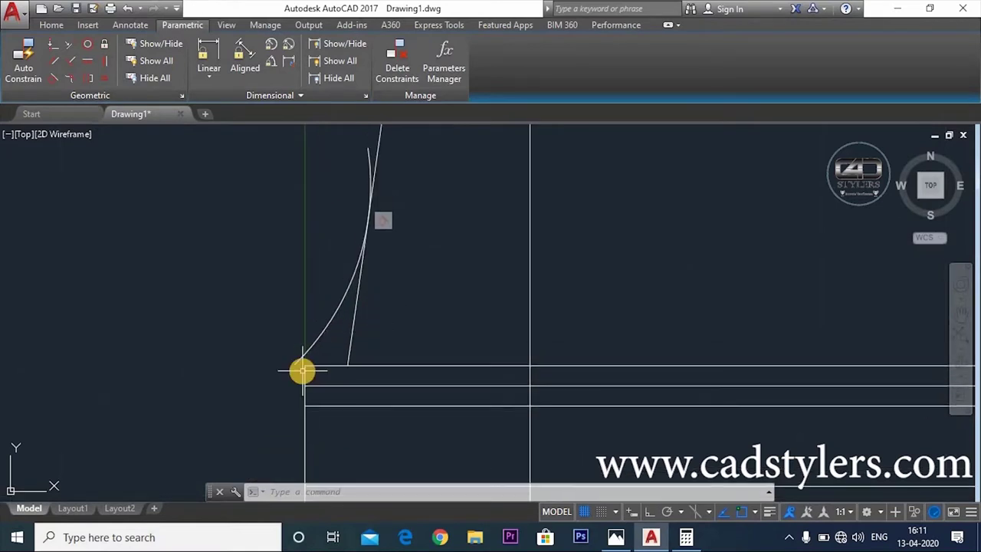
key("Escape")
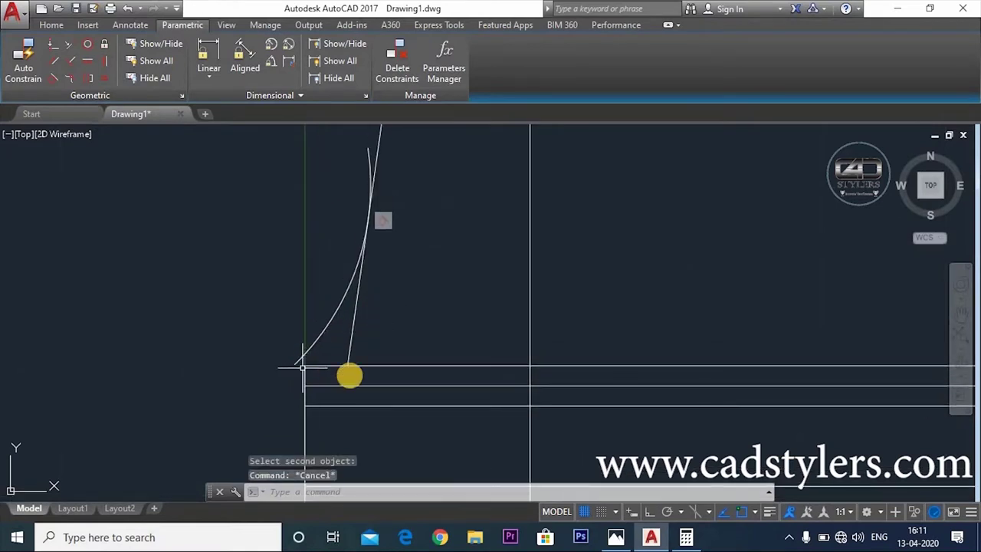
Extend the curve down to the bar's top line and trim the leftover segments
type("ex")
key("Return")
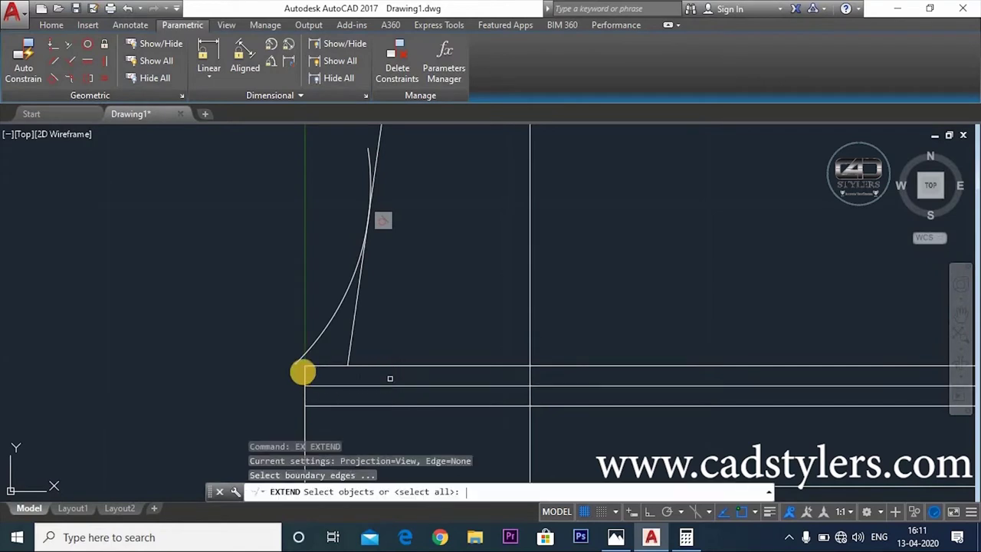
key("Return")
left_click(374, 371)
key("Escape")
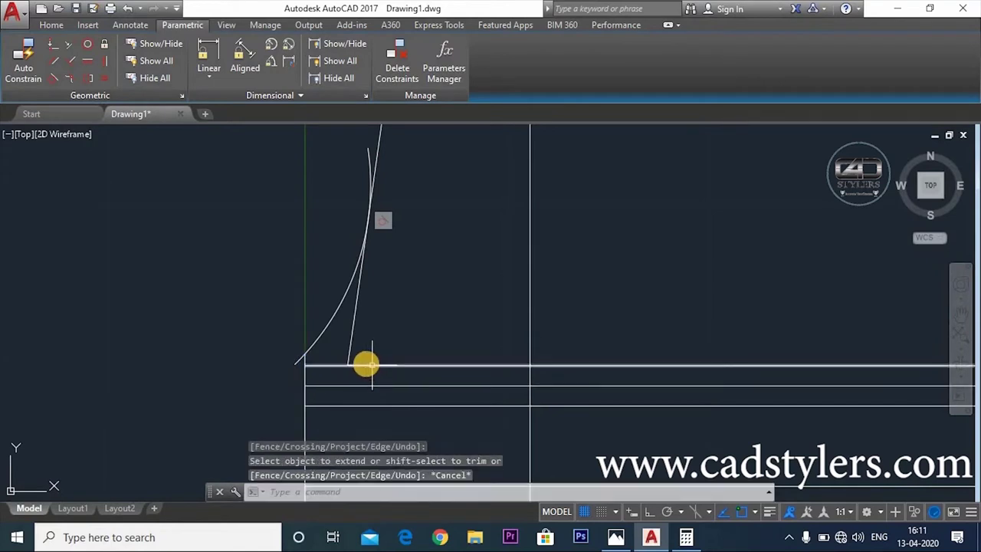
type("tr")
key("Return")
key("Return")
scroll(299, 359, "up", 2)
scroll(383, 348, "down", 3)
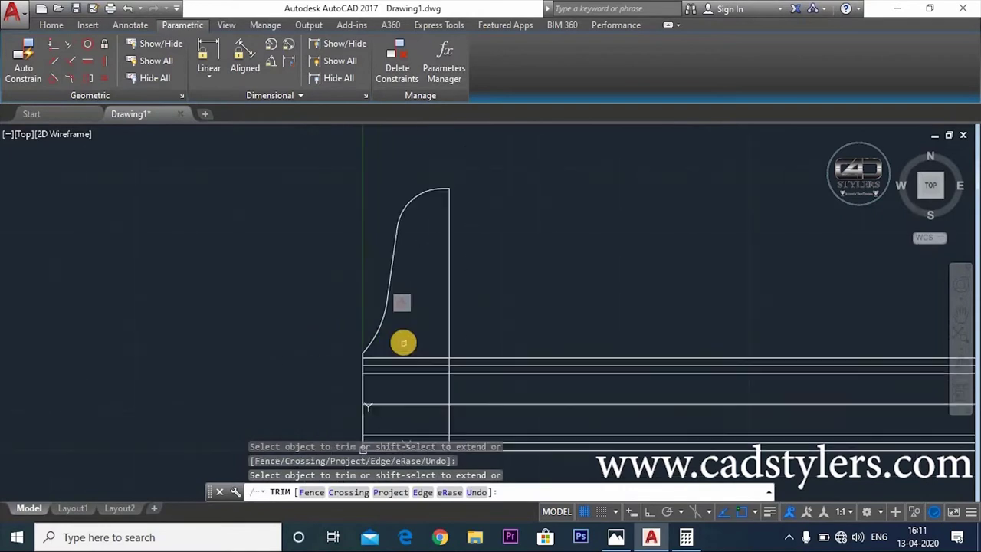
key("Escape")
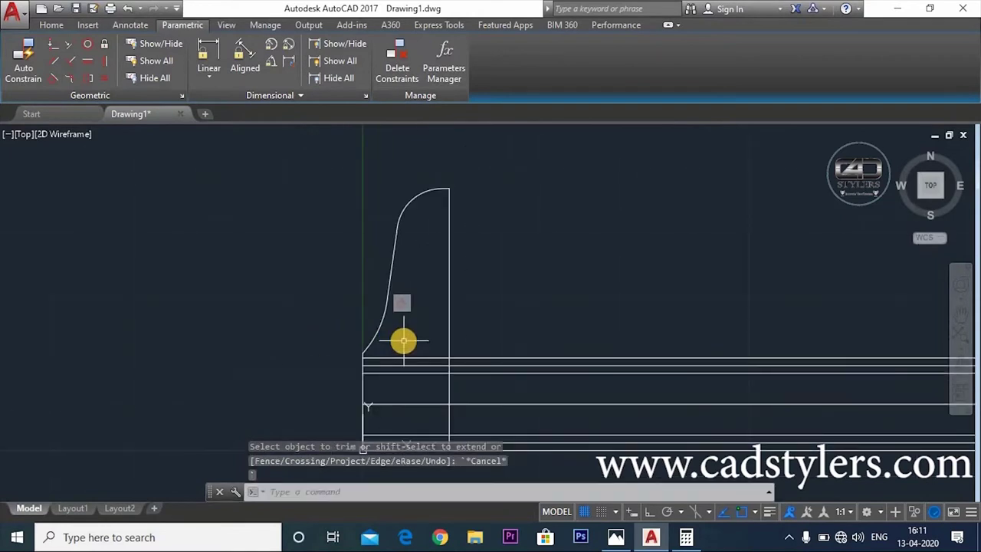
scroll(355, 52, "up", 3)
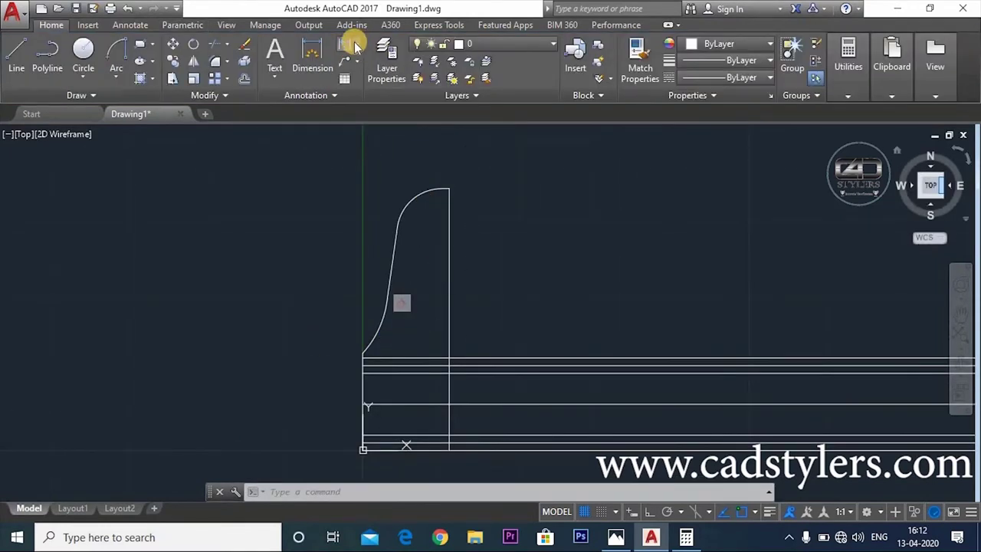
left_click(355, 46)
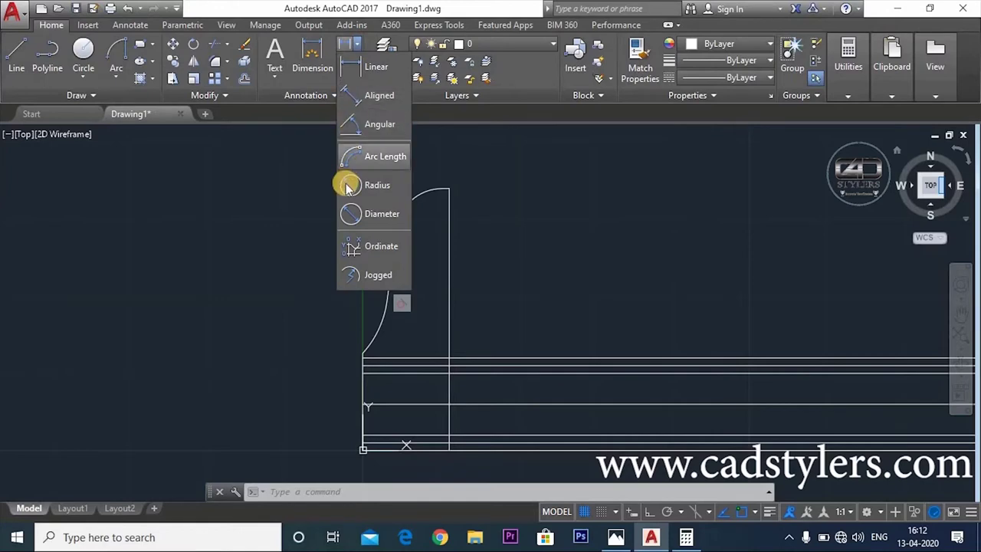
left_click(348, 186)
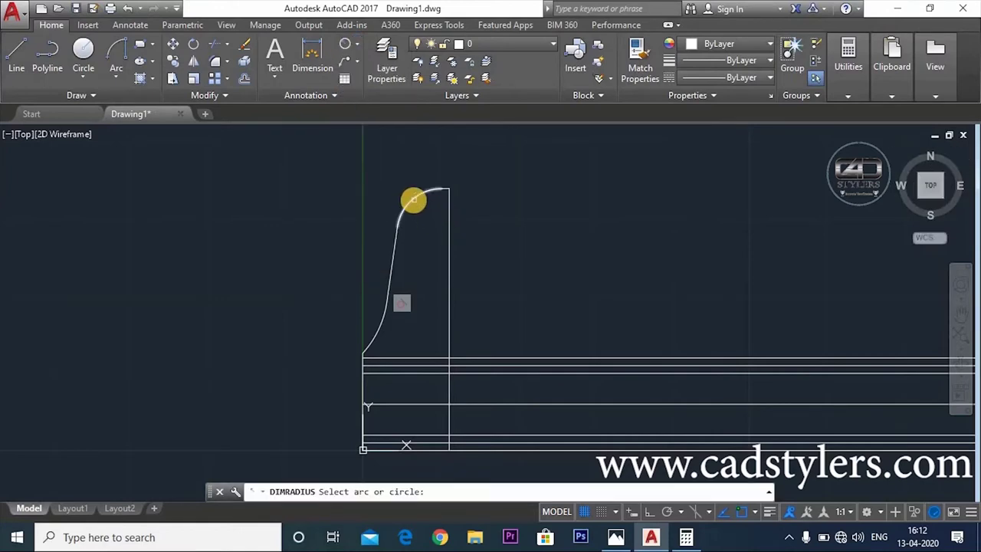
left_click(414, 200)
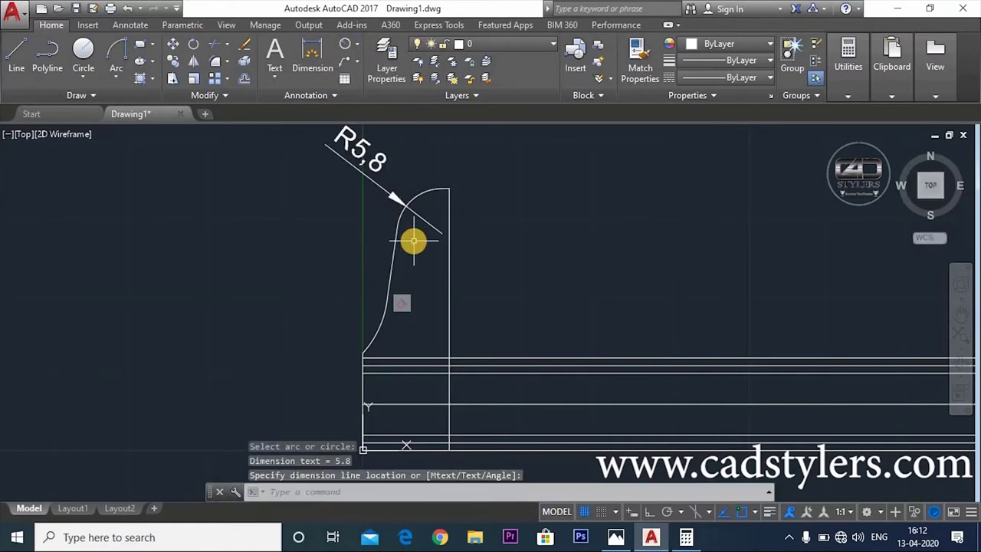
middle_click_drag(413, 249, 437, 236)
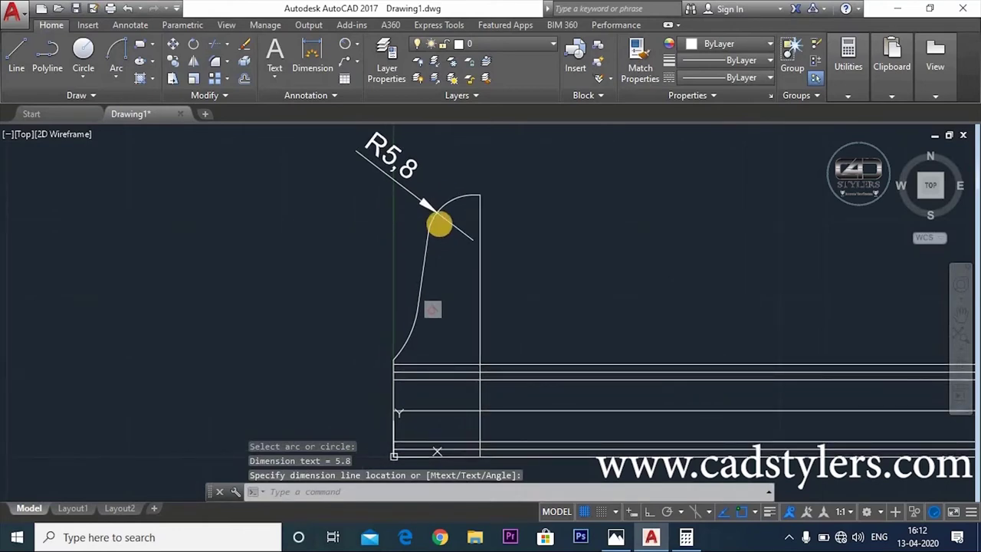
left_click(437, 237)
key("Return")
left_click(400, 318)
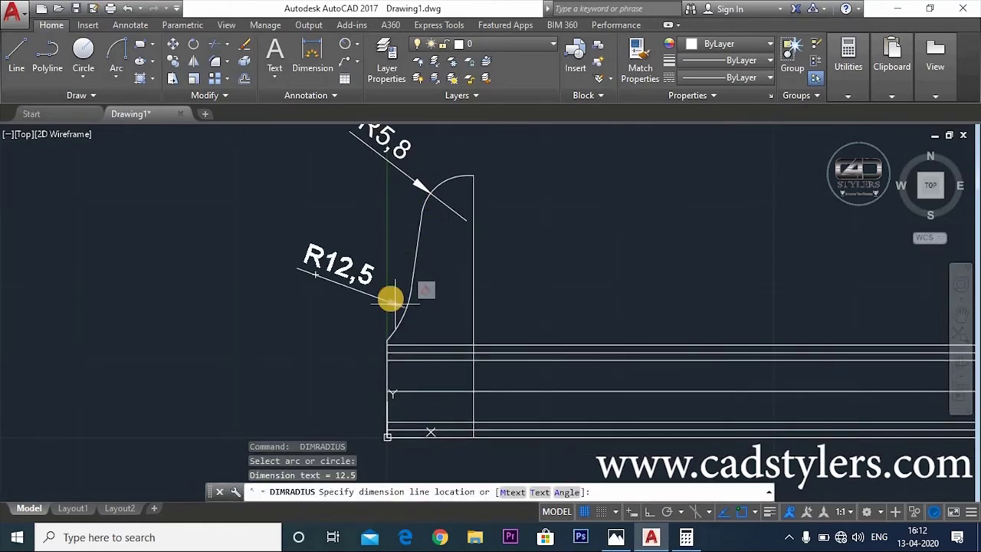
left_click(389, 303)
middle_click_drag(471, 291, 463, 266)
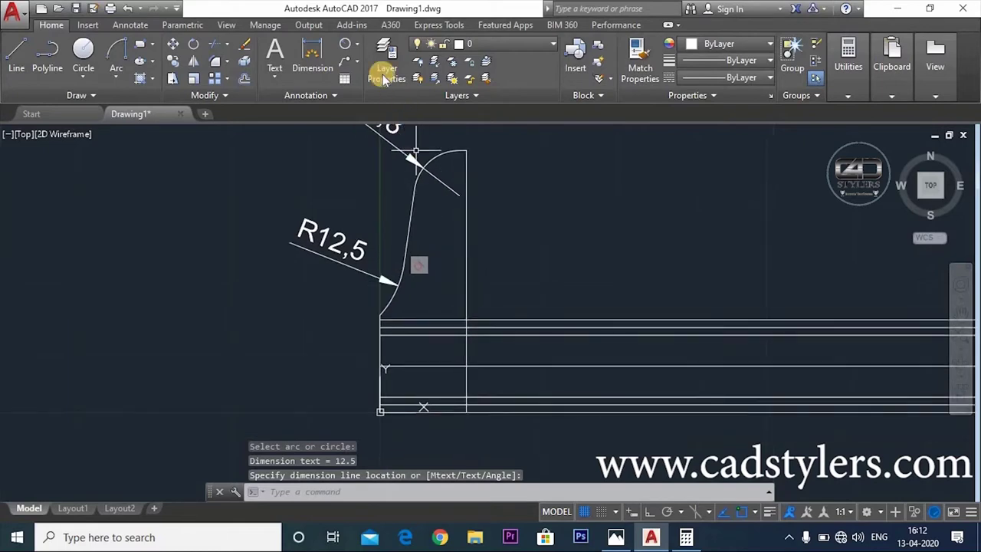
left_click(357, 47)
left_click(370, 122)
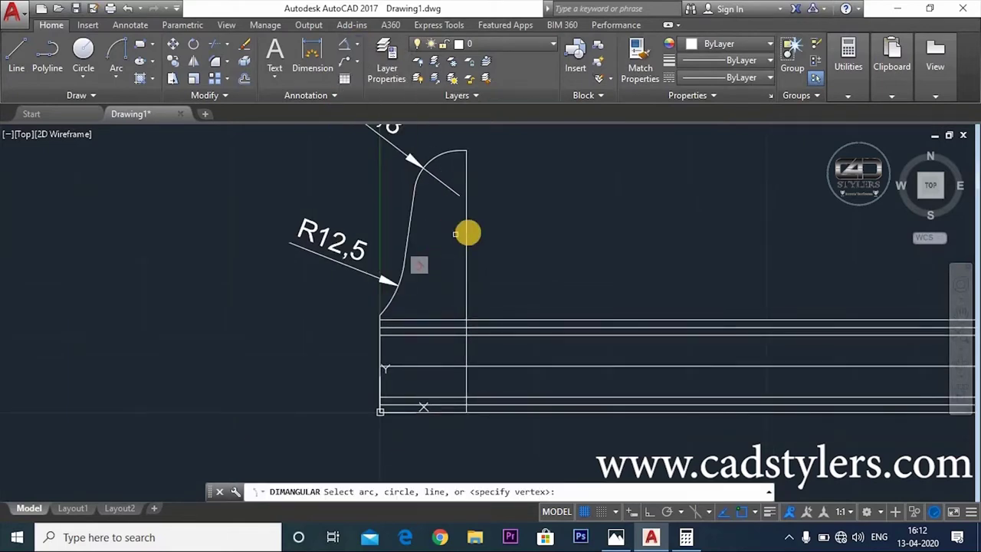
left_click(468, 230)
left_click(409, 226)
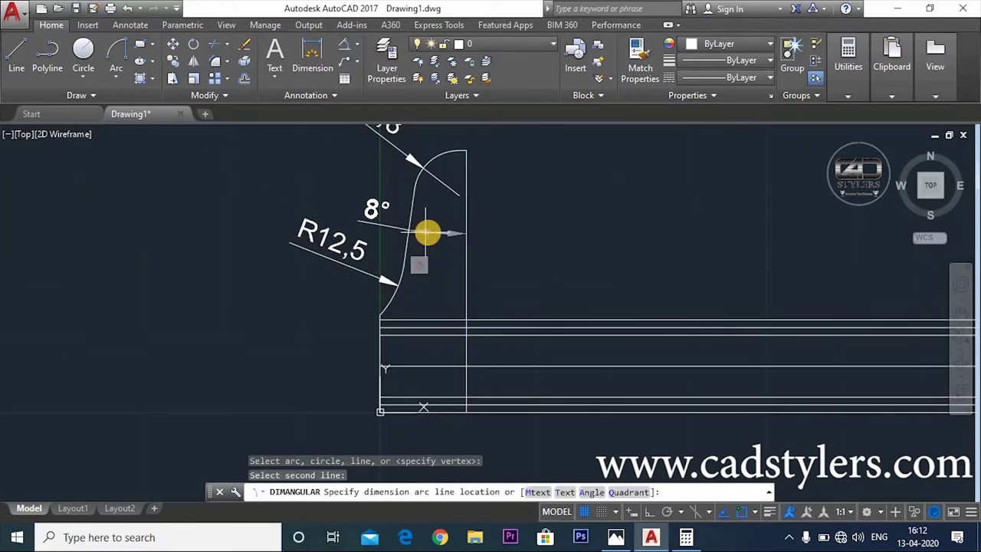
left_click(430, 242)
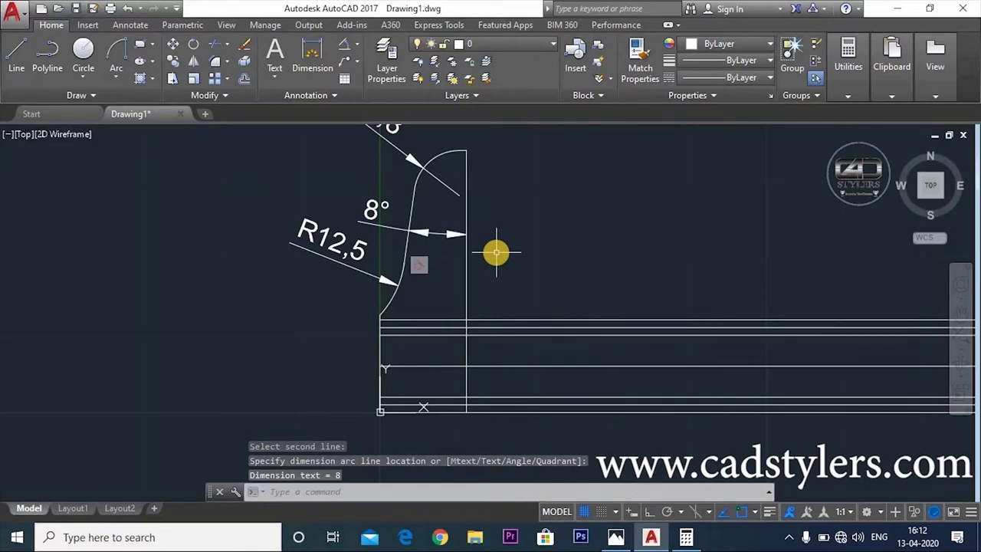
scroll(497, 252, "down", 4)
scroll(497, 256, "up", 4)
mouse_move(496, 258)
middle_mouse_down()
mouse_move(495, 276)
mouse_move(453, 265)
middle_mouse_up()
key("ctrl+z")
key("ctrl+z")
key("ctrl+z")
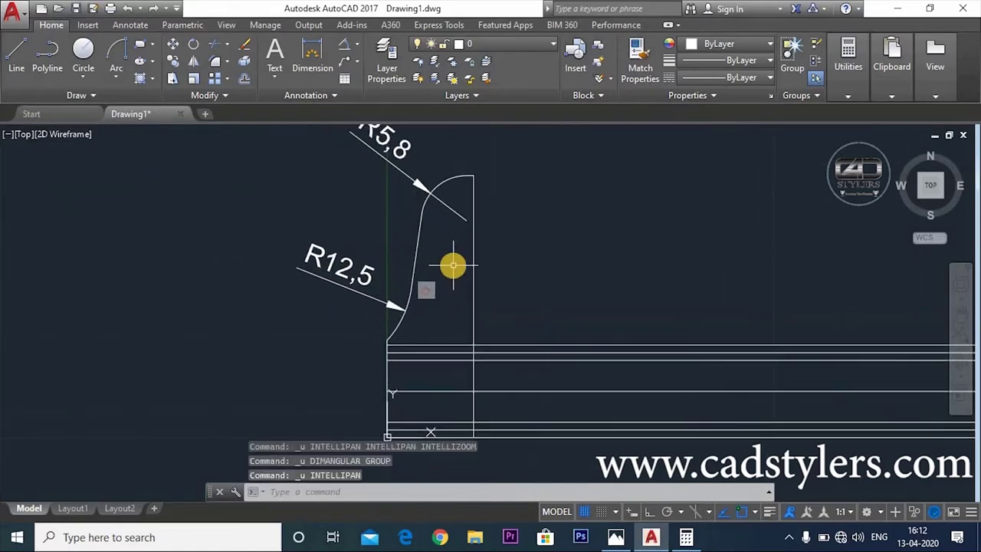
key("ctrl+z")
key("ctrl+z")
key("ctrl+z")
mouse_move(521, 291)
middle_mouse_down()
mouse_move(435, 251)
mouse_move(369, 271)
middle_mouse_up()
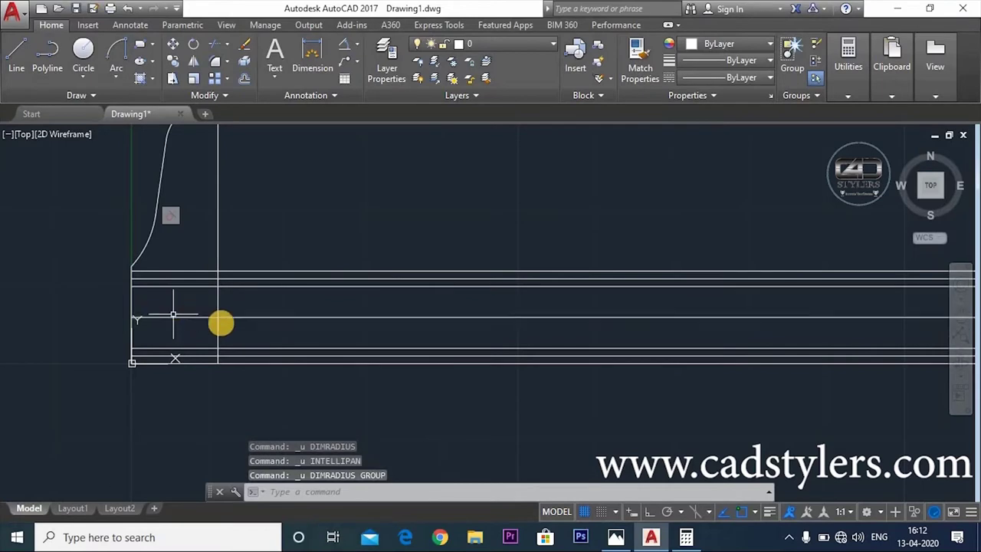
middle_click_drag(220, 322, 275, 334)
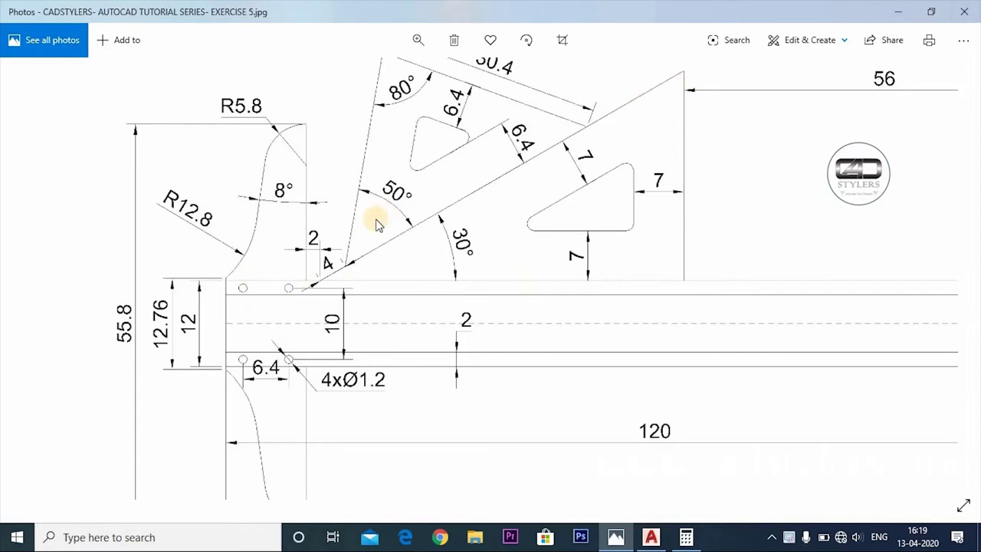
Scroll around the Exercise 5 reference image in Photos, then switch back to AutoCAD
scroll(438, 192, "up", 1)
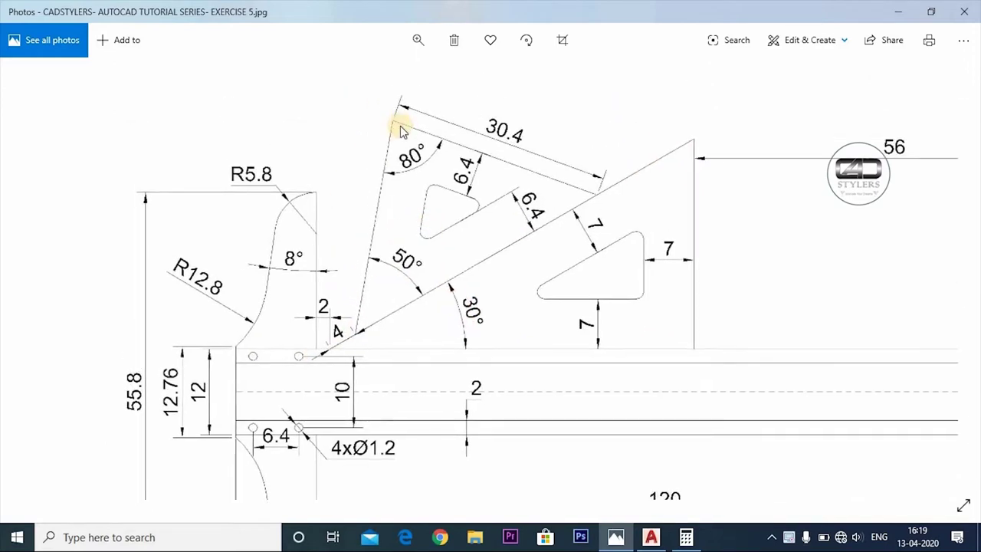
scroll(536, 284, "down", 1)
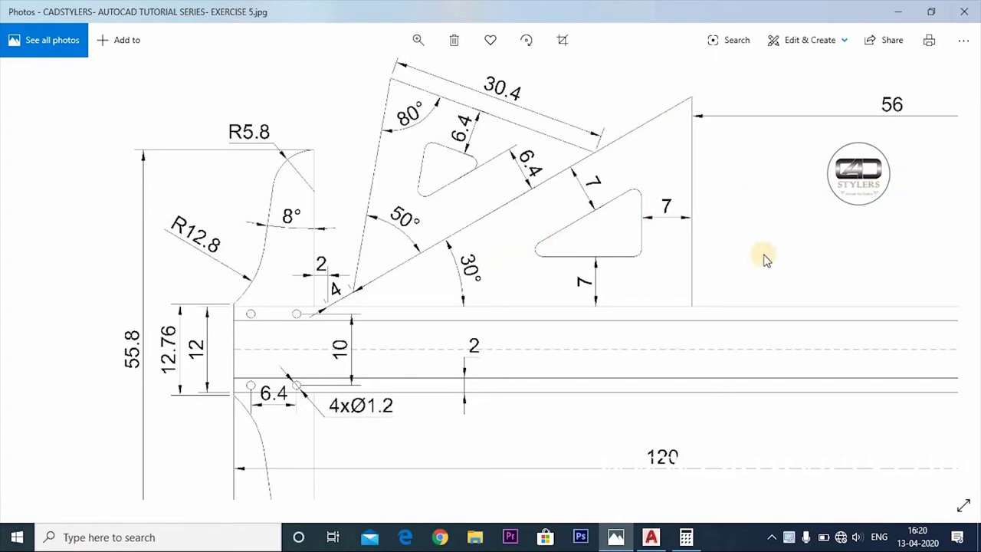
scroll(669, 281, "right", 3)
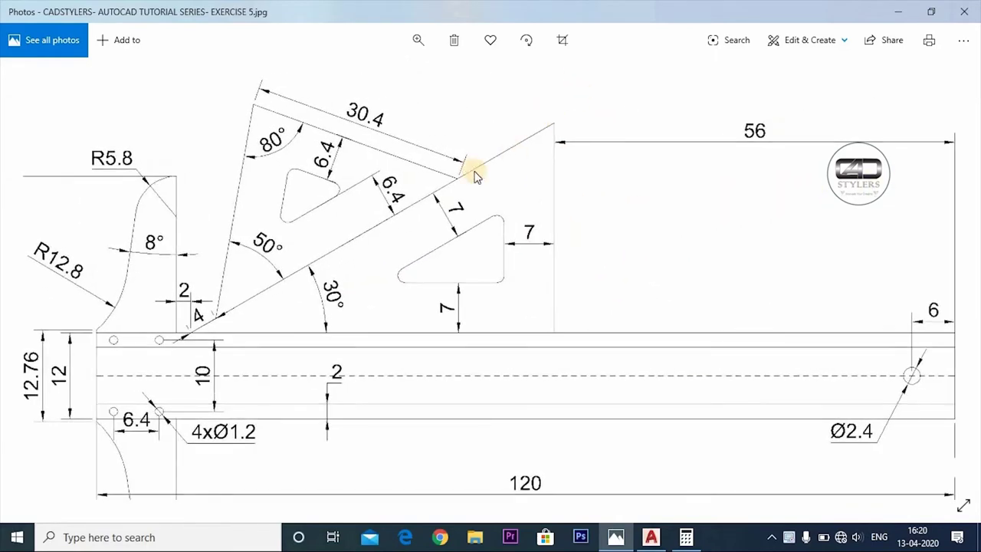
scroll(468, 289, "left", 1)
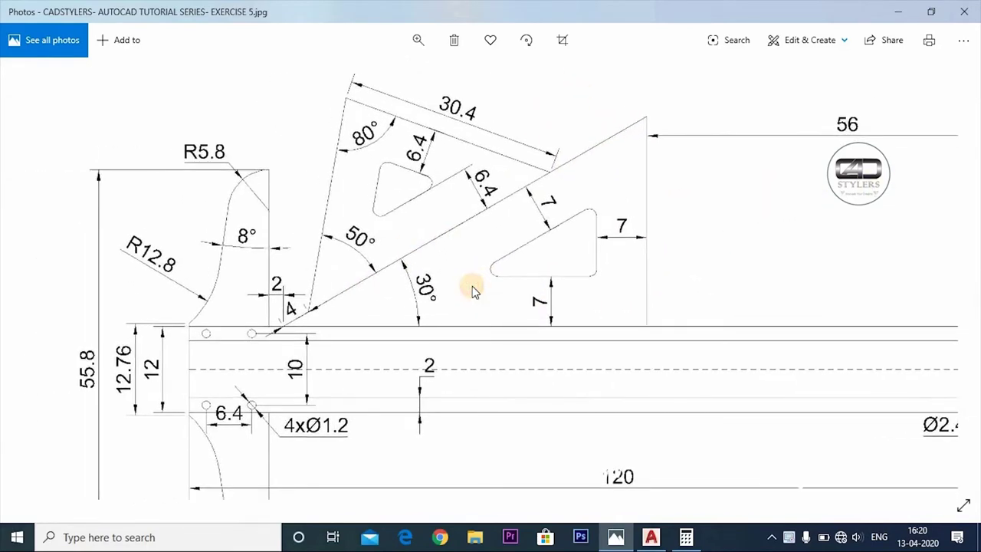
scroll(473, 322, "down", 2)
left_click(652, 538)
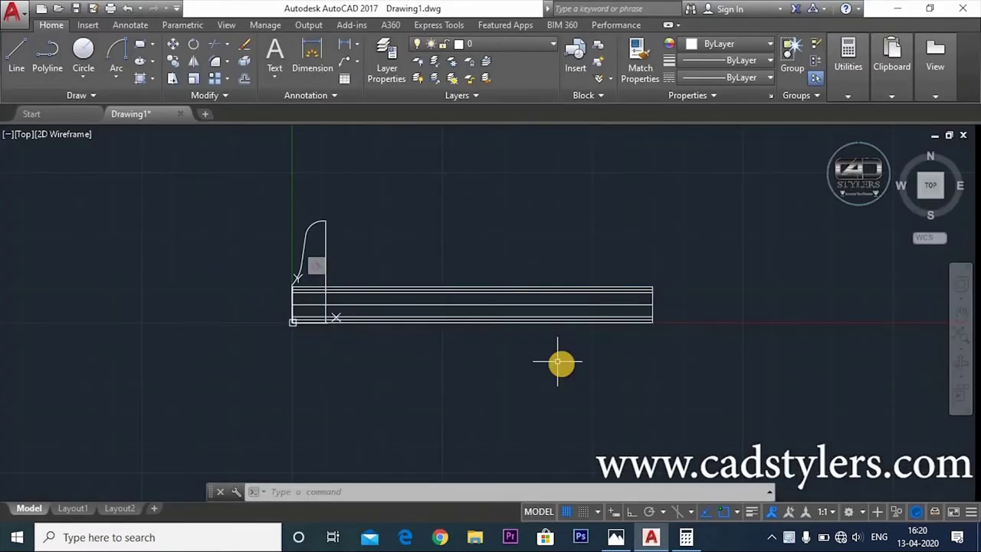
Offset the profile's vertical edge 2 units to the right
type("o")
middle_click_drag(389, 352, 383, 393)
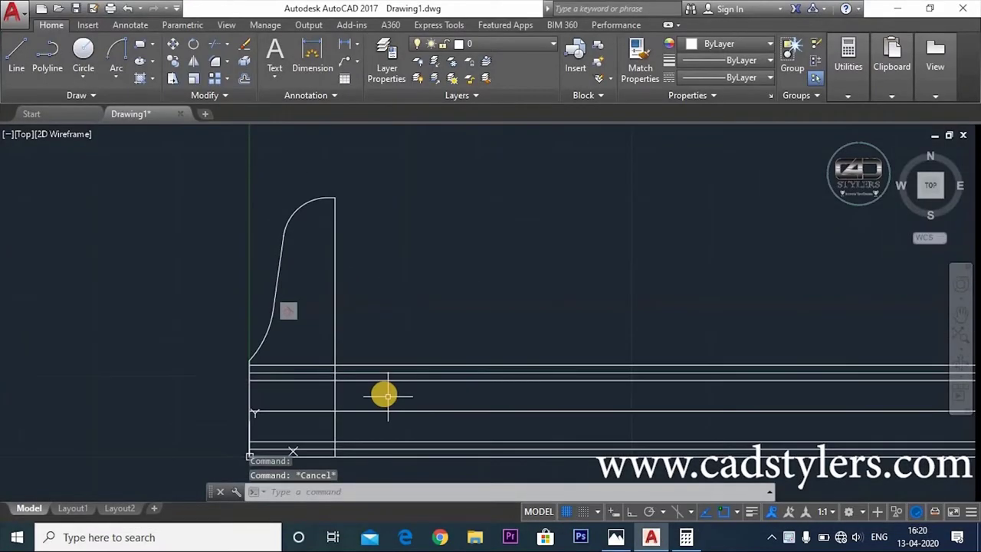
key("Return")
left_click(335, 347)
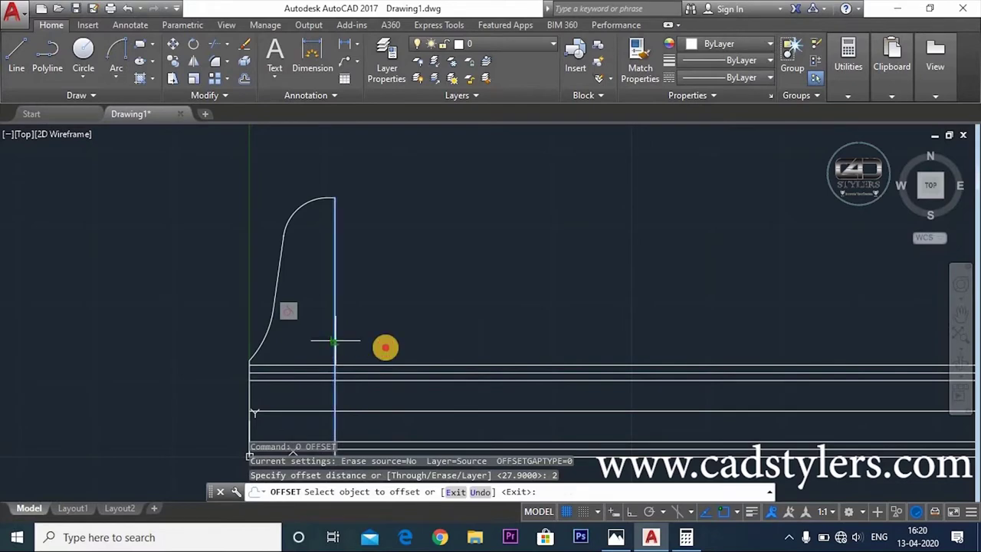
left_click(385, 351)
key("Escape")
Draw a 10-unit line at 30° from the offset line's bar intersection, then view the reference
type("l")
key("Return")
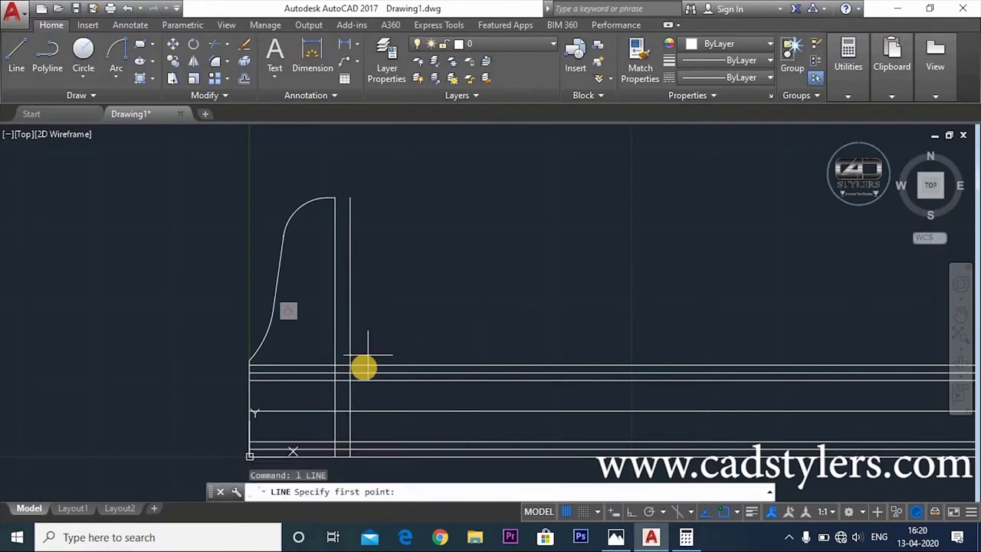
left_click(350, 365)
type("@10<30")
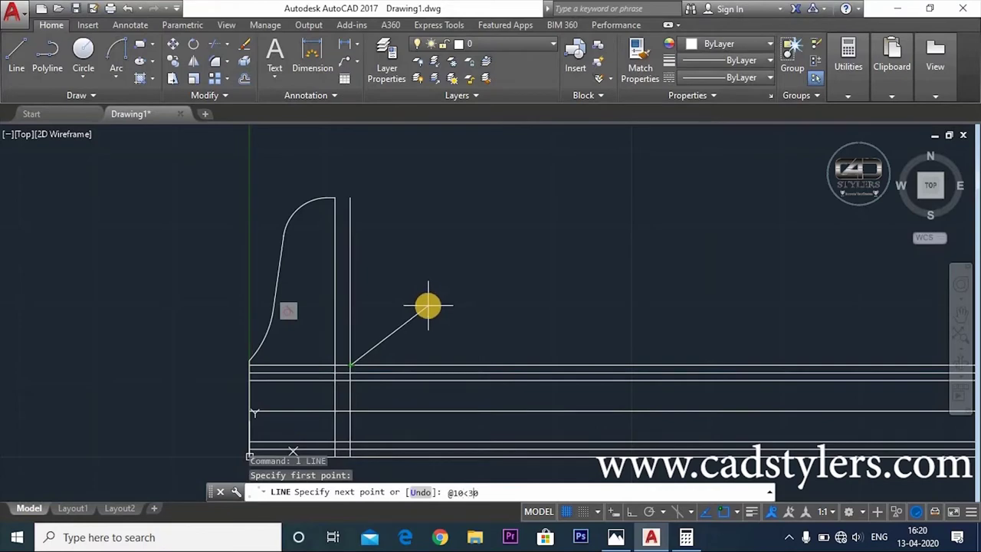
key("Return")
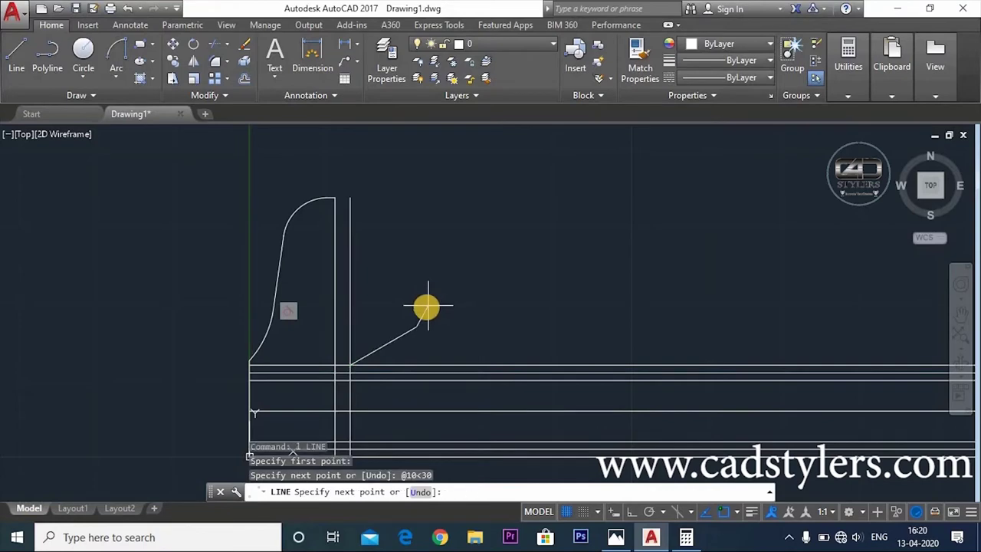
key("Escape")
scroll(466, 360, "down", 5)
scroll(436, 377, "up", 4)
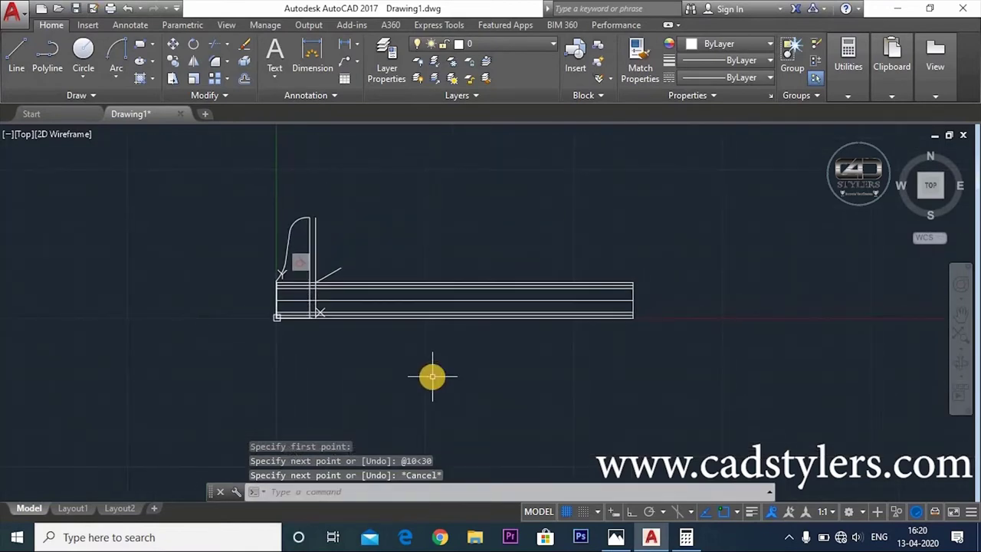
left_click(615, 535)
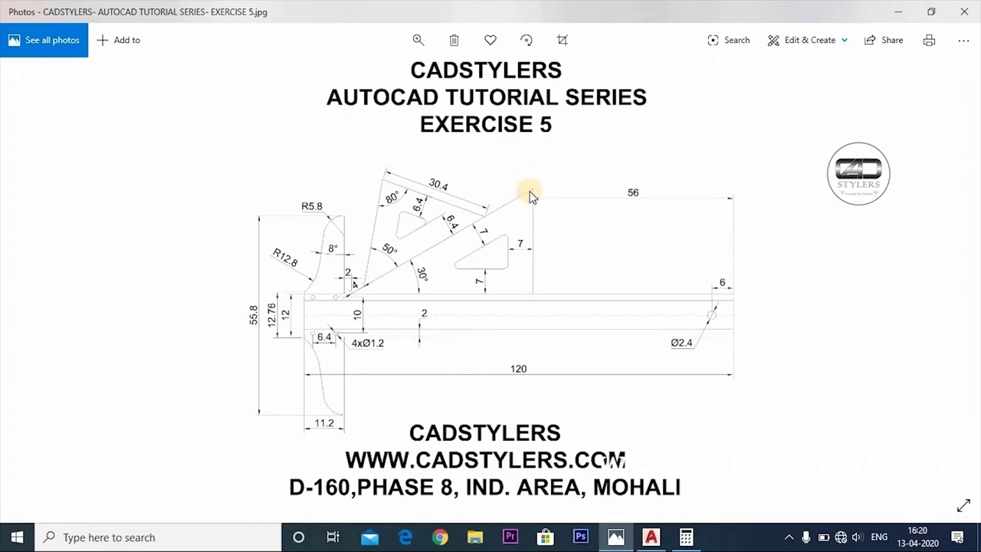
Offset the bar's right end line 56 units inward
left_click(651, 537)
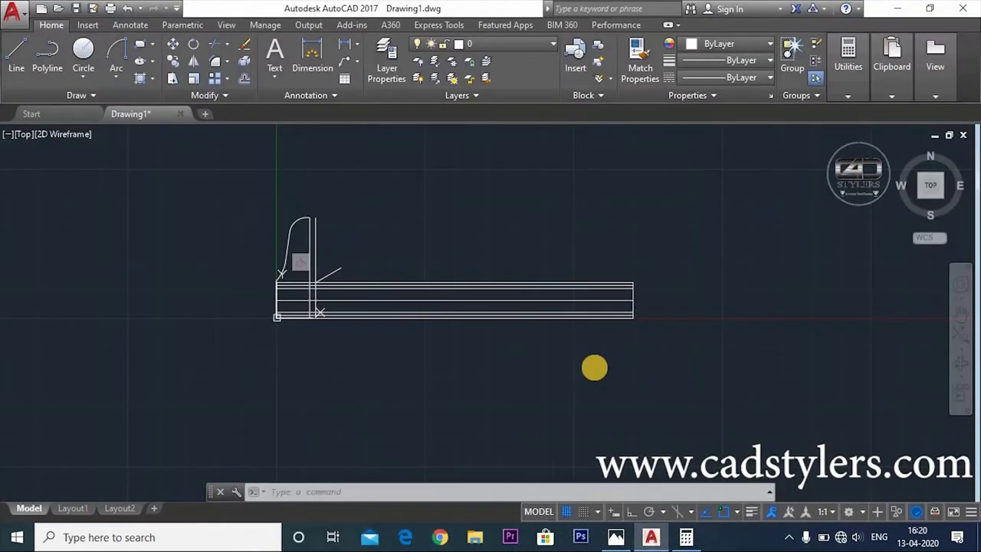
left_click(594, 368)
key("Escape")
type("o")
key("Return")
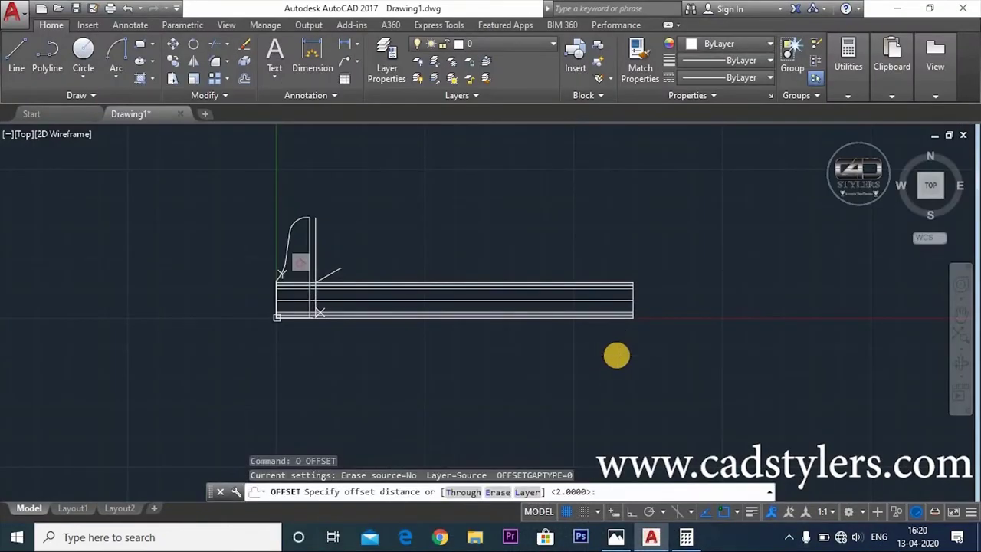
key("Return")
left_click(633, 302)
left_click(466, 381)
key("Escape")
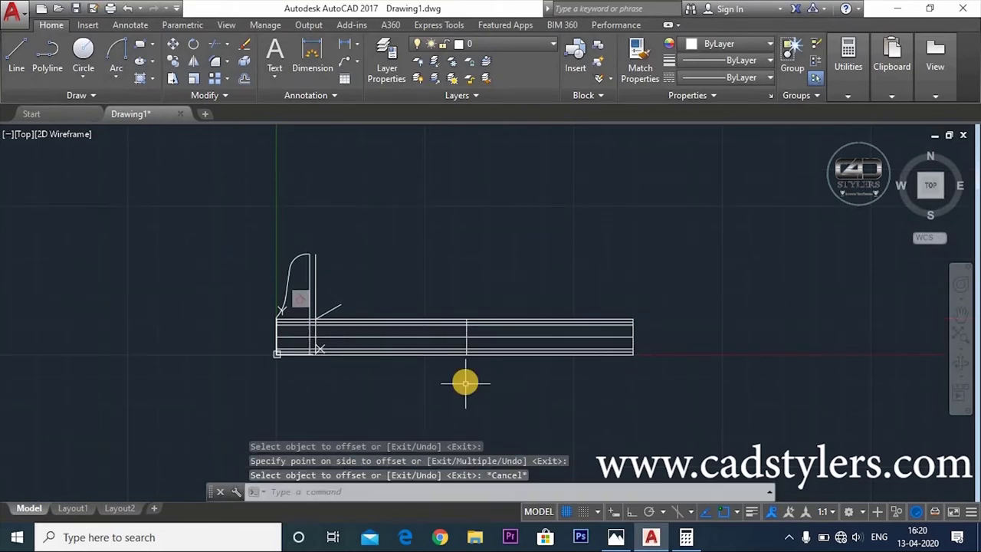
scroll(466, 381, "up", 4)
scroll(465, 381, "down", 4)
key("Escape")
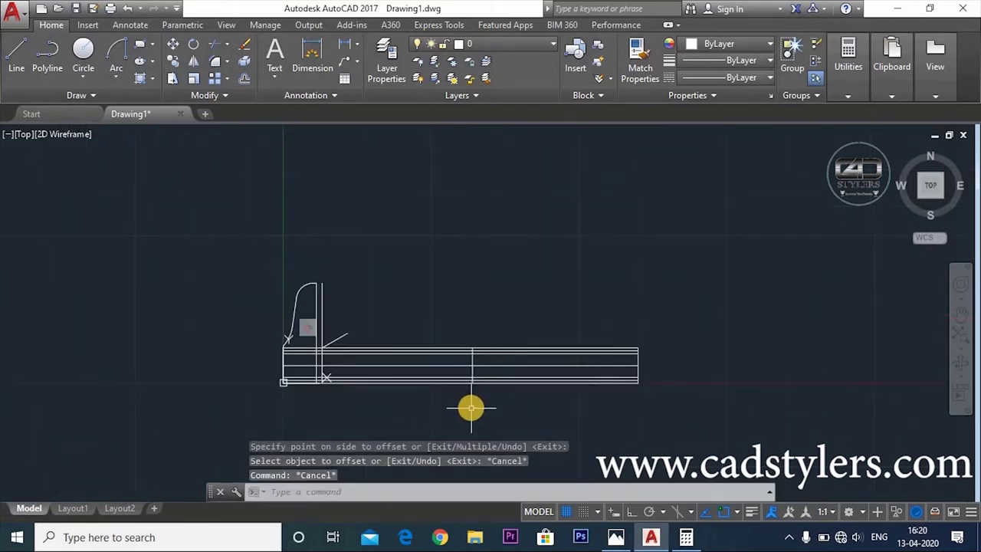
Draw a sloped guide line and extend the 30° line and the vertical line to meet
type("l")
key("Return")
left_click(393, 224)
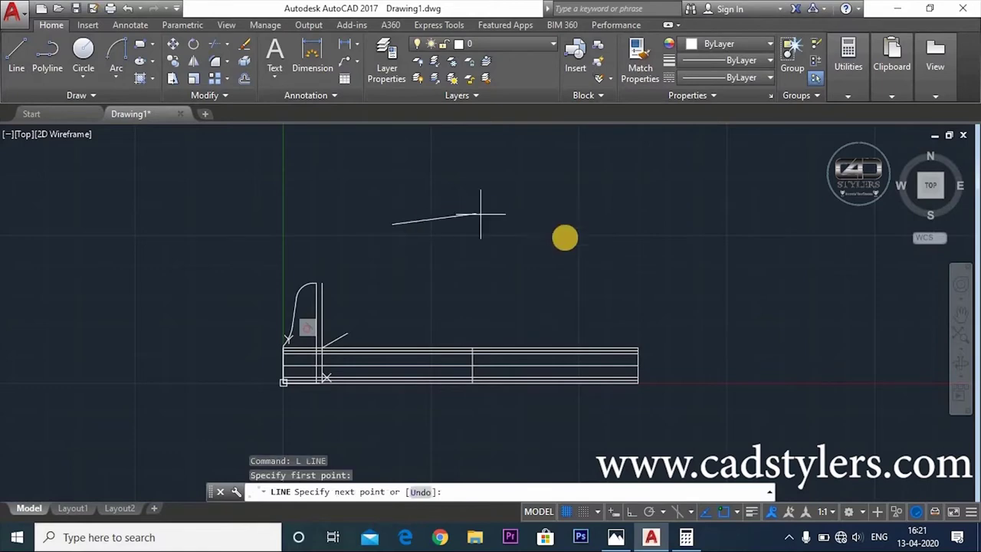
left_click(587, 253)
key("Escape")
type("ex")
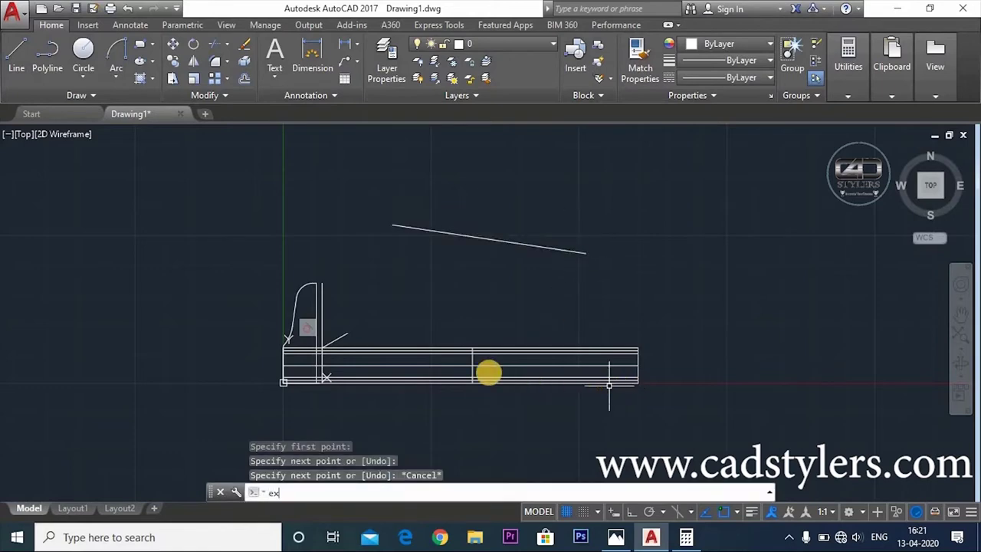
key("Return")
key("Return")
left_click(344, 337)
left_click(471, 359)
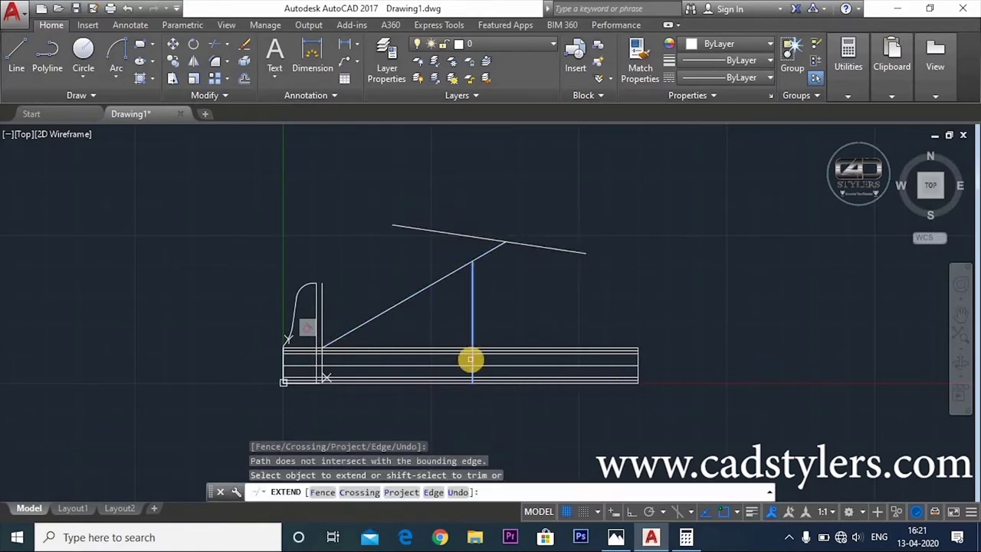
key("Escape")
Trim the 30° line beyond the vertical and the vertical above the corner; delete the guide
type("tr")
key("Return")
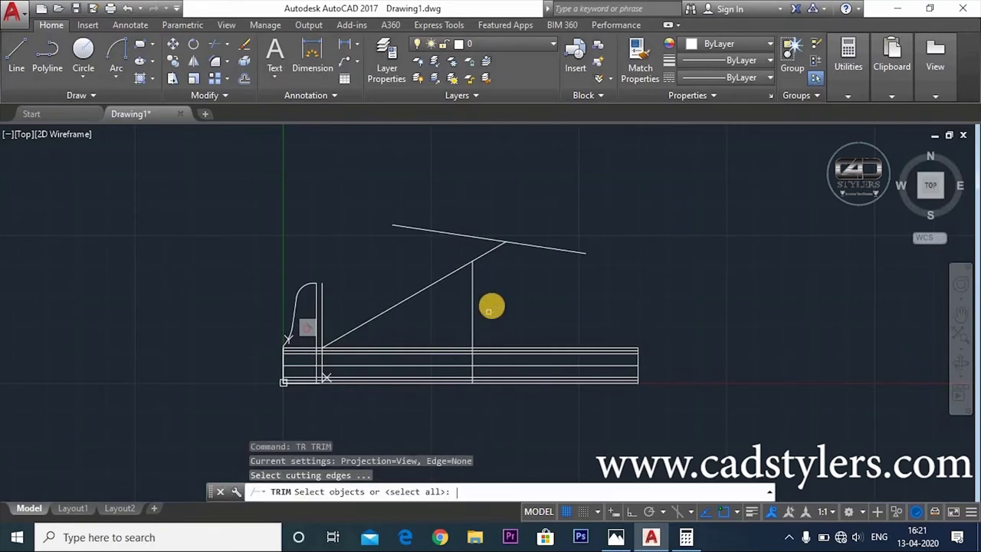
key("Return")
left_click(495, 257)
left_click(475, 247)
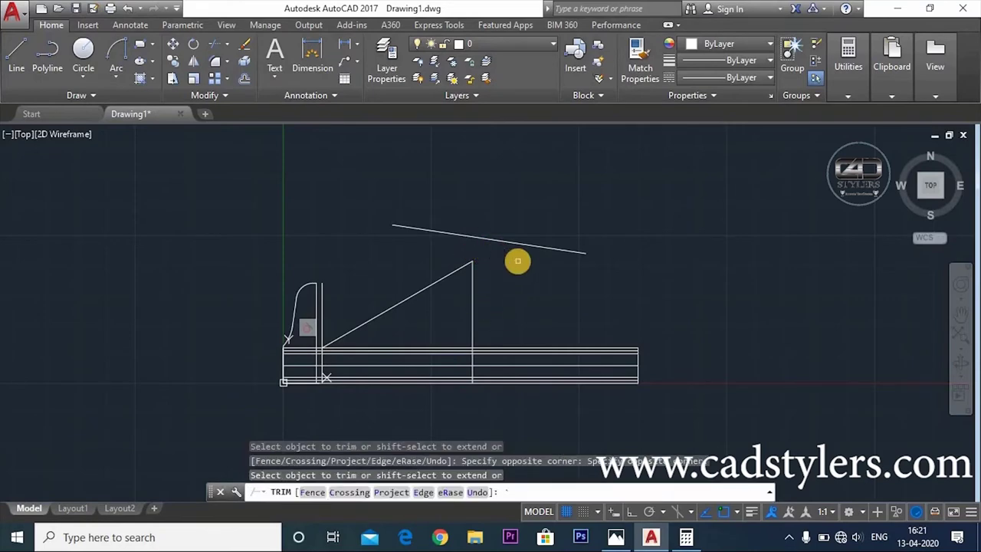
key("Escape")
left_click_drag(537, 230, 519, 267)
key("Delete")
scroll(523, 312, "up", 2)
scroll(525, 311, "up", 2)
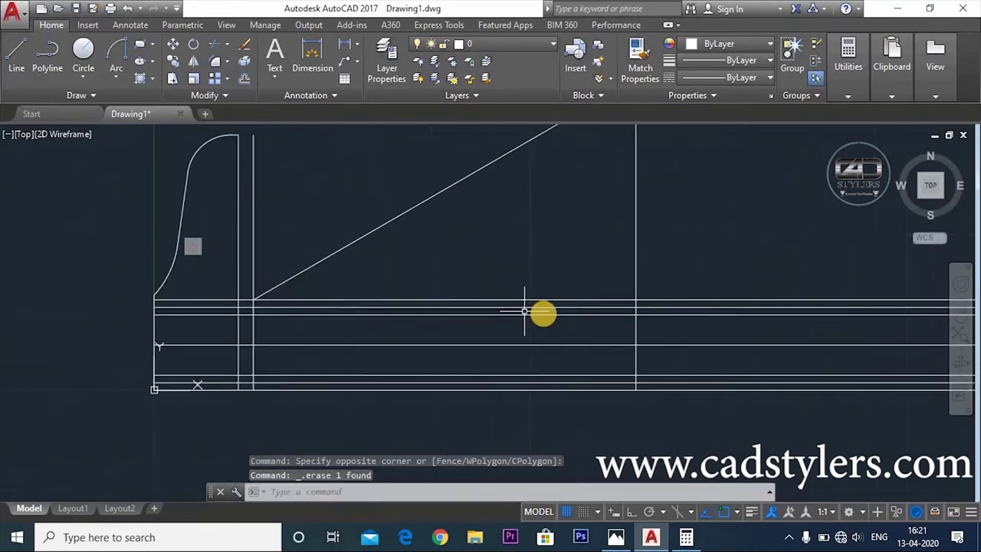
Trim the vertical line where it crosses the bar
type("tr")
key("Return")
key("Return")
scroll(641, 294, "up", 2)
left_click_drag(644, 291, 627, 341)
key("Escape")
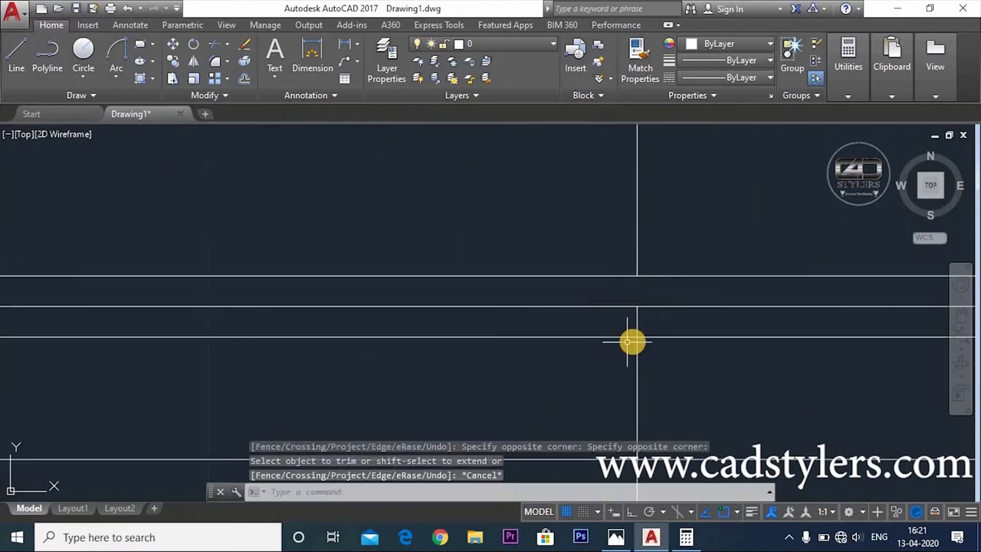
Erase the leftover line pieces outside and inside the bar
type("e")
key("Return")
left_click_drag(690, 341, 582, 452)
scroll(605, 403, "down", 3)
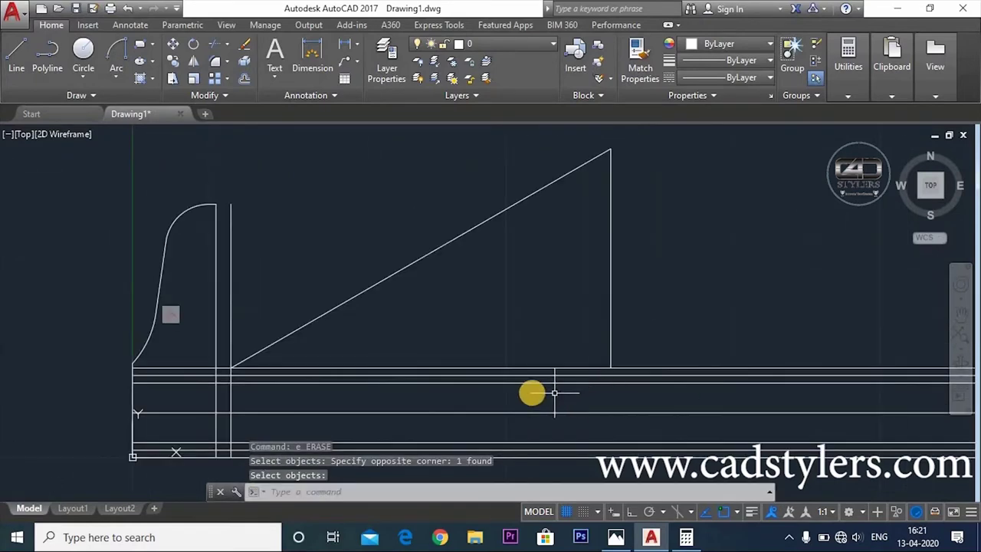
middle_click_drag(554, 393, 600, 387)
type("E")
key("Return")
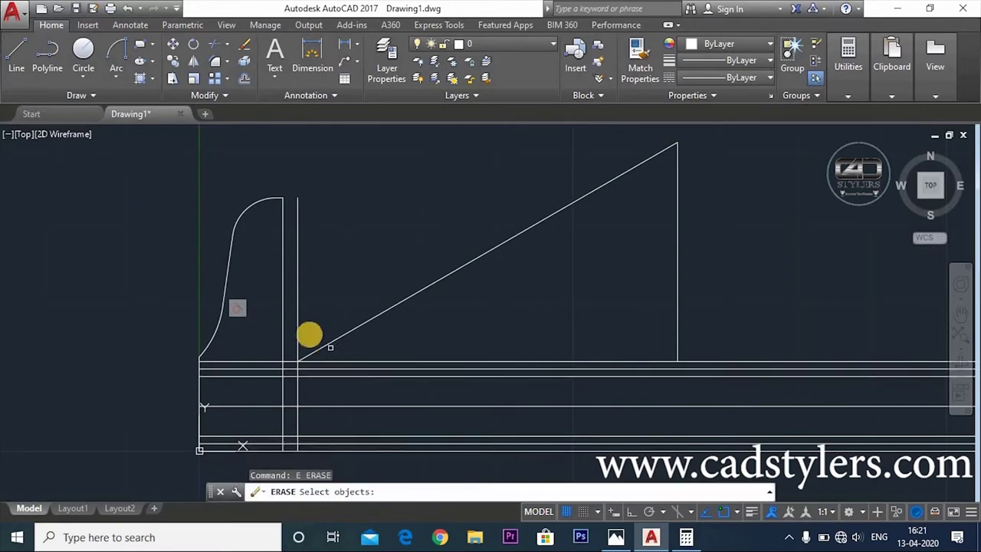
left_click(296, 331)
scroll(436, 373, "down", 4)
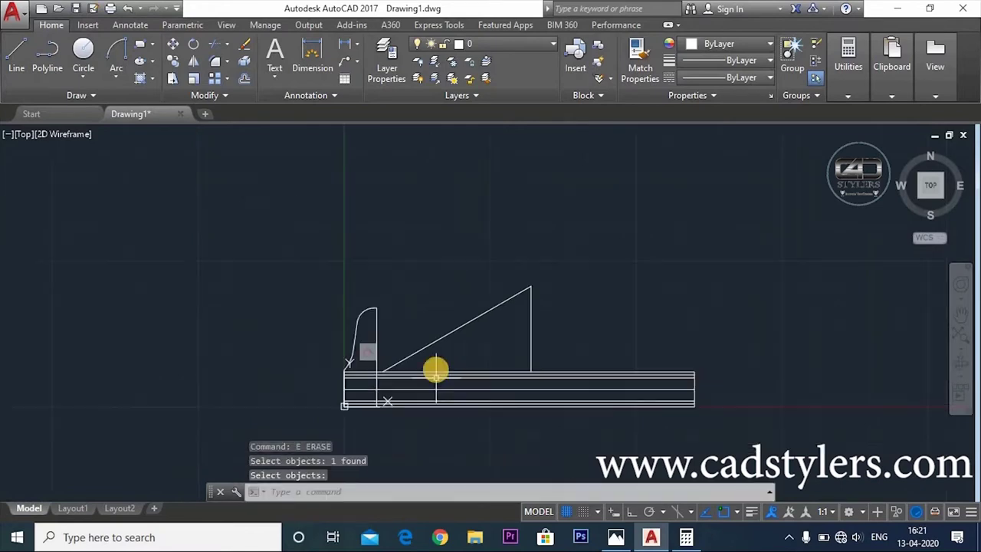
scroll(447, 322, "up", 4)
key("Escape")
scroll(395, 407, "down", 3)
scroll(469, 394, "up", 3)
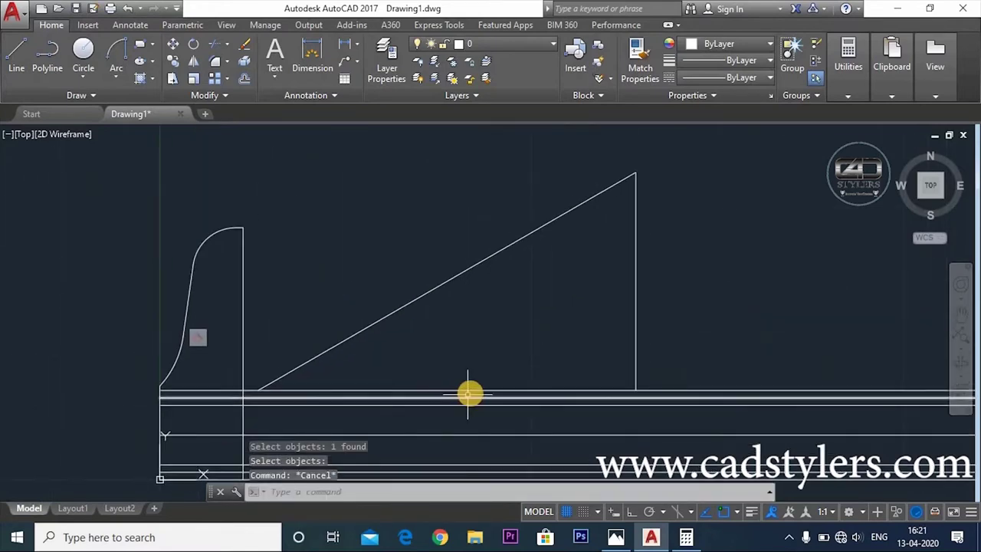
scroll(480, 344, "down", 2)
scroll(481, 345, "up", 2)
Check the 7-unit clearances around the inner triangular cutout on the reference, then return to AutoCAD
left_click(616, 538)
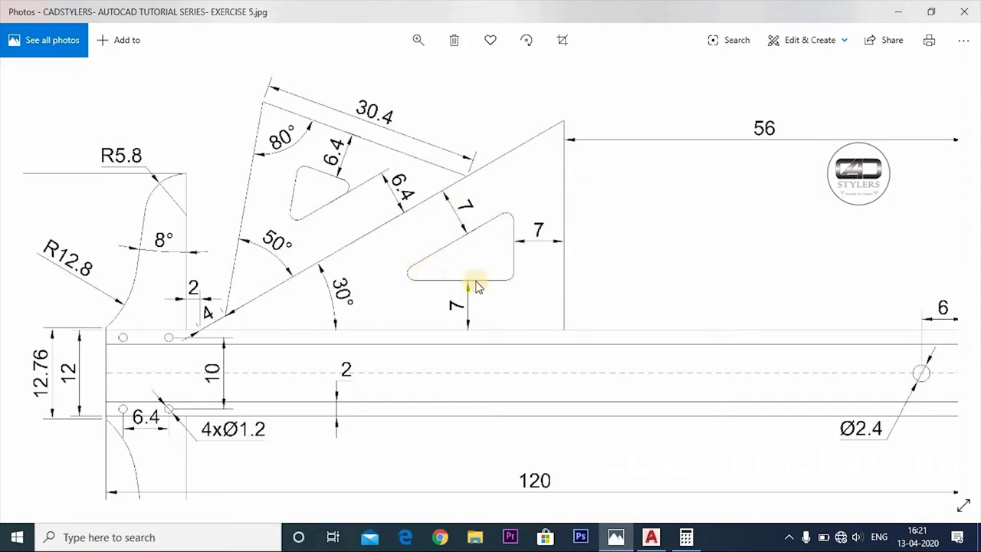
left_click(614, 539)
Offset by 7 the bar's top line upward, the triangle's vertical edge left and its 30° edge down
type("o")
key("Return")
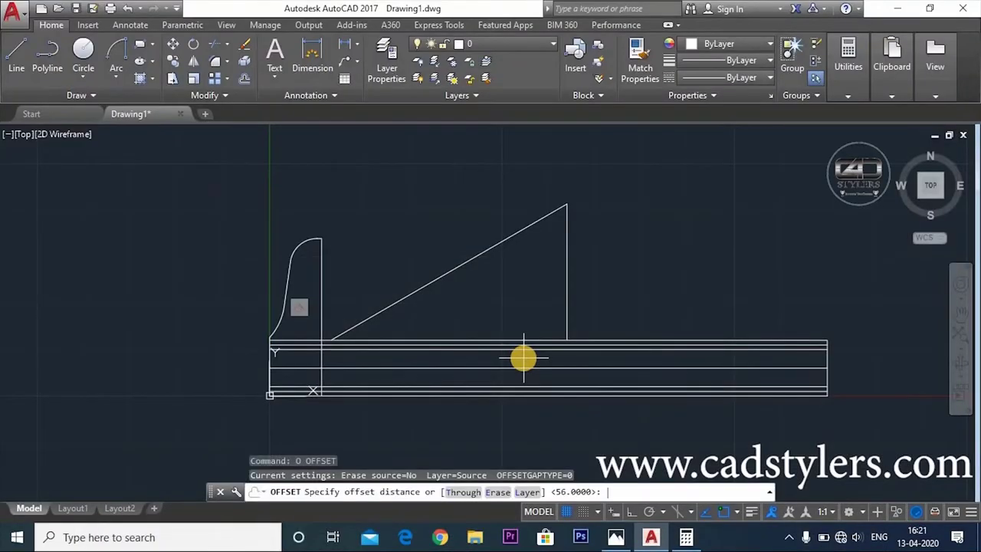
type("7")
key("Return")
left_click(522, 340)
left_click(548, 299)
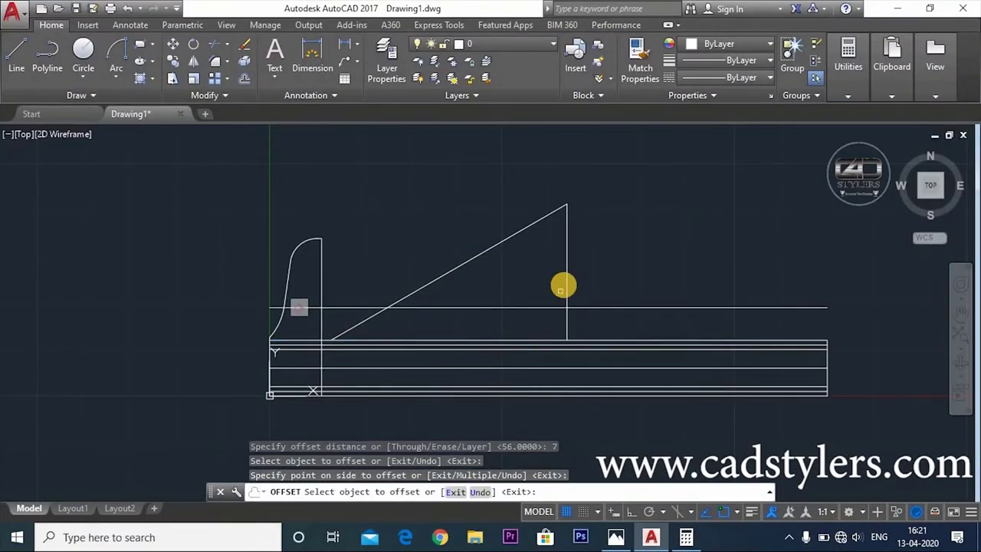
left_click(567, 284)
left_click(518, 273)
left_click(486, 248)
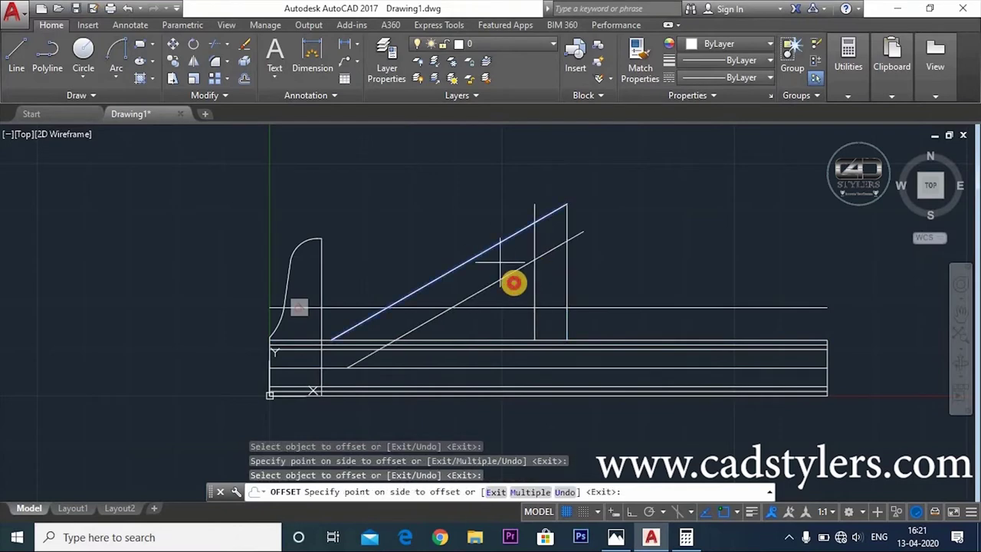
left_click(514, 283)
key("Return")
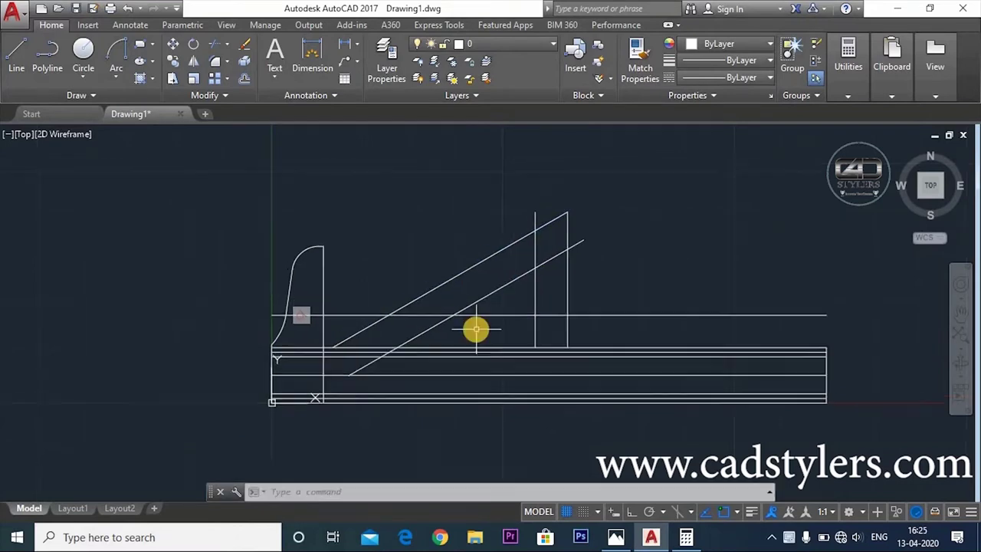
scroll(468, 311, "up", 2)
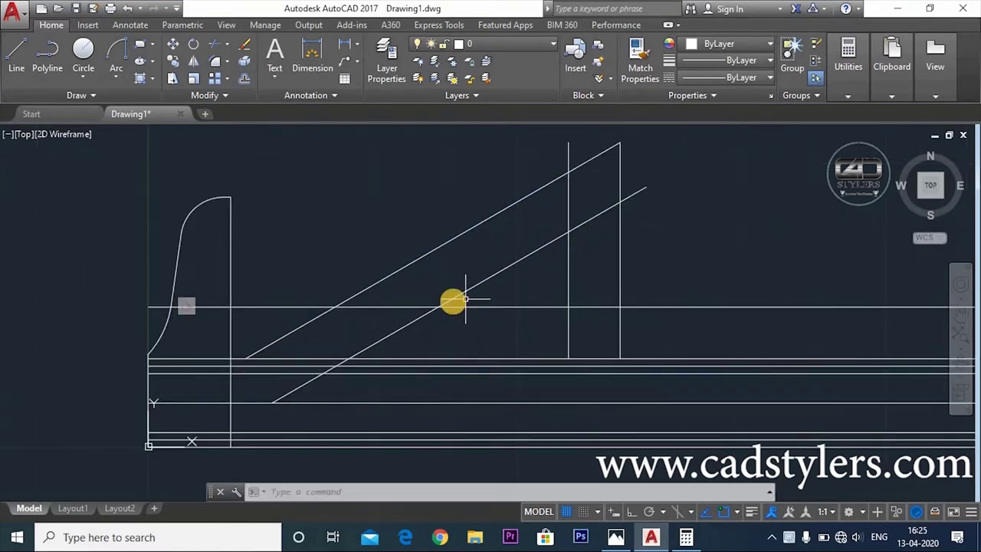
Pan and zoom the Exercise 5 reference to read the cutout dimensions and the R1 note
left_click(616, 537)
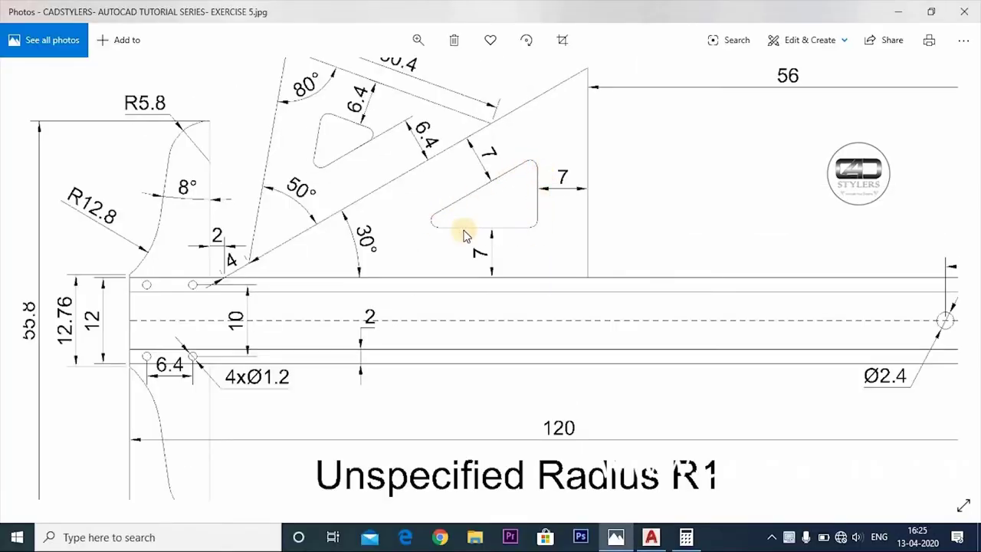
left_click_drag(473, 228, 468, 273)
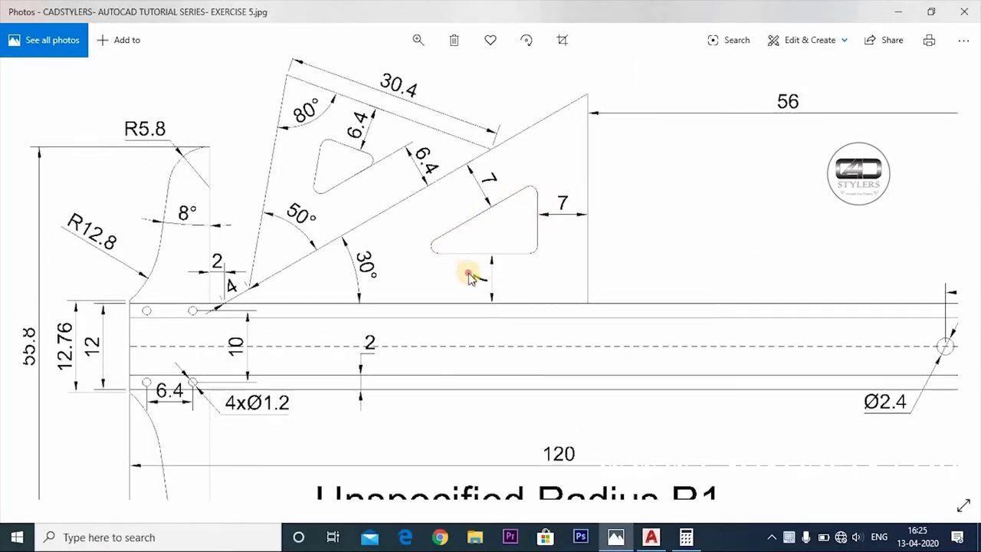
scroll(435, 229, "down", 3)
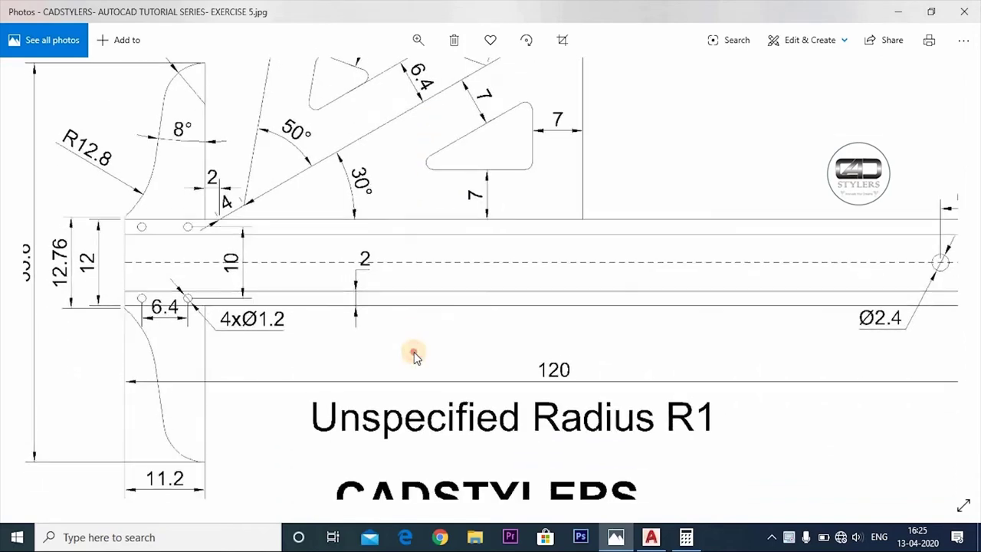
scroll(412, 350, "down", 3)
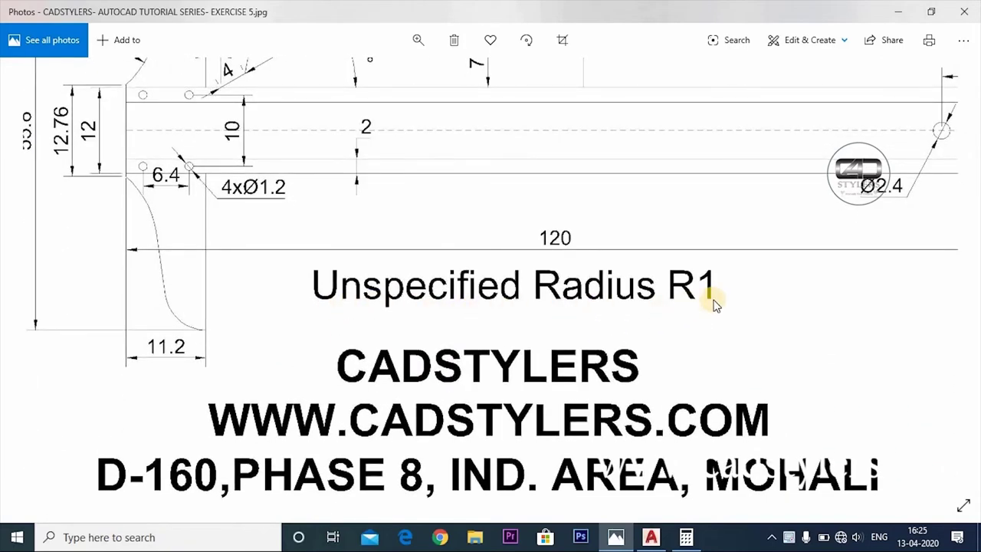
left_click_drag(712, 300, 692, 369)
scroll(507, 282, "up", 4)
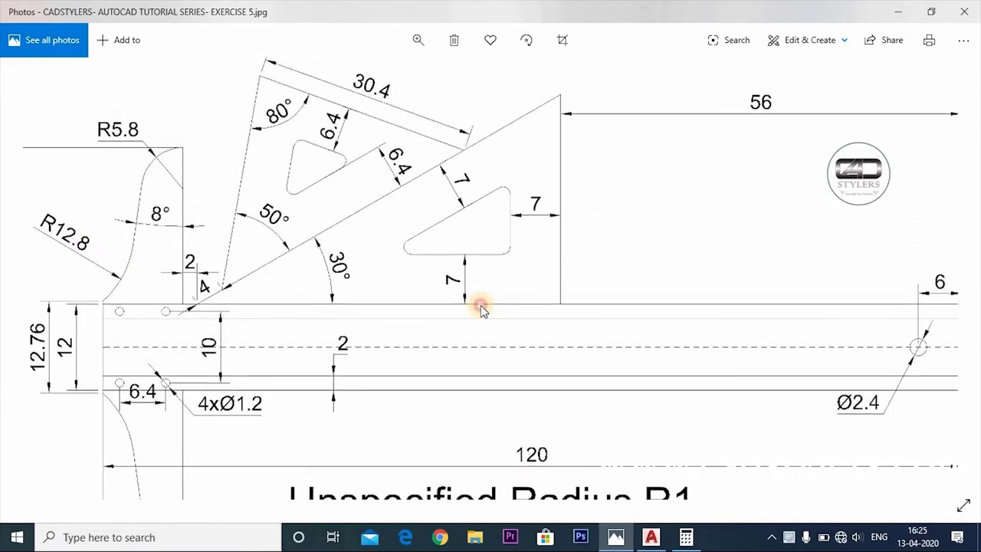
scroll(477, 302, "up", 1)
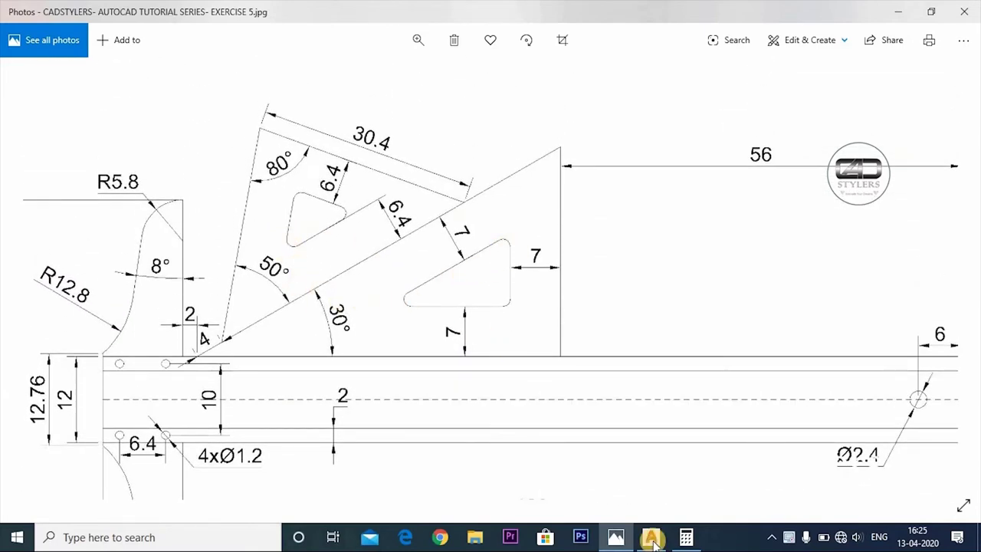
Round the three corners of the lower triangular cutout with radius-1 fillets
key("alt+Tab")
type("f")
key("Return")
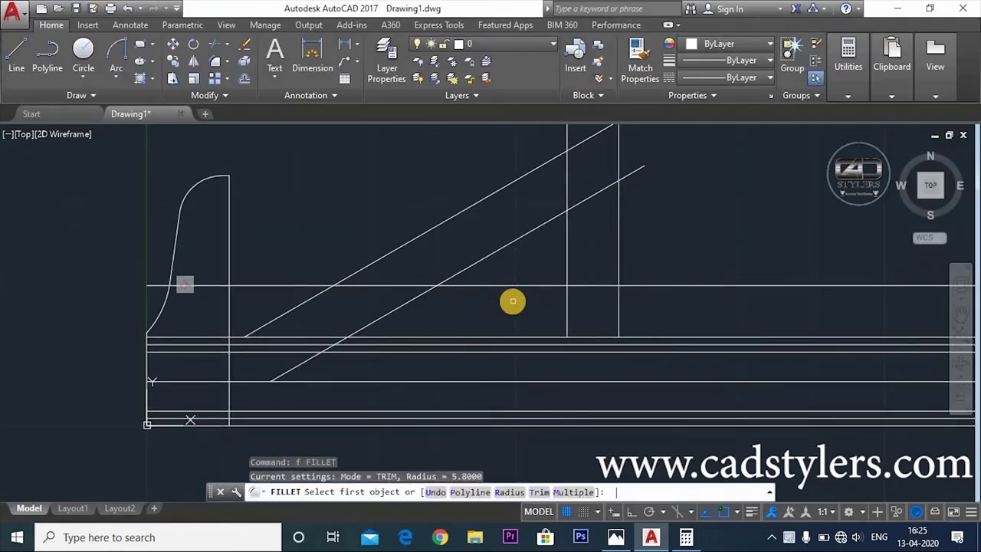
type("r")
key("Return")
key("Return")
type("m")
key("Return")
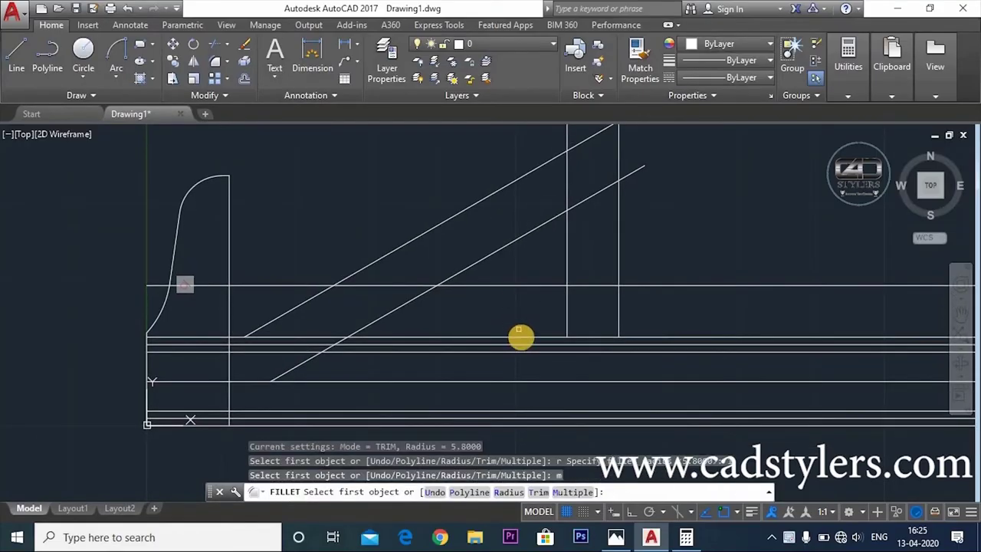
left_click(568, 281)
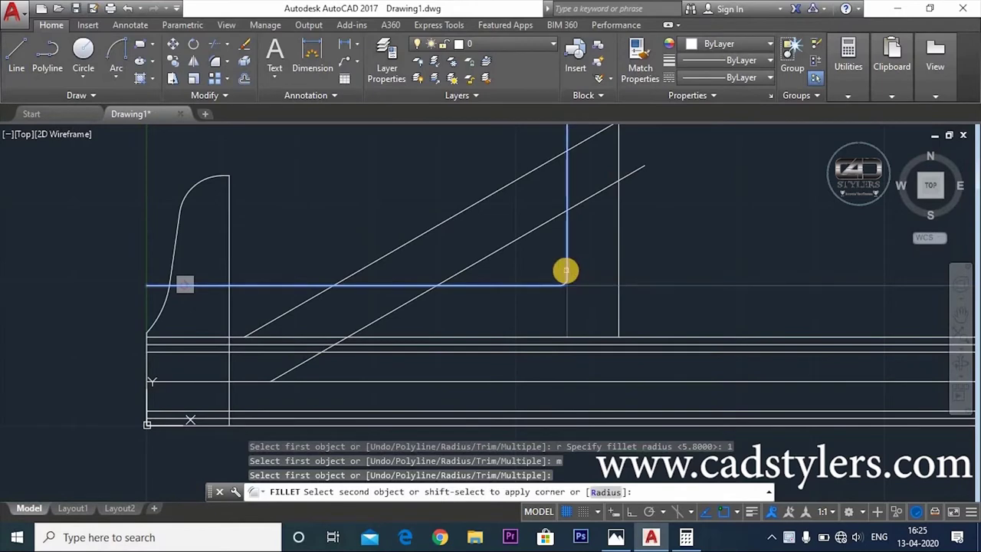
left_click(566, 273)
left_click(468, 269)
left_click(510, 285)
left_click(566, 253)
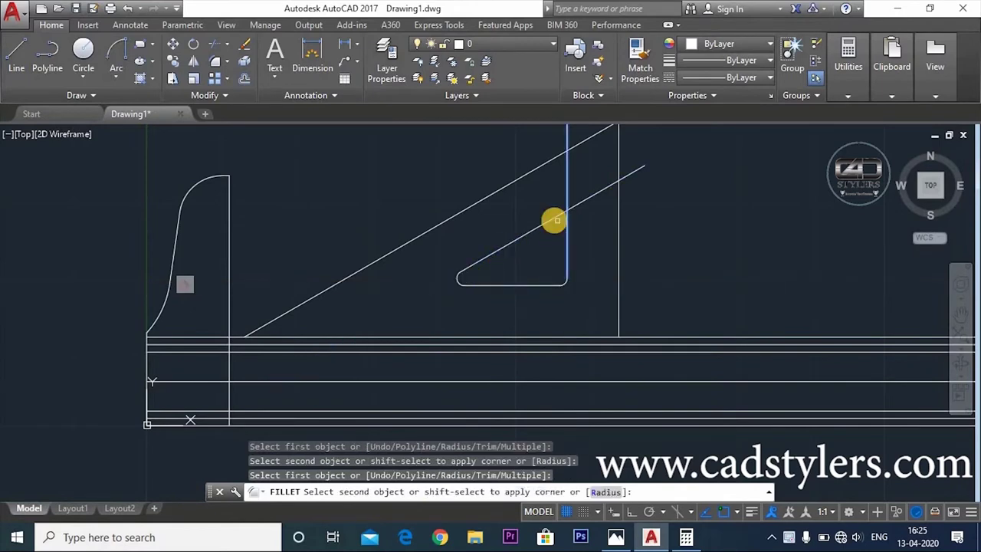
left_click(554, 219)
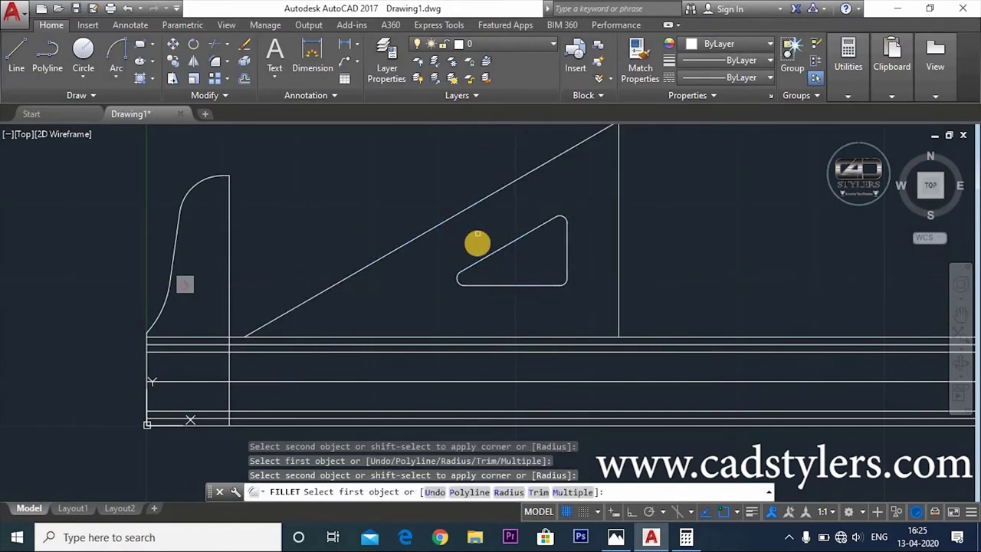
scroll(494, 268, "down", 2)
middle_click_drag(491, 278, 491, 306)
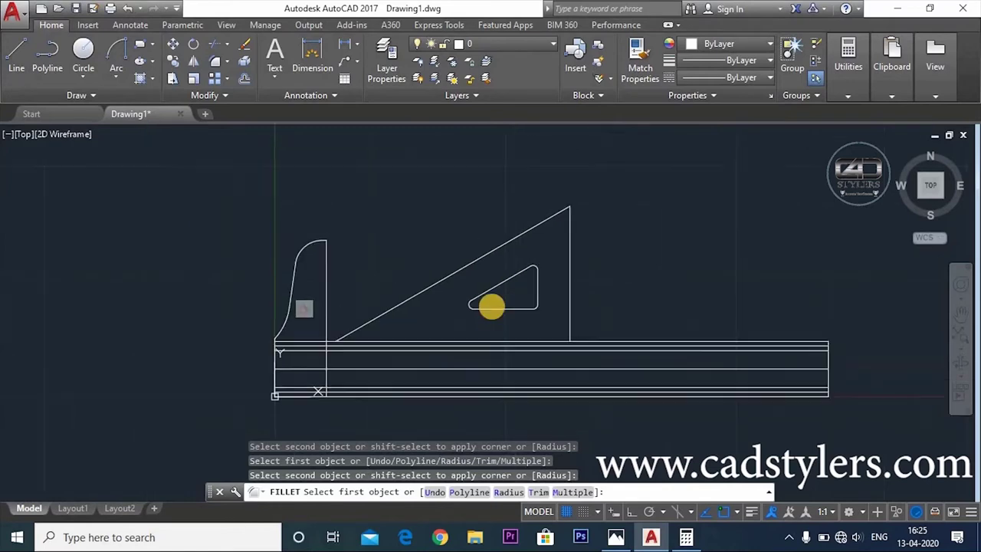
key("Escape")
Add a 7 linear dimension from the cutout's right corner to the plate's right edge
left_click(357, 43)
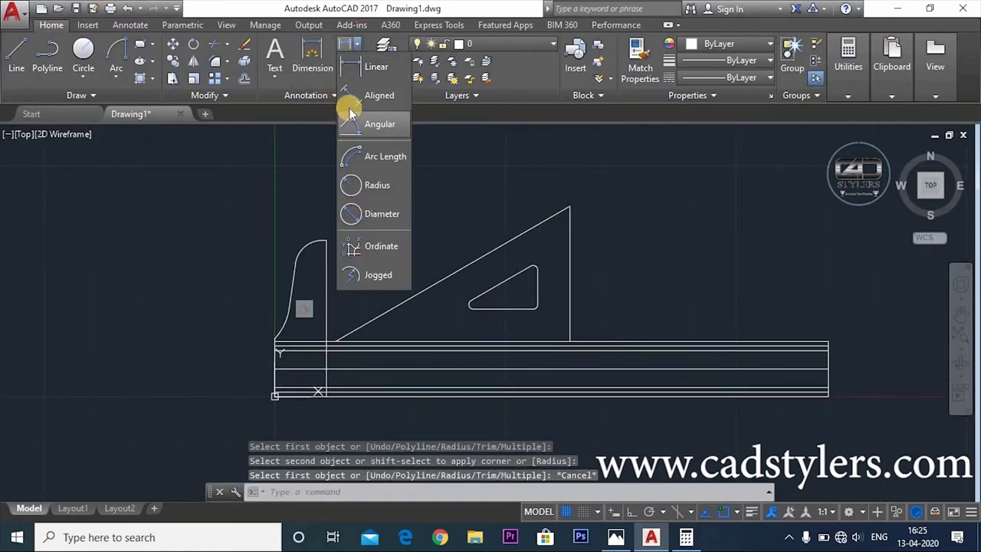
left_click(350, 69)
left_click(570, 276)
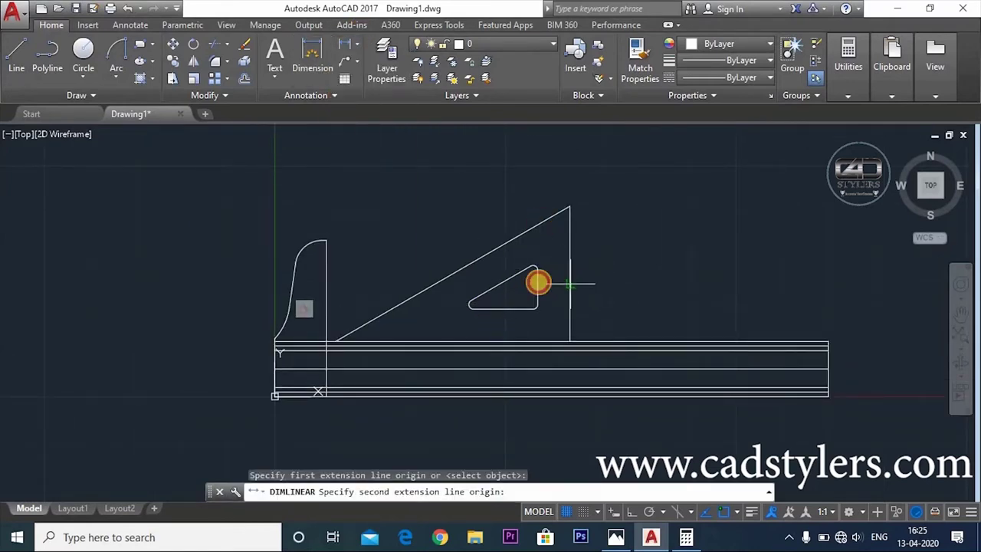
left_click(538, 268)
left_click(552, 276)
key("Escape")
middle_click_drag(444, 345, 515, 302)
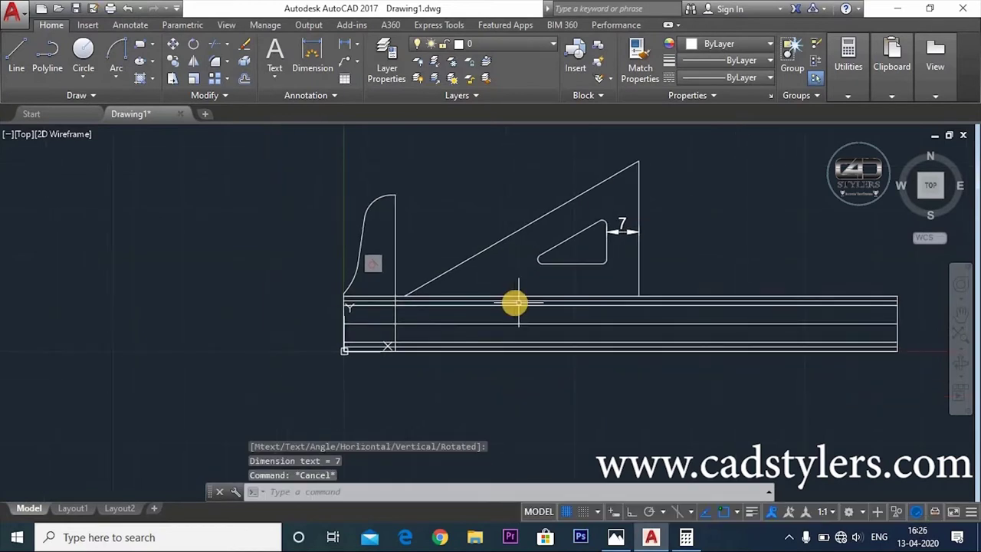
middle_click_drag(425, 300, 483, 297)
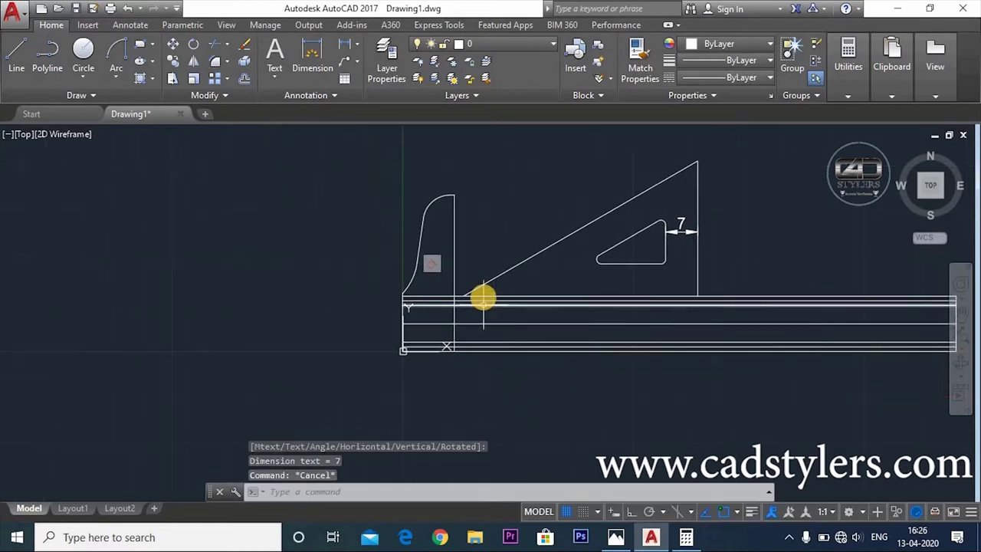
left_click(616, 537)
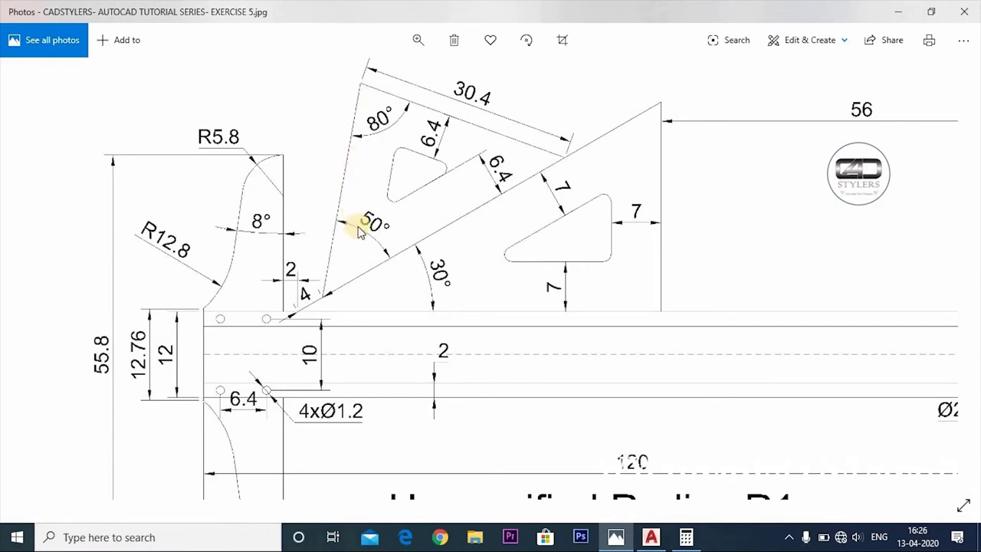
Pan the reference to study the upper triangle's 30.4 side and 80° and 50° angles
left_click_drag(361, 223, 396, 274)
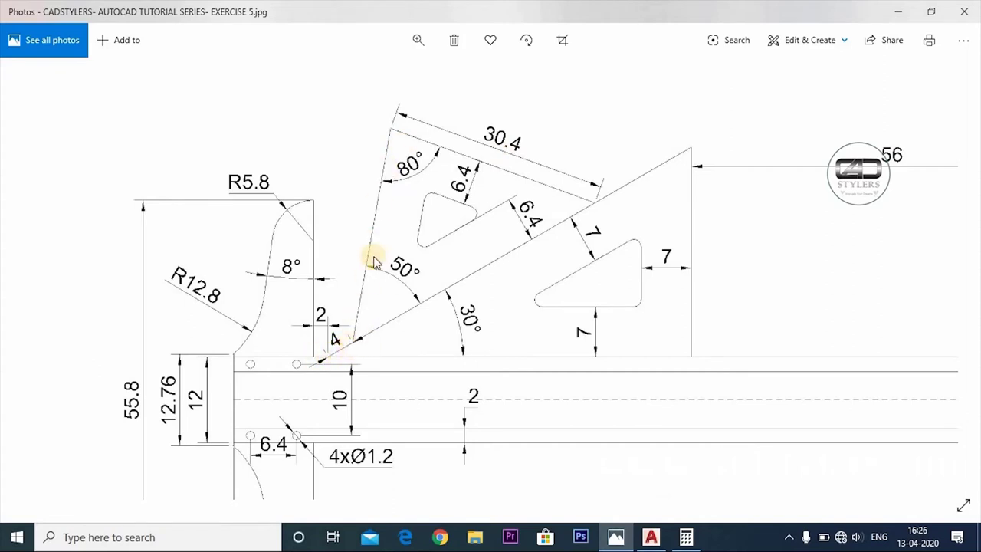
left_click(651, 537)
Start a line at the slope/bar intersection with a 4-long segment at 30°
type("l")
key("Return")
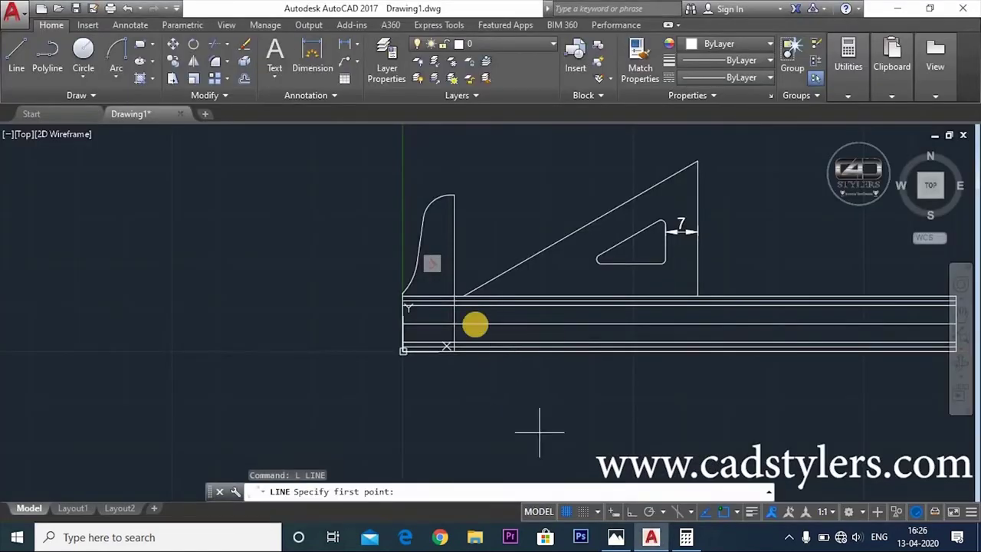
scroll(462, 298, "up", 8)
left_click(427, 321)
type("@4<")
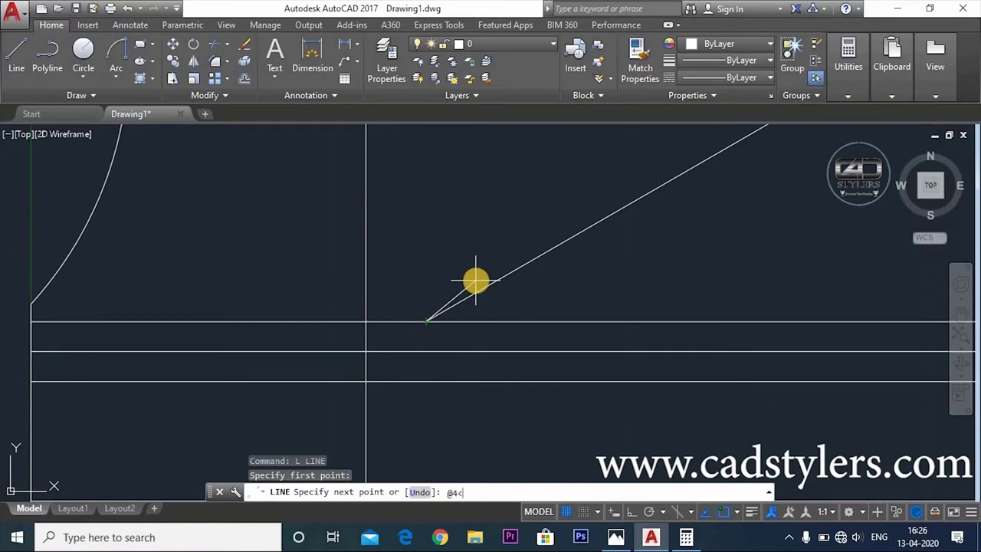
key("alt+Tab")
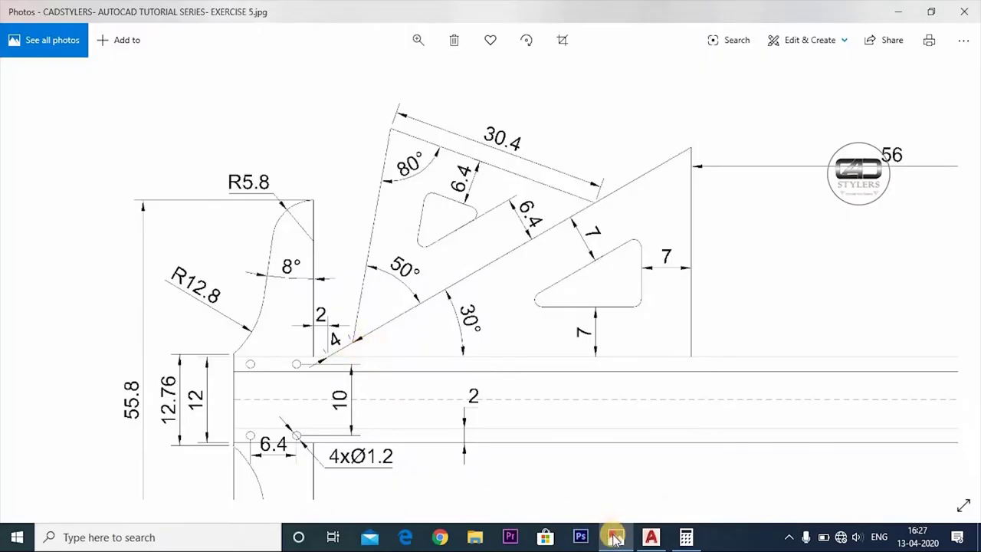
left_click(651, 536)
type("30")
key("Return")
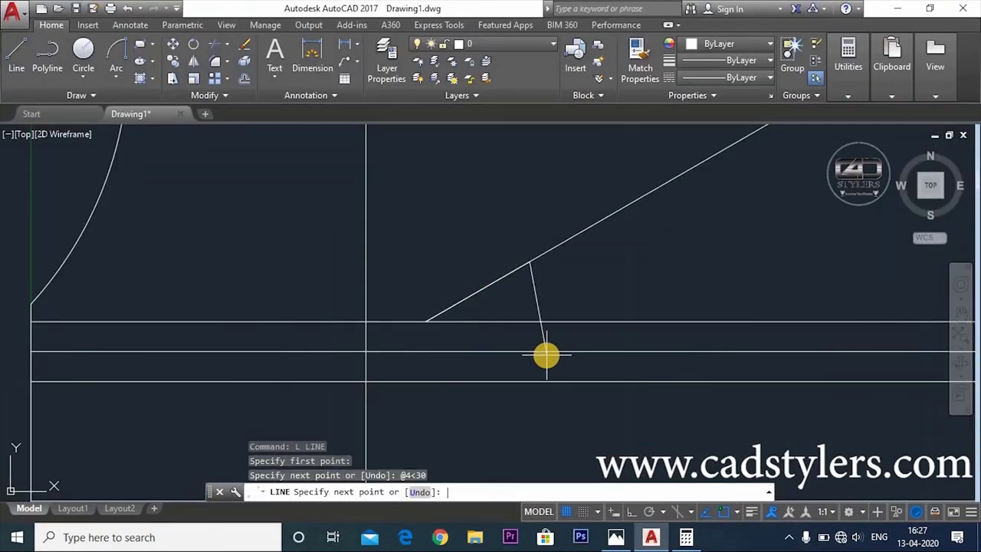
Continue the line with a 30.4-long edge rising at 80°
middle_click_drag(534, 373, 505, 489)
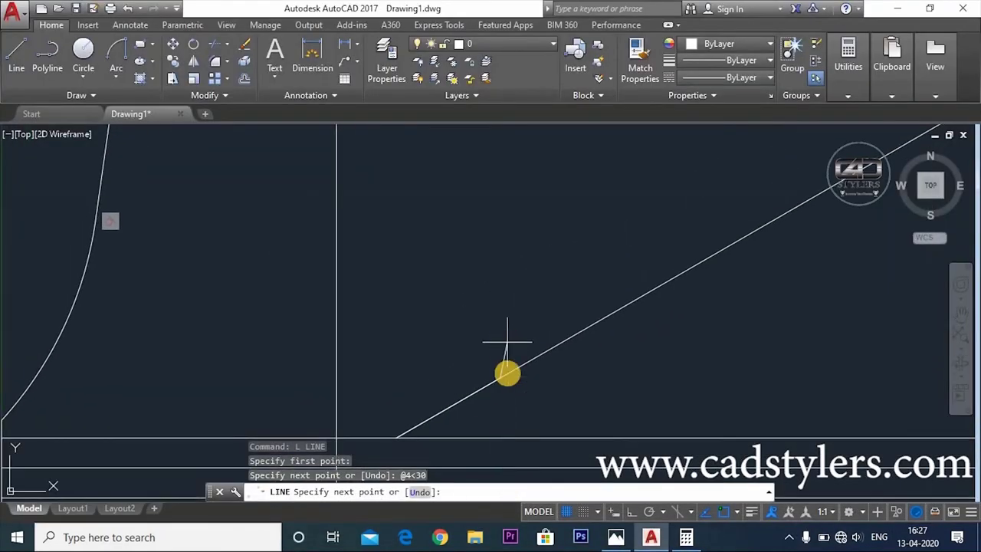
left_click(615, 537)
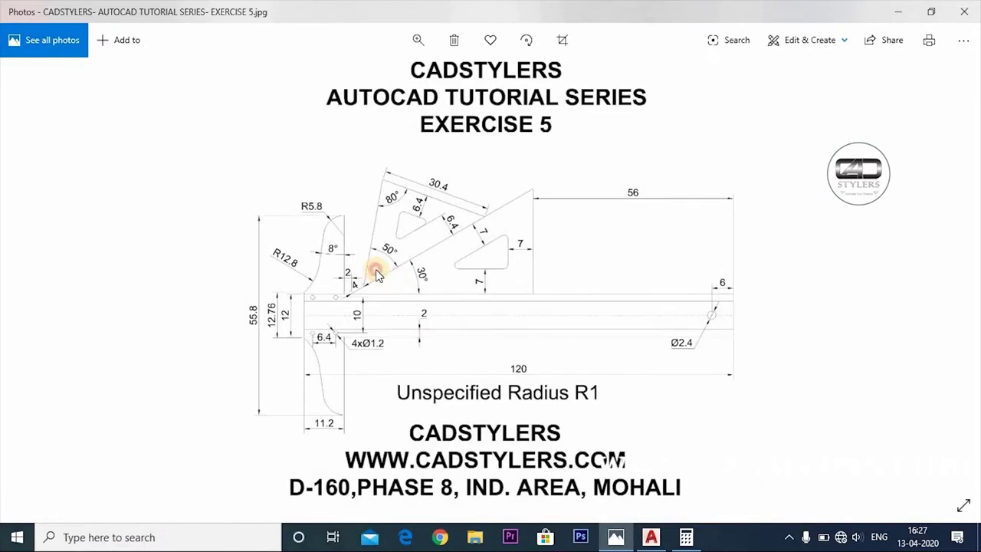
scroll(376, 269, "up", 3)
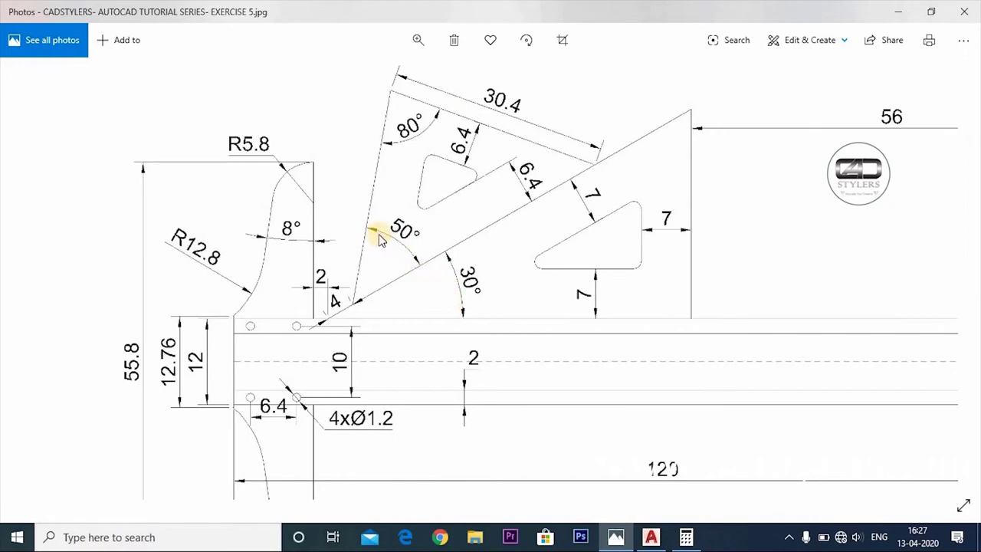
left_click(651, 537)
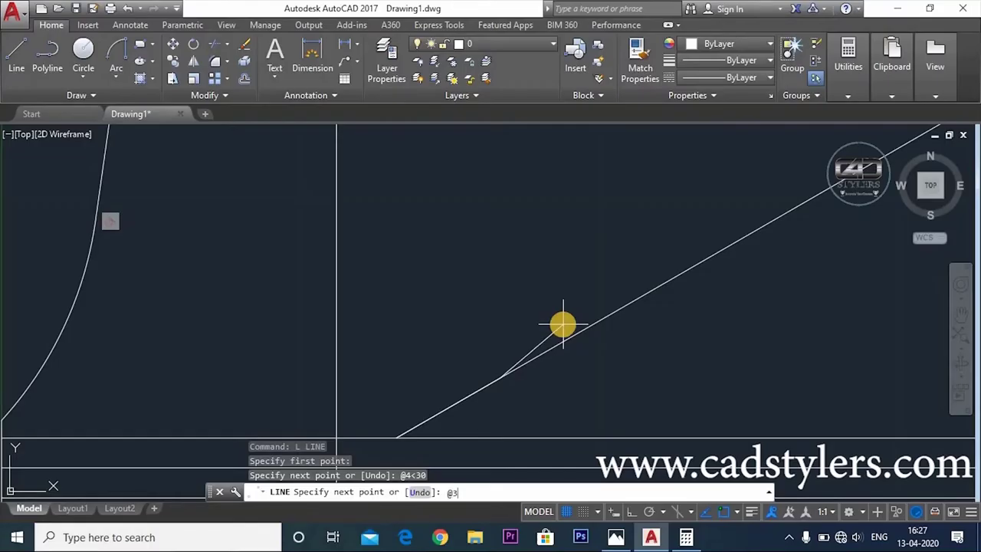
type("0.4<80")
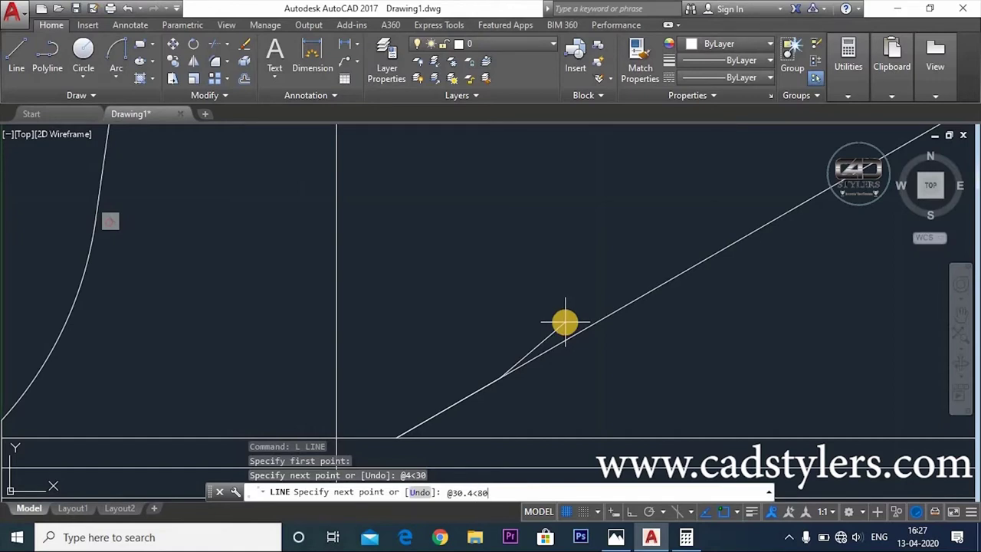
key("Return")
scroll(552, 437, "down", 1)
scroll(541, 455, "down", 2)
scroll(574, 373, "down", 1)
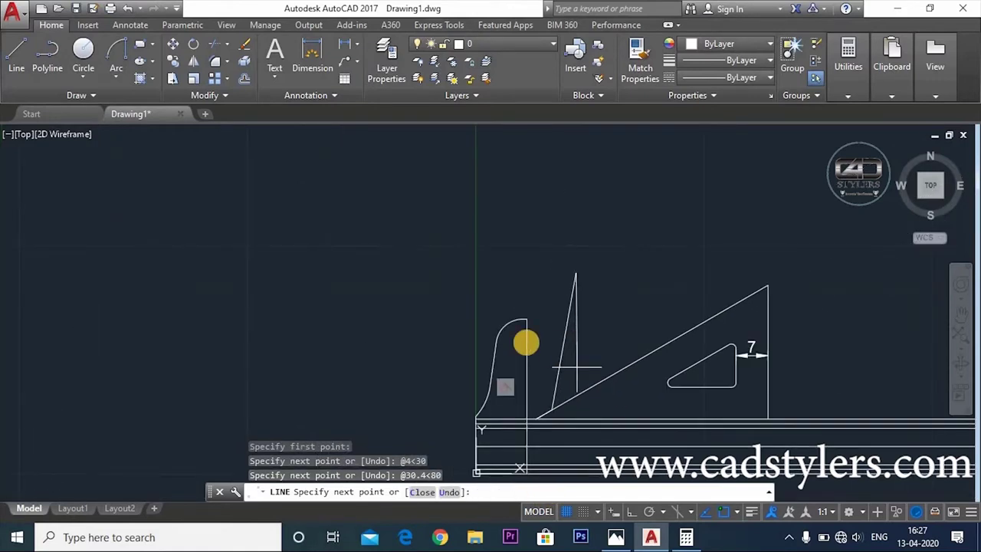
left_click(616, 537)
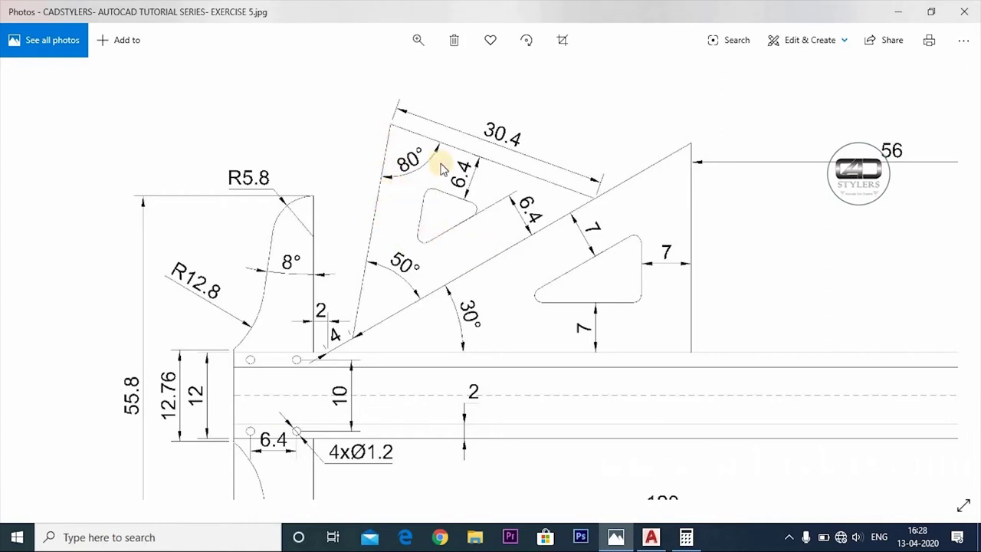
key("alt+Tab")
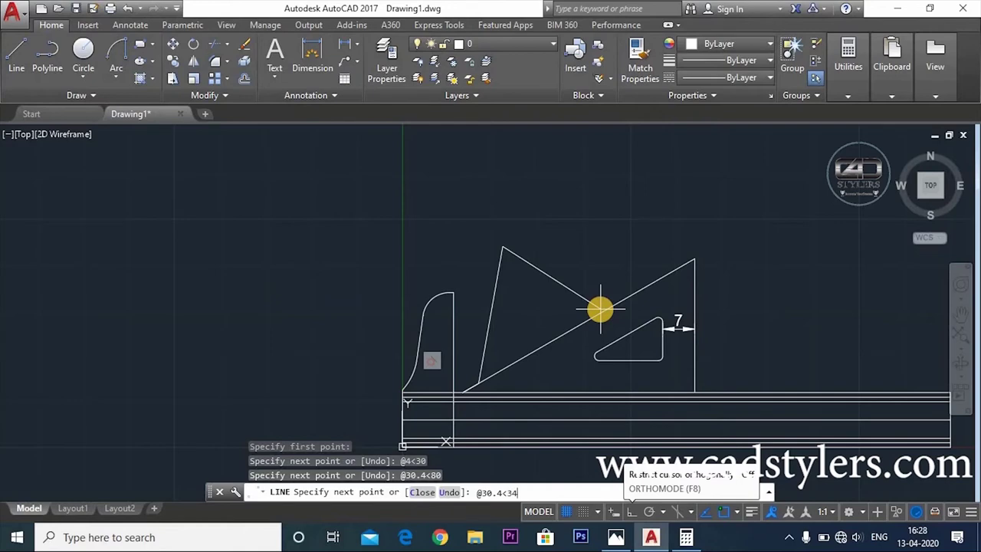
Close the upper plate with a 30.4-long edge at 340°
key("Return")
scroll(631, 314, "up", 4)
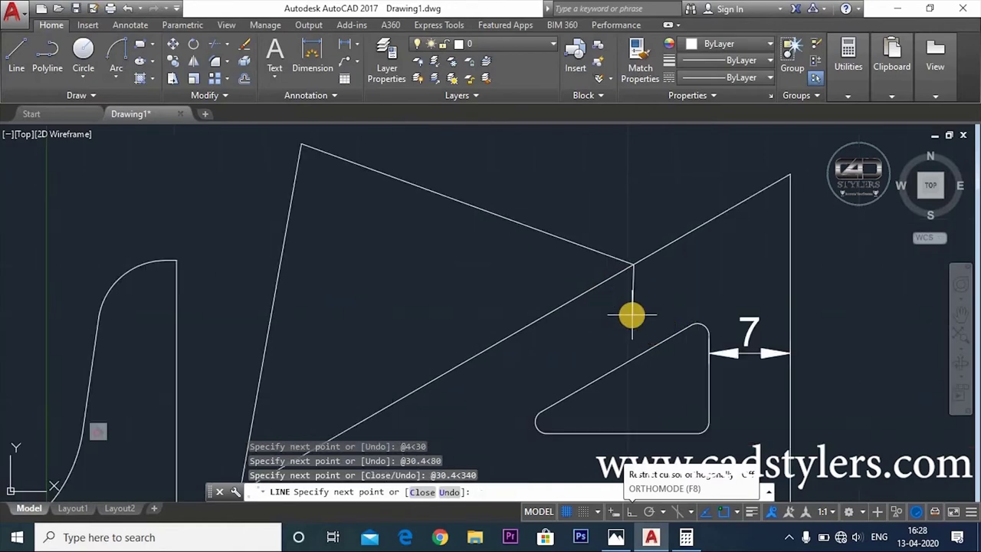
scroll(632, 313, "down", 3)
key("Escape")
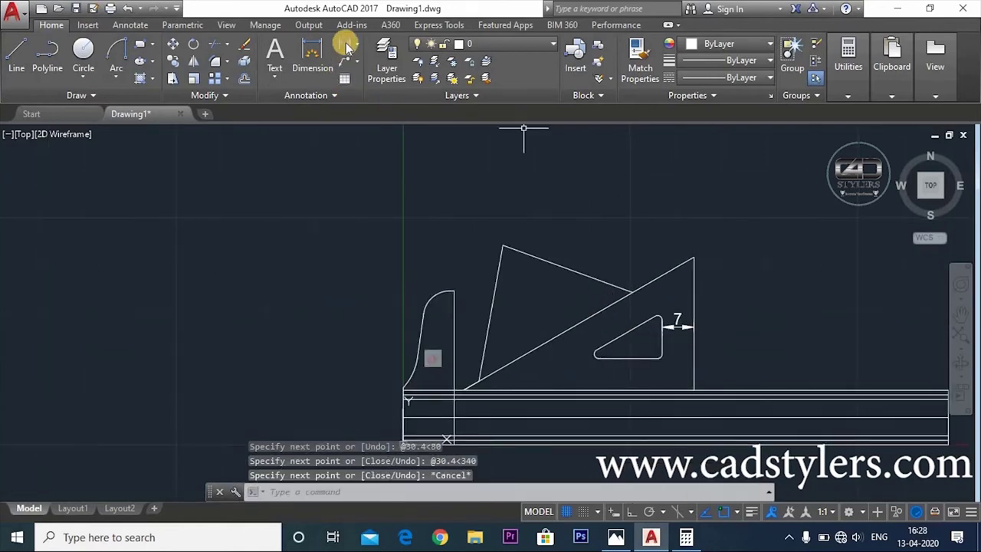
Add aligned 30.4 dimensions to the plate's top edge and left edge
left_click(345, 44)
left_click(502, 245)
left_click(630, 293)
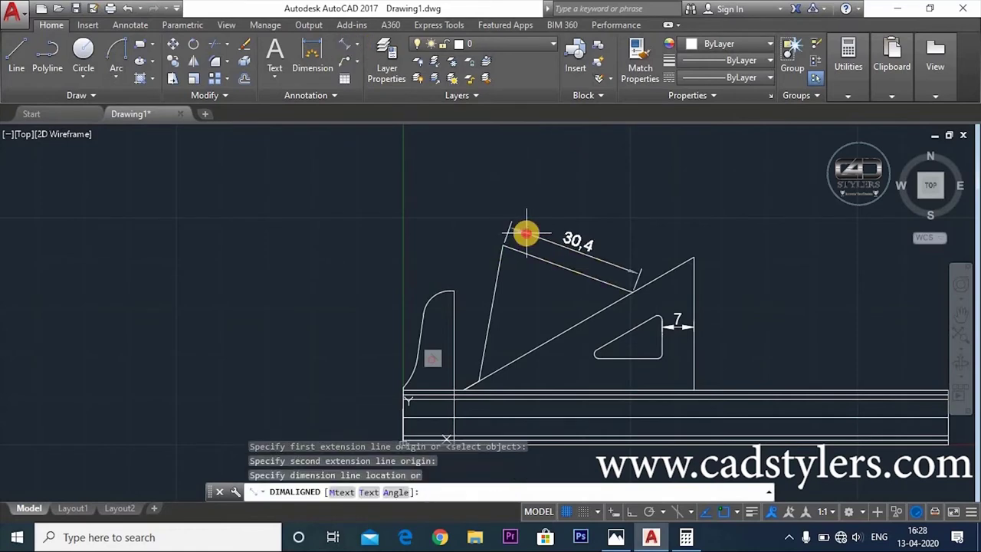
left_click(526, 230)
middle_click_drag(555, 256, 589, 226)
key("Return")
left_click(512, 351)
left_click(536, 216)
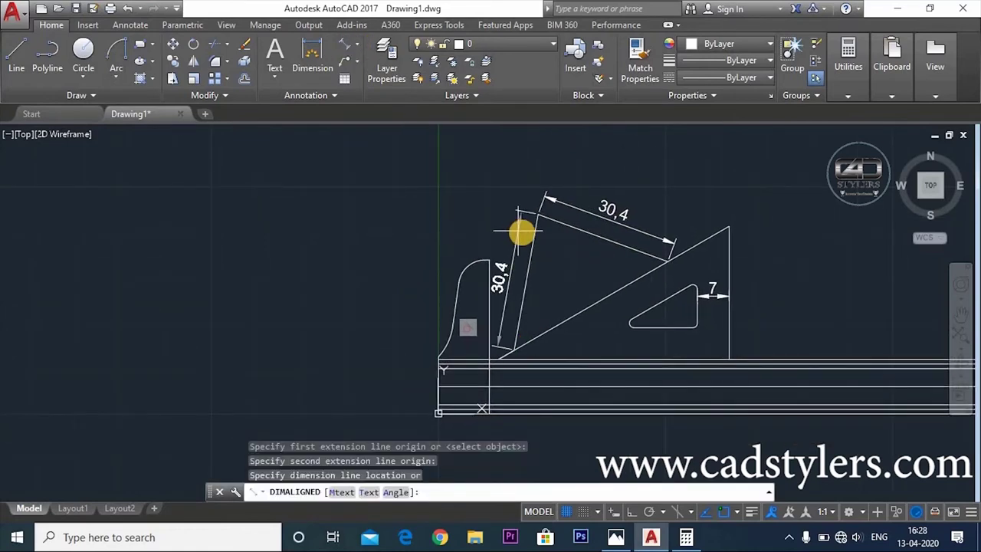
left_click(520, 253)
key("Escape")
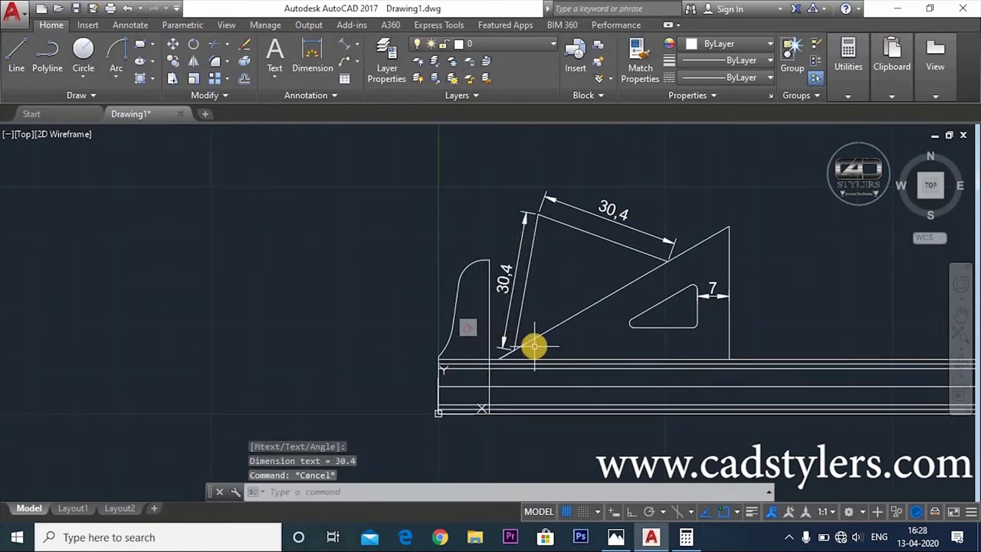
mouse_move(535, 344)
middle_mouse_down()
mouse_move(526, 284)
mouse_move(571, 422)
middle_mouse_up()
Dimension the 50° angle between the plate's left edge and the sloped base line
left_click(616, 537)
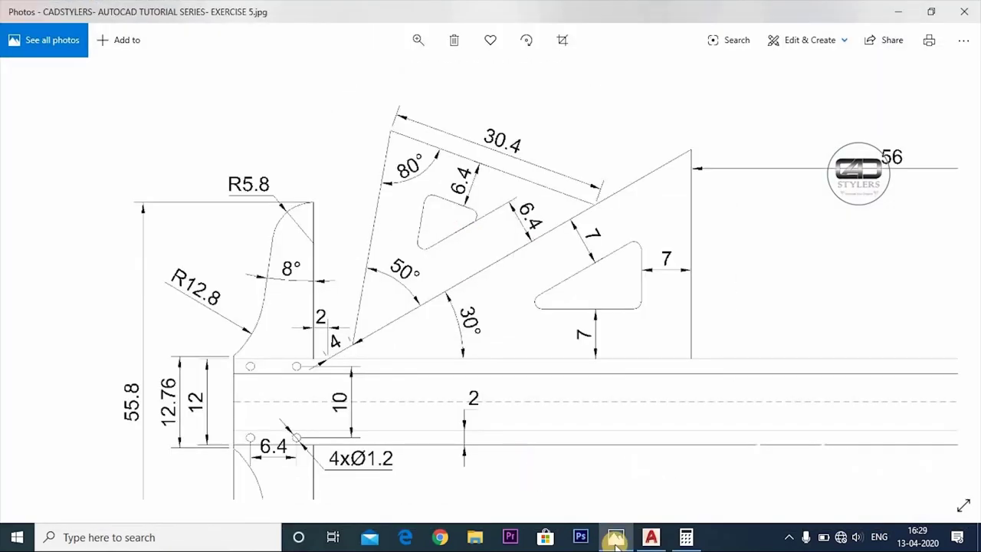
key("alt+Tab")
left_click(351, 48)
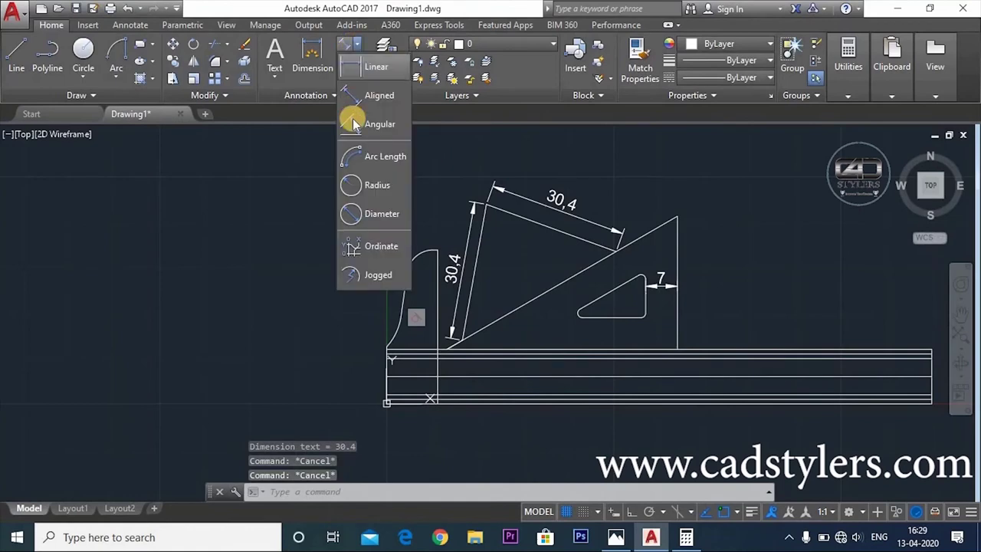
left_click(352, 134)
left_click(457, 299)
left_click(490, 322)
middle_click_drag(529, 324, 488, 368)
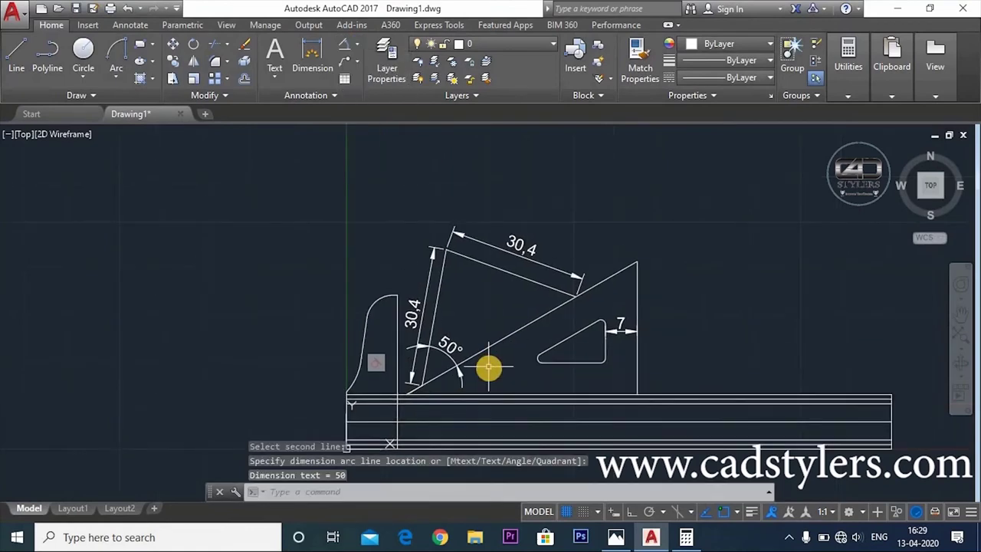
Add a 30° angular dimension between the bar's top line and the slope
key("Return")
left_click(480, 396)
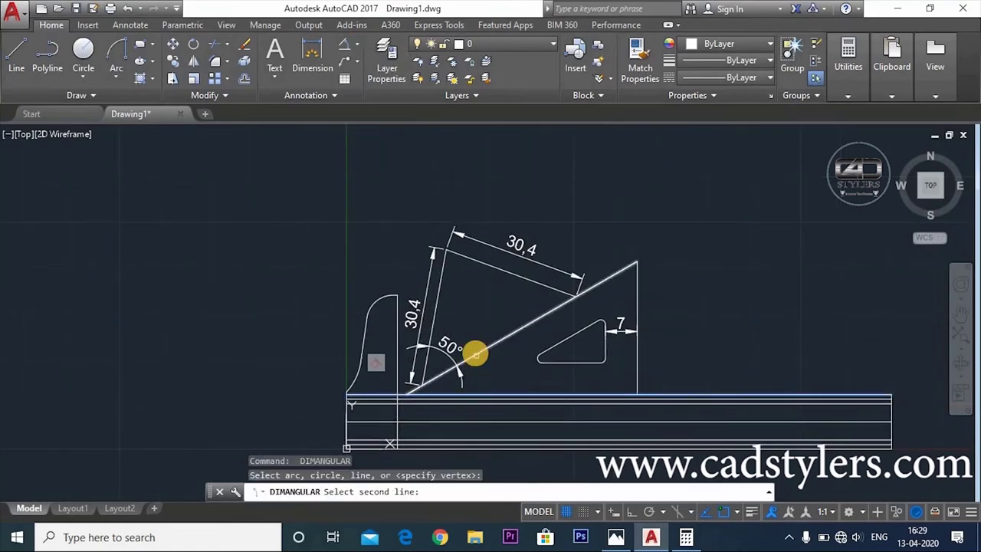
left_click(476, 355)
left_click(551, 390)
middle_click_drag(550, 389, 526, 422)
Add an 80° angular dimension between the slanted side and top edge
key("Return")
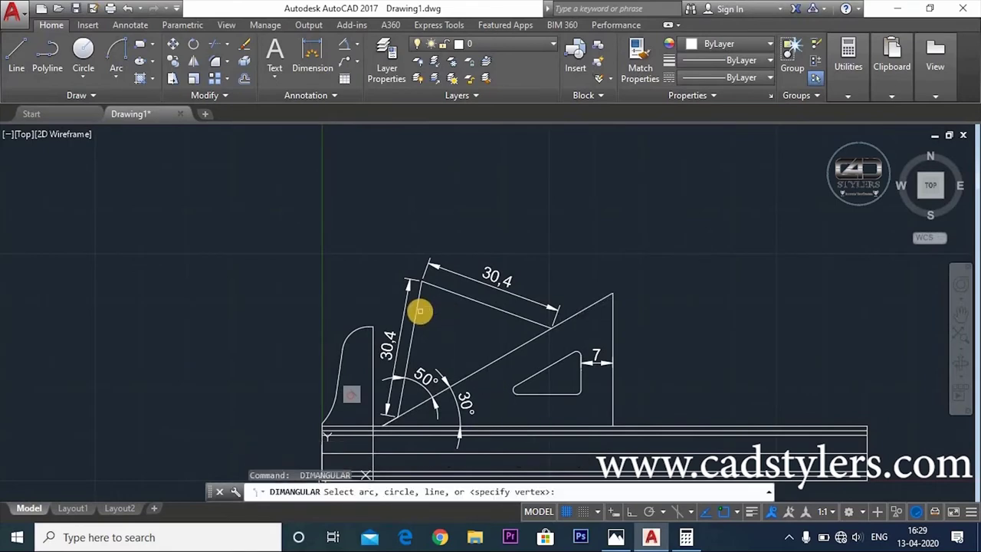
left_click(415, 312)
left_click(448, 292)
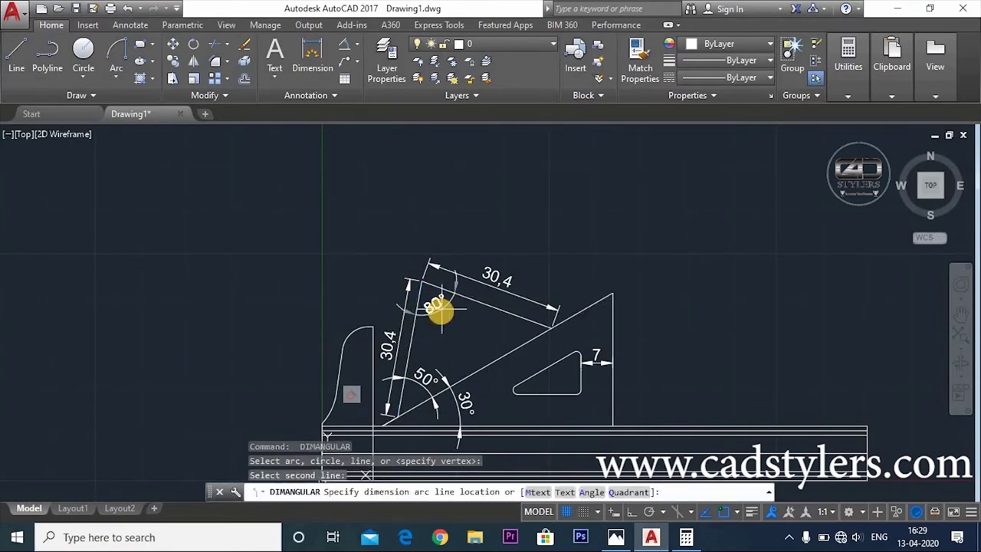
left_click(484, 348)
middle_click_drag(484, 348, 511, 276)
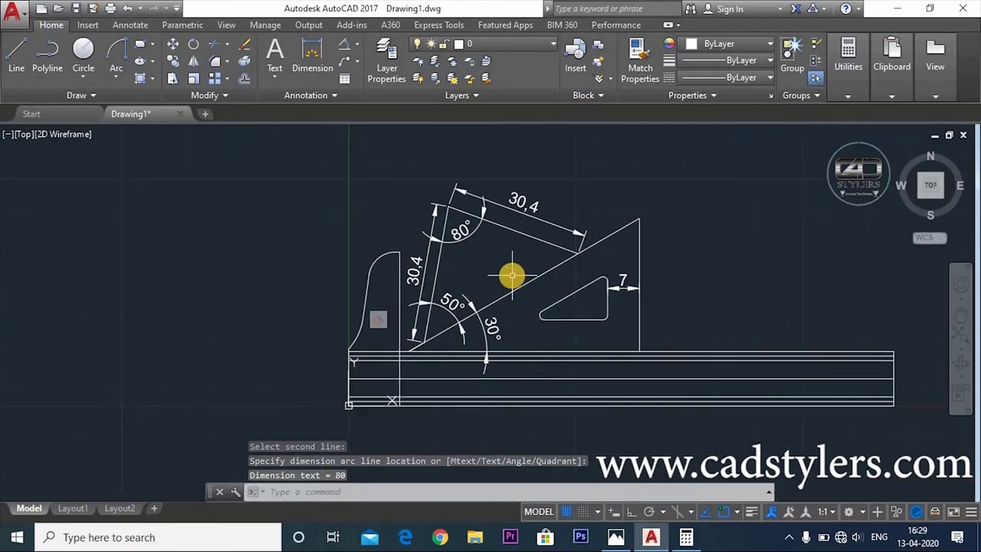
left_click(615, 537)
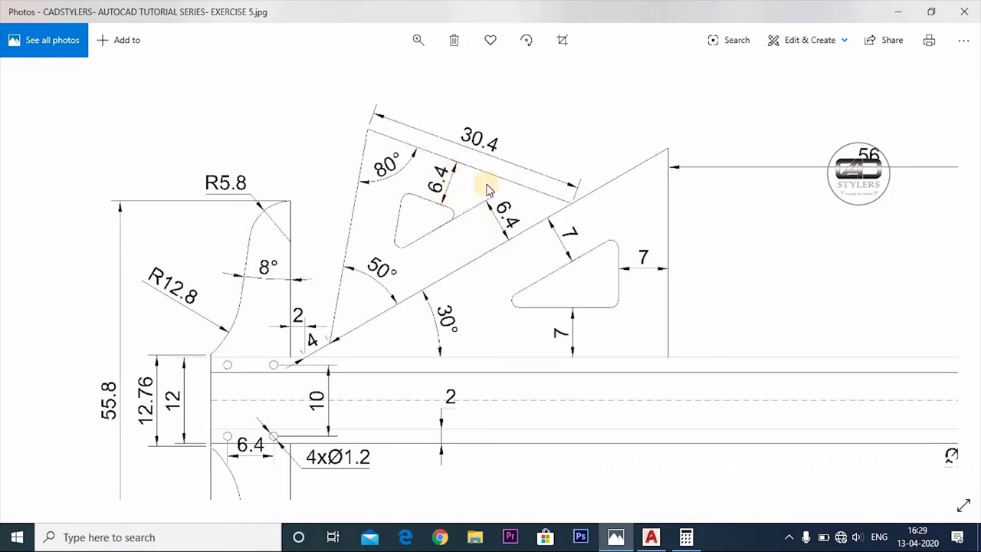
Offset the plate's hypotenuse and another edge inward by 6.4 to outline the cutout
left_click(618, 539)
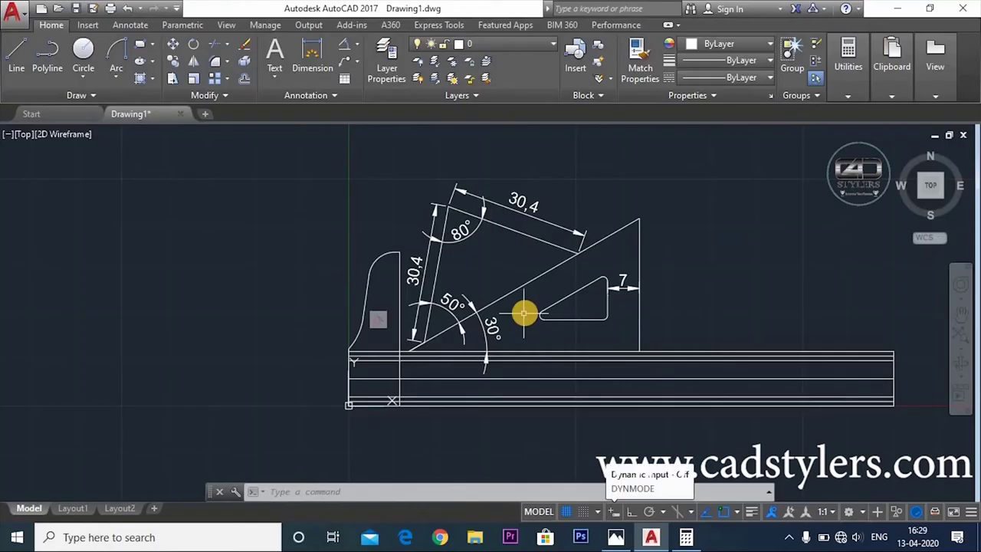
type("o")
key("Return")
type("6.4")
key("Return")
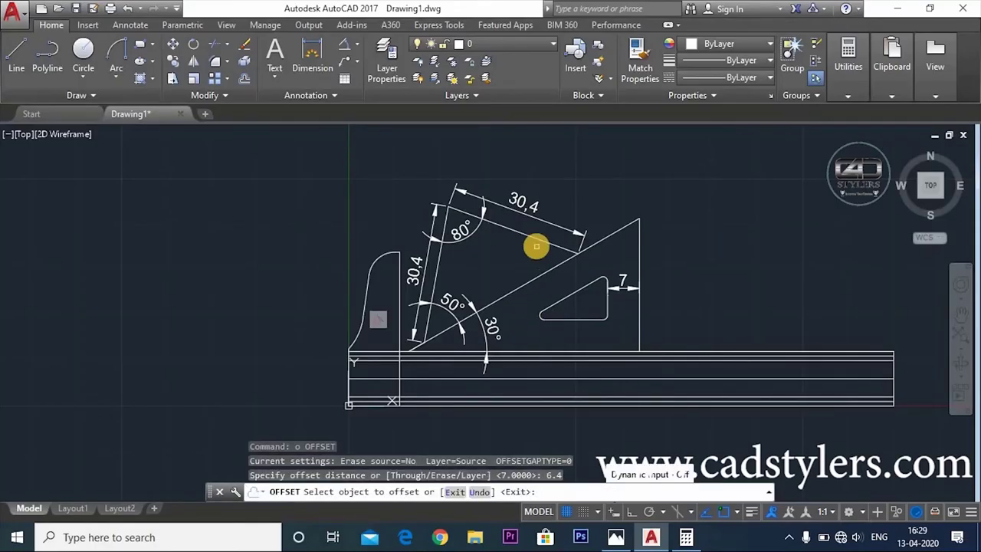
left_click(521, 284)
left_click(430, 272)
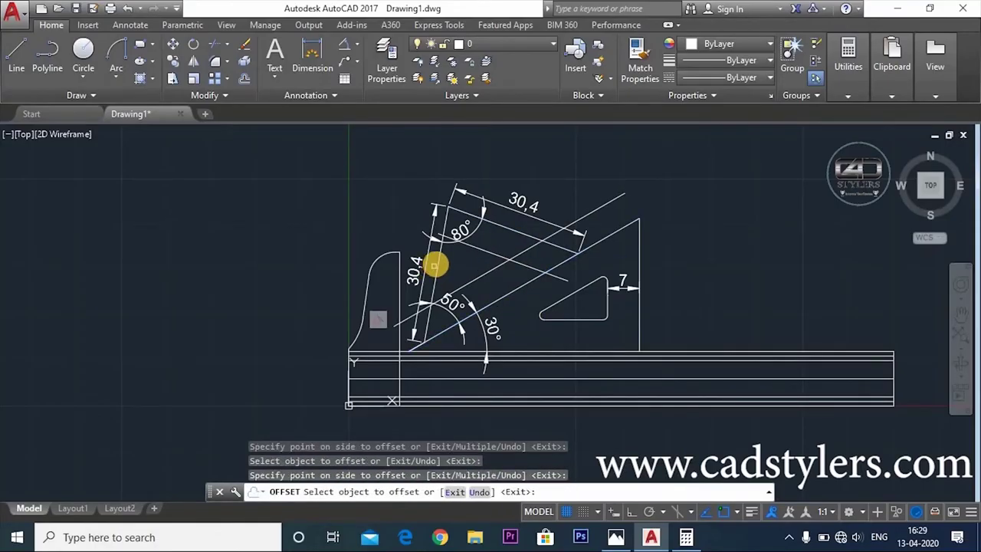
left_click(491, 318)
key("Escape")
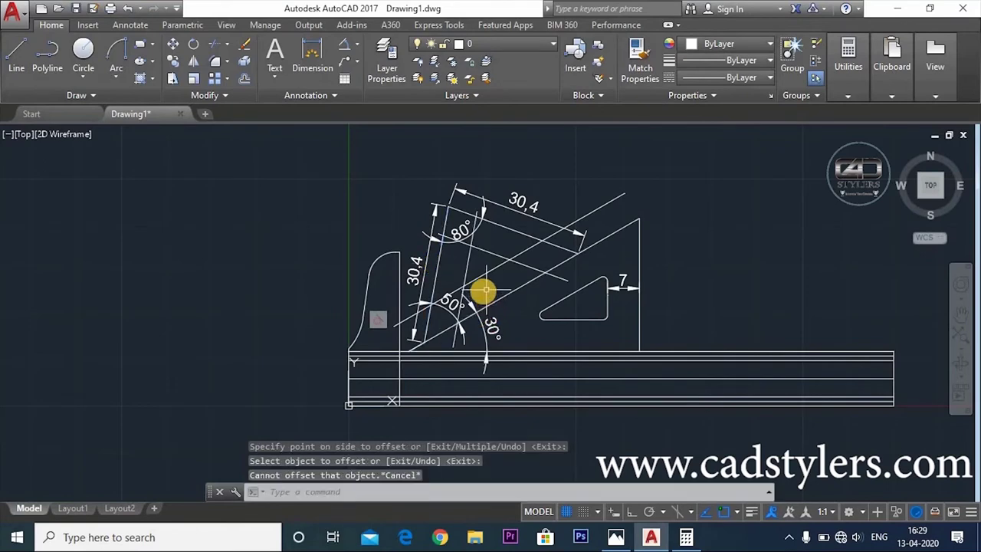
scroll(484, 294, "up", 2)
middle_click_drag(484, 294, 512, 239)
Round the small triangle's corners with radius-1 fillets
type("f")
key("Return")
type("r")
key("Return")
type("1")
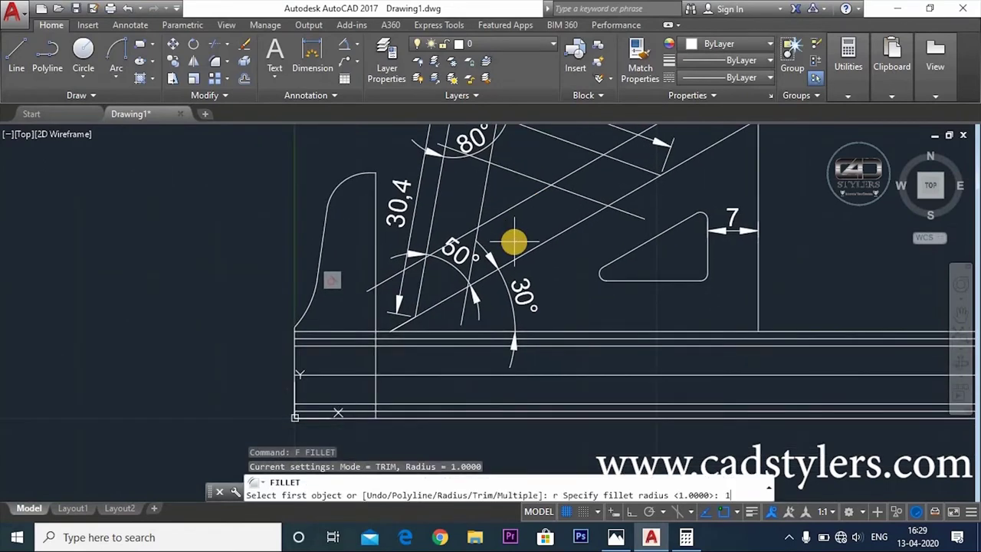
key("Return")
type("m")
key("Return")
left_click(481, 209)
left_click(501, 208)
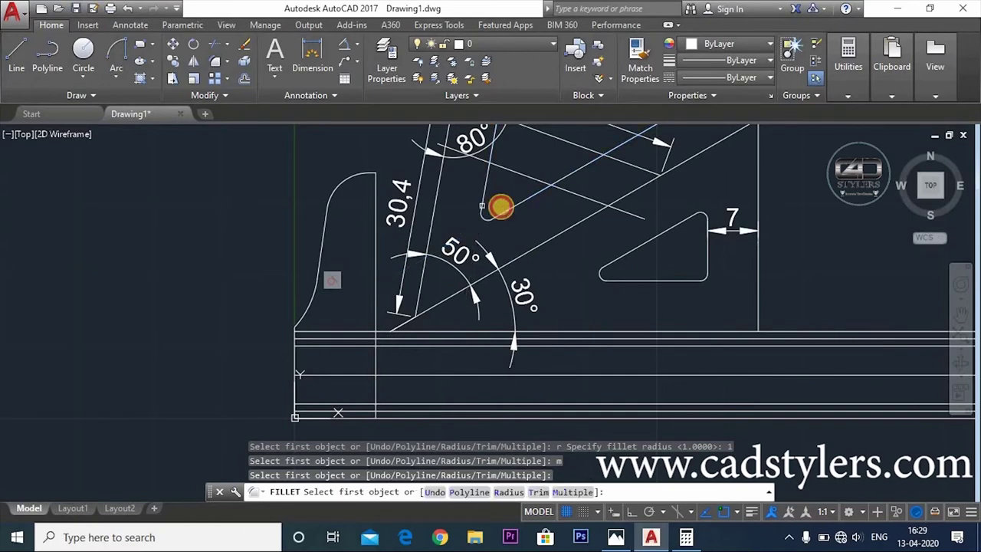
mouse_move(501, 208)
middle_mouse_down()
mouse_move(516, 288)
mouse_move(541, 322)
middle_mouse_up()
left_click(504, 247)
left_click(498, 257)
left_click(544, 267)
left_click(540, 263)
key("Escape")
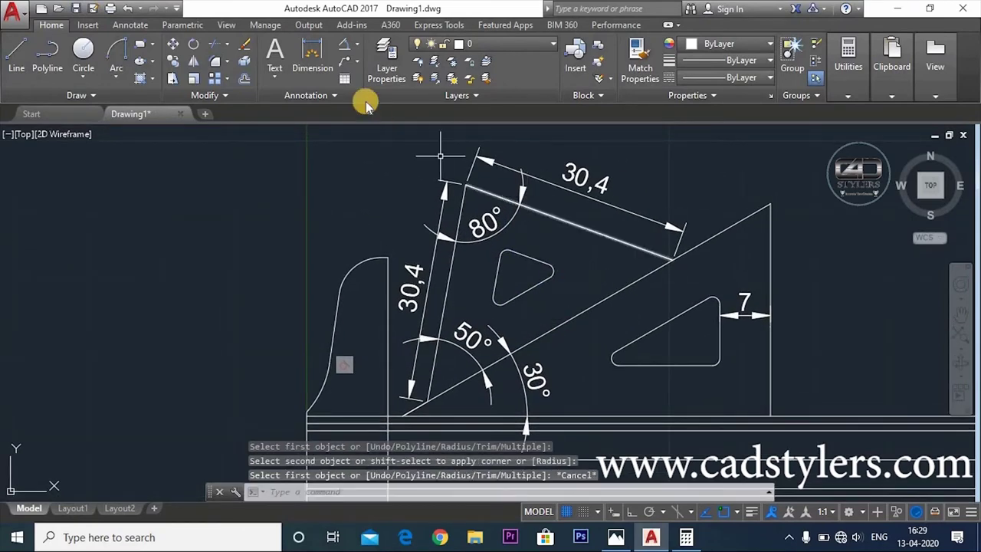
Add an aligned 6.4 dimension from the cutout corner to the top edge
left_click(354, 48)
left_click(369, 97)
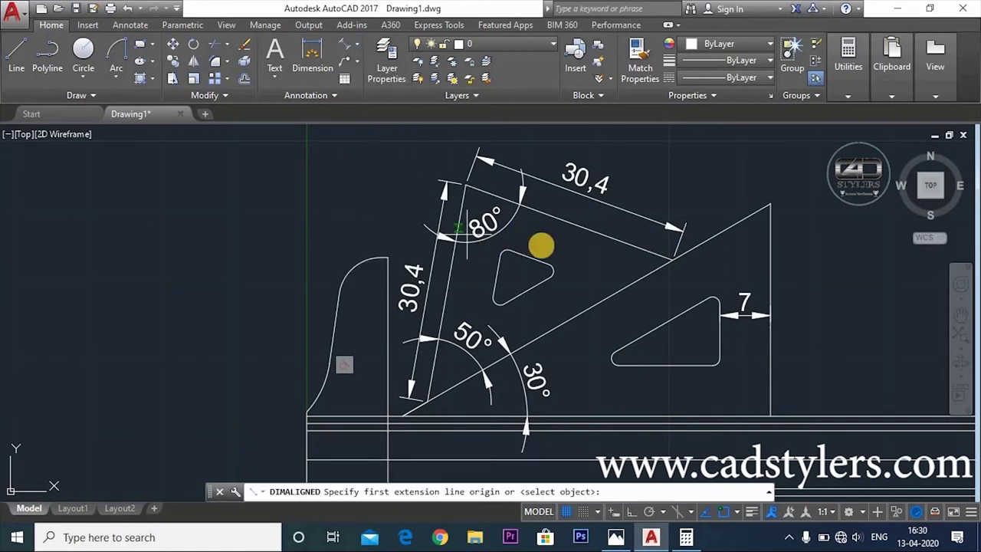
left_click(546, 263)
left_click(543, 225)
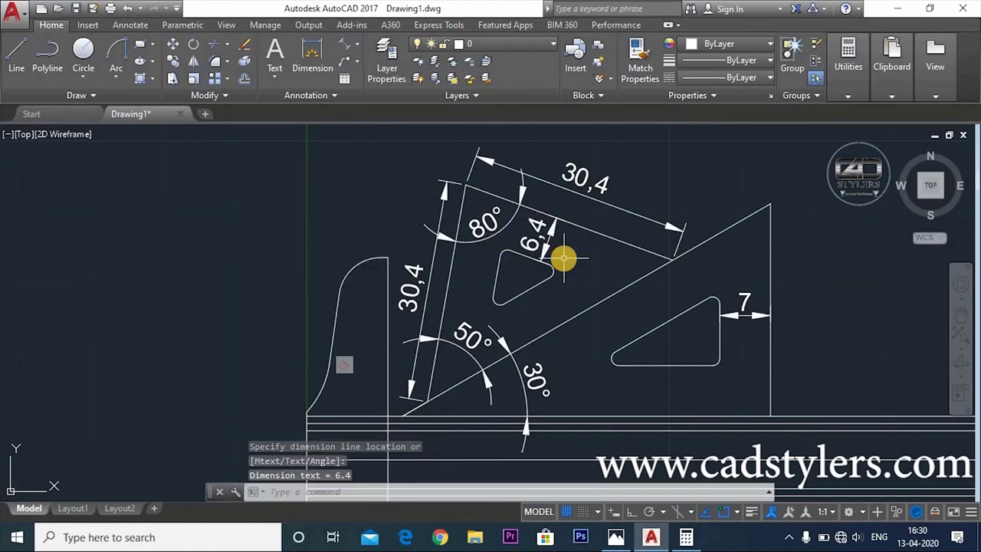
scroll(564, 259, "down", 2)
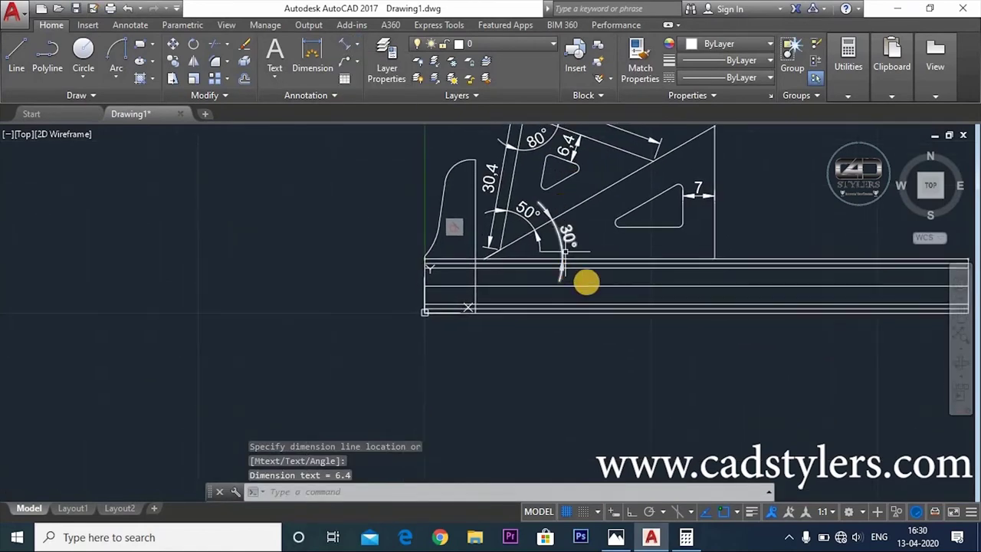
middle_click_drag(588, 281, 556, 334)
middle_click_drag(621, 322, 496, 328)
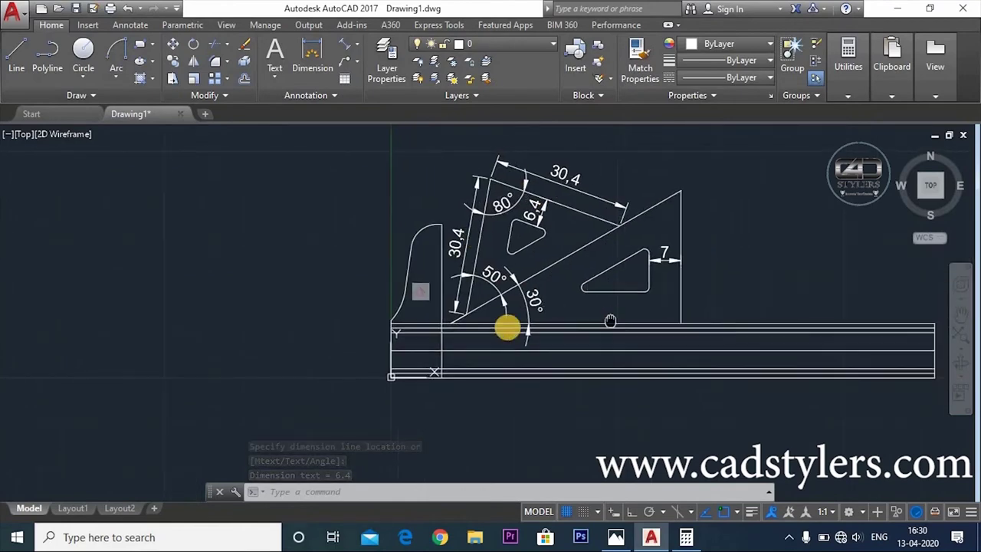
scroll(440, 422, "up", 4)
scroll(449, 358, "up", 2)
scroll(453, 373, "down", 4)
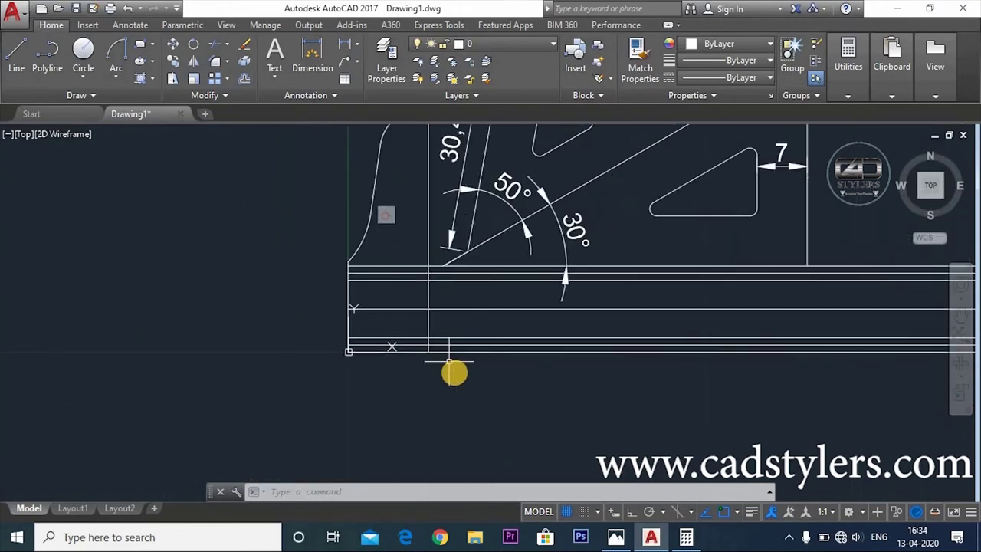
middle_click_drag(453, 373, 457, 395)
left_click(616, 537)
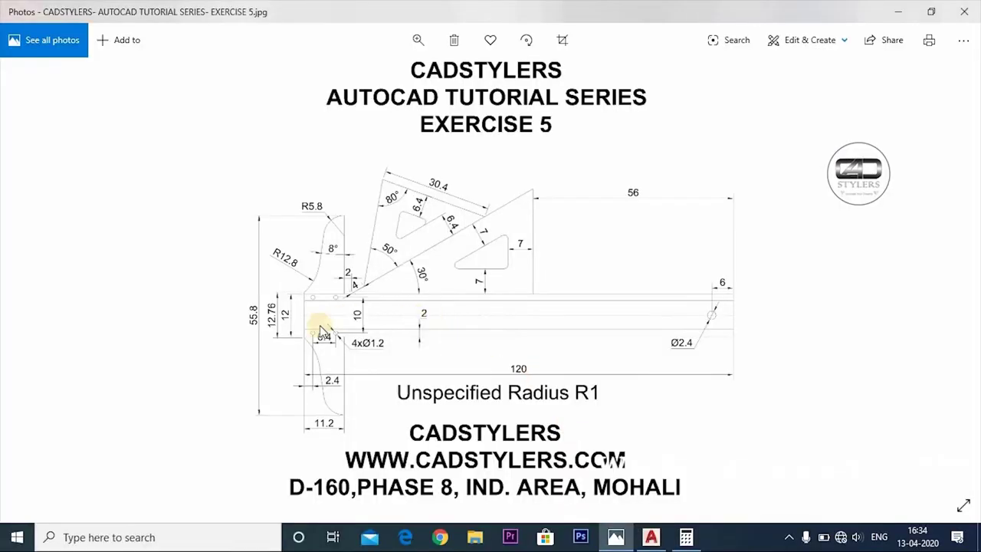
Zoom the reference around the bar's left end to read the 4xØ1.2 holes
scroll(278, 263, "up", 2)
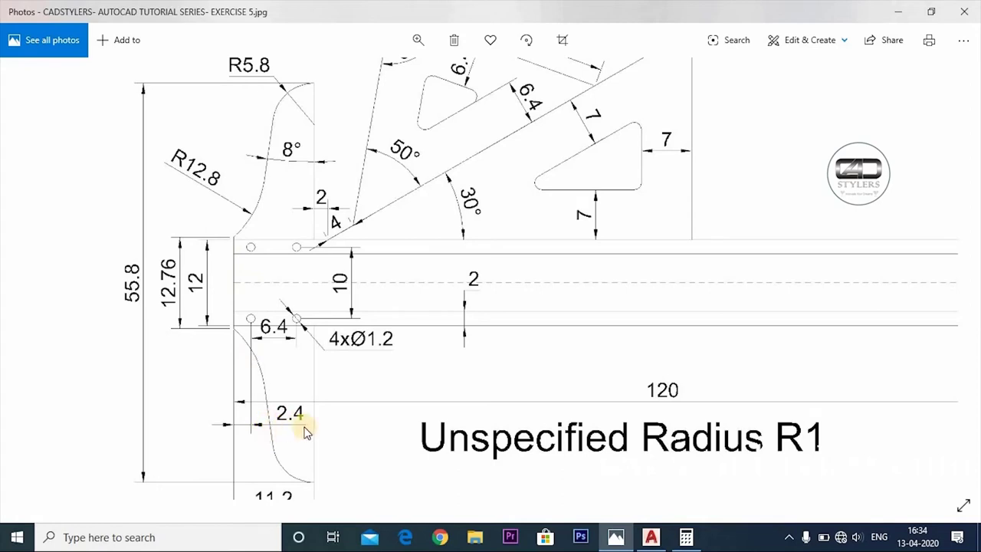
scroll(238, 265, "down", 1)
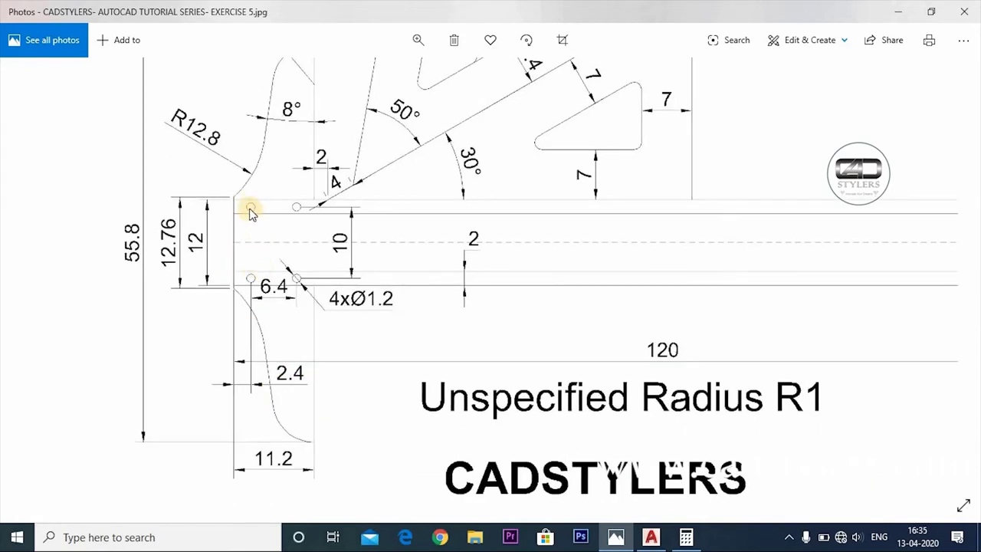
Offset the bar's left end line 2.4 inward as a hole guide
scroll(422, 385, "up", 2)
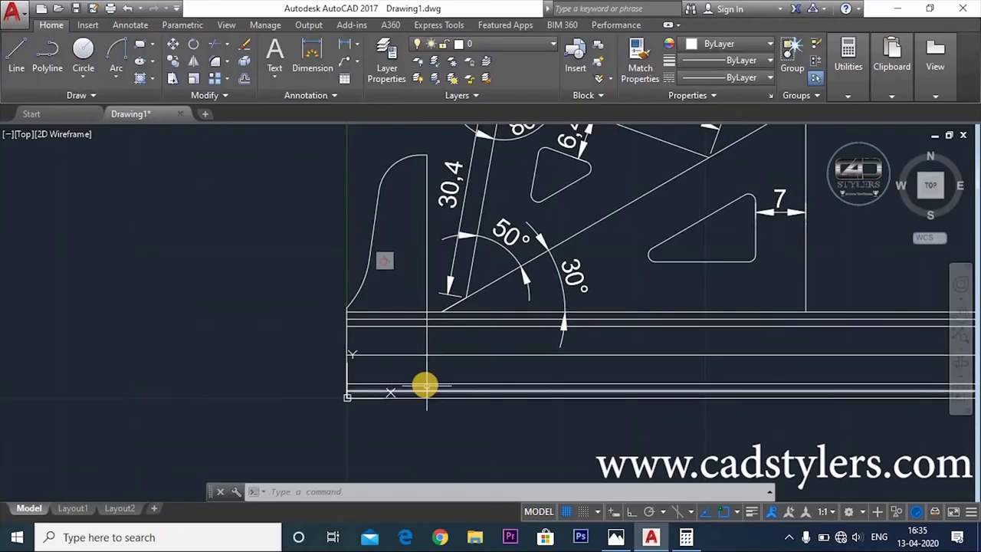
scroll(424, 385, "up", 2)
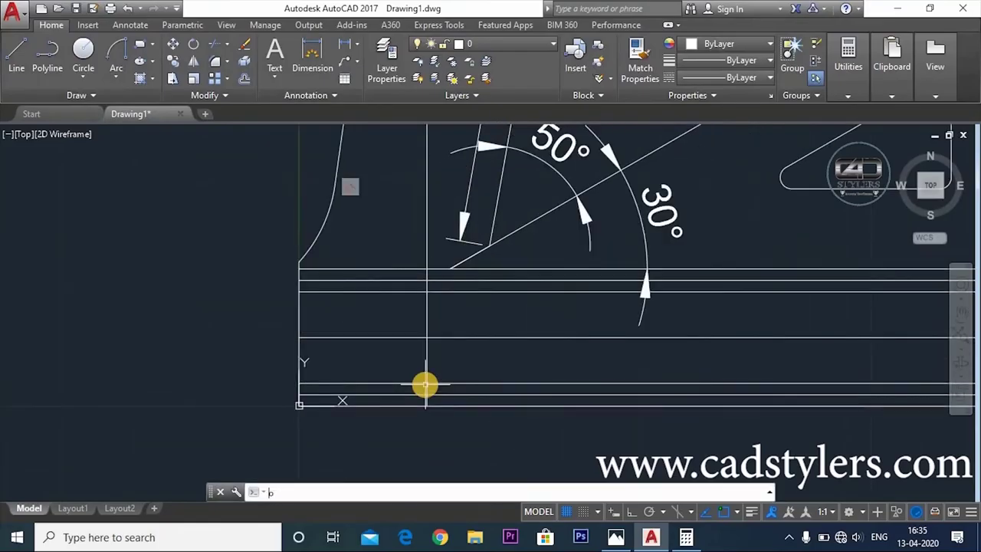
key("Return")
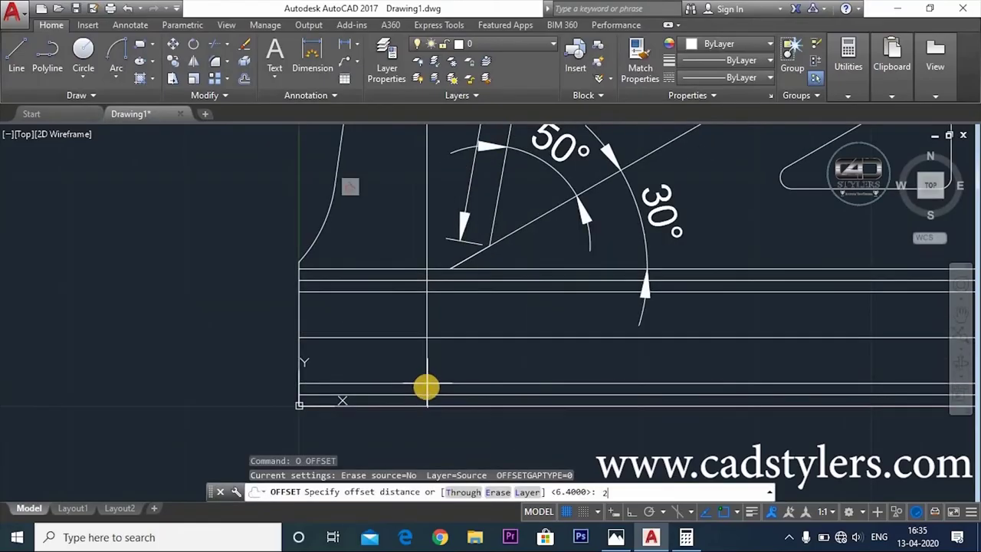
type(".4")
key("Return")
left_click(299, 349)
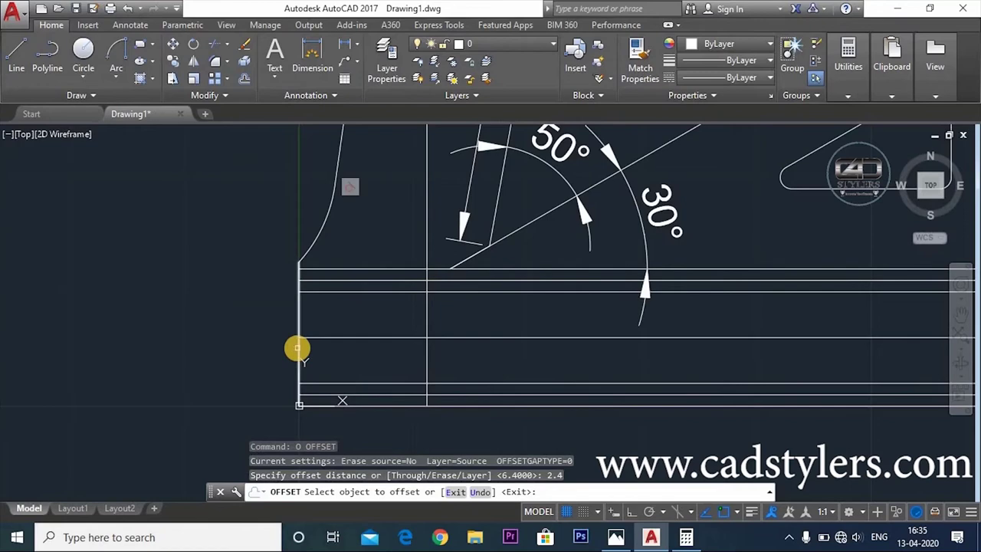
left_click(340, 358)
key("Escape")
Draw a radius 0.6 hole circle where the guide meets the bar's upper line
type("c")
key("Return")
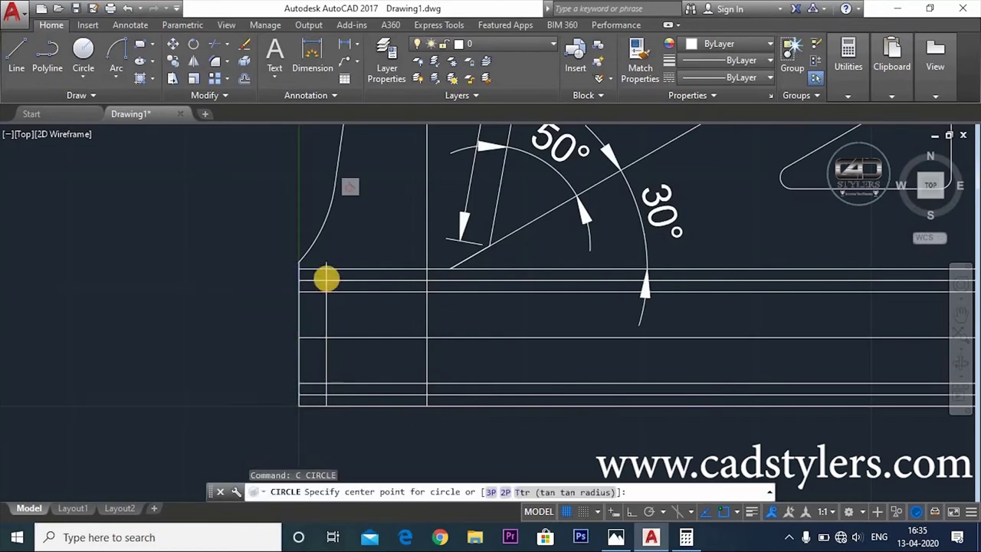
scroll(326, 279, "up", 6)
left_click(319, 285)
type("0.6")
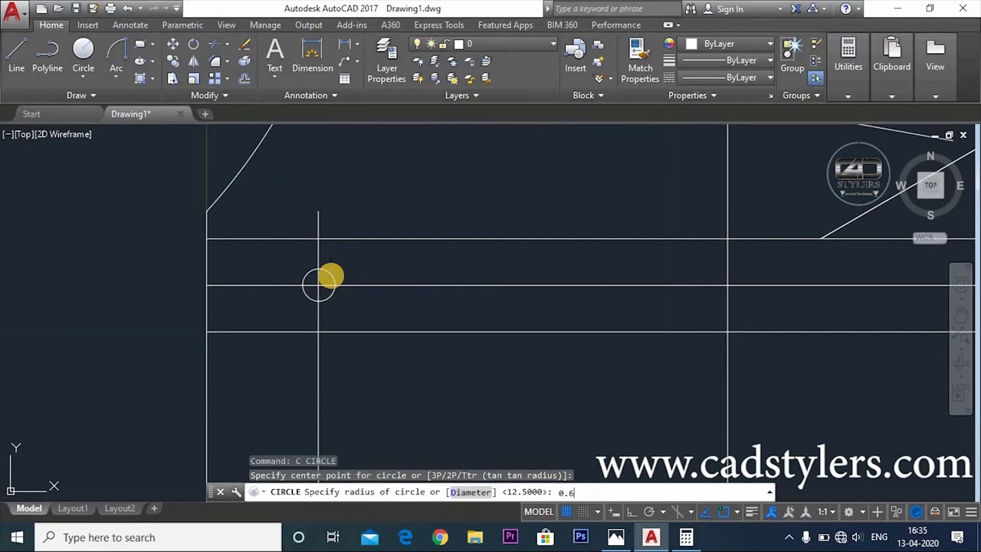
key("Return")
scroll(453, 349, "down", 4)
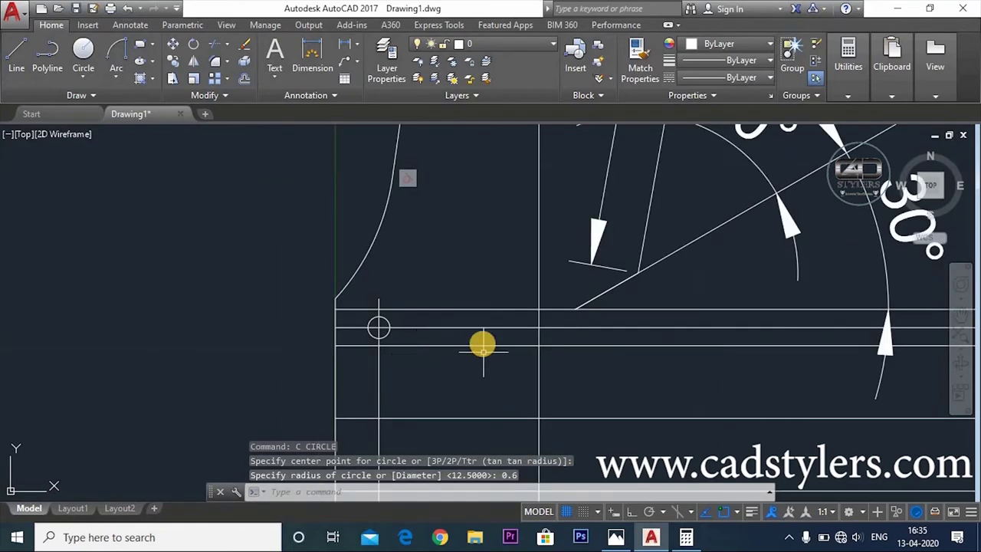
middle_click_drag(482, 344, 476, 319)
Zoom into the reference to check the 4xØ1.2 hole positions
left_click(616, 537)
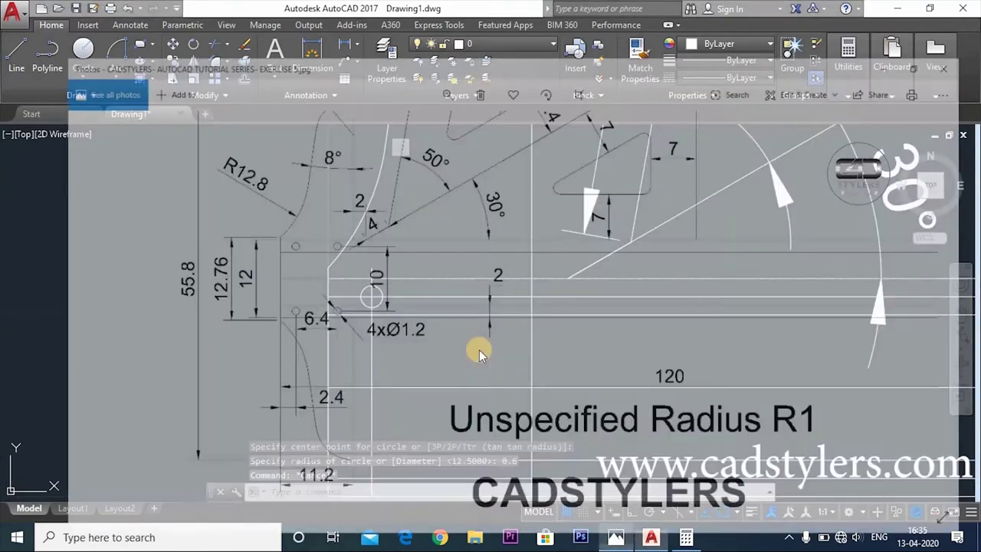
scroll(334, 337, "up", 3)
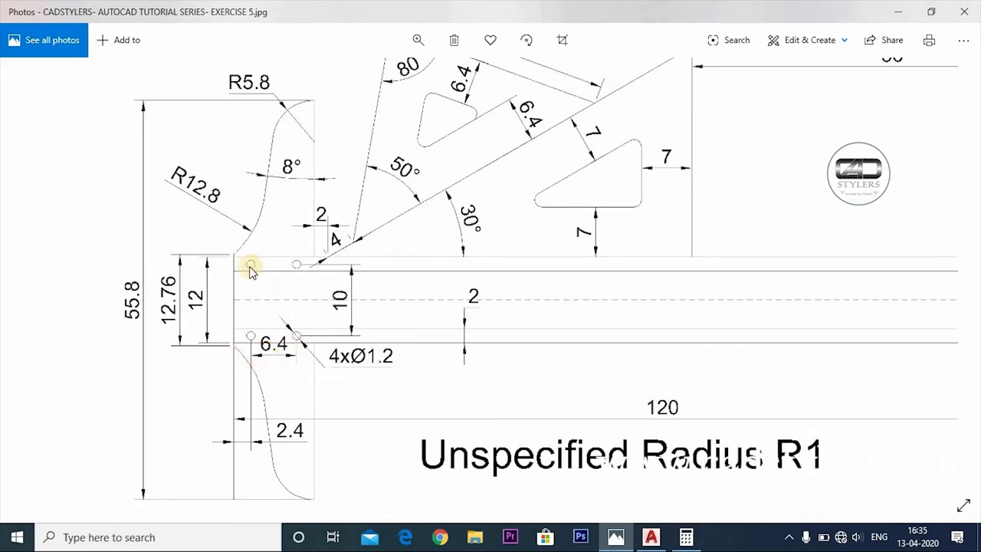
left_click(651, 537)
Copy the hole circle 6.4 to the right with ortho on
type("co")
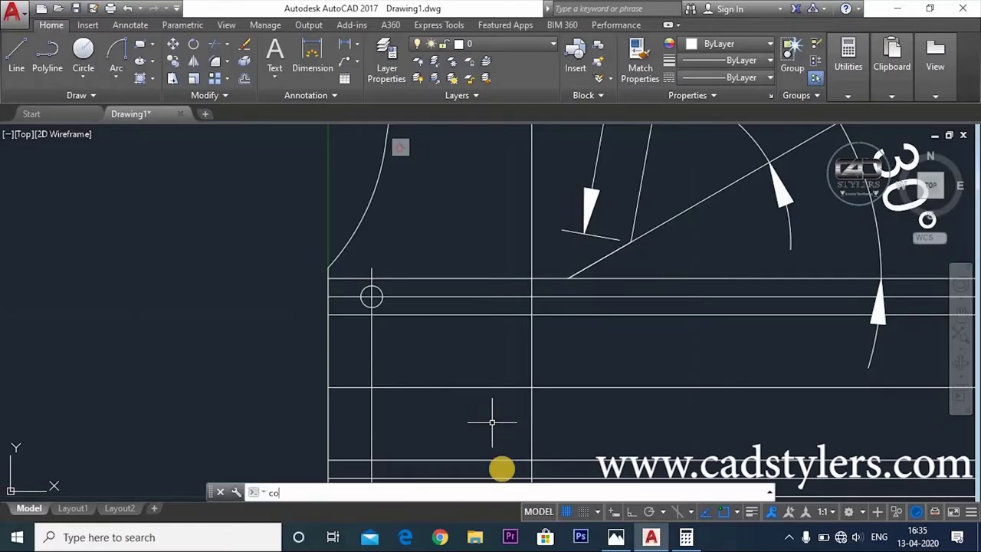
key("Return")
left_click(372, 297)
key("Return")
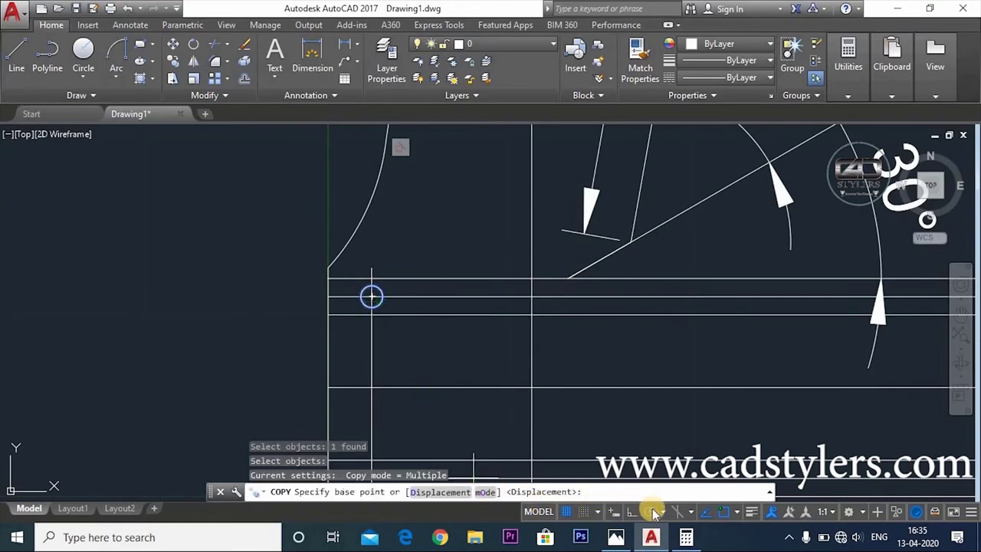
left_click(630, 512)
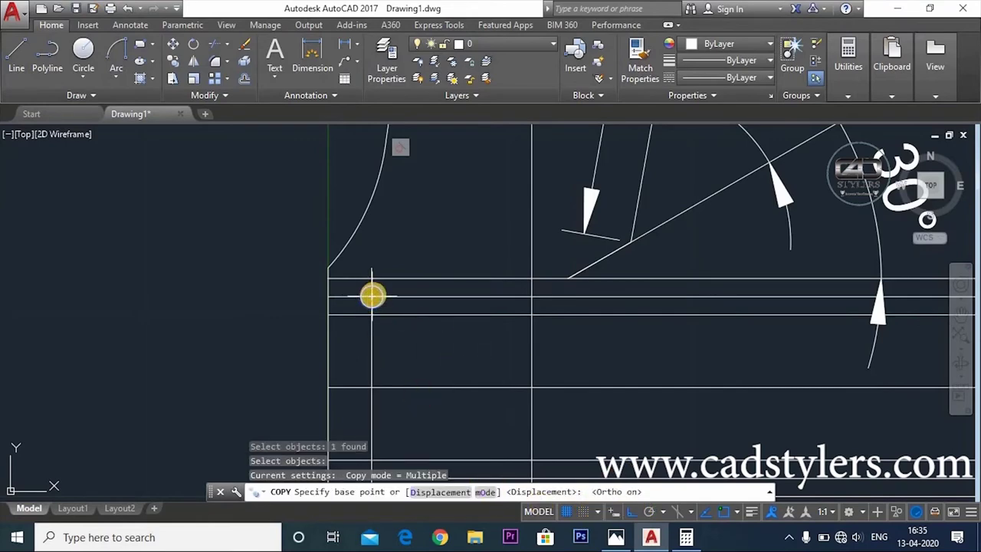
left_click(371, 297)
type("6.4")
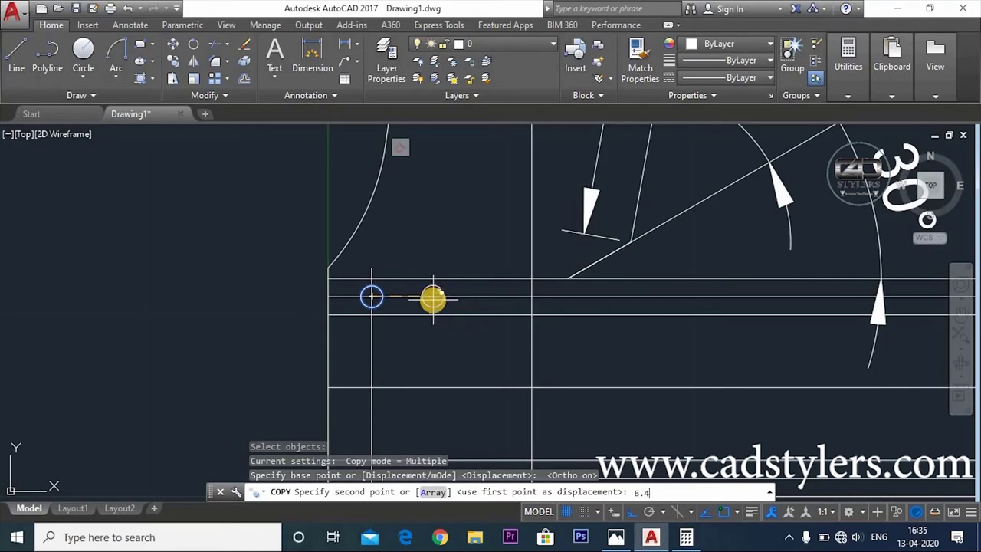
key("Return")
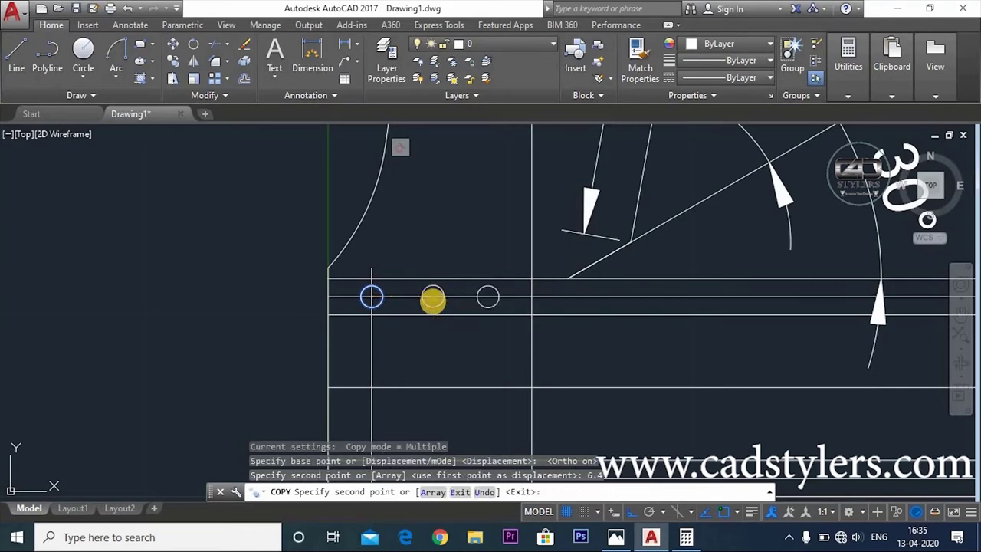
key("Return")
Mirror both holes across the horizontal line onto the lower strip, keeping the originals
type("mi")
key("Return")
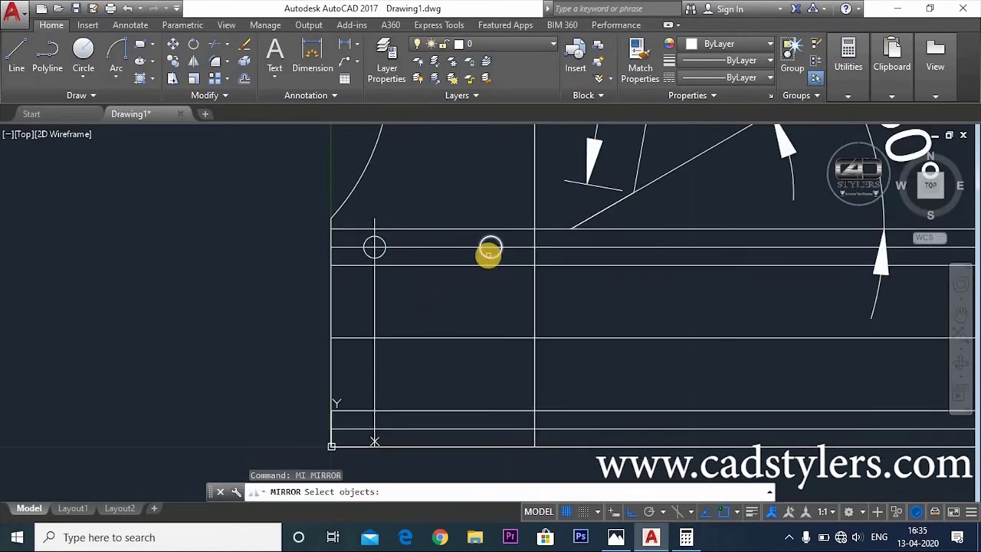
left_click(489, 252)
left_click(375, 249)
key("Return")
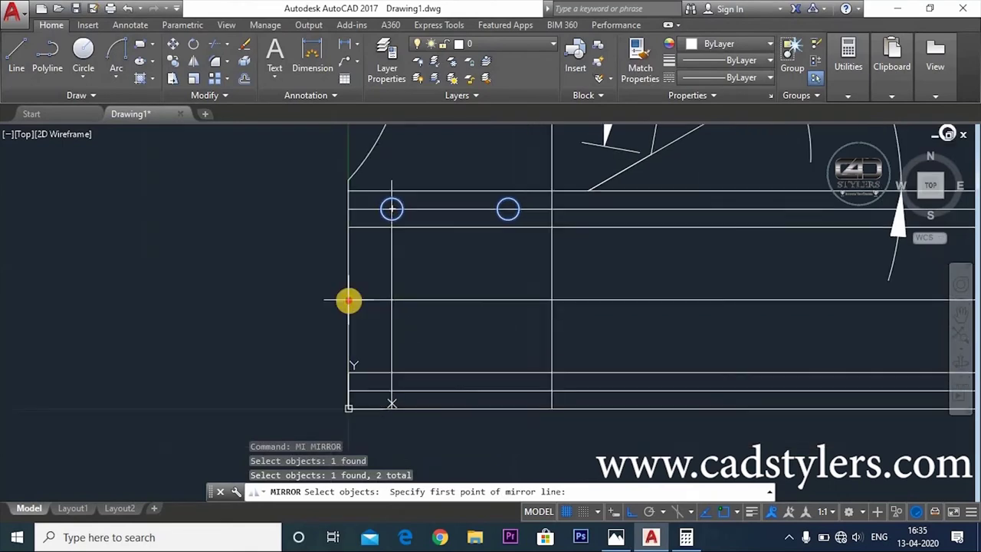
left_click(349, 299)
left_click(575, 301)
key("Return")
key("Return")
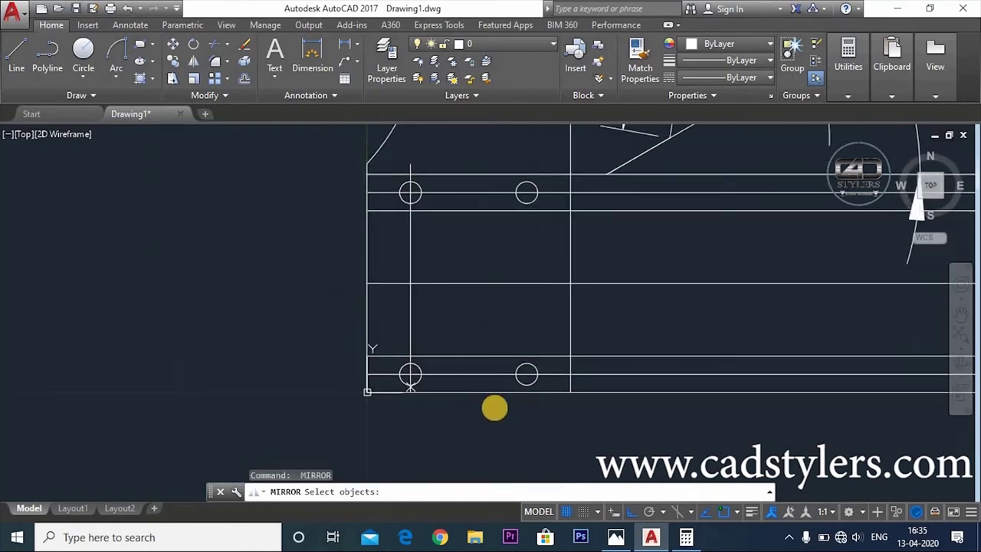
key("Escape")
Erase the horizontal centre lines through the upper and lower hole pairs
type("e")
key("Return")
middle_click_drag(410, 311, 414, 371)
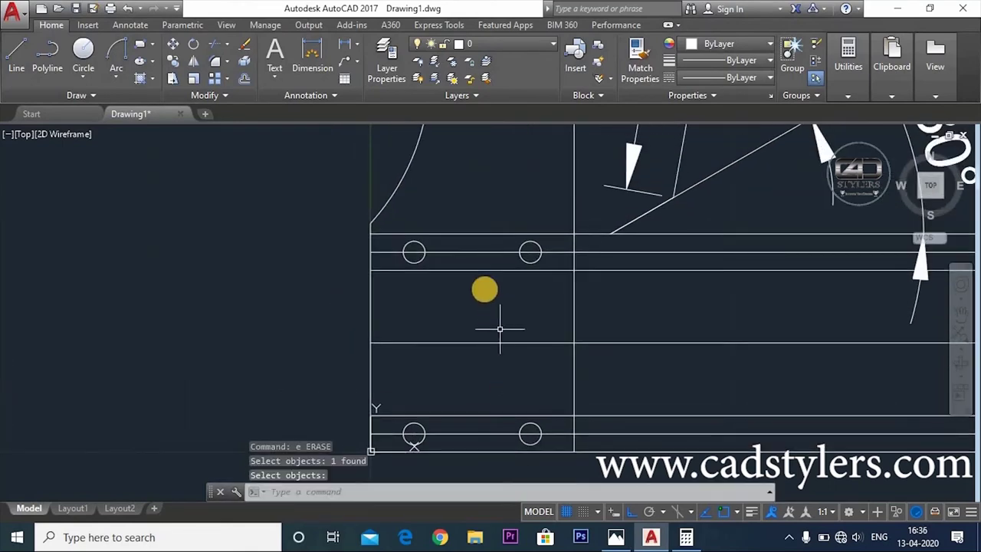
left_click(483, 252)
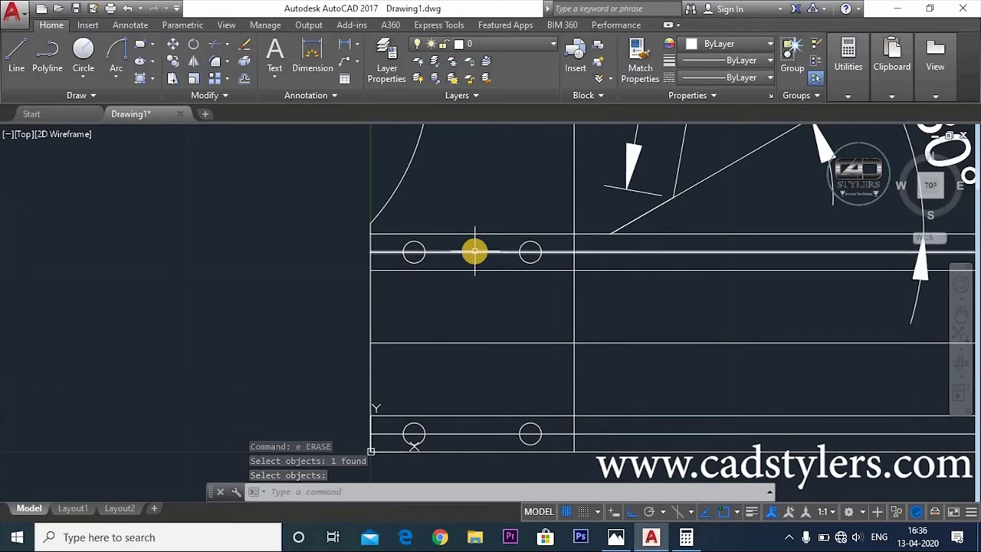
key("Return")
key("Return")
left_click(473, 435)
key("Return")
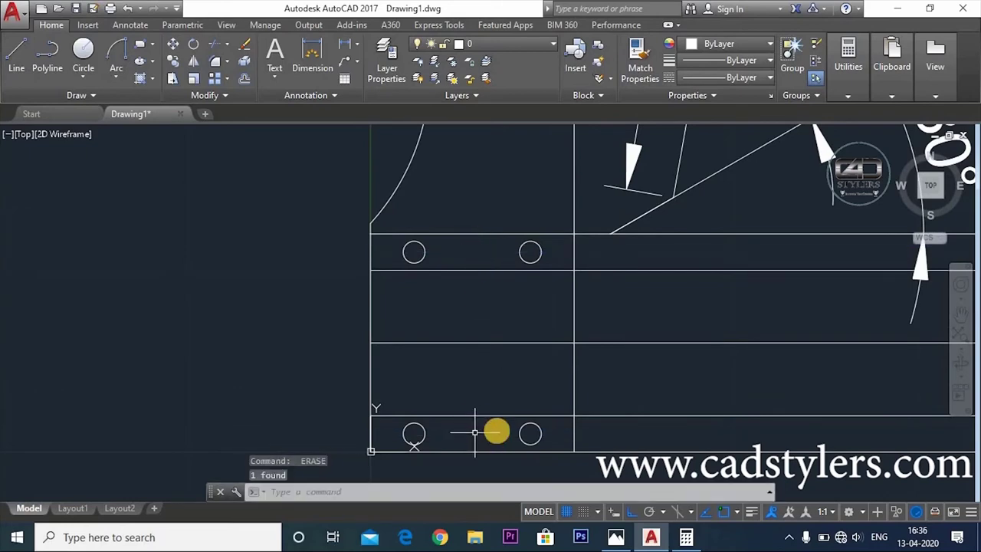
key("Escape")
middle_click_drag(497, 432, 487, 340)
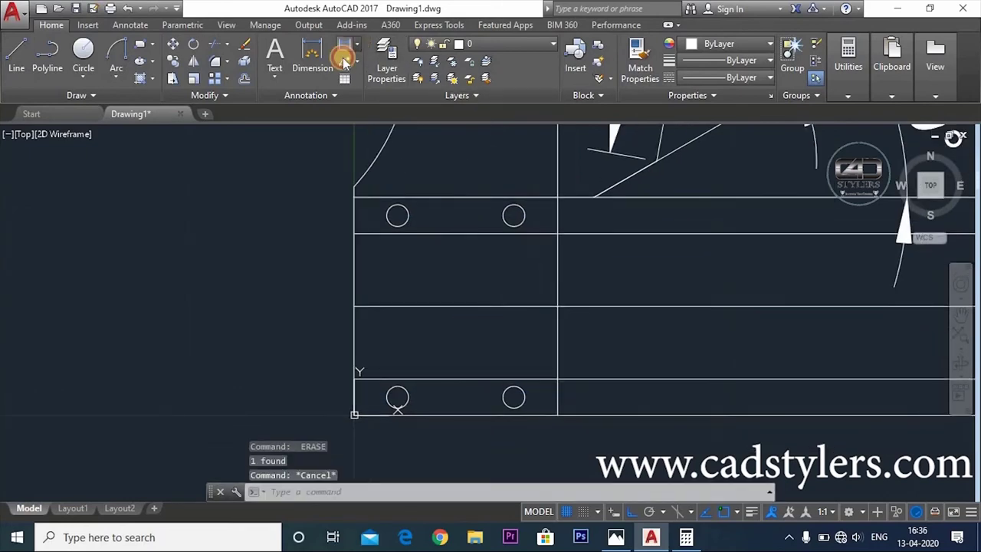
Add linear dimensions to the lower holes: 6,4 between centres and 2,4 from the left edge
left_click(354, 44)
left_click(359, 68)
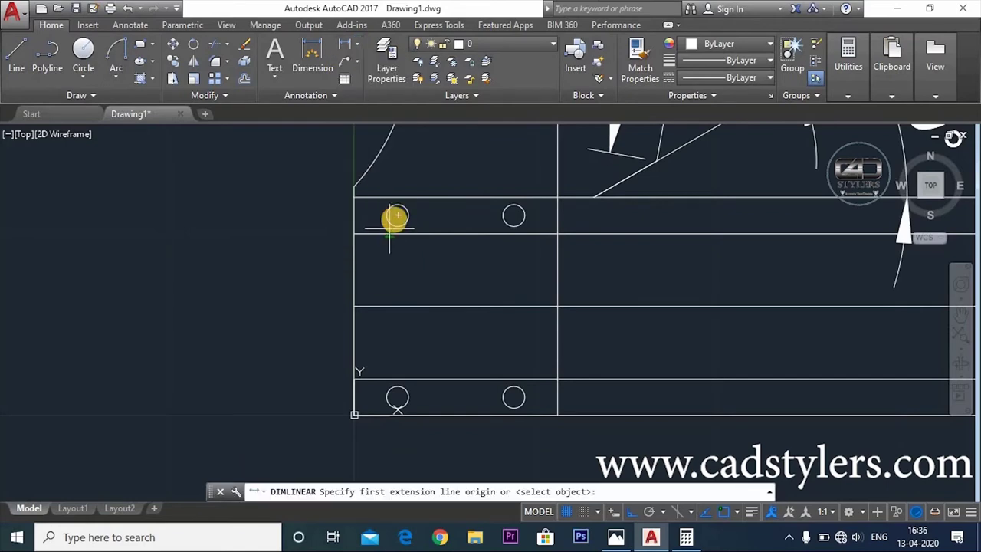
left_click(398, 396)
left_click(515, 396)
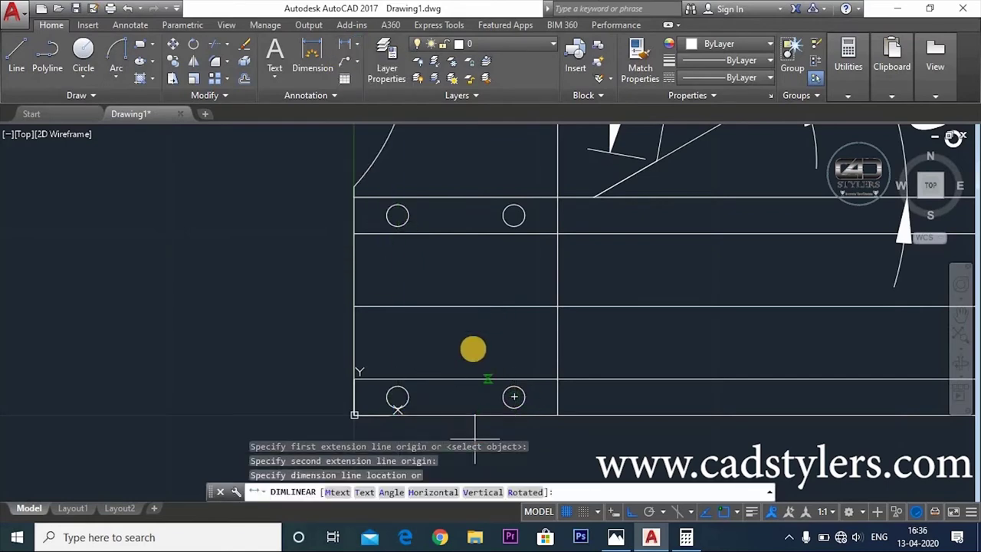
middle_click_drag(469, 429, 490, 311)
left_click(481, 337)
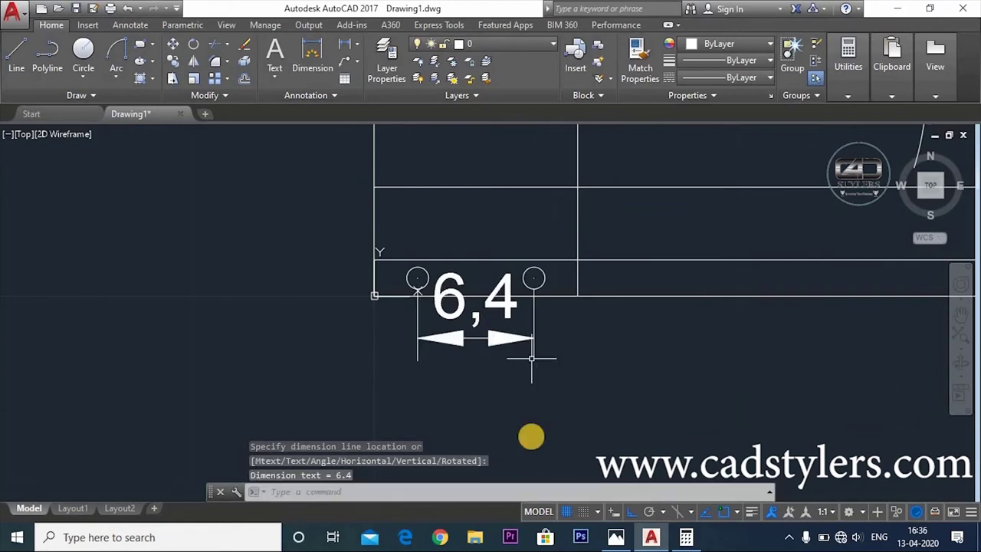
middle_click_drag(529, 438, 552, 388)
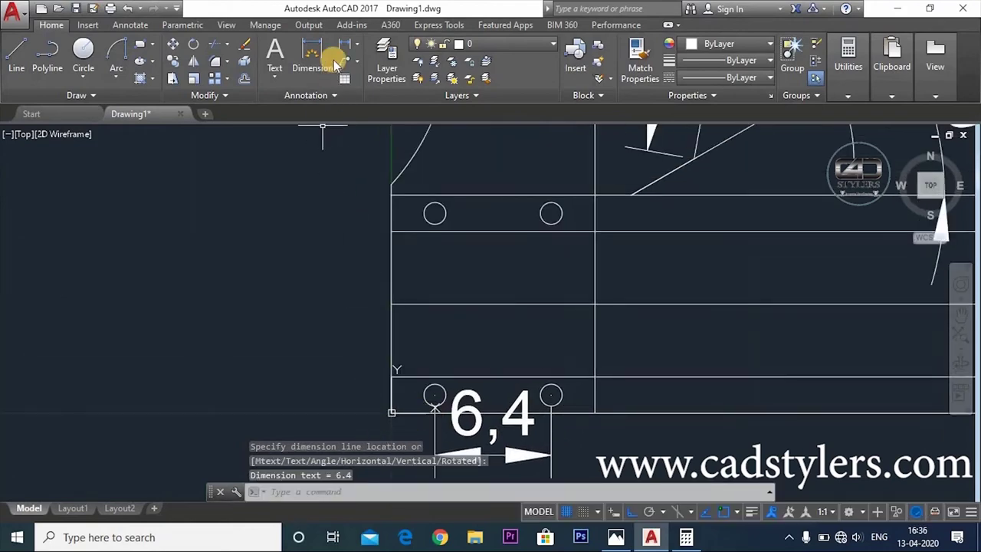
left_click(343, 43)
mouse_move(441, 362)
middle_mouse_down()
mouse_move(442, 133)
mouse_move(484, 291)
mouse_move(478, 351)
middle_mouse_up()
left_click(440, 333)
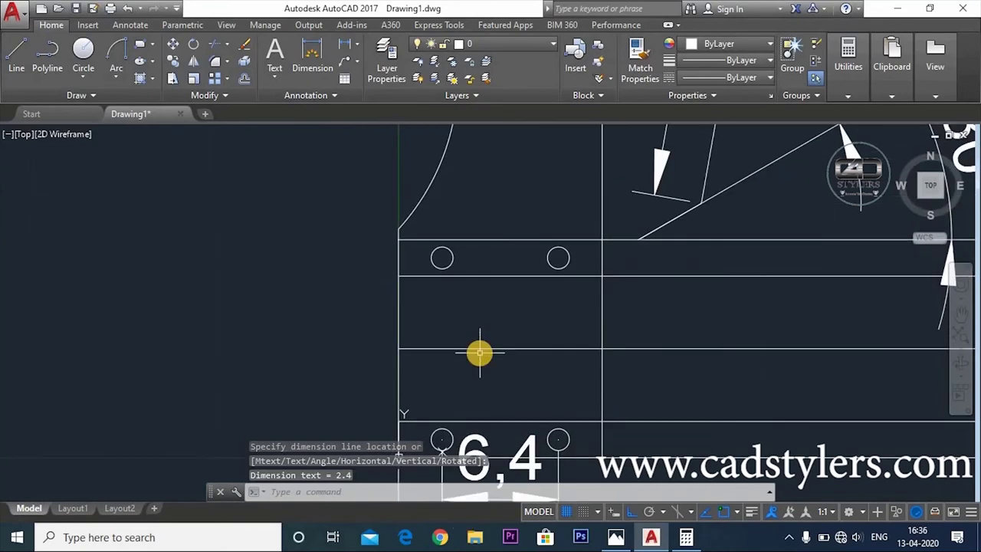
Try a Ø1,2 diameter dimension on the upper left hole, then undo it
left_click(355, 50)
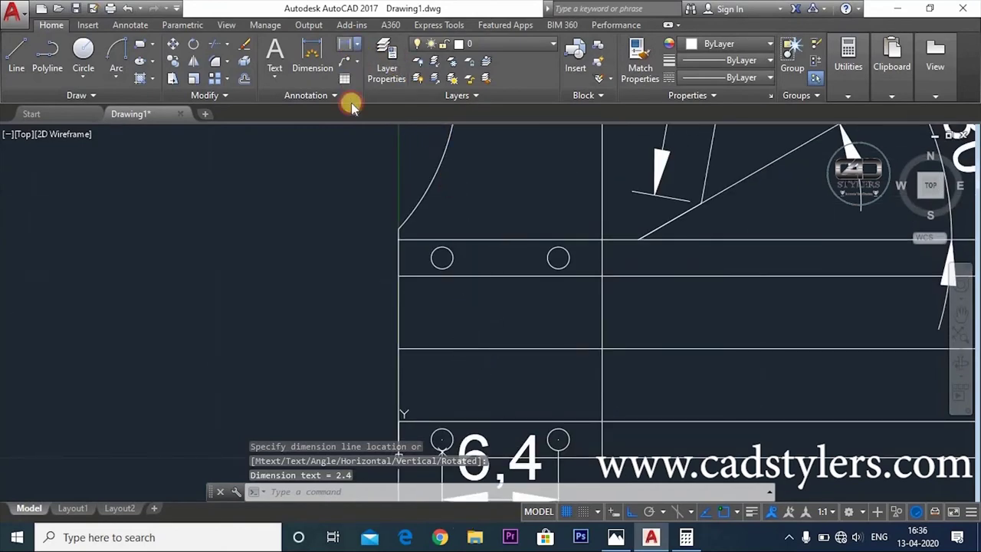
left_click(361, 199)
left_click(434, 265)
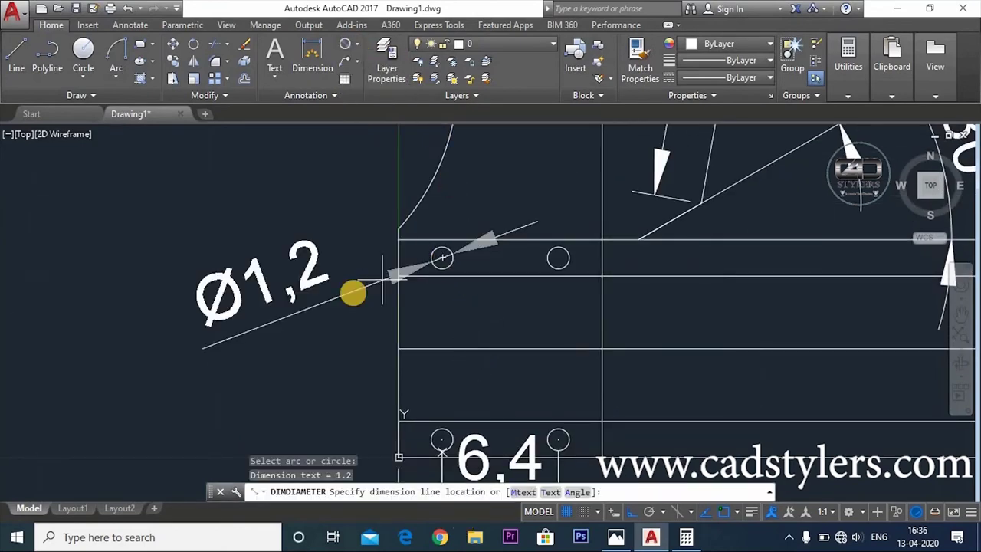
left_click(341, 299)
key("ctrl+z")
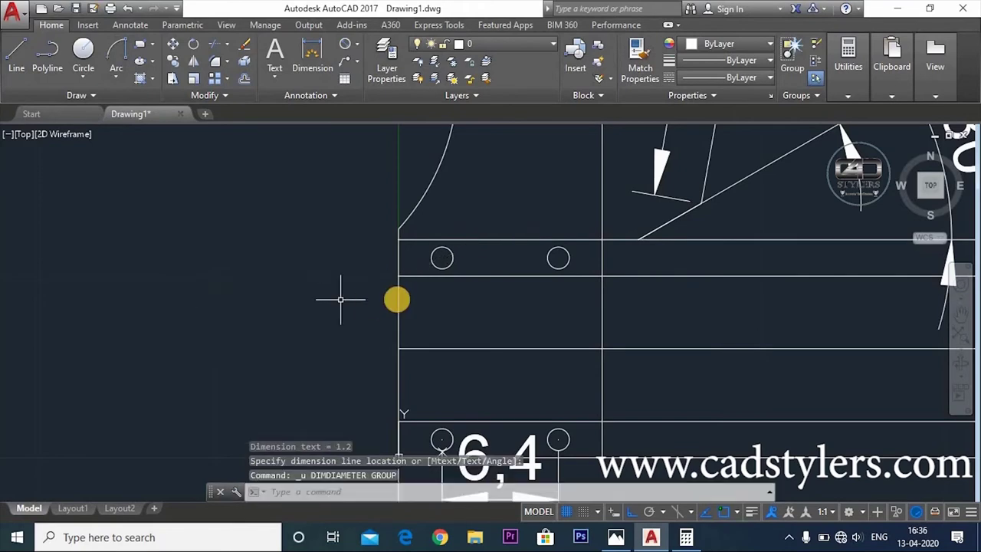
scroll(397, 299, "down", 3)
middle_click_drag(511, 355, 292, 333)
scroll(291, 333, "up", 3)
scroll(366, 335, "down", 2)
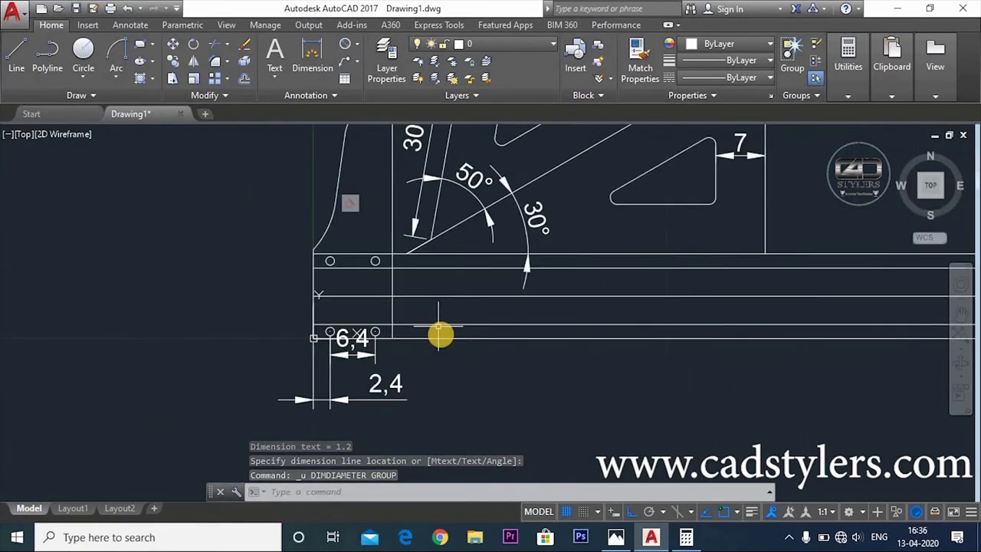
middle_click_drag(440, 333, 450, 368)
Erase the two stray vertical line segments between the strips near the bar's left end
key("Escape")
type("tr")
key("Return")
key("Return")
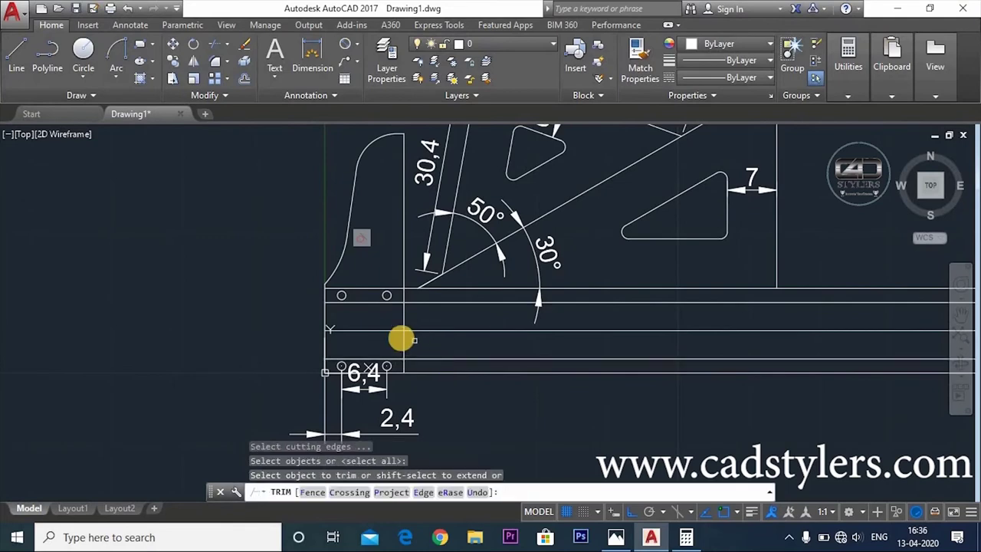
key("Escape")
type("e")
key("Return")
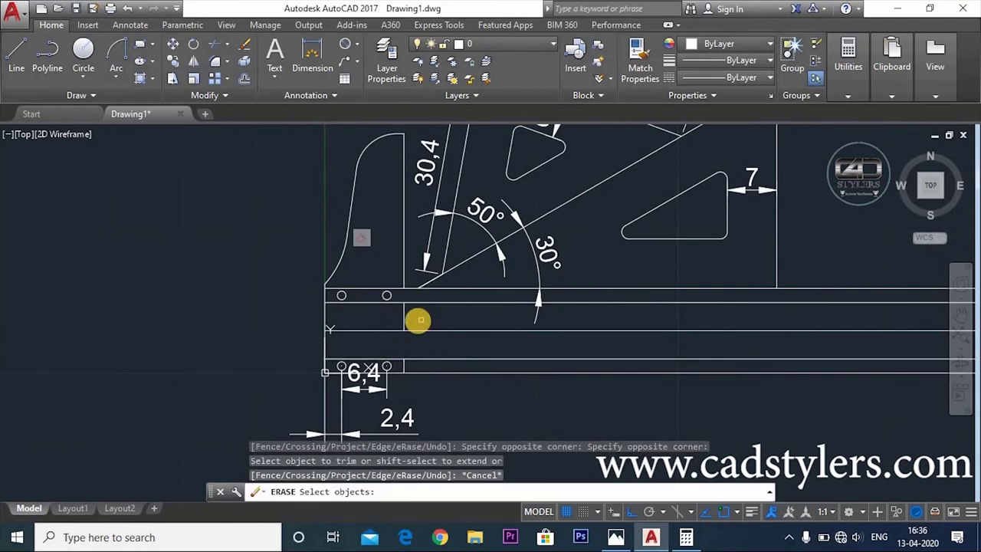
left_click(405, 321)
left_click(401, 331)
left_click(429, 325)
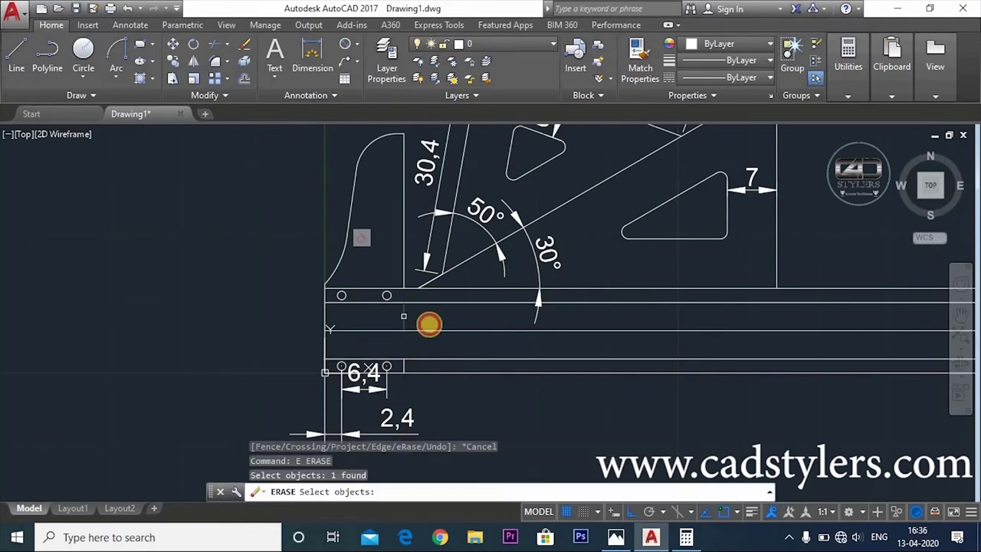
left_click(404, 369)
key("Return")
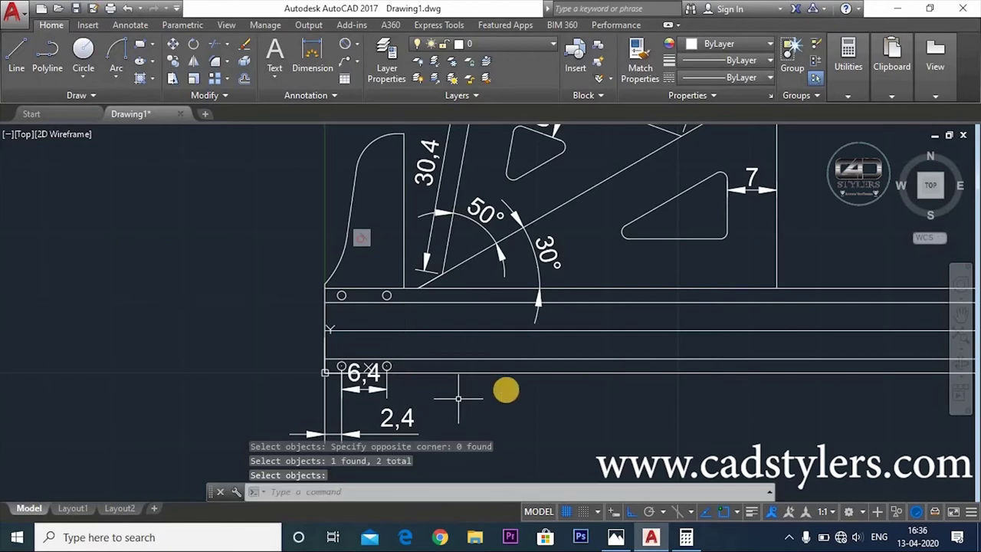
key("Escape")
middle_click_drag(356, 295, 478, 250)
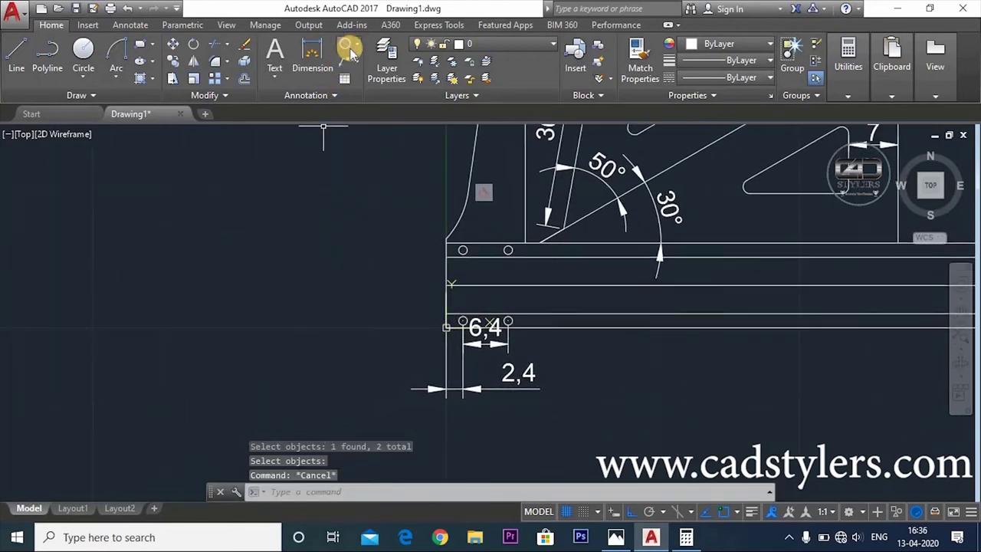
Start a linear dimension from the Annotate dimension list
left_click(344, 46)
scroll(455, 243, "up", 3)
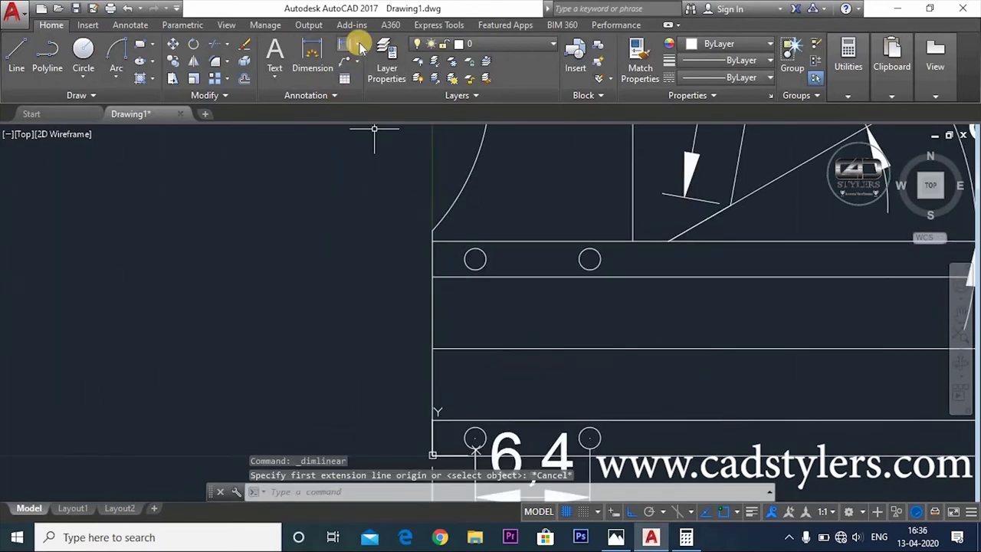
left_click(357, 44)
scroll(394, 348, "down", 3)
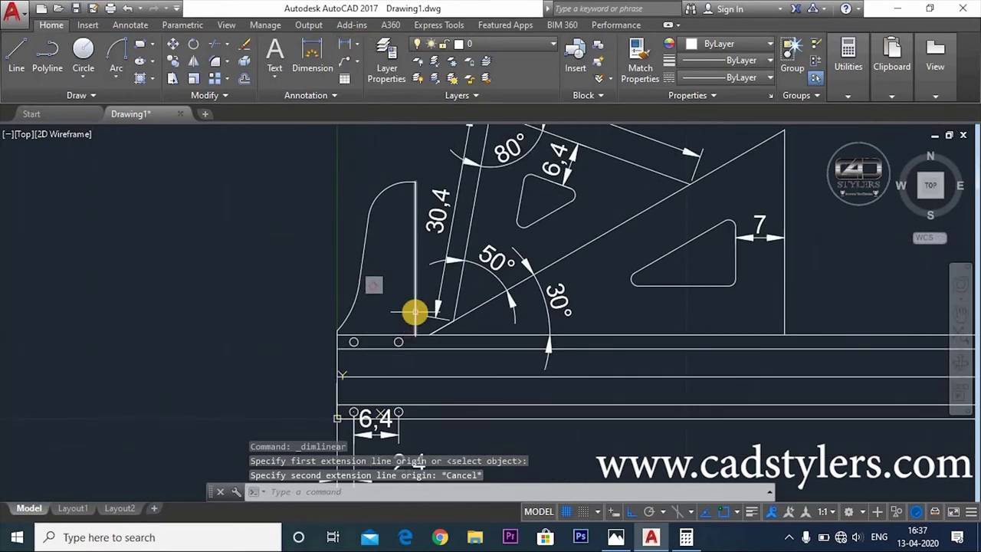
scroll(414, 312, "up", 2)
Mirror the curved profile across the horizontal line to create the lower profile
type("mi")
key("Return")
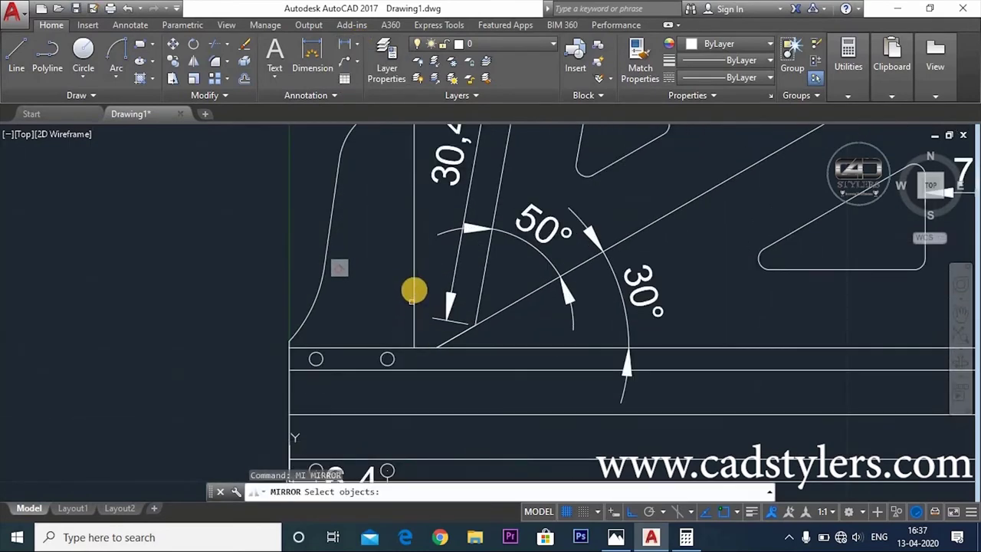
left_click_drag(416, 278, 383, 365)
middle_click_drag(388, 100, 388, 179)
left_click_drag(386, 173, 287, 326)
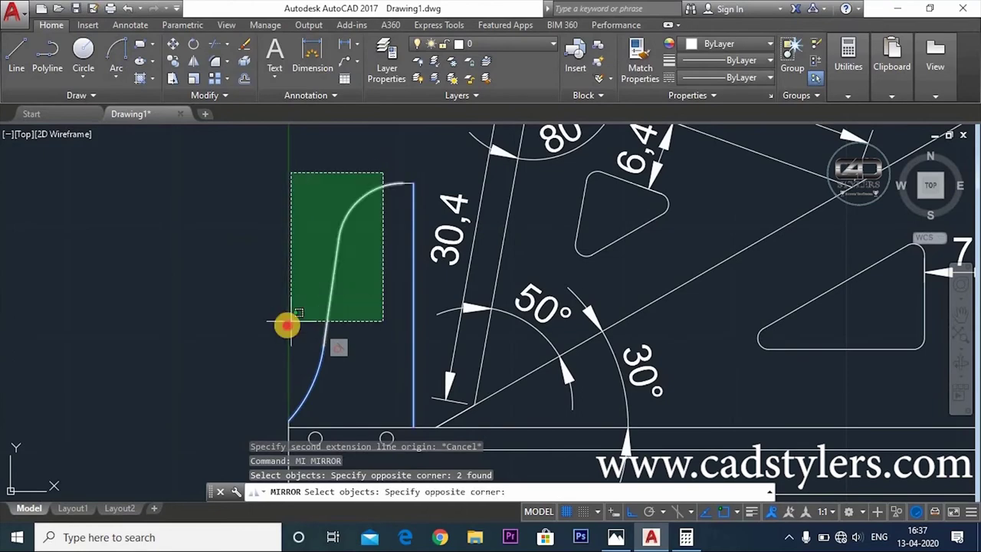
left_click(287, 326)
middle_click_drag(361, 344, 361, 223)
key("Return")
middle_click_drag(377, 353, 374, 266)
left_click(290, 288)
left_click(541, 286)
key("Return")
middle_click_drag(302, 380, 338, 326)
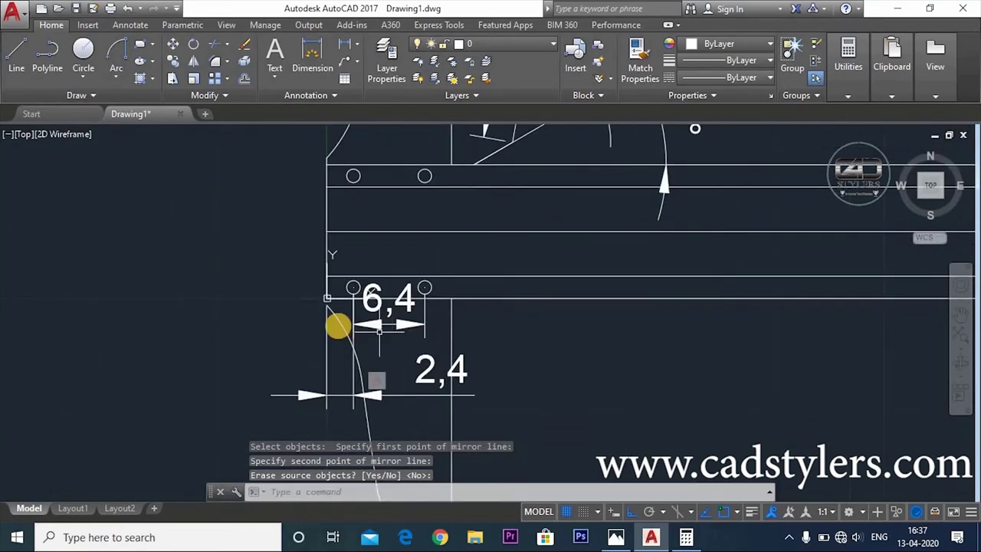
scroll(338, 326, "up", 5)
Delete the 2,4 and 6,4 hole dimensions
type("L")
key("Return")
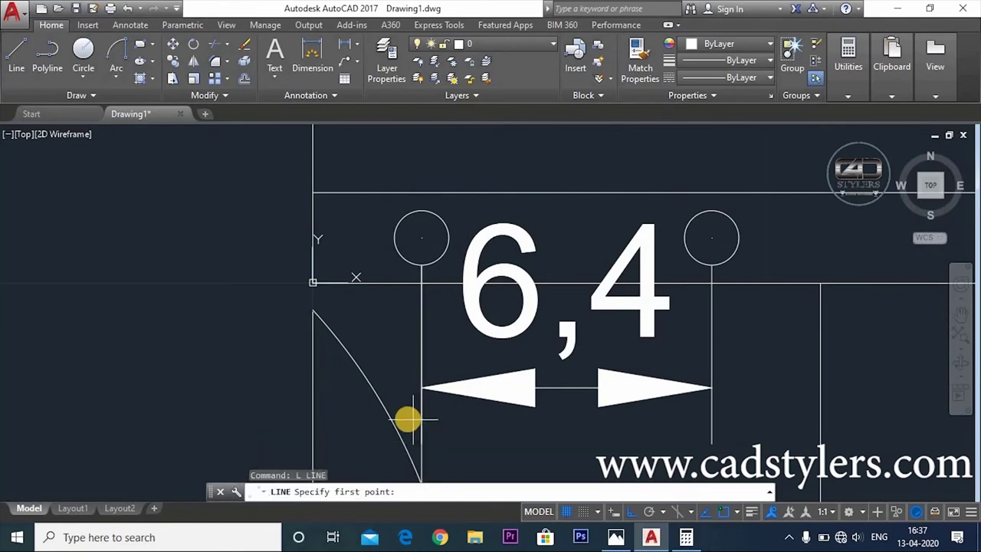
key("Escape")
left_click(502, 385)
key("Escape")
scroll(512, 395, "down", 5)
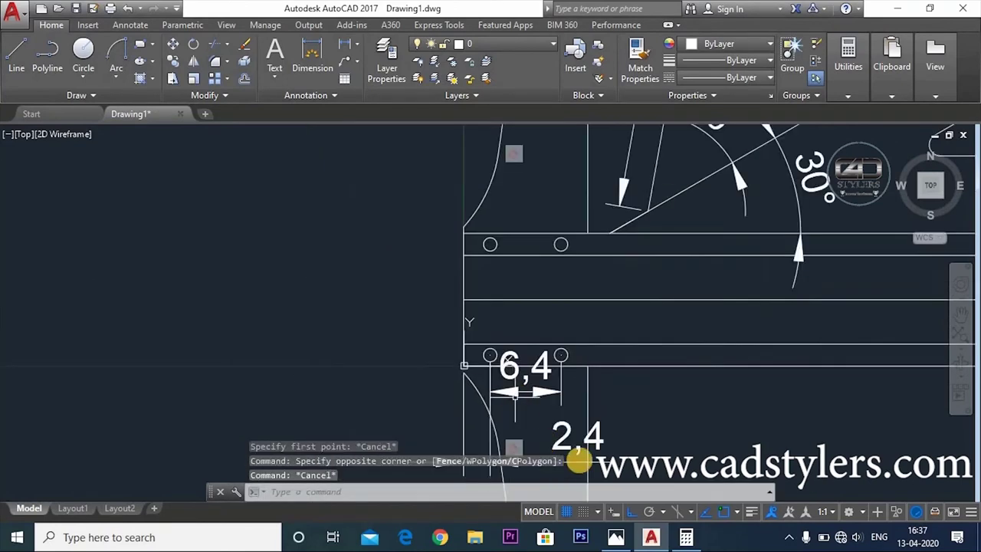
left_click(577, 458)
key("Delete")
left_click(530, 392)
key("Delete")
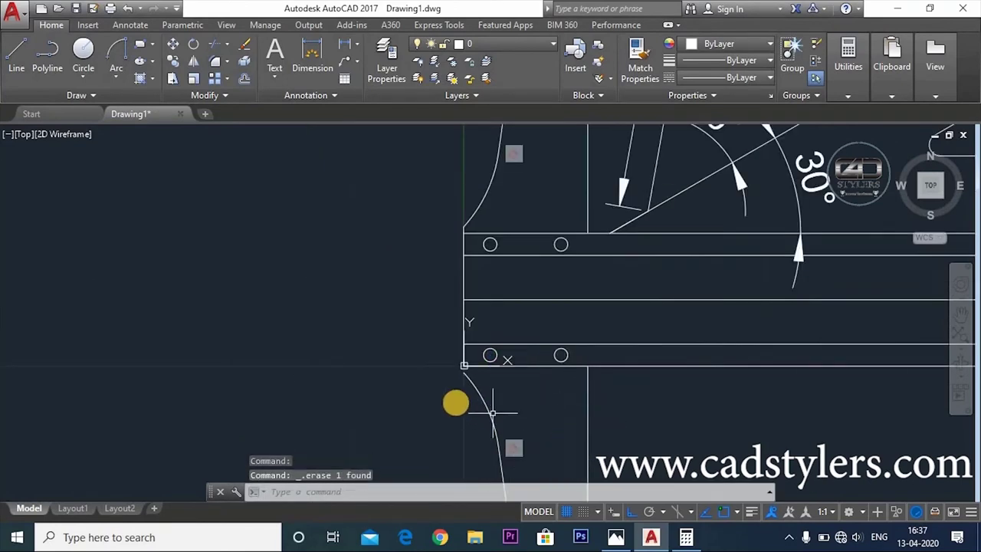
scroll(457, 399, "up", 3)
Begin a line at the bar's lower-left corner, then cancel it
type("L")
key("Return")
scroll(482, 451, "up", 3)
middle_click_drag(499, 452, 494, 369)
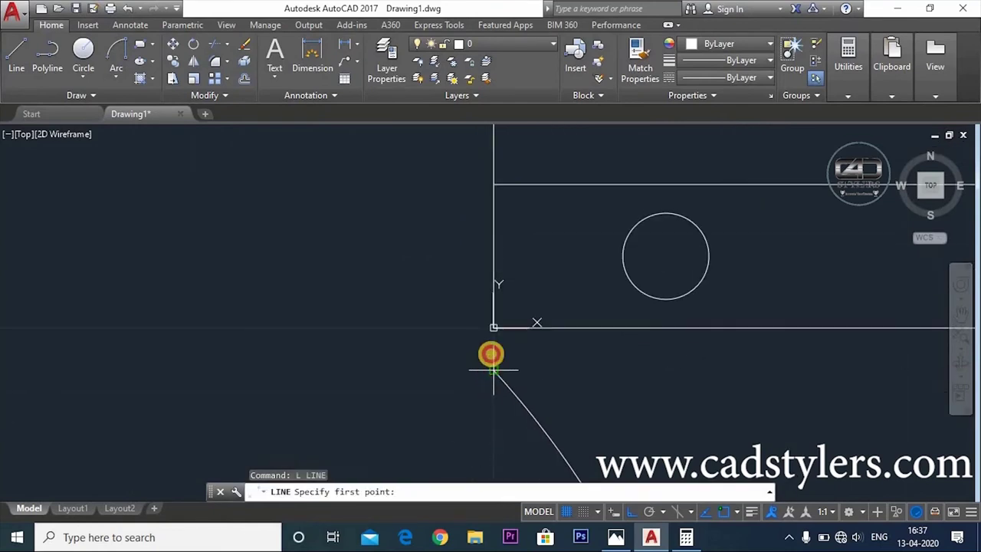
left_click(493, 328)
key("Escape")
scroll(521, 394, "down", 2)
middle_click_drag(636, 394, 502, 336)
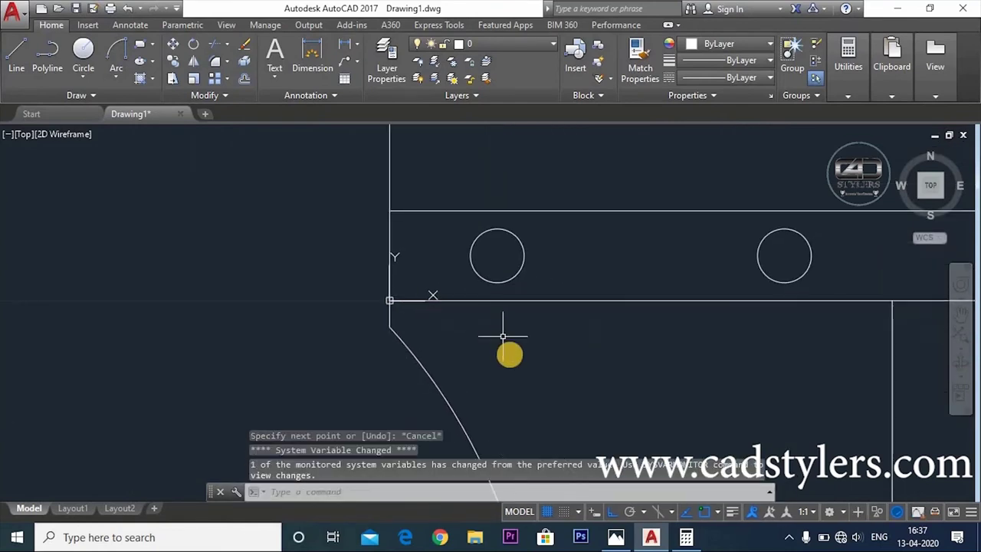
scroll(503, 336, "down", 2)
scroll(506, 269, "down", 2)
scroll(536, 407, "up", 2)
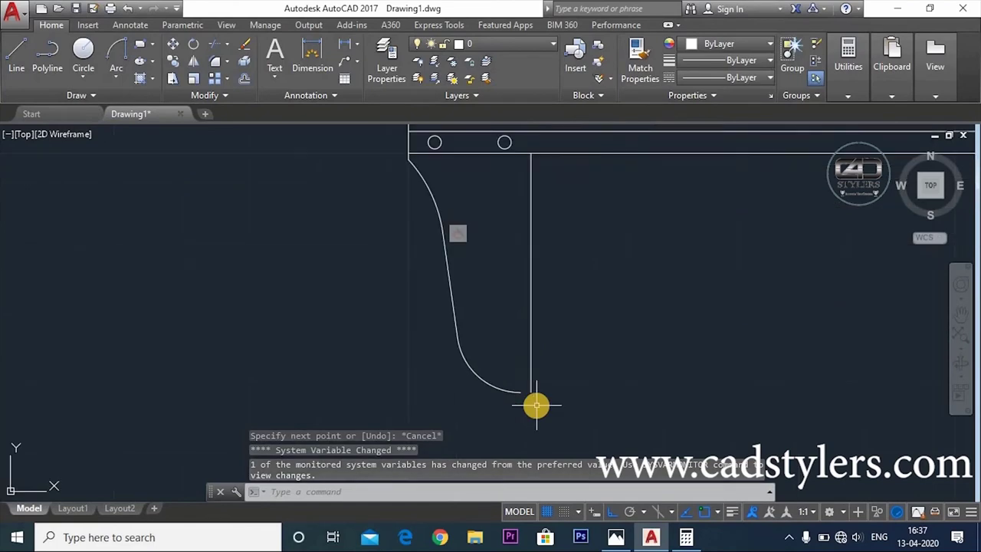
Draw a short line from the lower curved profile's end to the vertical edge
type("l")
key("Return")
scroll(529, 401, "up", 1)
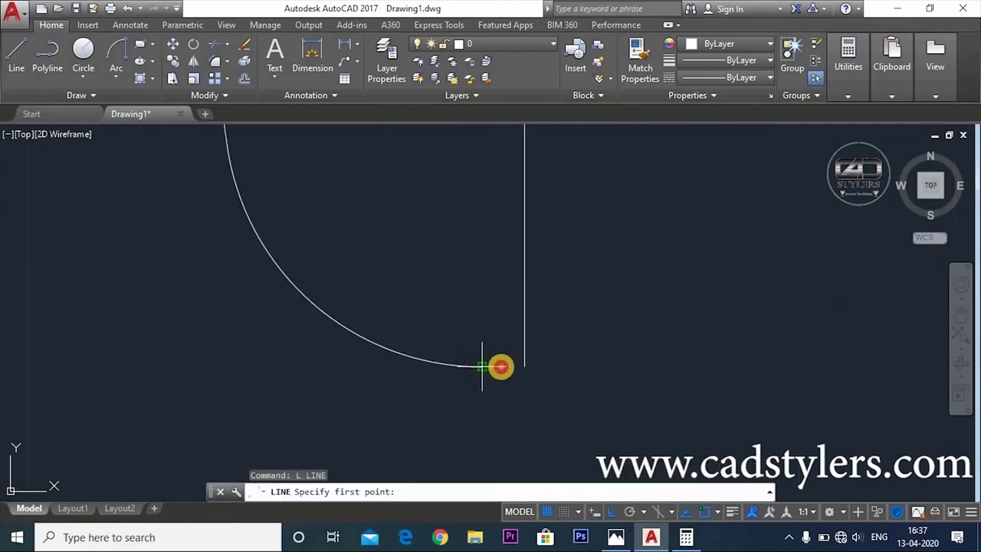
left_click(485, 366)
left_click(525, 367)
key("Escape")
scroll(587, 388, "down", 3)
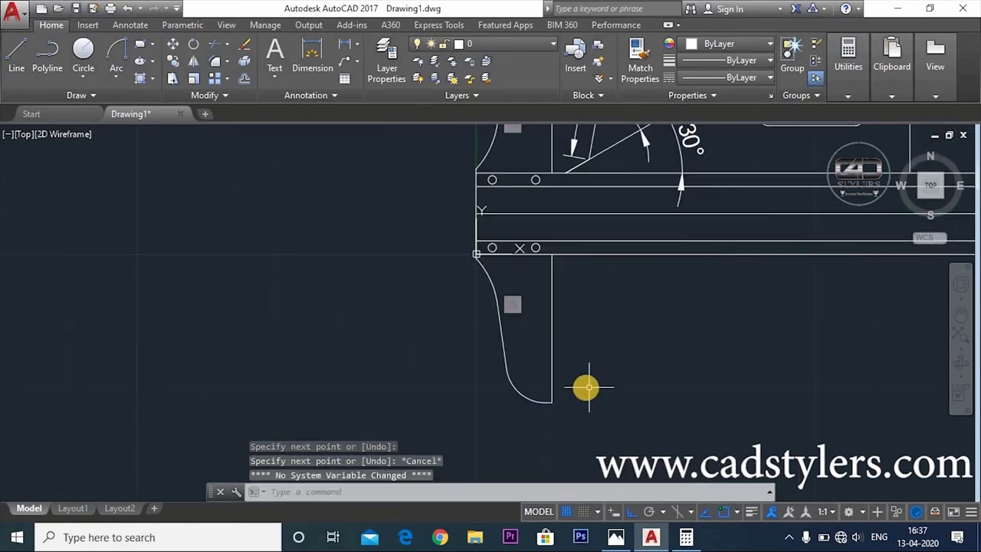
scroll(590, 422, "down", 1)
scroll(603, 449, "down", 1)
scroll(603, 387, "up", 1)
scroll(603, 389, "up", 1)
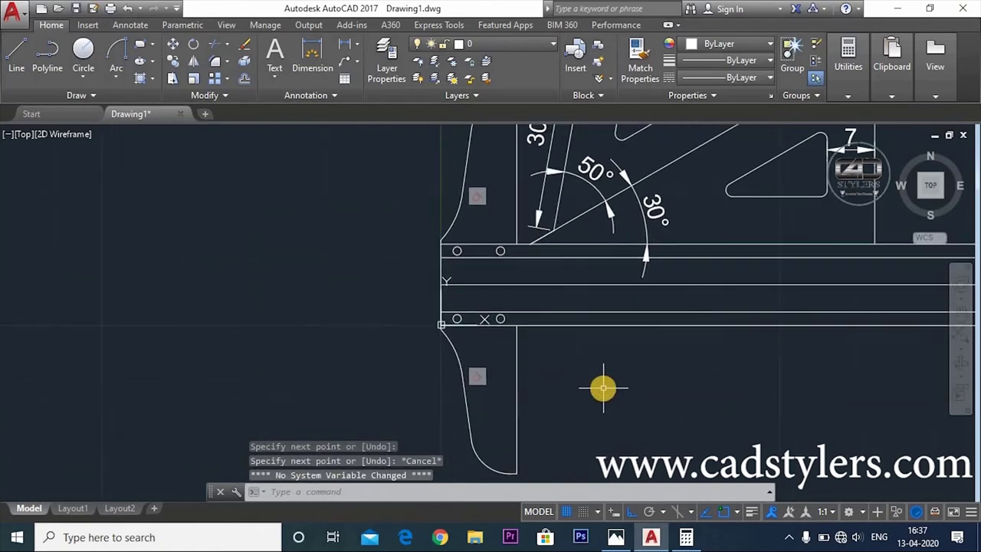
Start a linear dimension at the upper corner and check the reference exercise image
key("Escape")
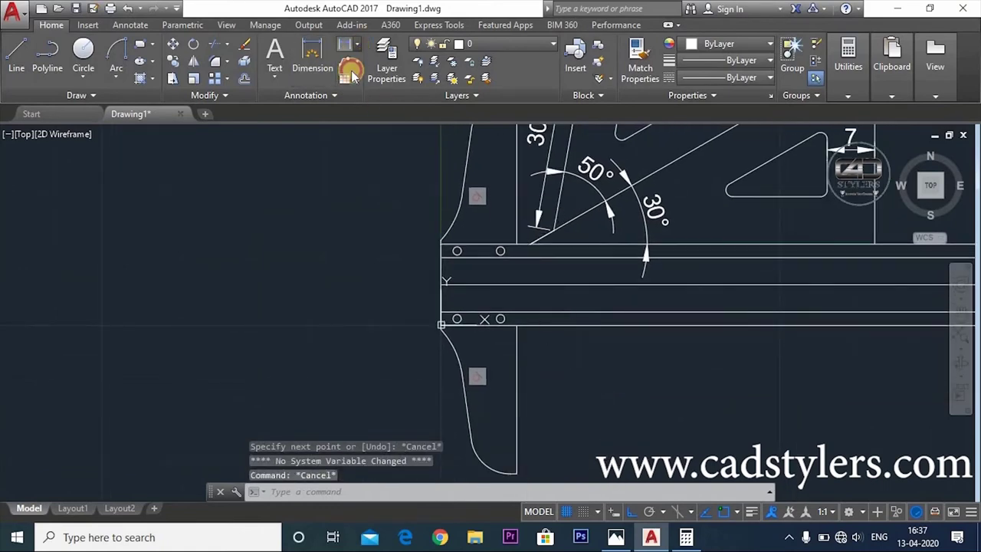
left_click(353, 73)
left_click(367, 93)
scroll(427, 211, "up", 1)
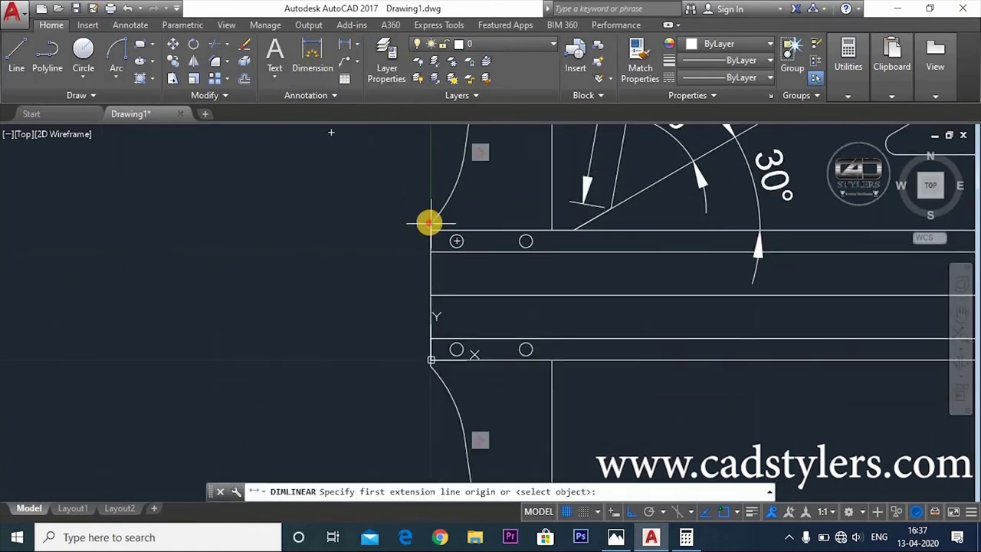
left_click(429, 223)
key("alt+Tab")
scroll(283, 328, "up", 2)
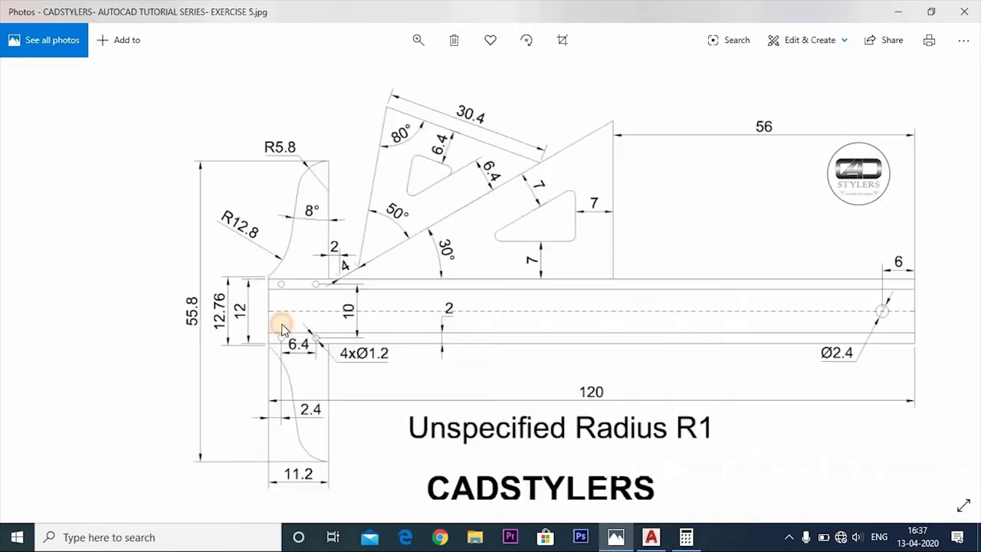
scroll(284, 328, "up", 2)
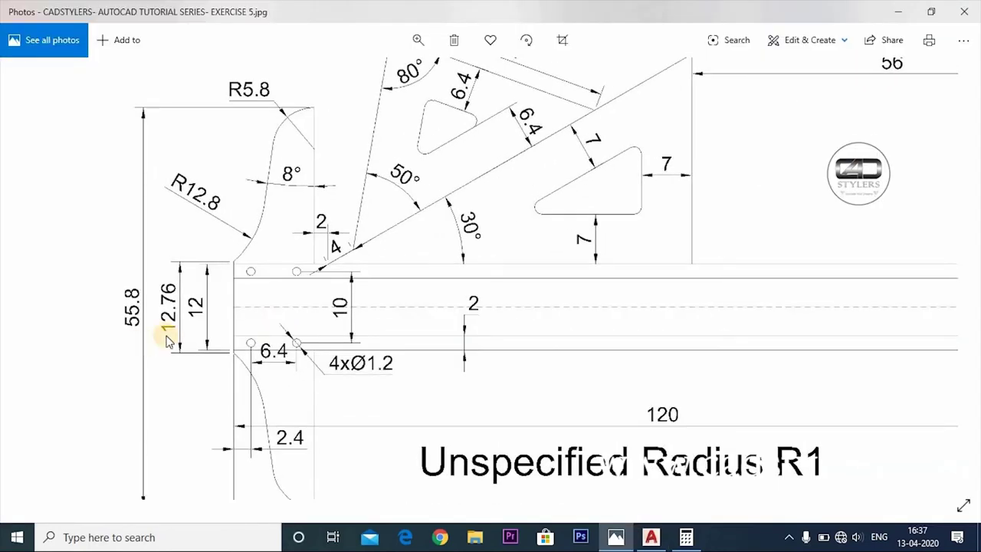
Place the 12.76 vertical dimension left of the bar
key("alt+Tab")
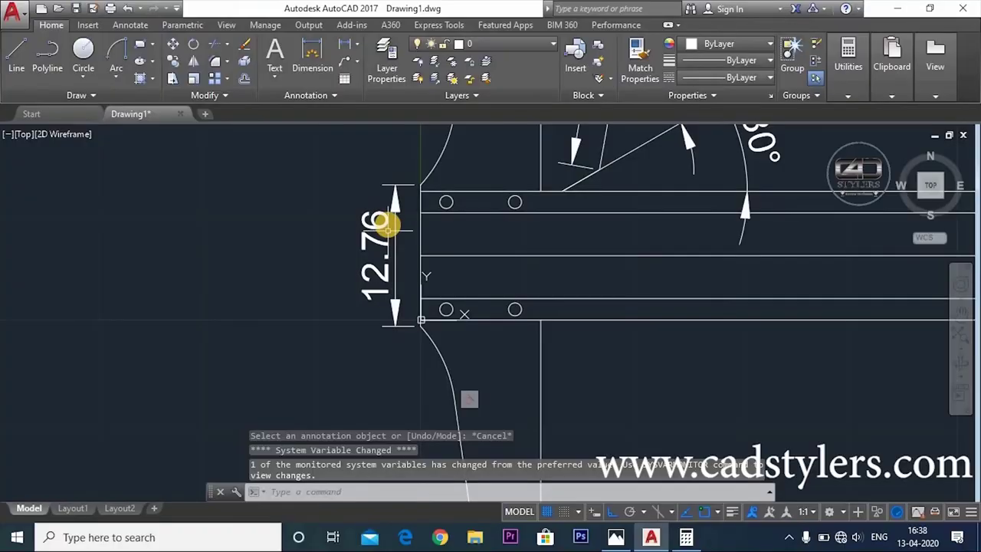
left_click(368, 287)
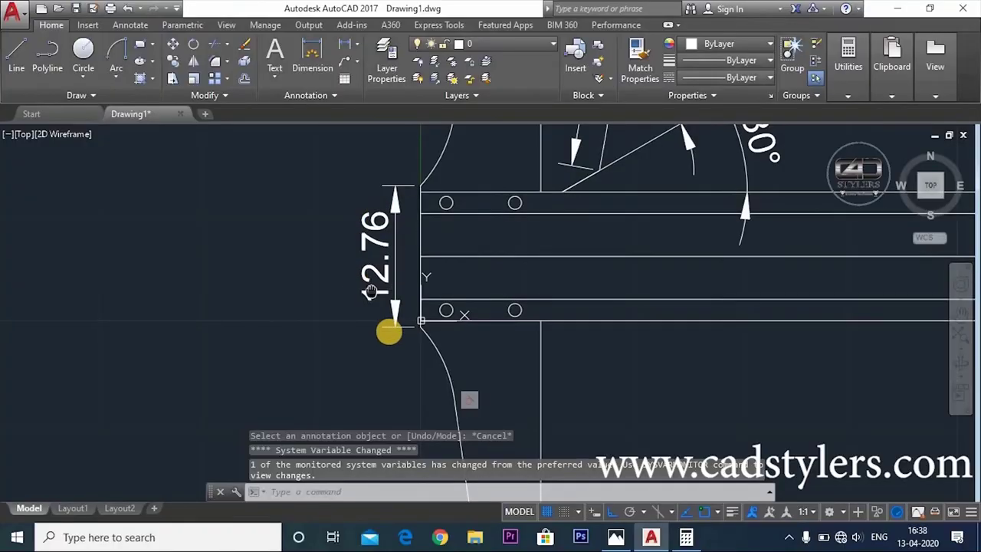
scroll(389, 326, "down", 1)
scroll(398, 230, "down", 1)
Add a 55,8 overall height dimension spanning both curved profiles, then compare with the reference
key("Return")
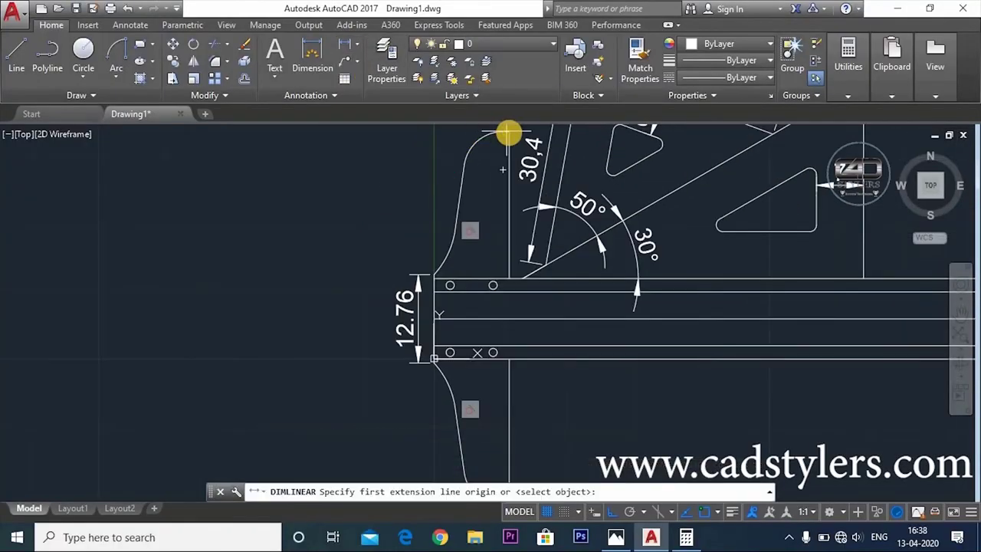
left_click(511, 136)
middle_click_drag(548, 460, 543, 284)
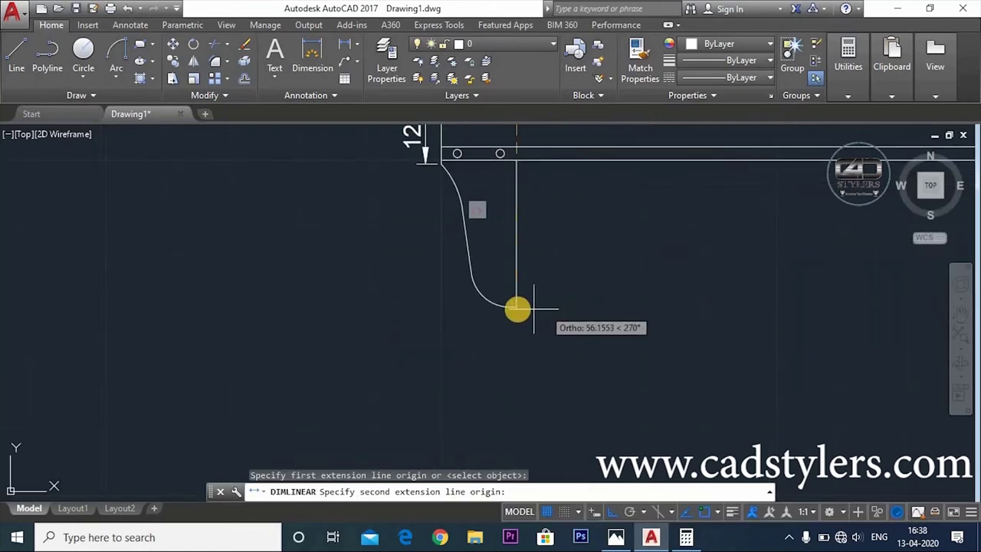
left_click(515, 309)
scroll(417, 296, "down", 1)
left_click(416, 296)
scroll(417, 295, "up", 1)
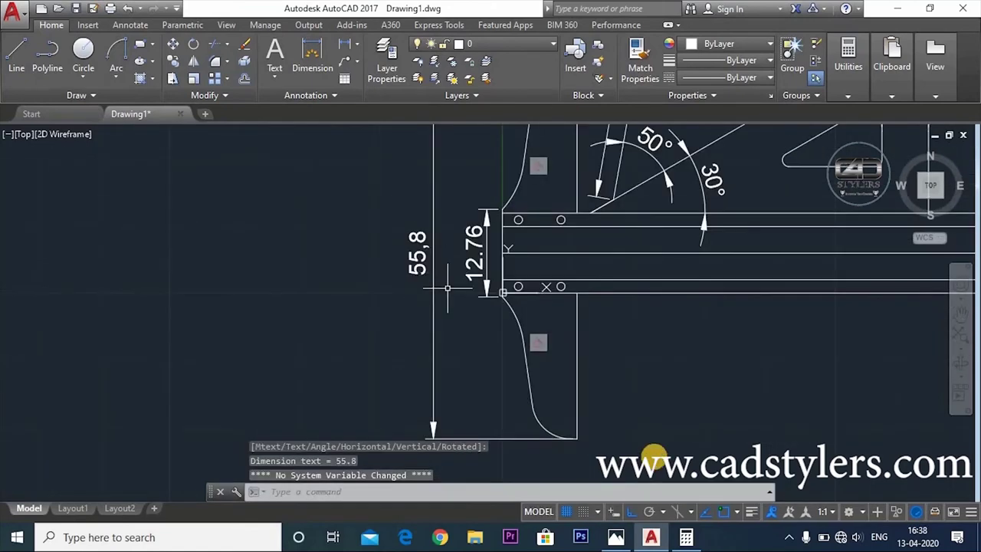
left_click(619, 536)
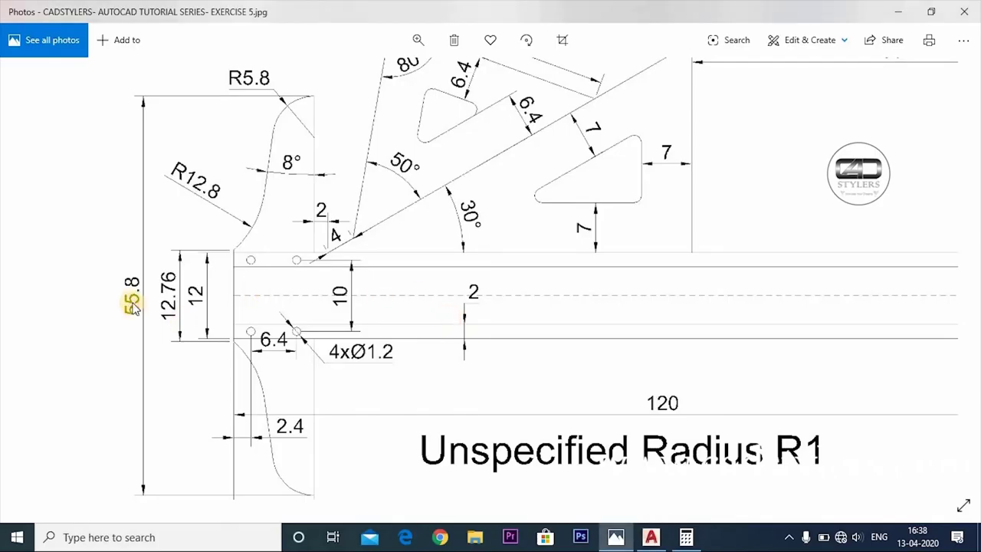
scroll(333, 352, "down", 1)
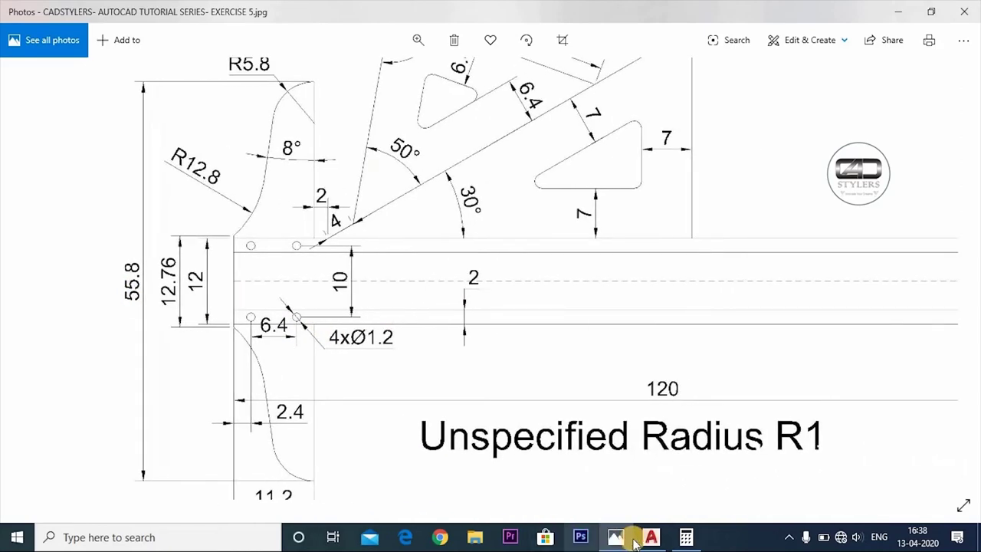
left_click(642, 496)
Add a 12 linear dimension across the bar's height
middle_click_drag(517, 237, 495, 321)
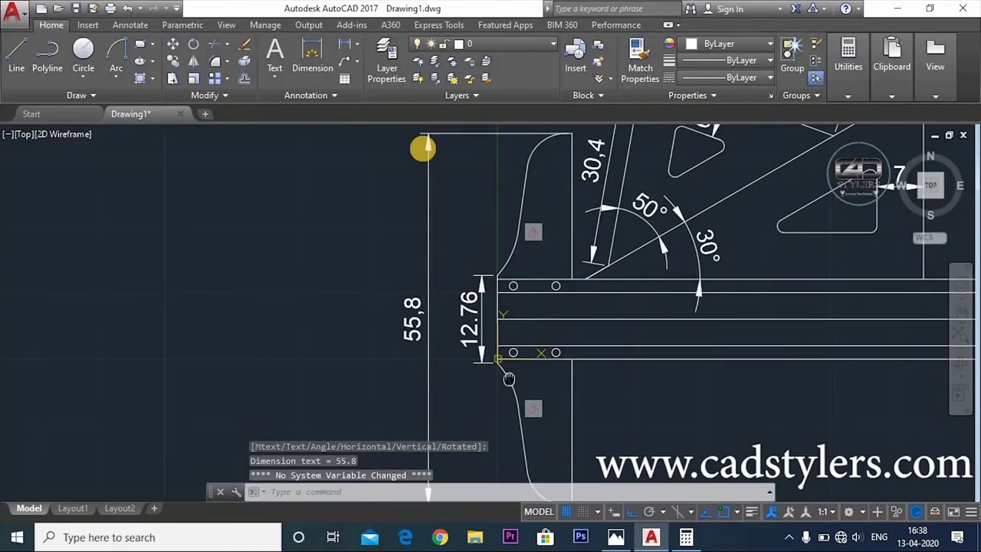
left_click(357, 46)
left_click(482, 299)
scroll(475, 322, "up", 3)
scroll(510, 389, "down", 1)
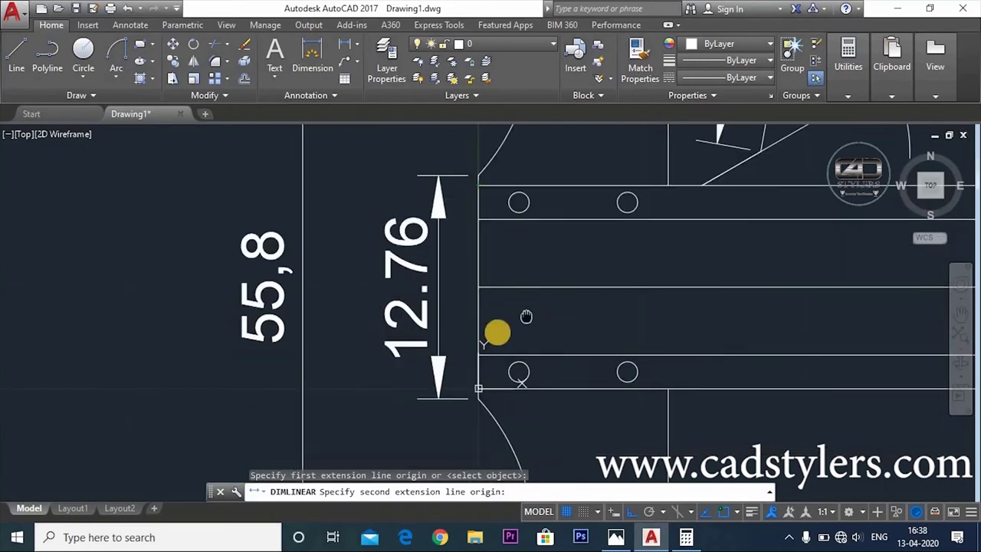
scroll(481, 362, "up", 3)
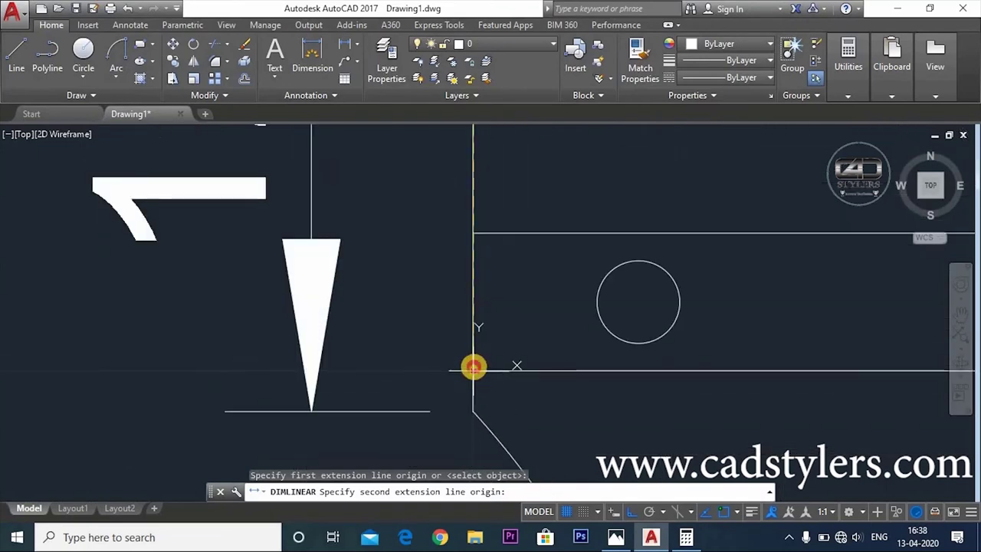
scroll(473, 366, "down", 3)
key("Escape")
Move the 12.76 dimension further left beside the 12 dimension
left_click(355, 248)
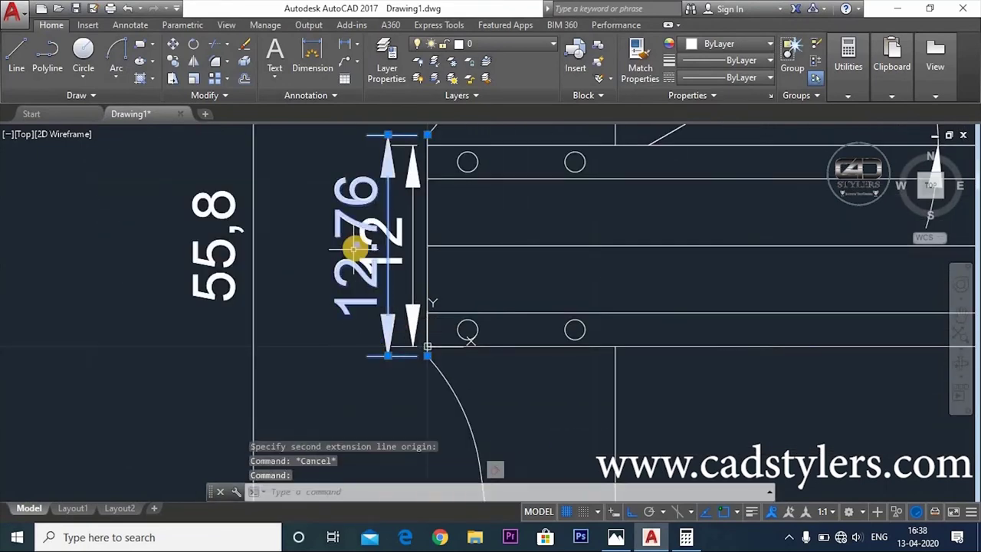
left_click(355, 245)
scroll(365, 281, "down", 2)
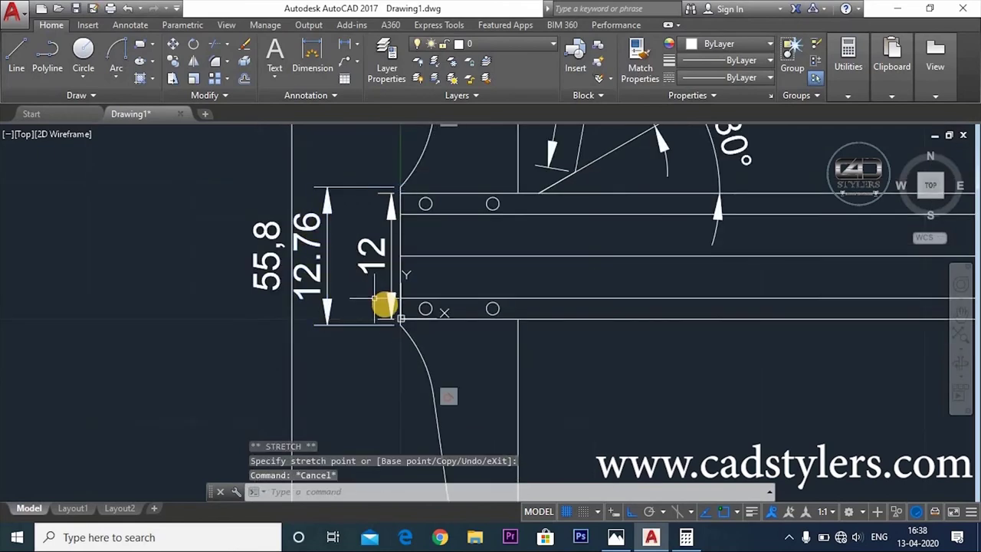
scroll(407, 309, "down", 2)
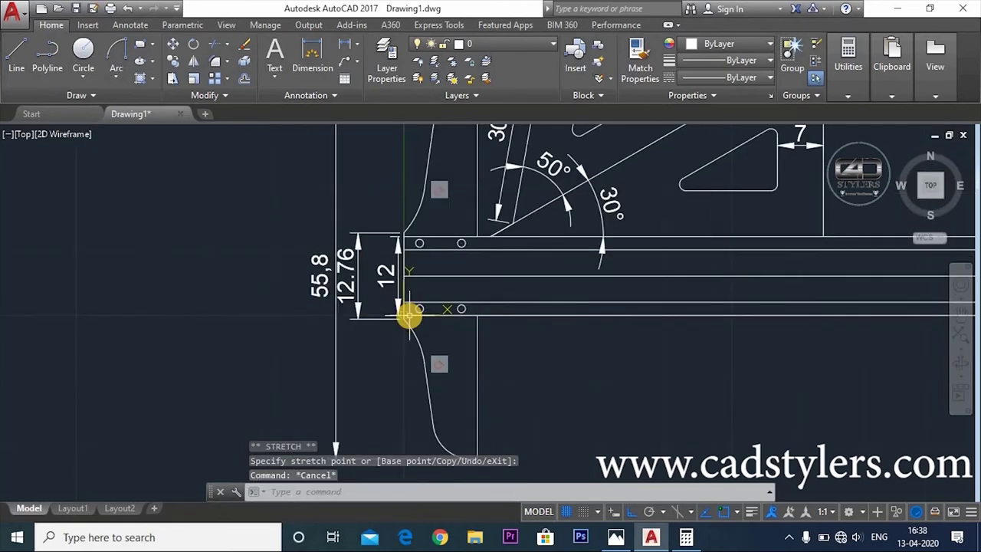
scroll(447, 366, "down", 2)
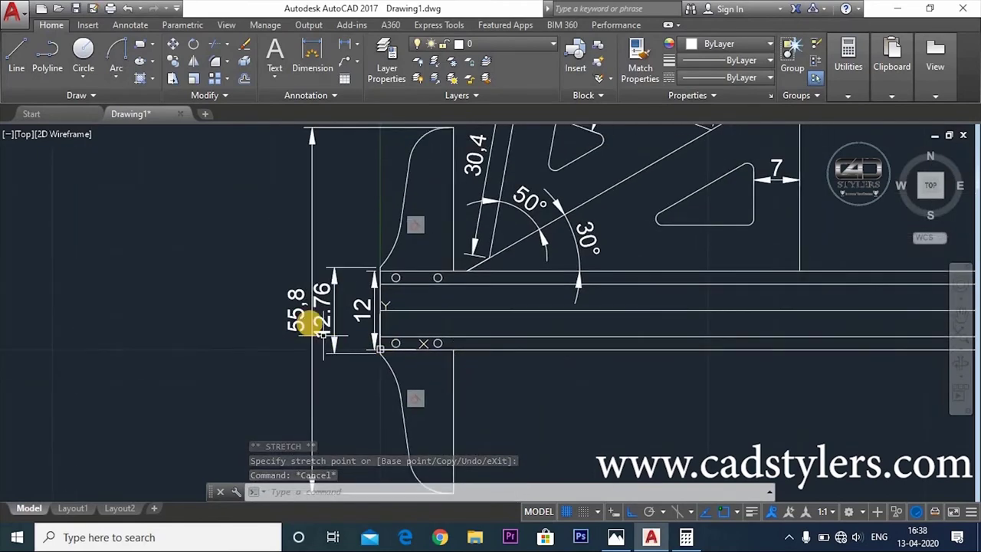
scroll(519, 394, "down", 2)
scroll(534, 400, "down", 1)
Dimension the bar's overall length with a 120 linear dimension below it
middle_click_drag(630, 383, 535, 401)
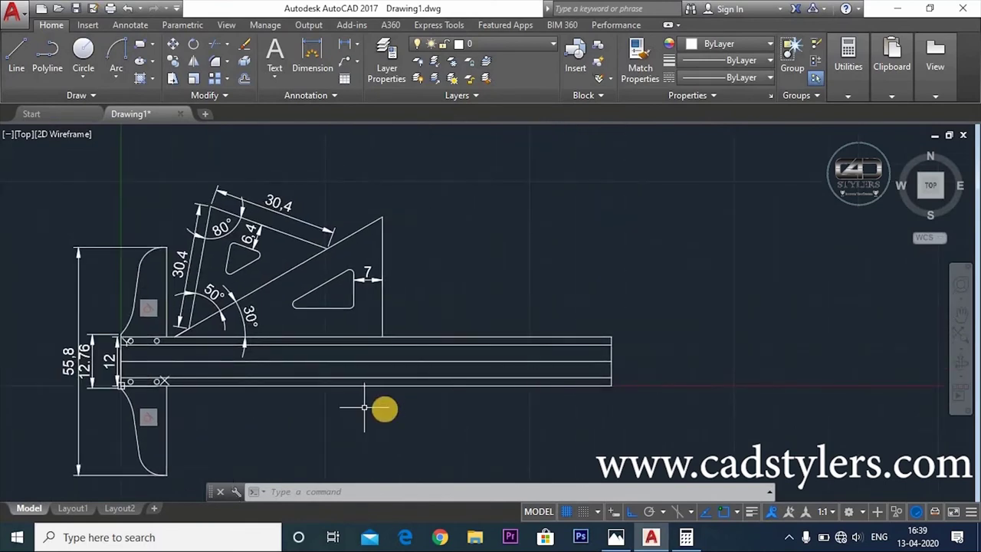
middle_click_drag(365, 407, 425, 407)
left_click(345, 45)
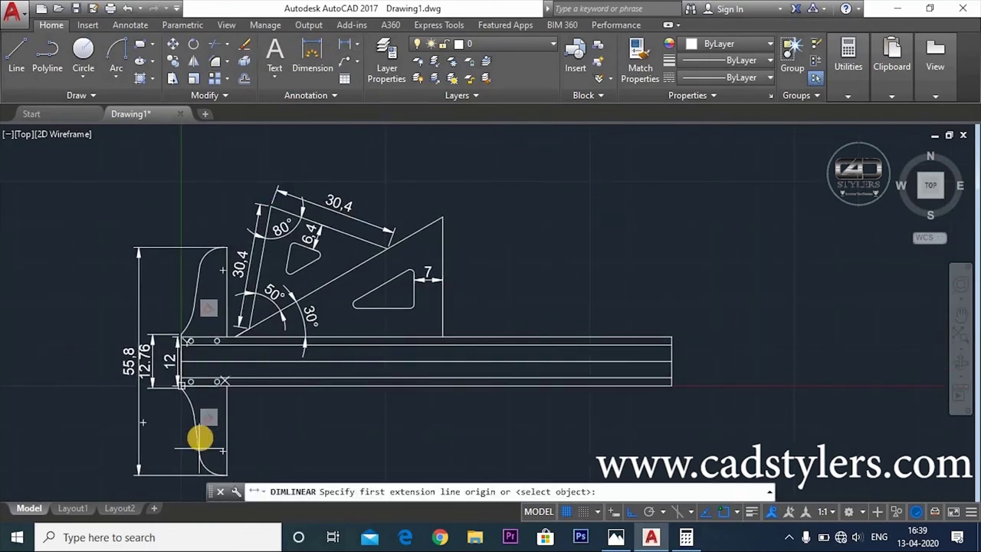
scroll(199, 445, "up", 4)
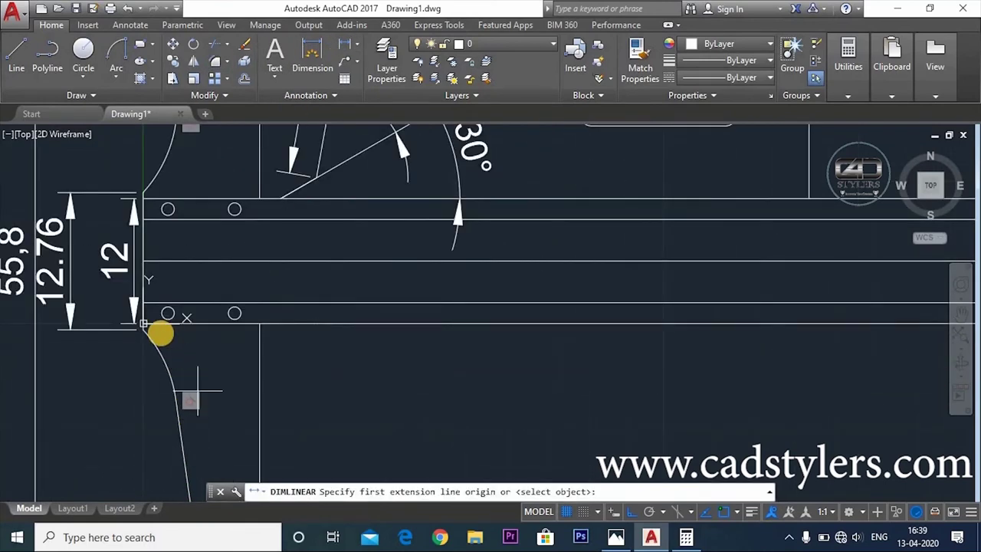
left_click(140, 318)
scroll(140, 318, "down", 4)
left_click(705, 322)
left_click(587, 379)
scroll(563, 416, "up", 2)
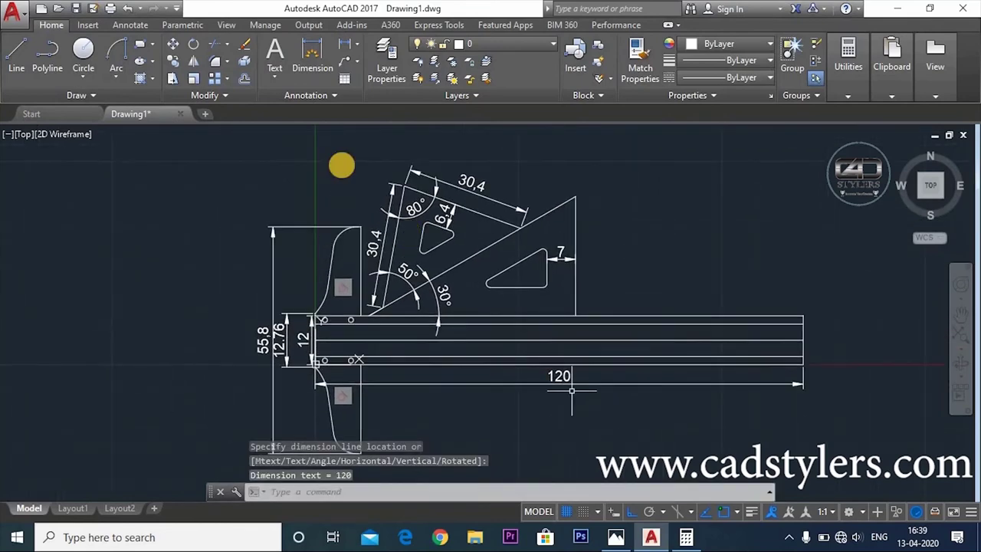
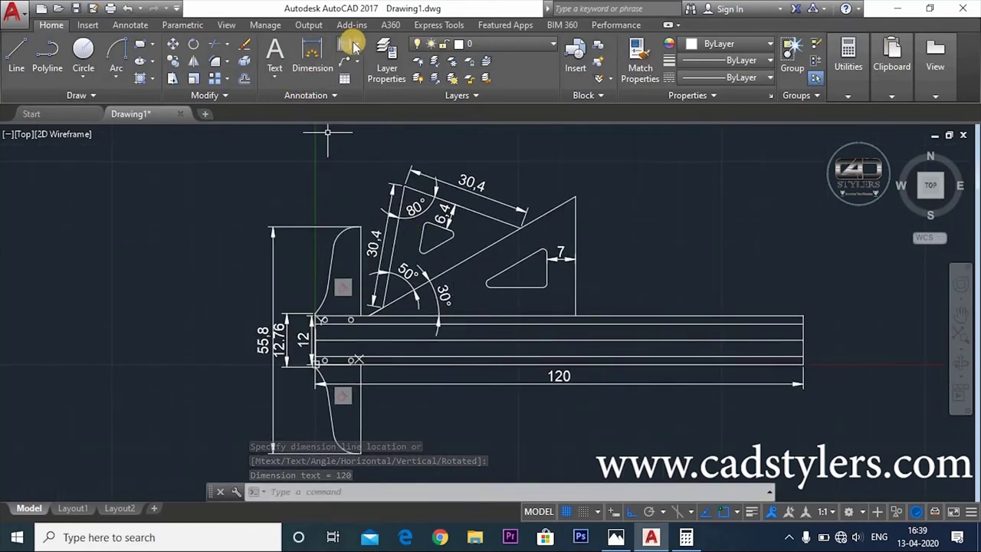
Dimension the 56 span from the triangle corner to the bar's right end
left_click(355, 47)
left_click(575, 315)
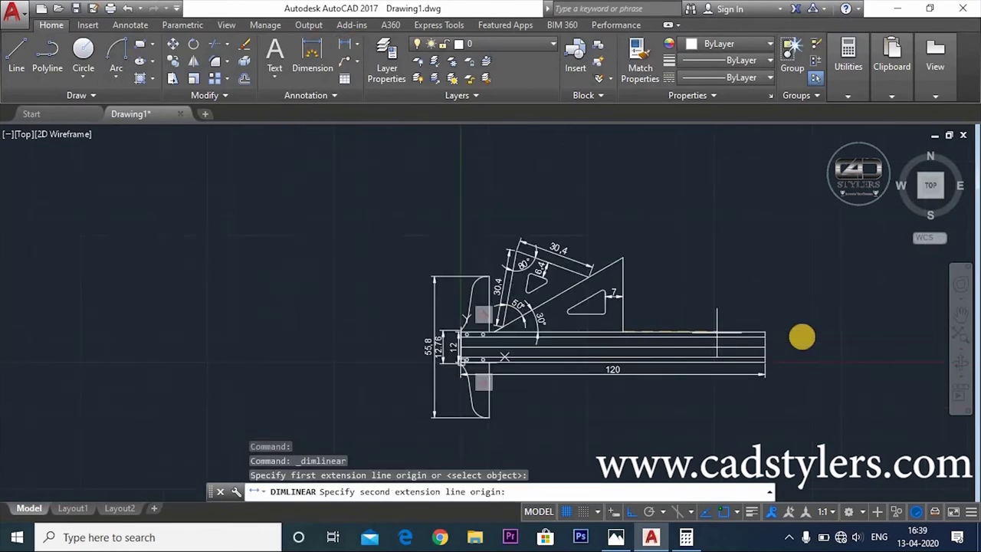
scroll(764, 332, "up", 4)
left_click(756, 330)
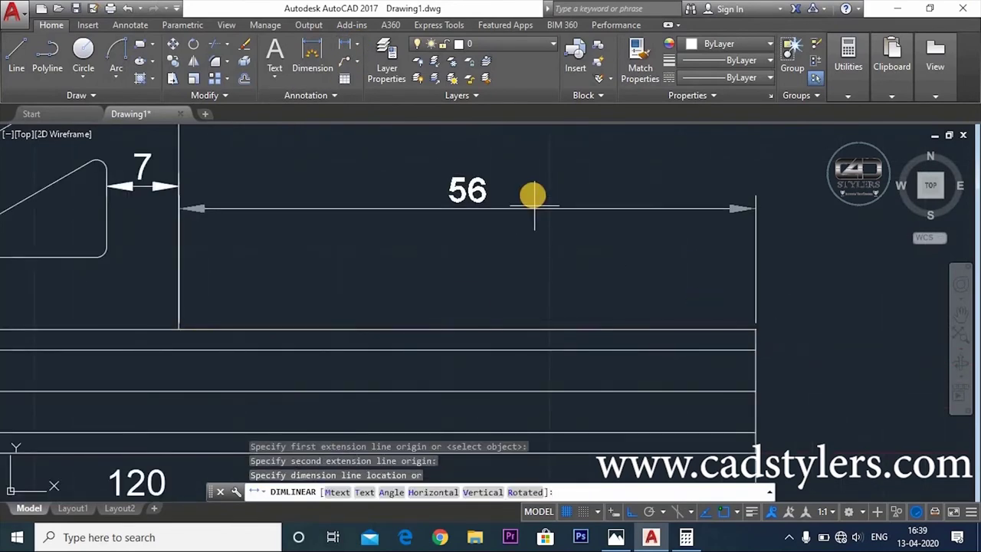
left_click(532, 201)
scroll(540, 260, "down", 5)
scroll(542, 284, "up", 2)
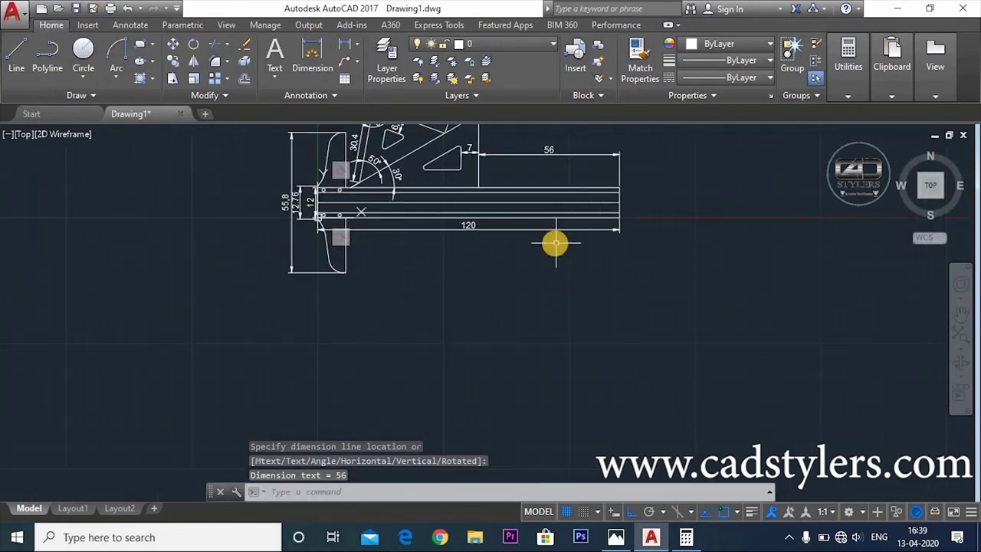
scroll(536, 279, "up", 1)
scroll(361, 373, "down", 2)
scroll(319, 353, "up", 5)
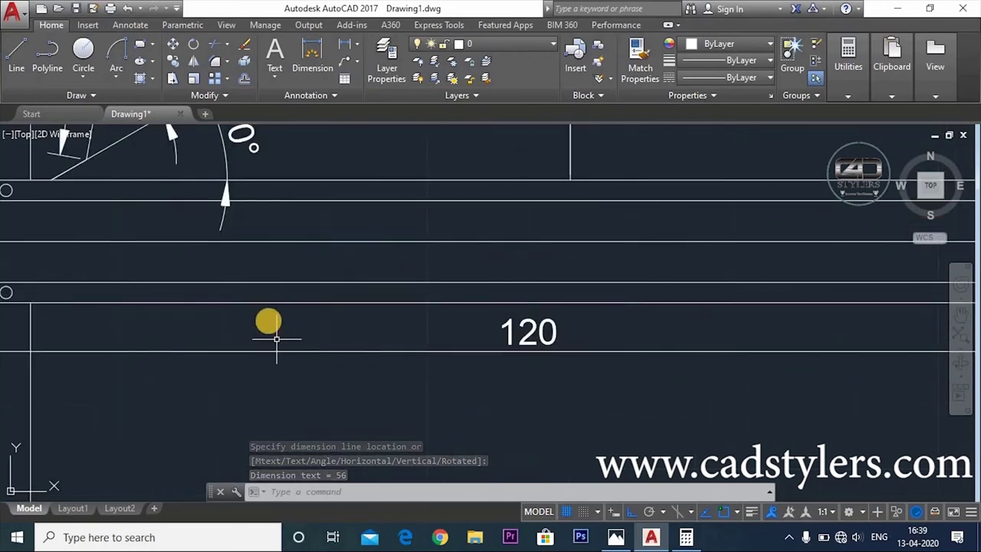
Add a vertical 2 dimension between the two close bar lines
key("Return")
left_click(265, 303)
left_click(265, 283)
left_click(284, 293)
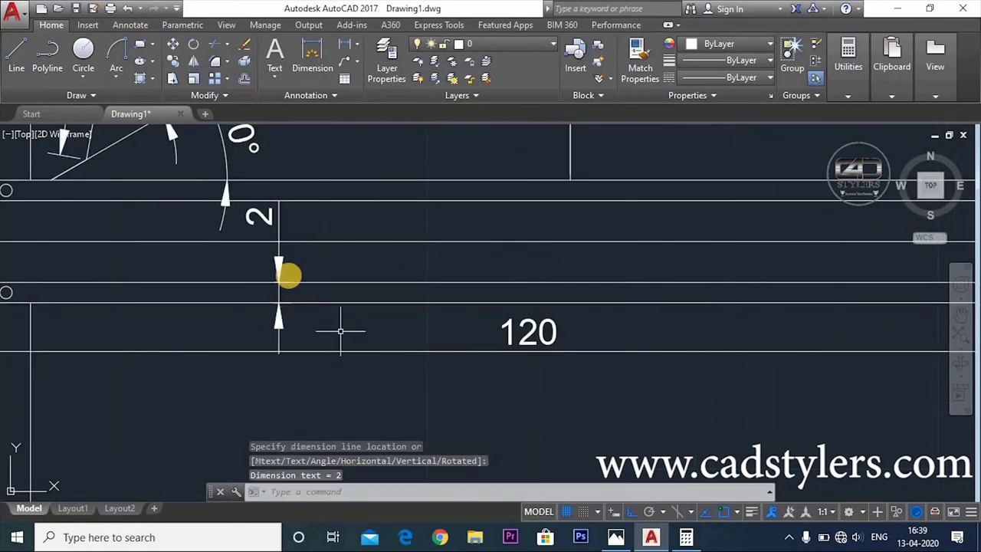
left_click(263, 221)
left_click(279, 303)
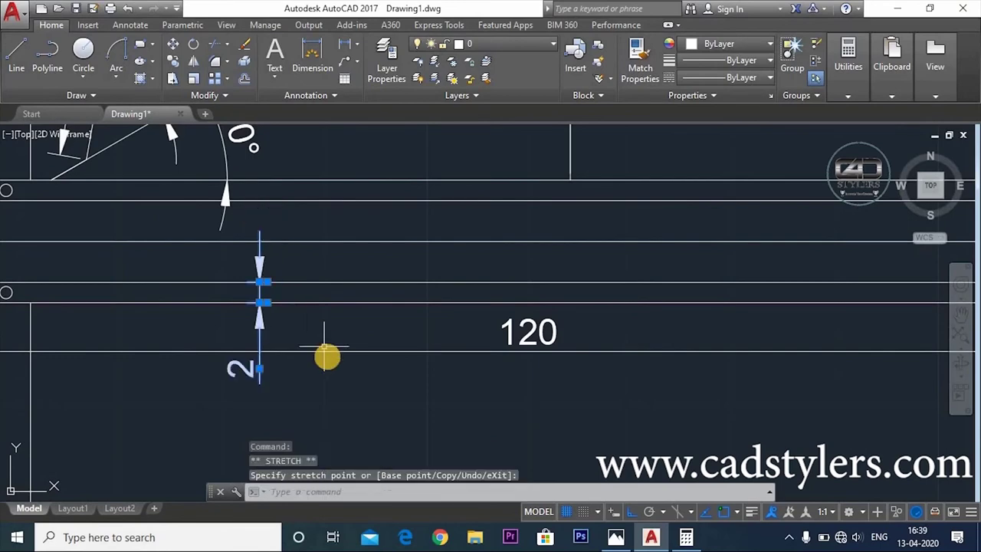
scroll(324, 355, "down", 4)
scroll(376, 441, "down", 1)
key("Escape")
mouse_move(377, 412)
middle_mouse_down()
mouse_move(452, 337)
mouse_move(454, 446)
middle_mouse_up()
scroll(583, 353, "up", 2)
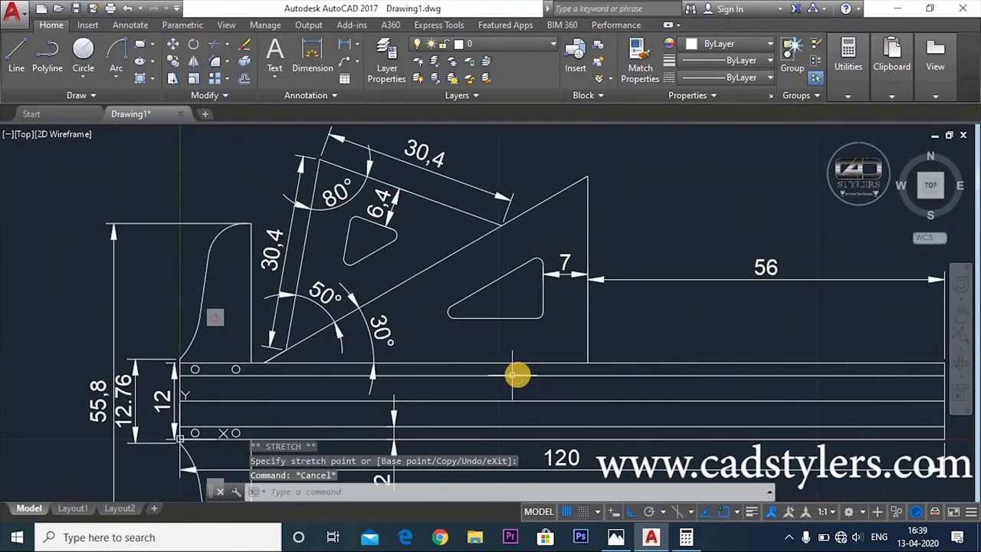
Dimension the 7 clearance from the small triangle's corner down to the bar top
left_click(350, 45)
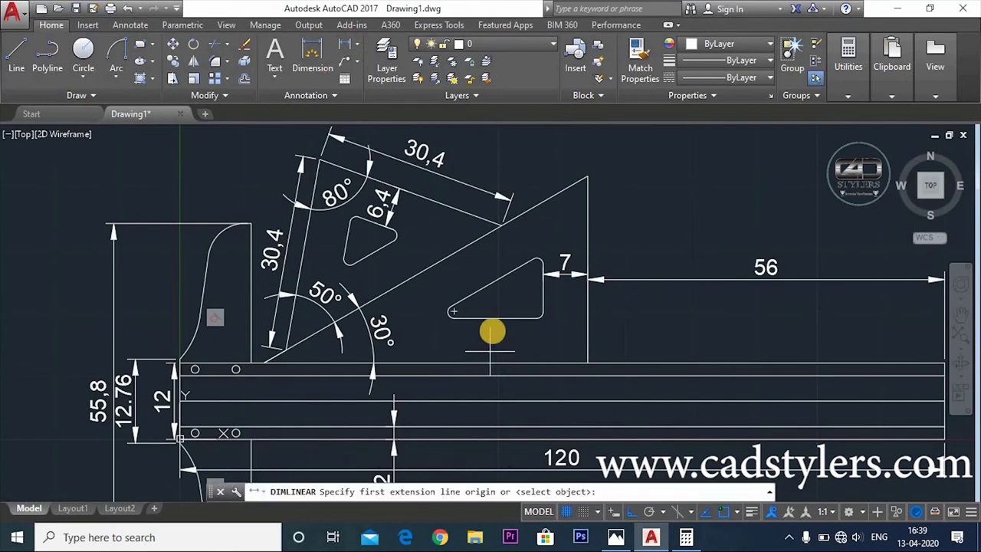
left_click(497, 317)
left_click(498, 363)
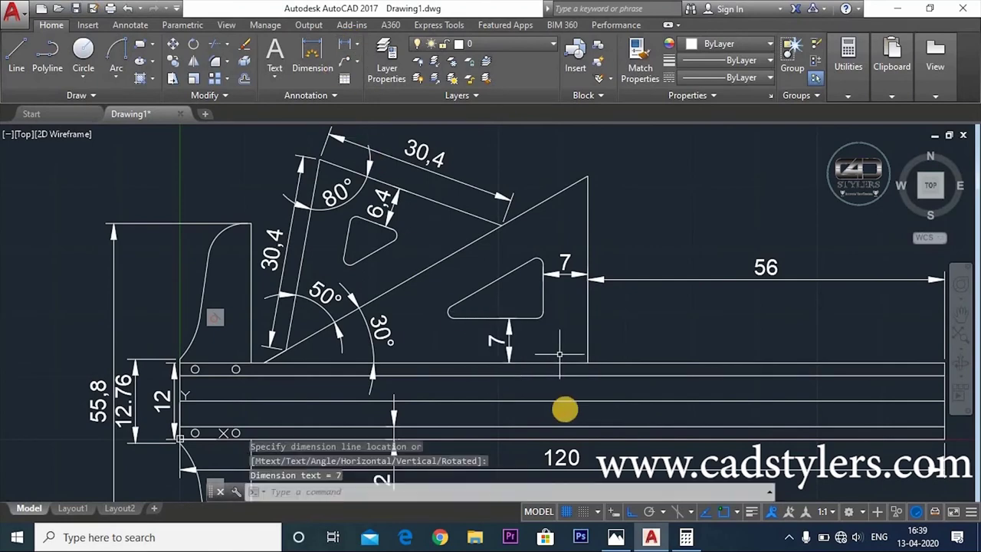
left_click(509, 388)
key("Return")
Add an aligned 7 dimension from the lower triangular hole to the sloped edge
left_click(357, 44)
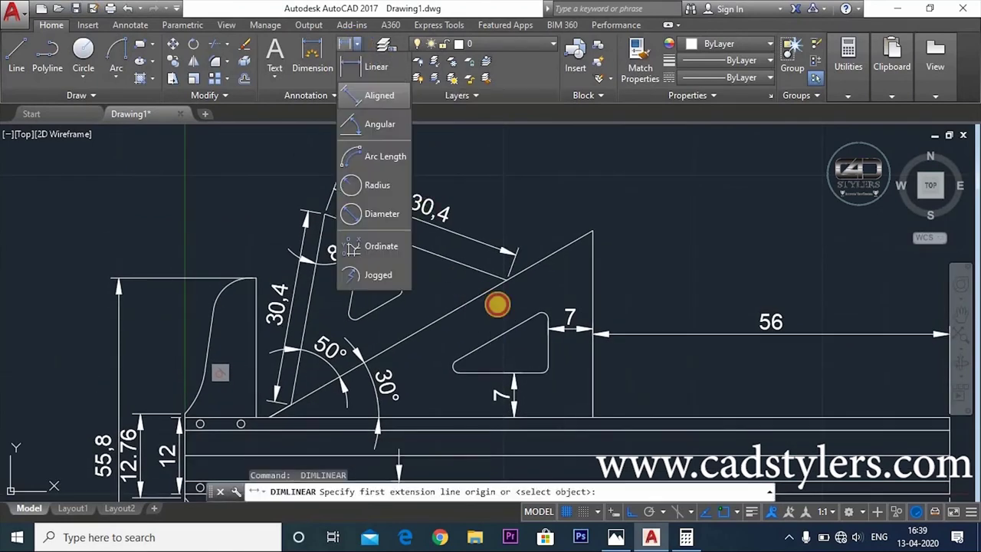
left_click(368, 92)
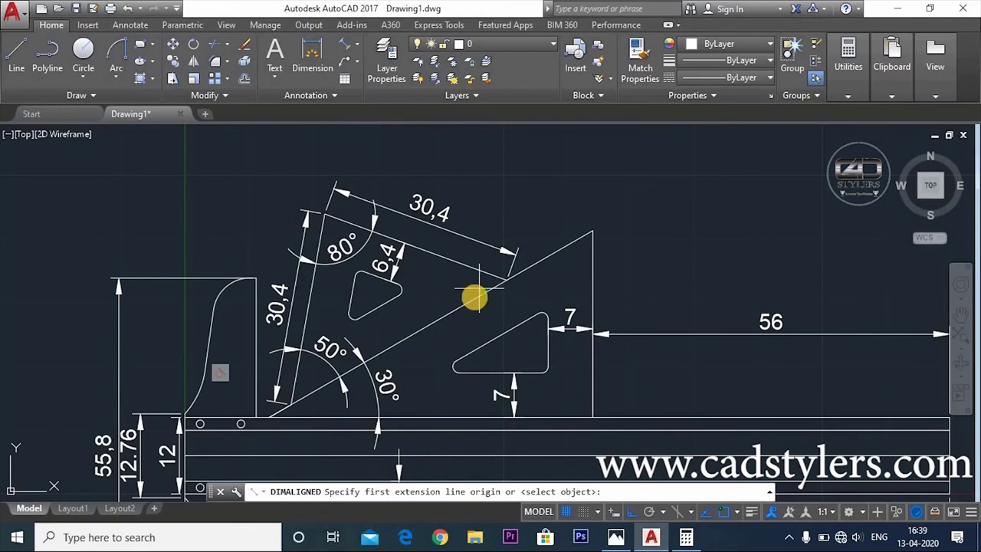
left_click(497, 337)
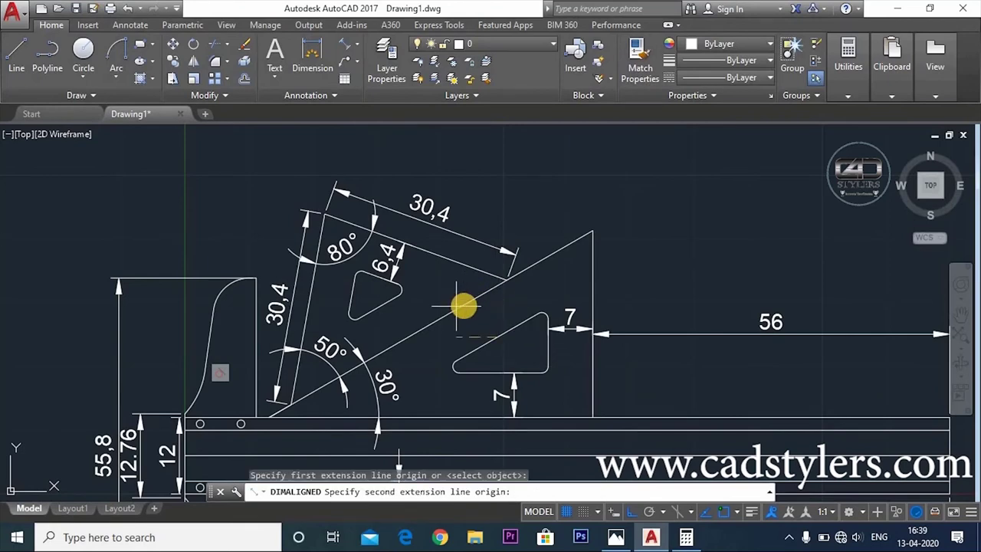
left_click(474, 297)
left_click(481, 312)
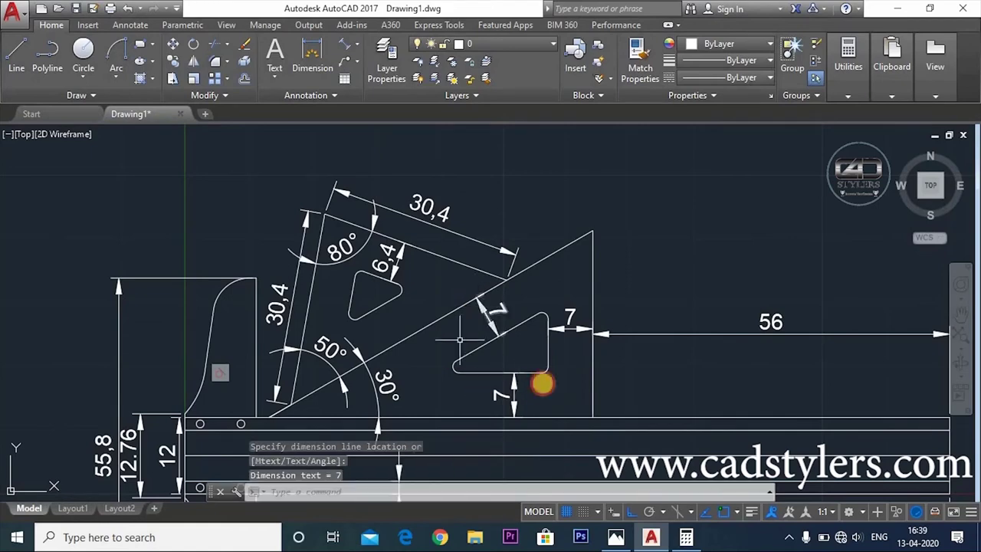
middle_click_drag(607, 372, 655, 348)
Add an aligned 6,4 dimension from the upper triangular hole to the sloped edge
key("Return")
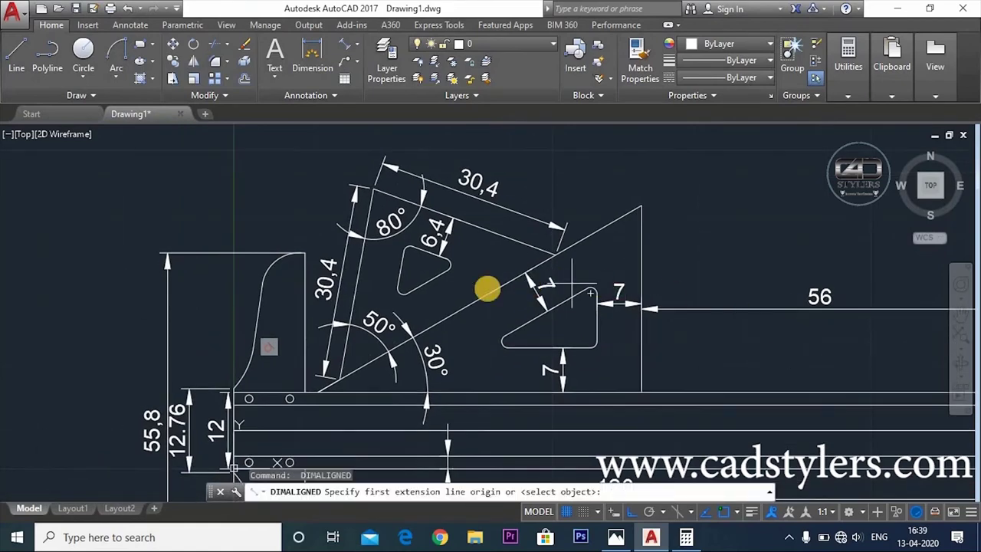
left_click(428, 283)
left_click(463, 304)
left_click(454, 293)
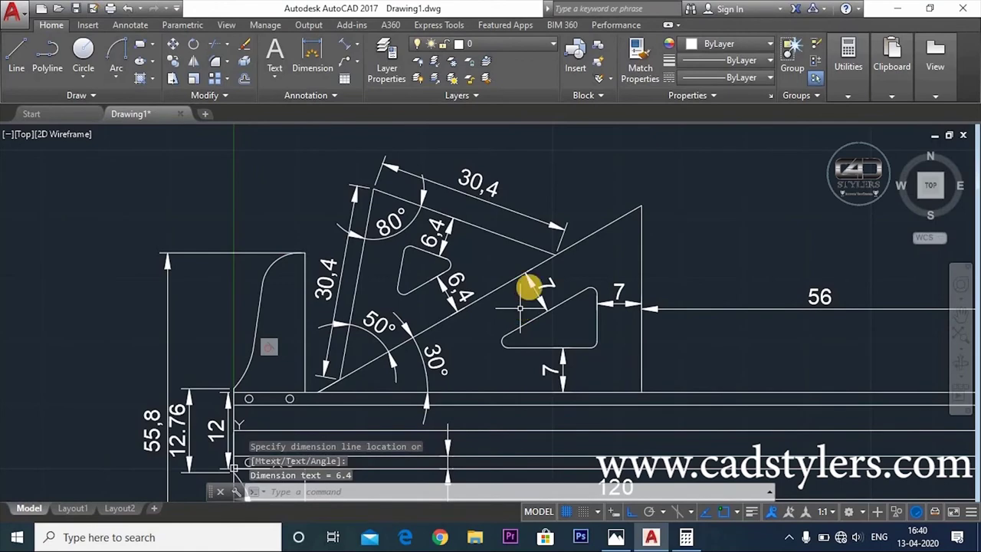
middle_click_drag(529, 287, 597, 245)
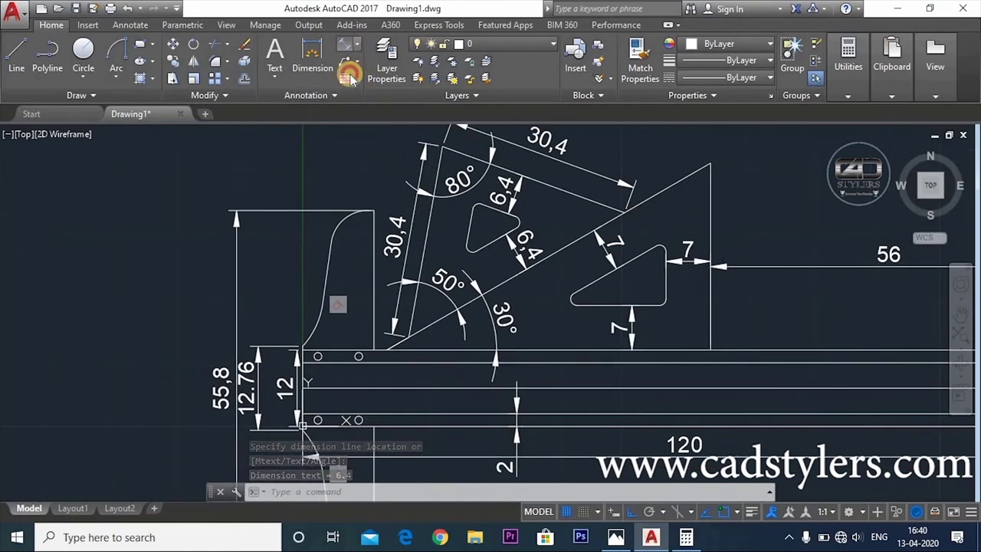
left_click(350, 74)
Dimension the profile's upper and lower arcs as R5,8 and R12,5
left_click(375, 185)
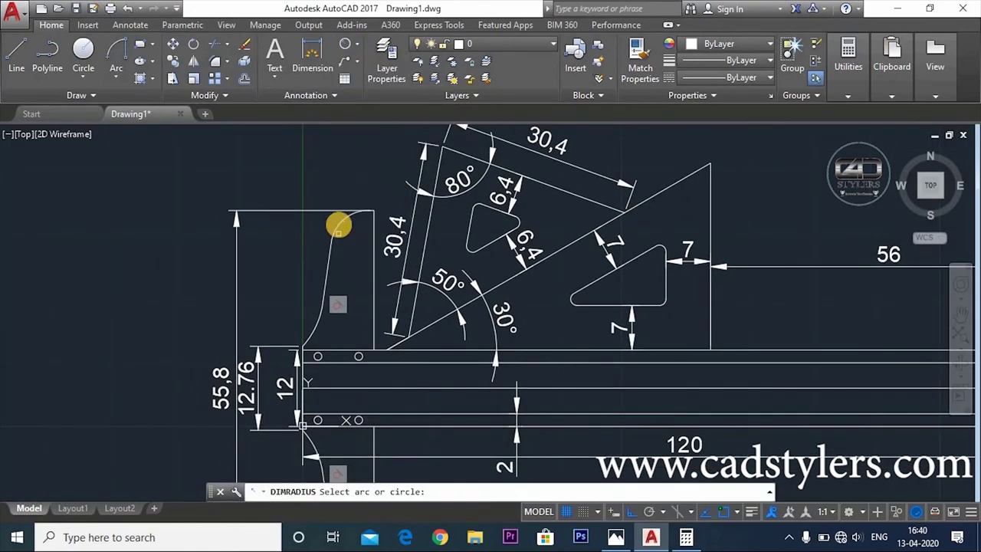
left_click(336, 216)
left_click(340, 200)
left_click(314, 53)
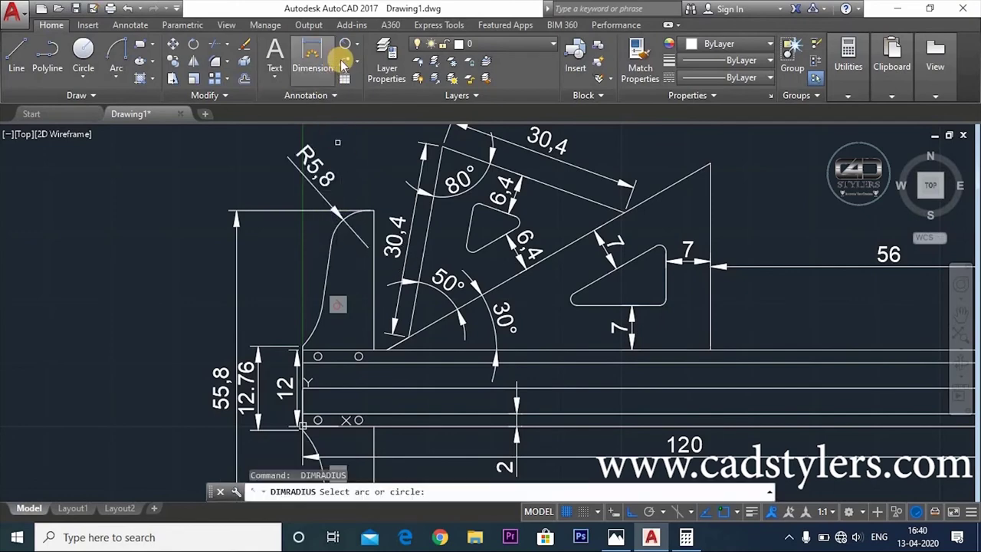
left_click(291, 314)
left_click(339, 302)
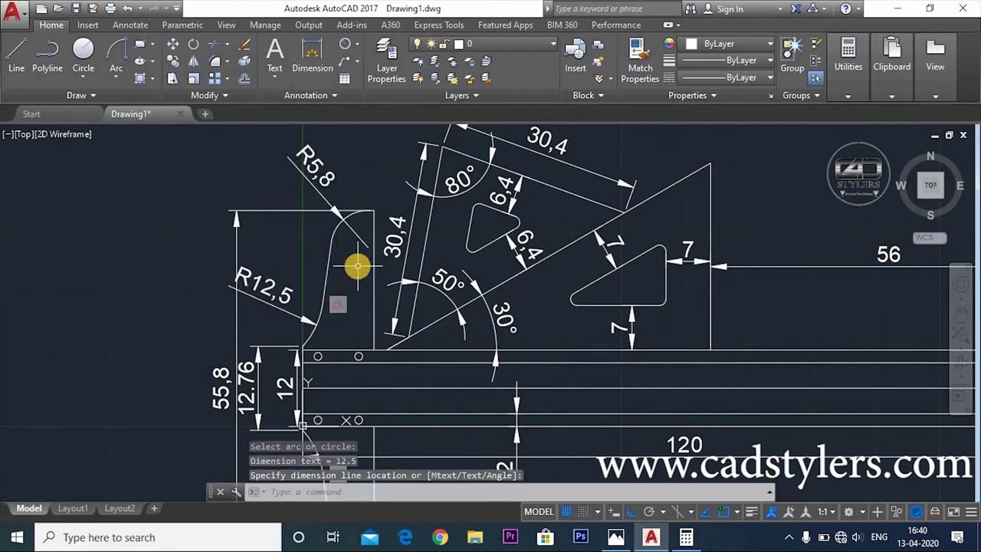
key("Return")
Add an 8° angular dimension between the slanted line and the vertical edge
left_click(355, 44)
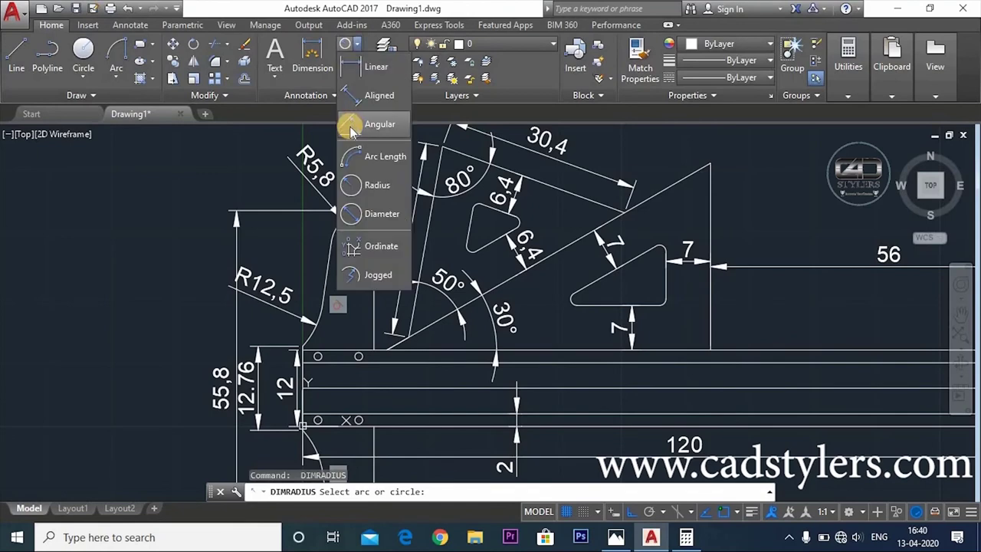
left_click(364, 285)
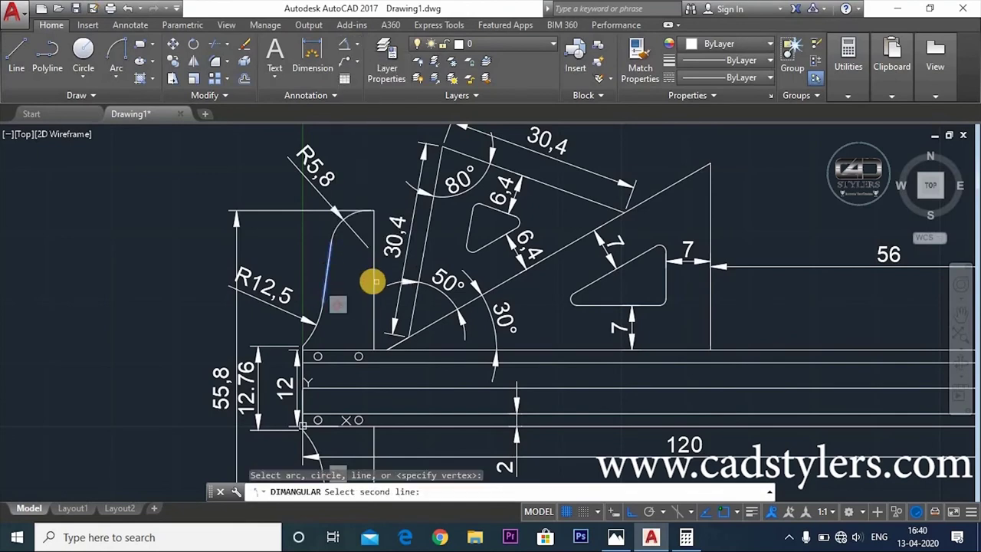
left_click(358, 284)
left_click(359, 278)
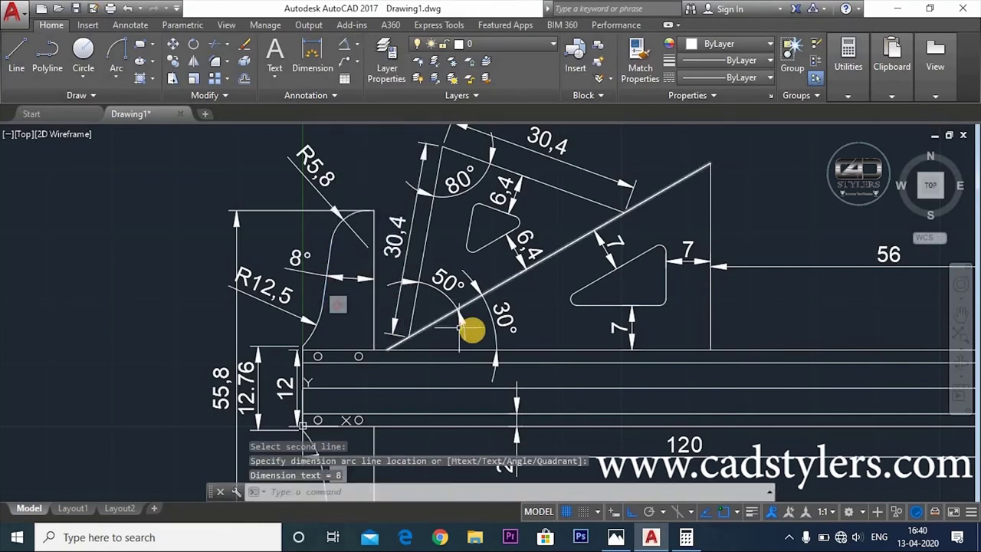
scroll(407, 325, "down", 3)
scroll(345, 324, "up", 2)
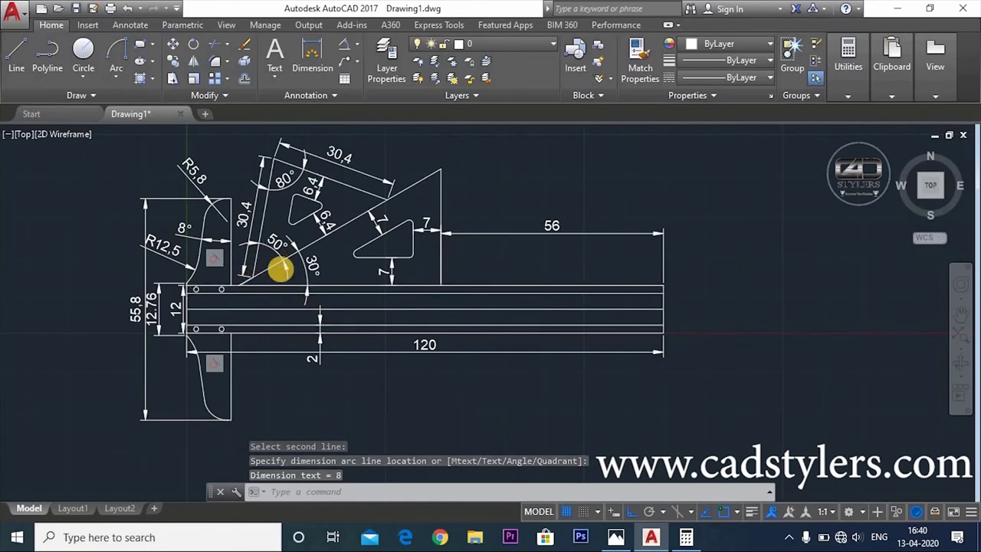
scroll(280, 268, "up", 5)
scroll(426, 303, "down", 4)
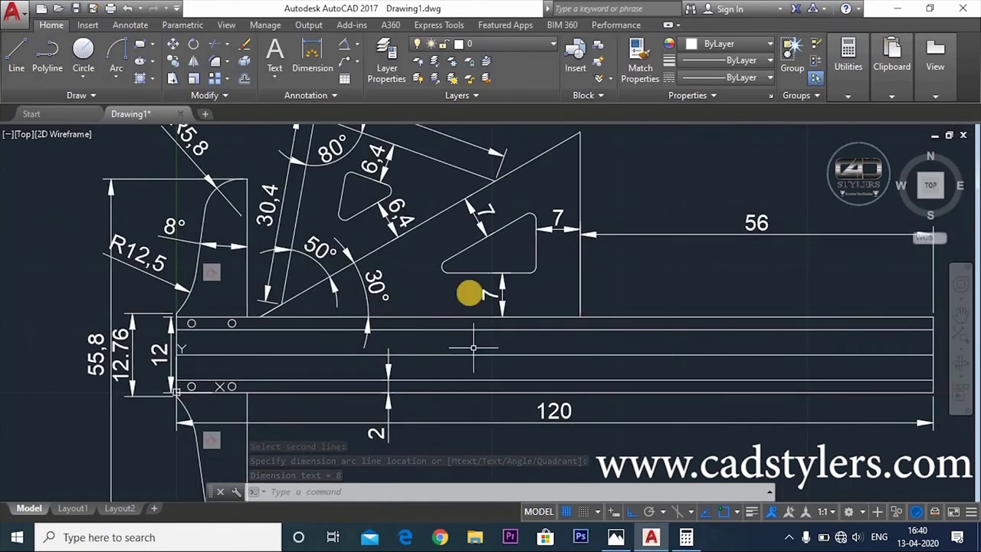
middle_click_drag(448, 314, 396, 255)
Mark the small triangle's corner fillet with an R1 radius dimension
left_click(355, 44)
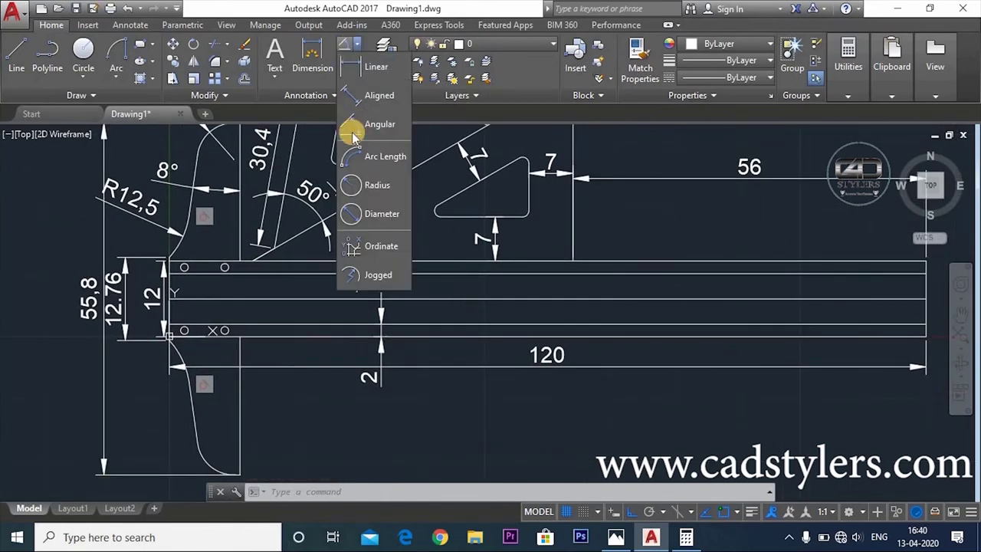
left_click(355, 63)
left_click(355, 48)
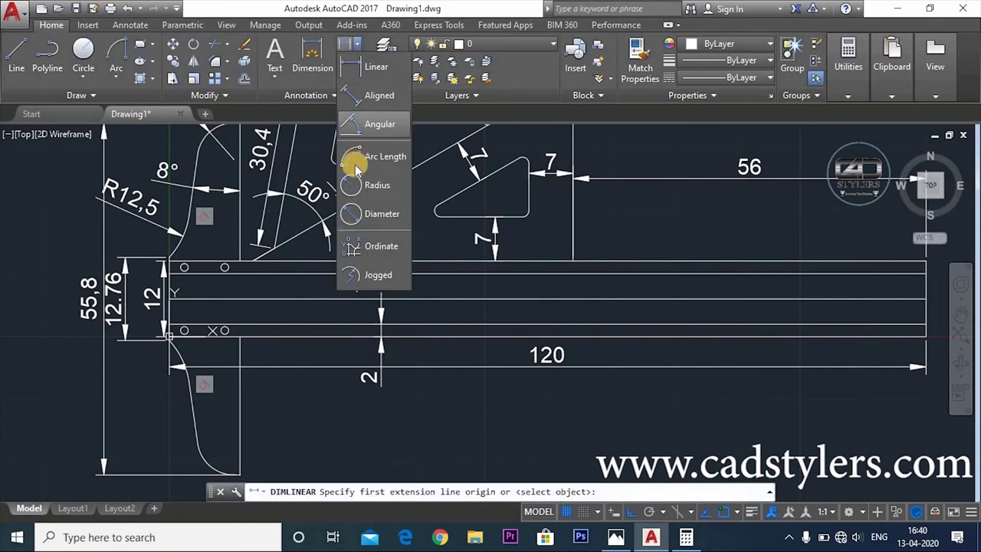
left_click(359, 185)
left_click(428, 225)
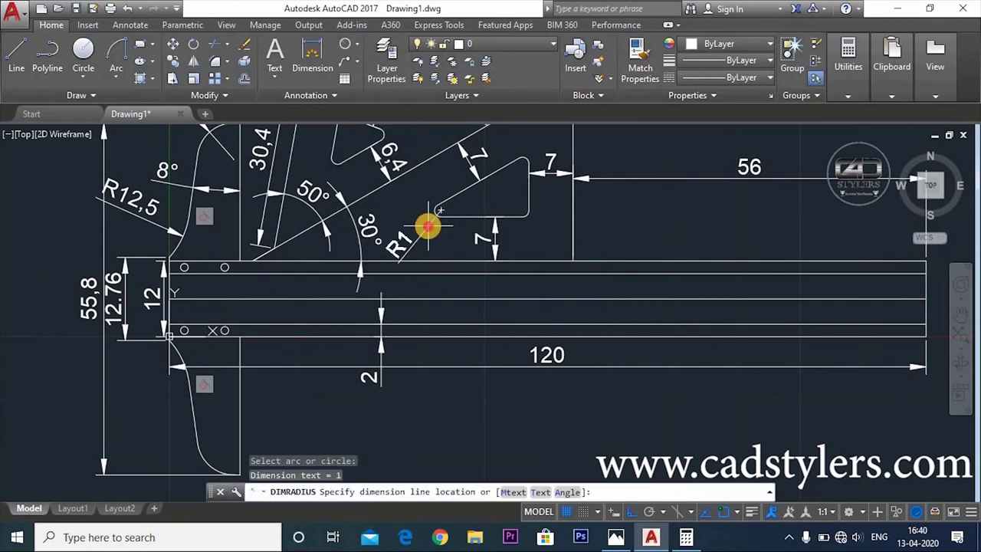
left_click(426, 223)
middle_click_drag(436, 274, 451, 259)
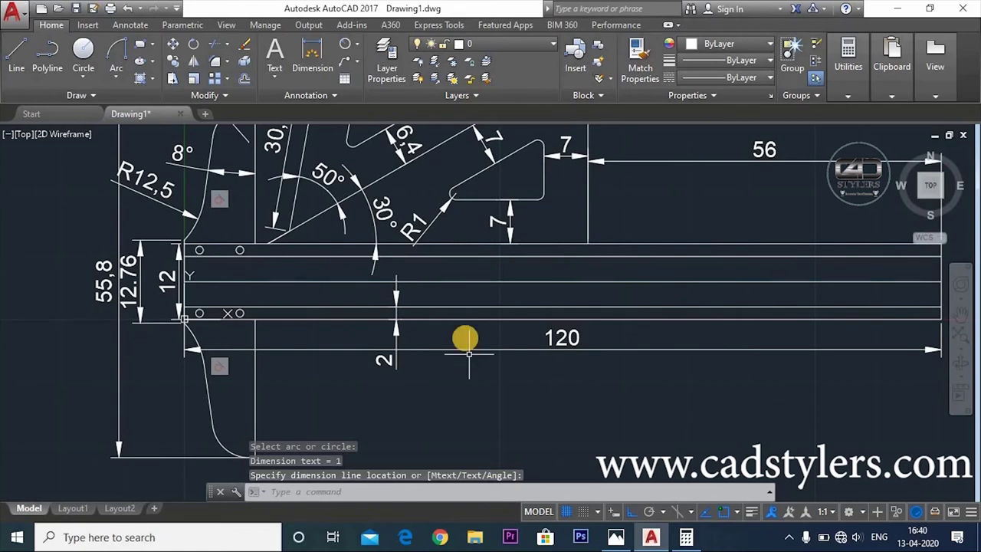
mouse_move(469, 353)
middle_mouse_down()
mouse_move(467, 314)
mouse_move(416, 372)
mouse_move(361, 351)
mouse_move(390, 372)
middle_mouse_up()
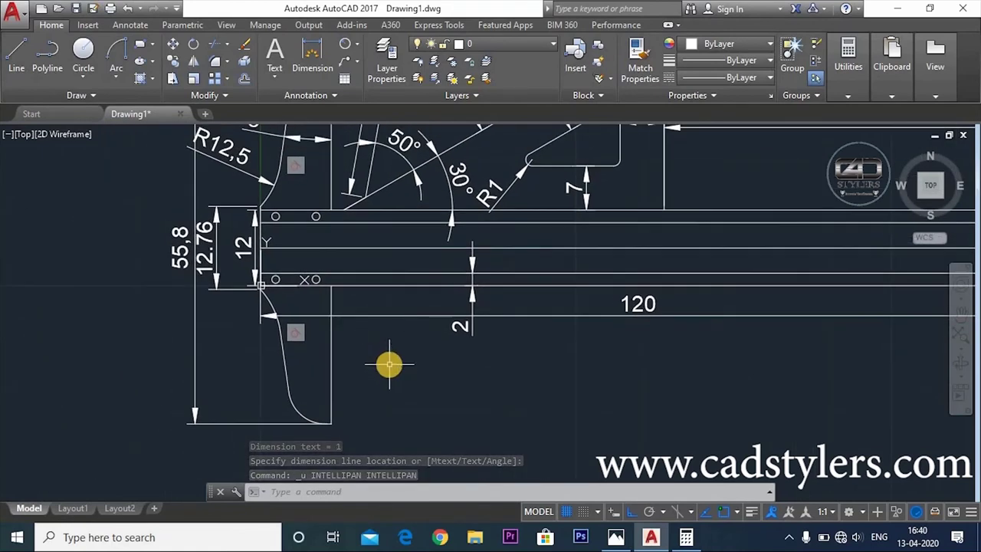
Check the Exercise 5 reference image in Photos for the left end's 6.4, 2.4 and 4xØ1.2 dimensions
left_click(616, 537)
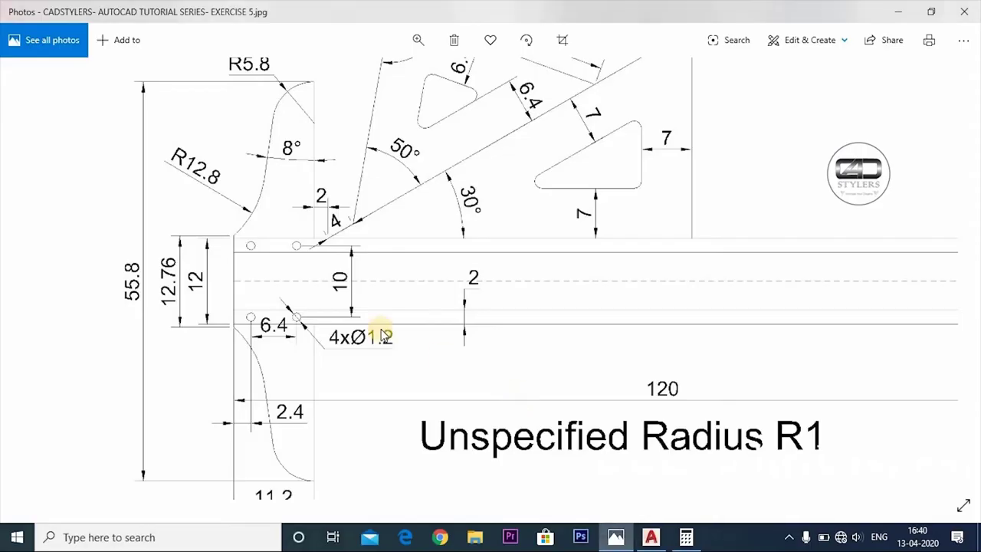
scroll(282, 317, "down", 3)
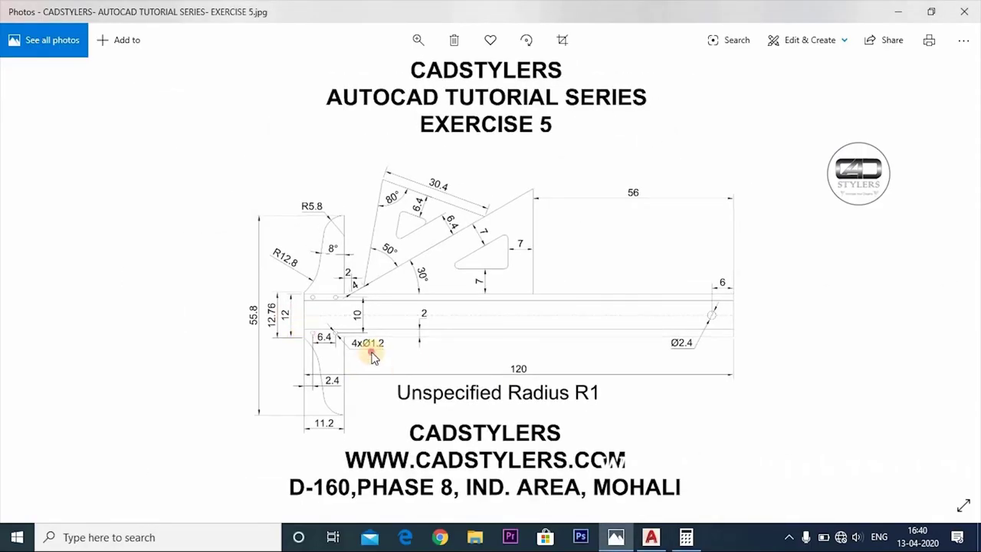
scroll(371, 356, "up", 3)
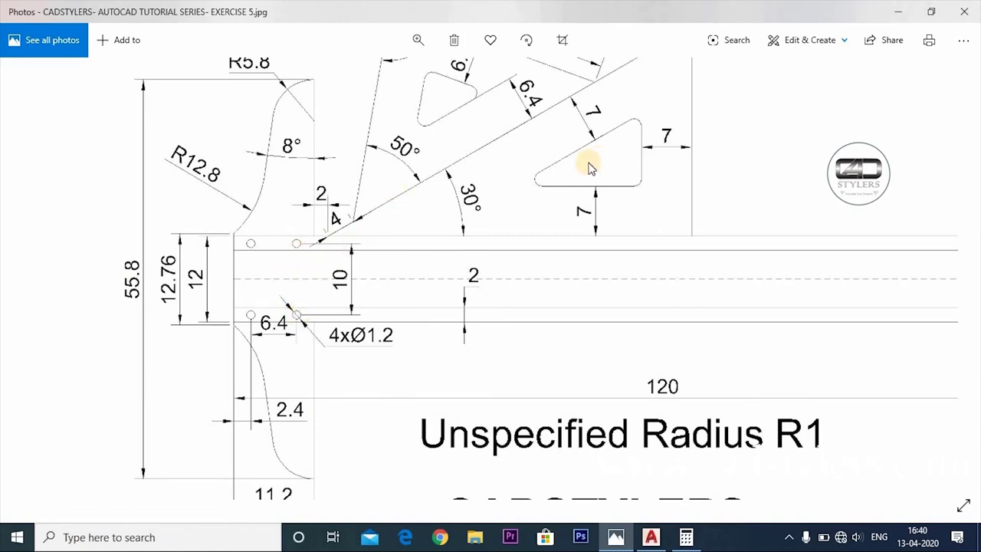
key("alt+Tab")
Add a vertical 10 dimension between the strip's upper and lower hole rows
left_click(360, 44)
left_click(360, 66)
scroll(307, 248, "up", 1)
left_click(398, 257)
left_click(399, 319)
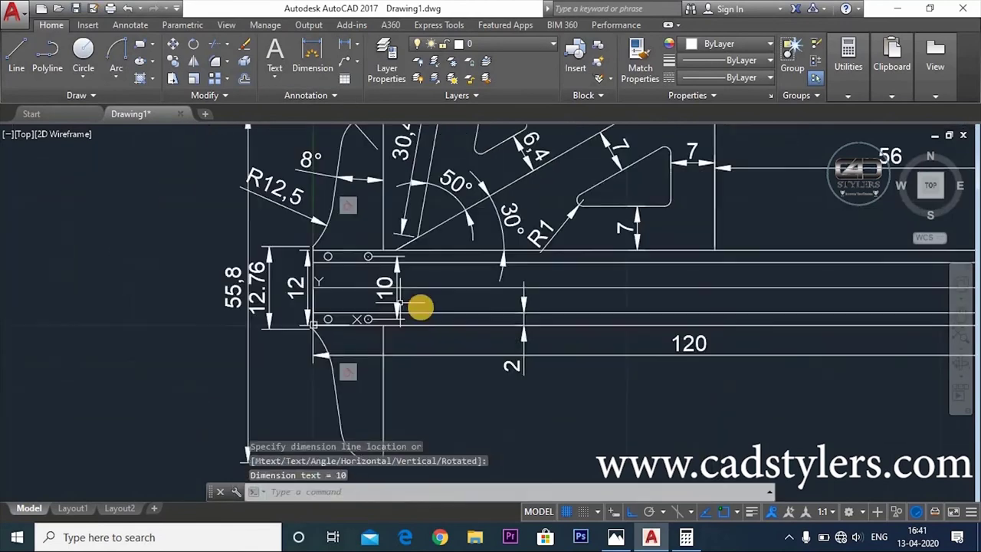
scroll(440, 307, "down", 1)
scroll(396, 320, "up", 2)
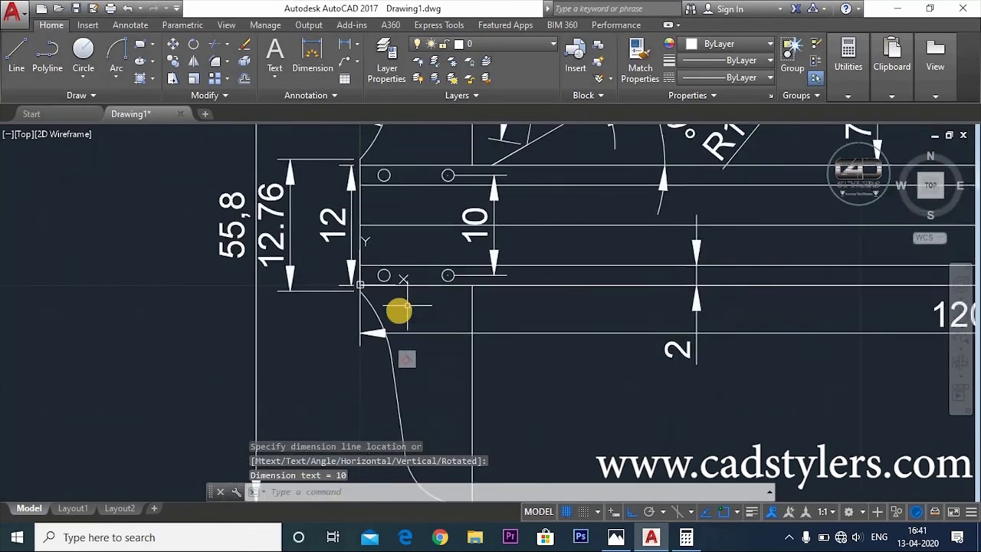
scroll(399, 309, "up", 2)
Dimension the 6,4 spacing between the two lower hole centres
left_click(345, 44)
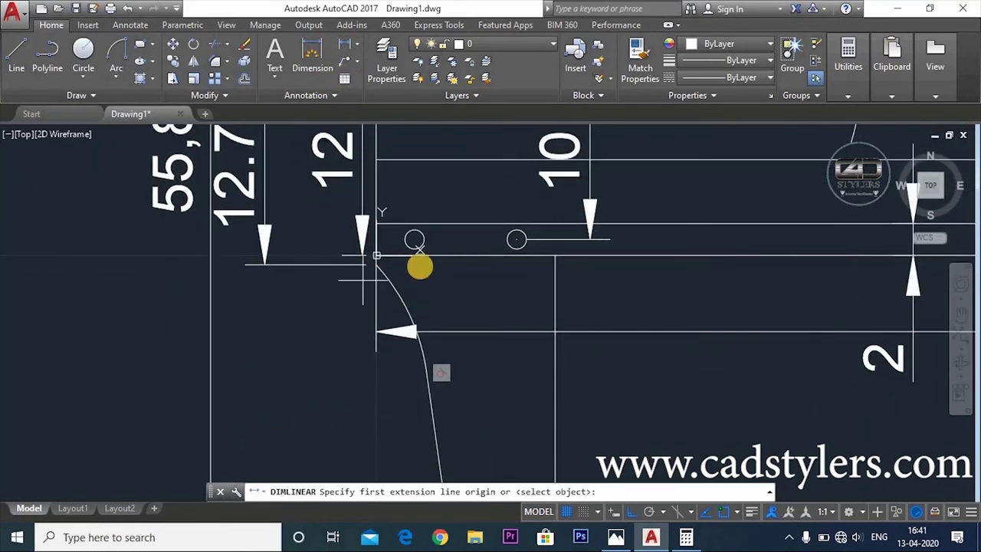
left_click(414, 239)
left_click(517, 239)
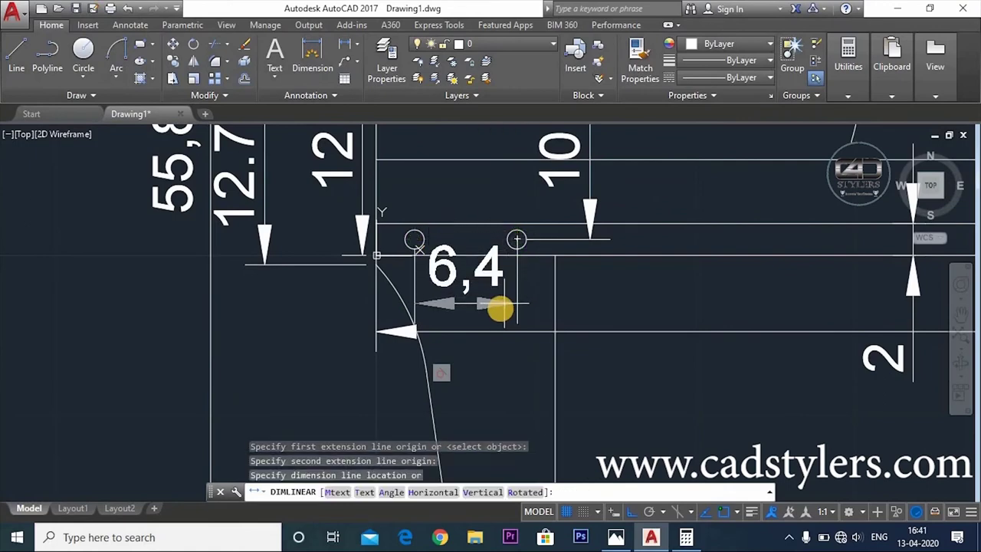
left_click(506, 375)
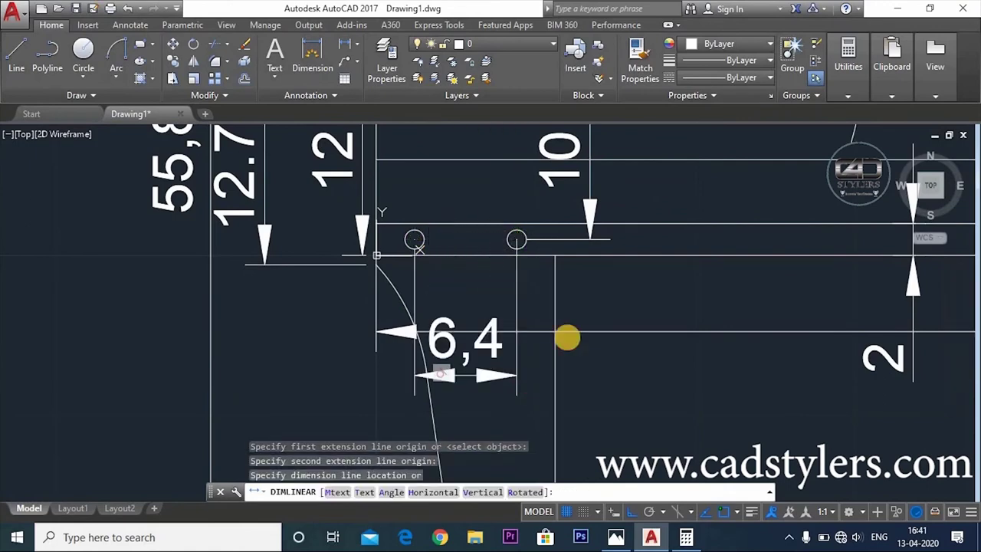
key("Return")
Add a 2,4 dimension from the curve end to the hole centre at the left end
middle_click_drag(362, 338, 432, 271)
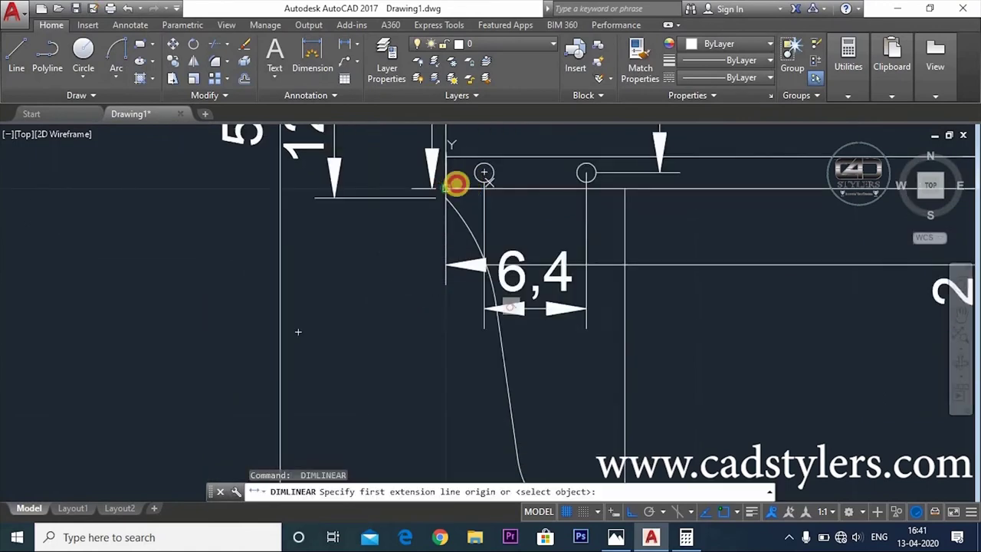
left_click(455, 184)
left_click(484, 172)
double_click(597, 359)
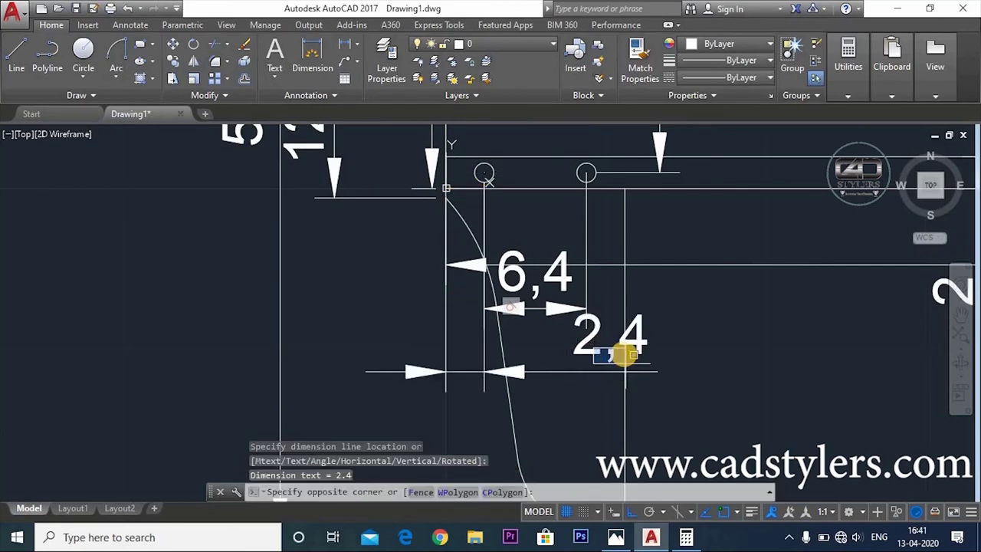
key("Escape")
scroll(631, 351, "down", 4)
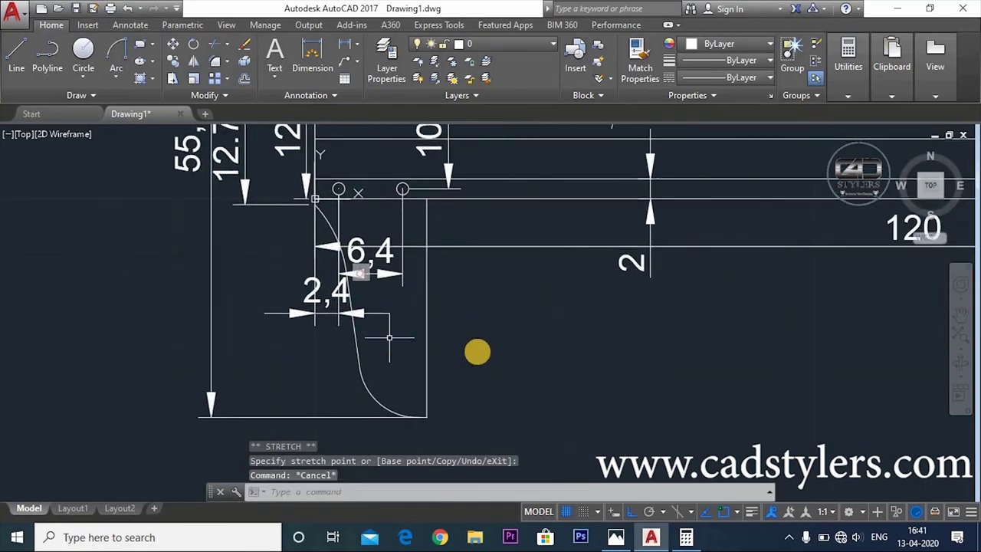
middle_click_drag(477, 350, 473, 385)
scroll(483, 399, "down", 2)
scroll(521, 342, "down", 2)
scroll(506, 350, "down", 2)
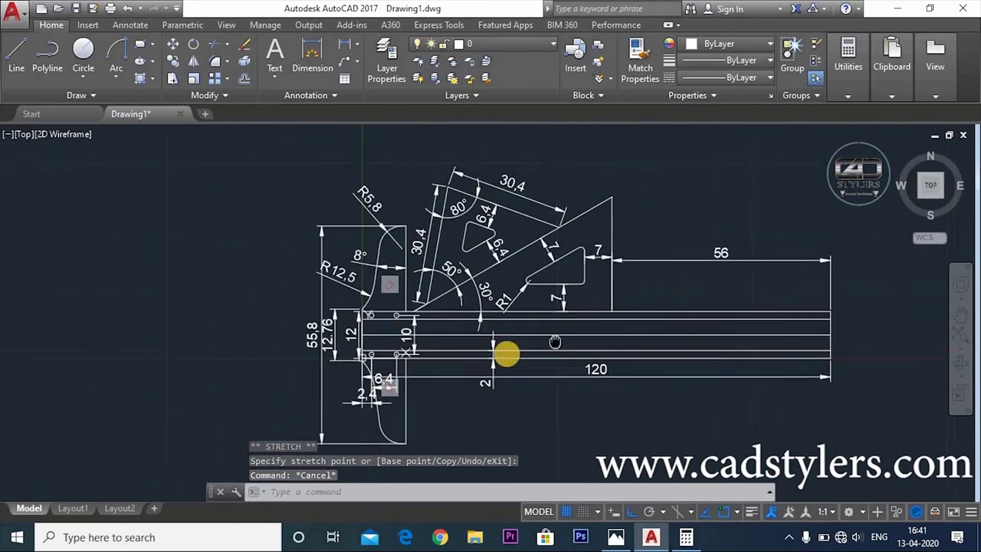
scroll(651, 310, "up", 2)
scroll(651, 285, "down", 2)
scroll(350, 300, "up", 1)
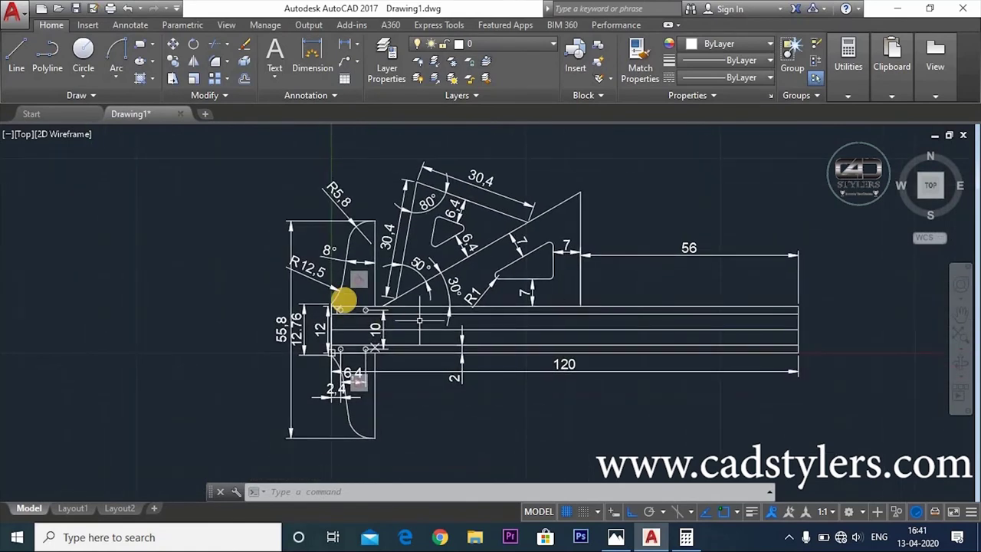
scroll(345, 293, "up", 2)
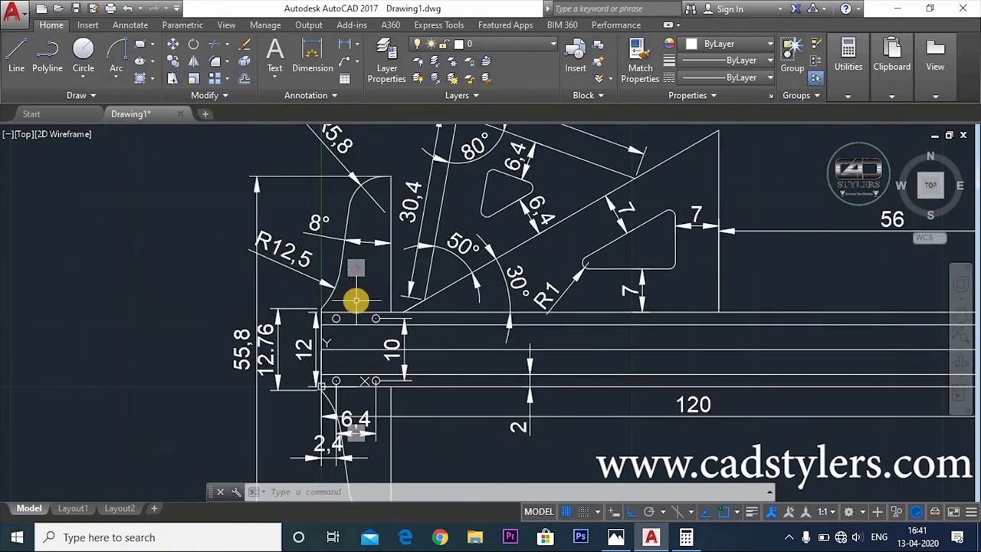
scroll(355, 301, "up", 2)
key("Escape")
key("Escape")
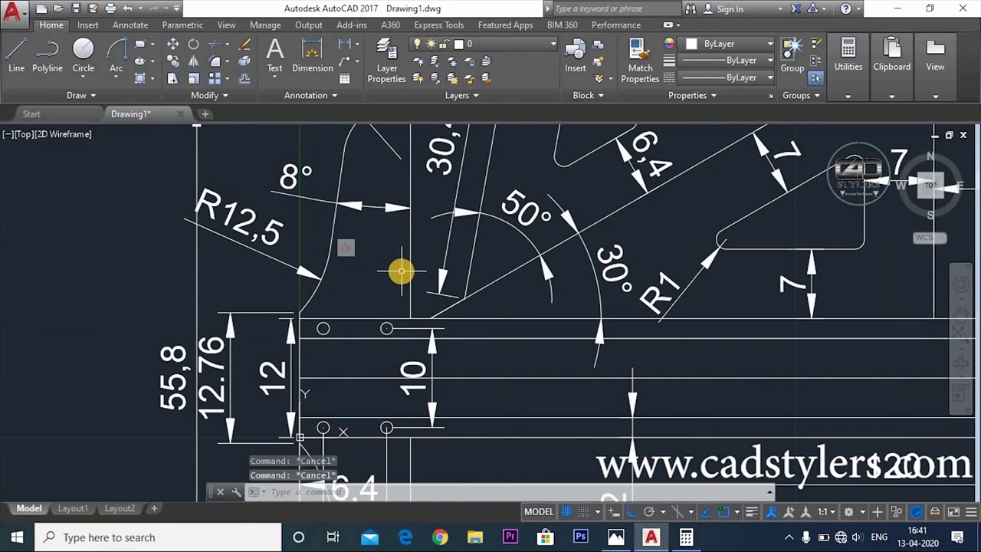
Start a gradient hatch using grey colours 99,100,102 and 147,149,152
type("h")
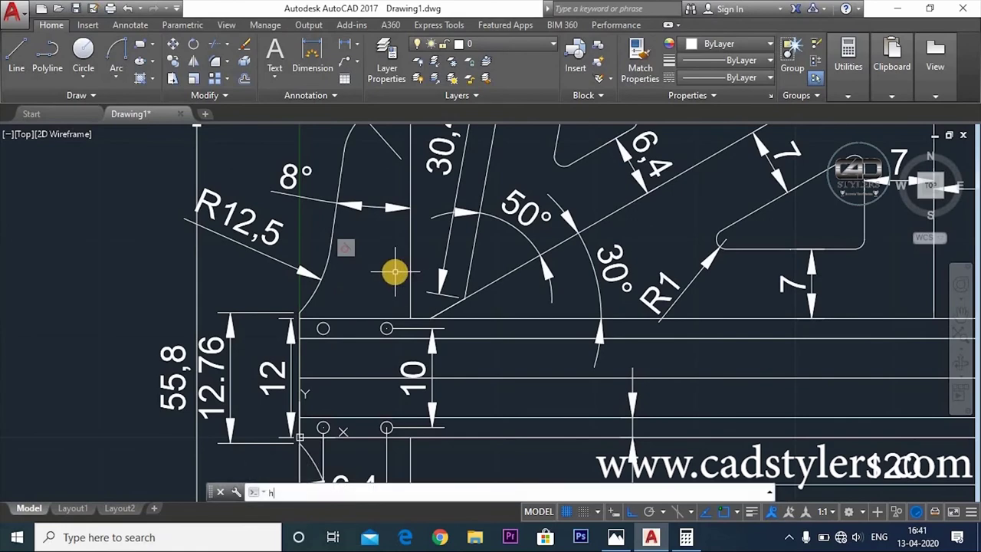
key("Return")
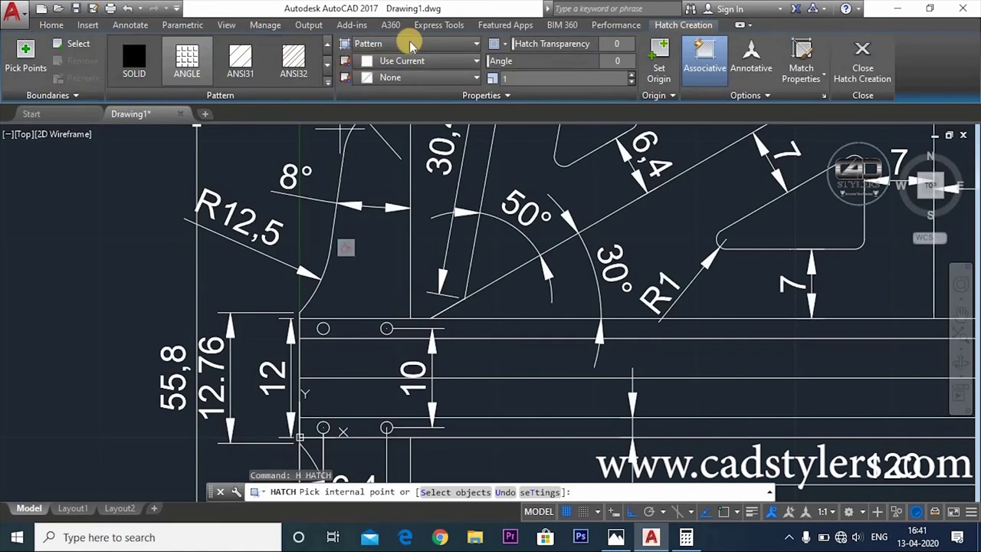
left_click(378, 77)
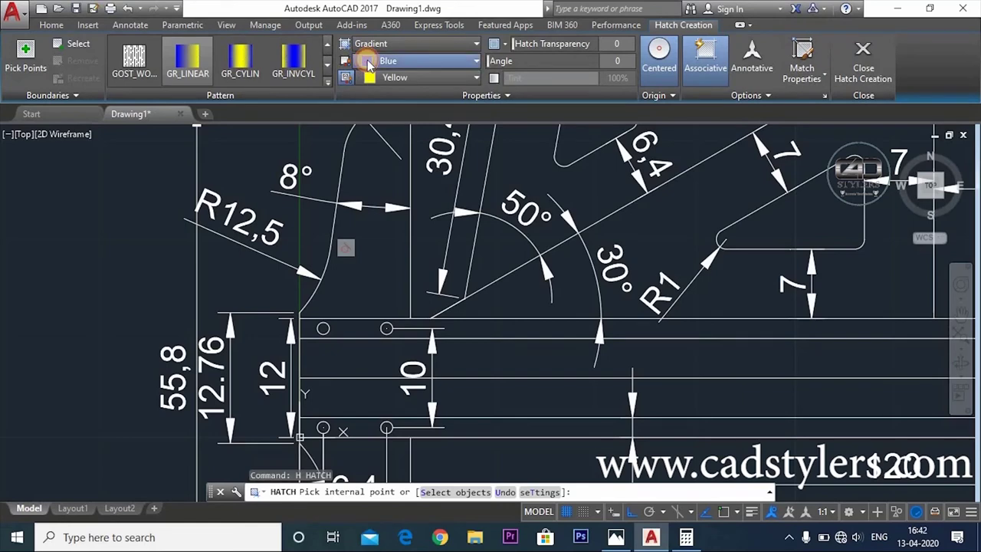
left_click(376, 61)
left_click(363, 93)
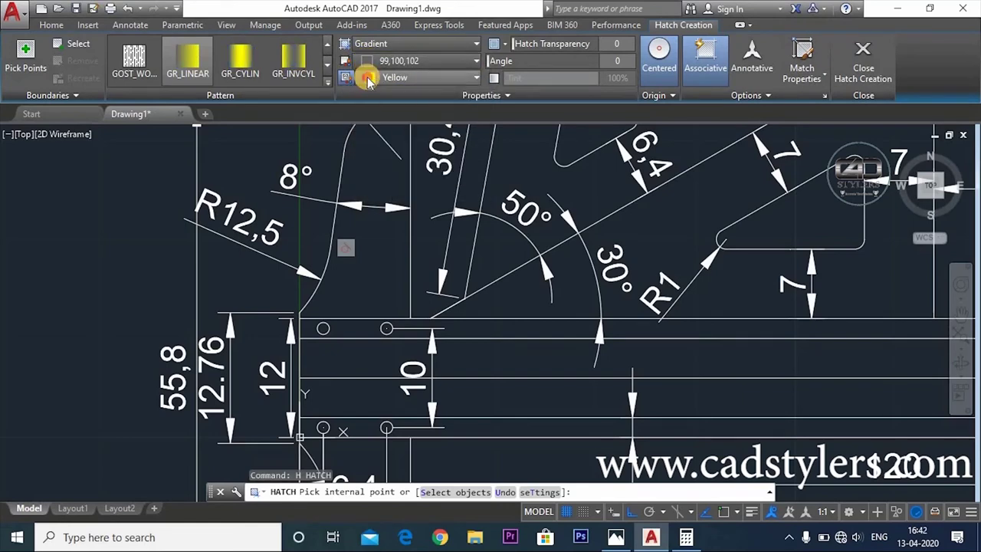
left_click(368, 78)
left_click(364, 127)
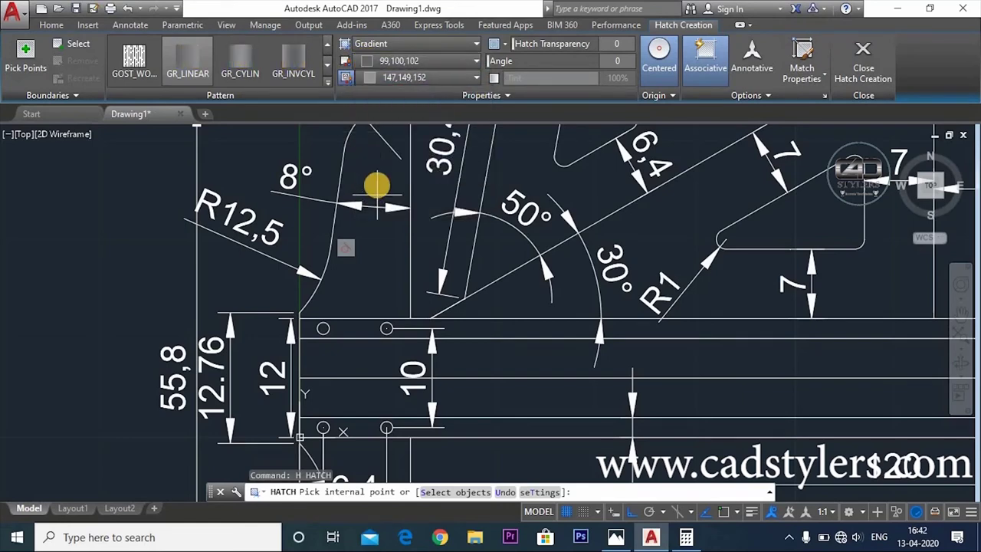
Fill the upper and lower curved pieces at the left end with the grey gradient
left_click(377, 185)
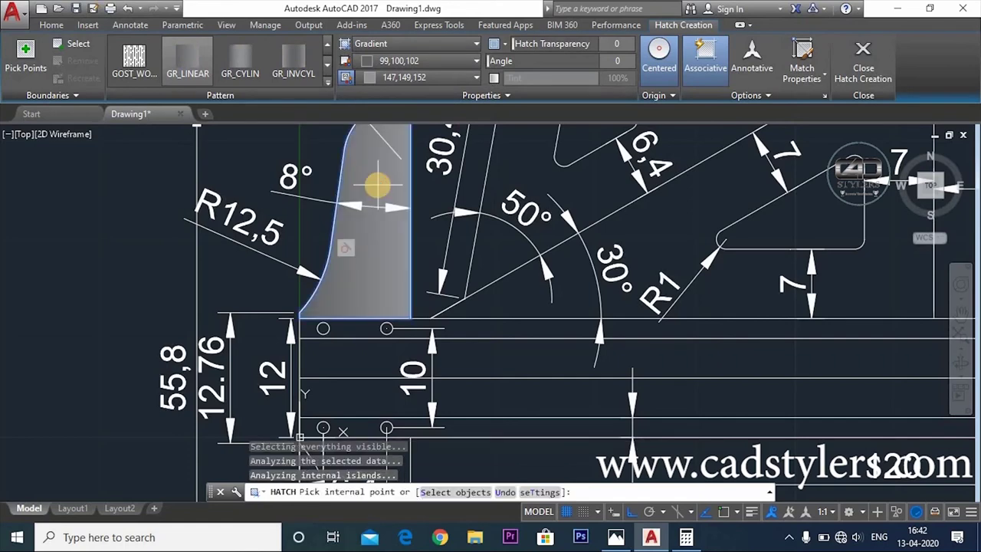
middle_click_drag(389, 299, 389, 232)
middle_click_drag(379, 431, 376, 346)
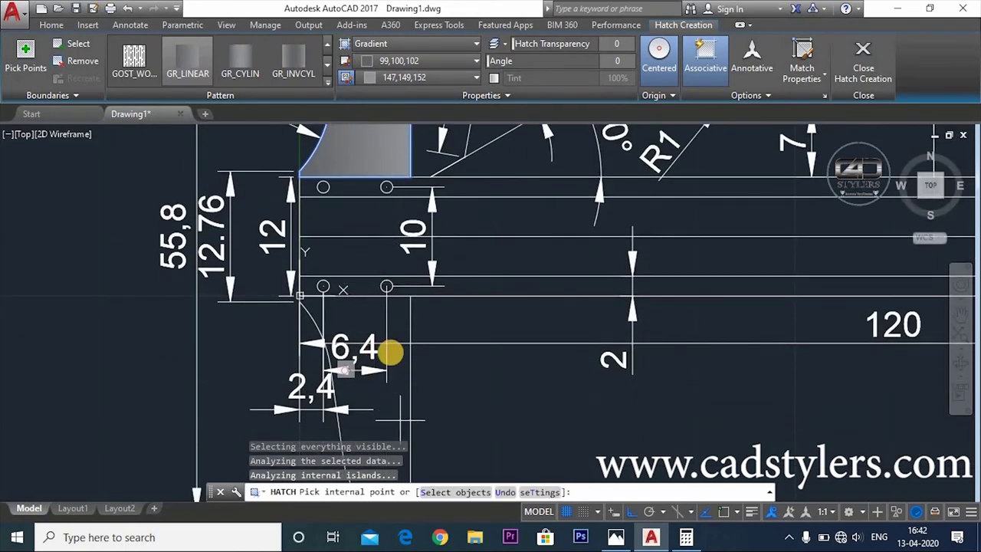
middle_click_drag(388, 399, 384, 268)
left_click(377, 289)
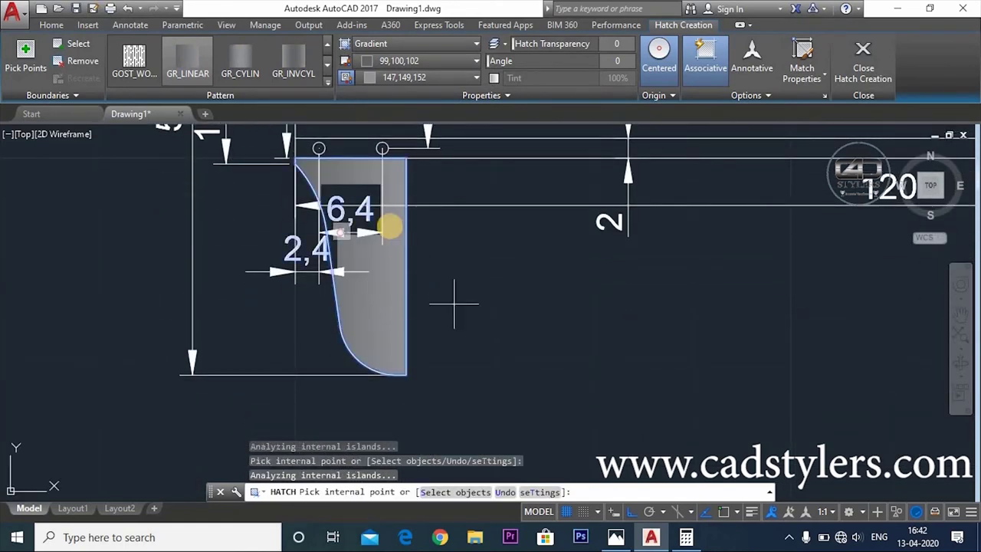
key("Escape")
Move the 2,4 dimension text outside to the left of the part
middle_click_drag(310, 280, 398, 374)
left_click(400, 367)
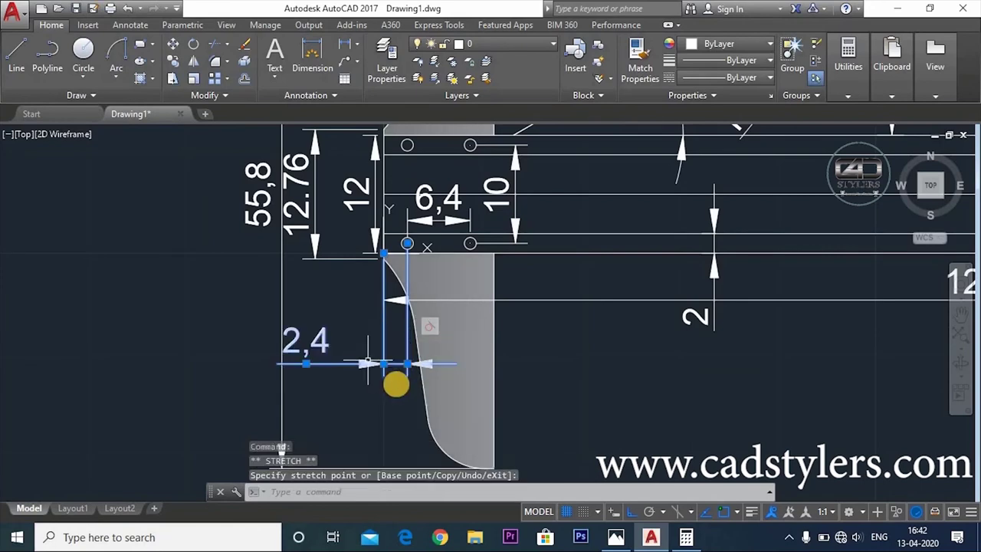
scroll(483, 367, "down", 2)
scroll(469, 320, "down", 1)
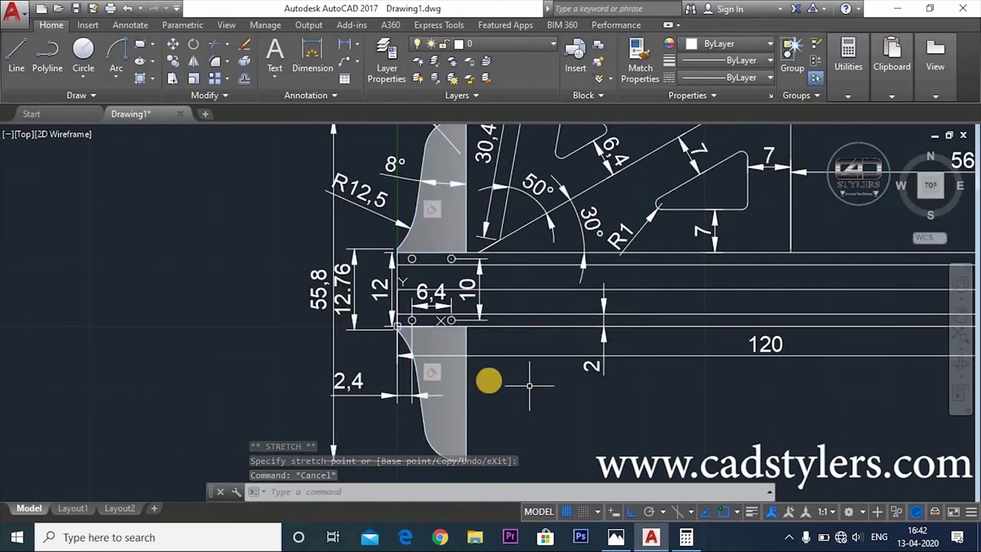
scroll(486, 378, "down", 1)
scroll(460, 376, "down", 1)
middle_click_drag(448, 380, 440, 380)
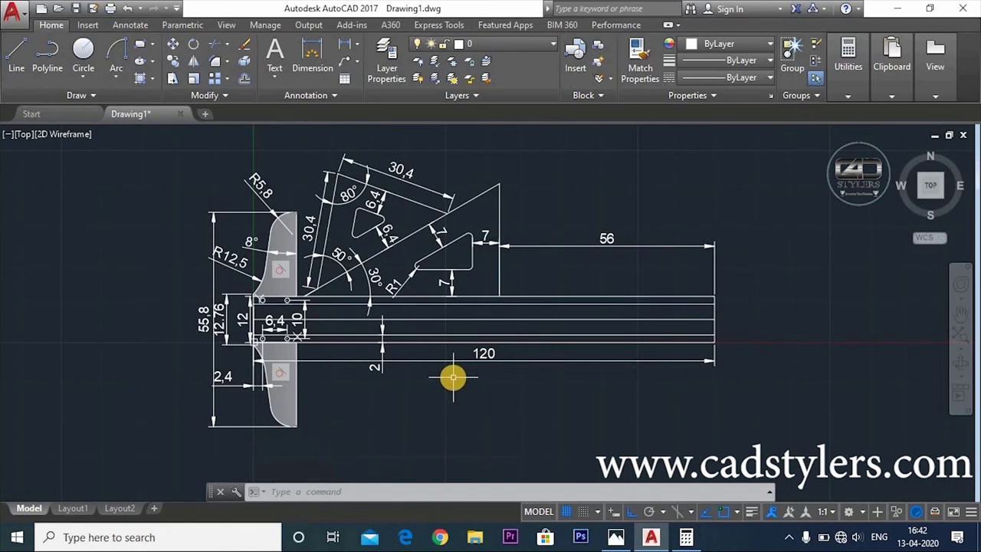
scroll(465, 381, "up", 2)
key("Escape")
key("Escape")
scroll(363, 269, "up", 5)
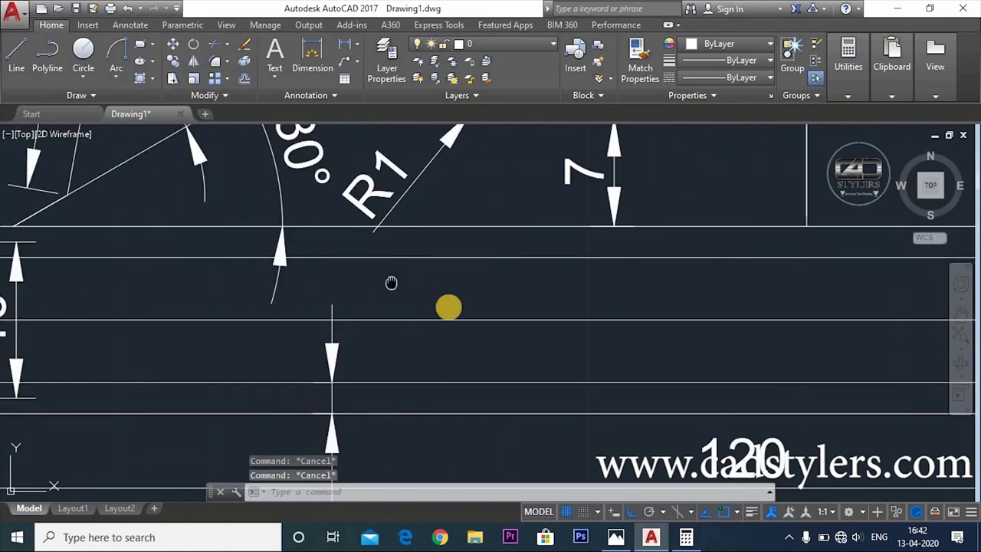
middle_click_drag(391, 282, 449, 309)
Fill the two long horizontal bands with a gradient hatch
type("h")
key("Return")
left_click(414, 43)
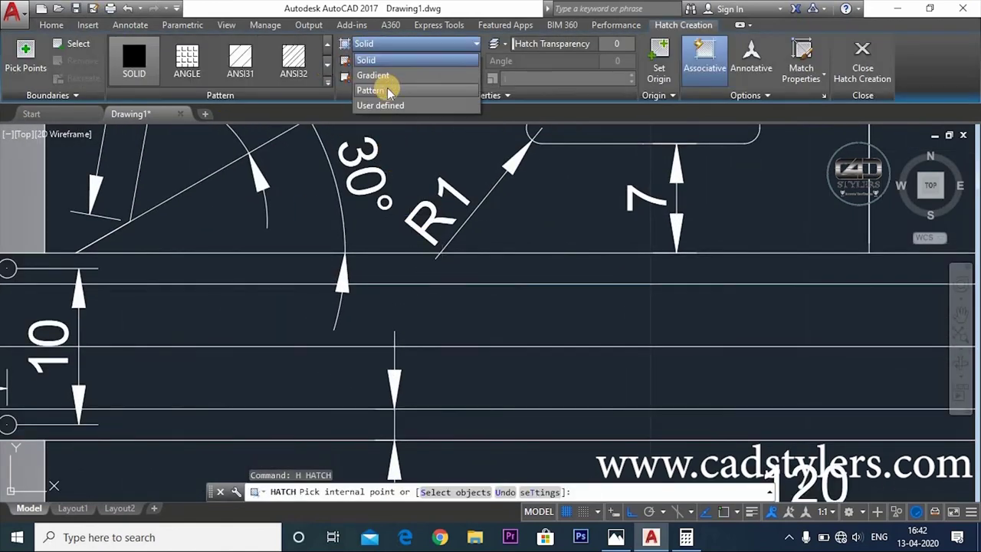
left_click(374, 75)
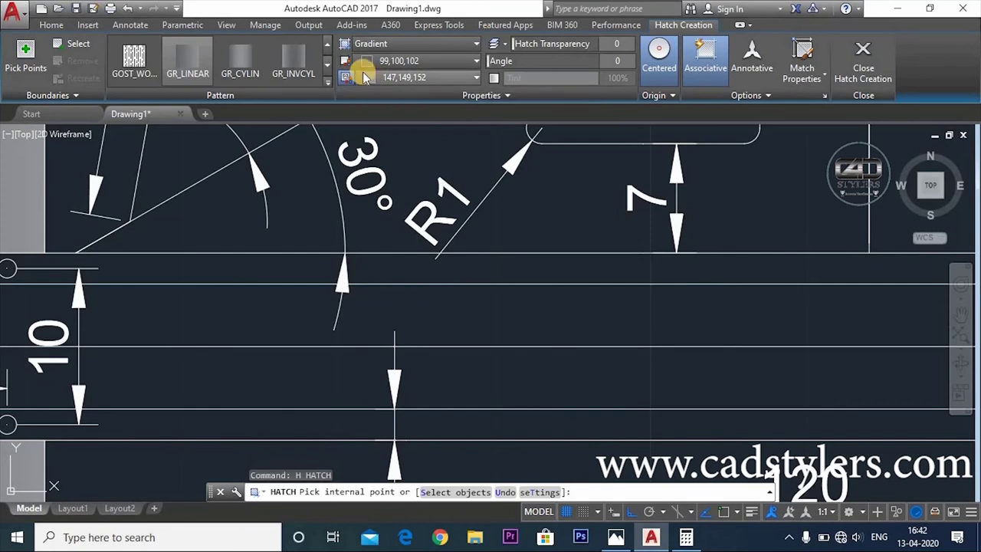
left_click(407, 269)
scroll(420, 281, "down", 4)
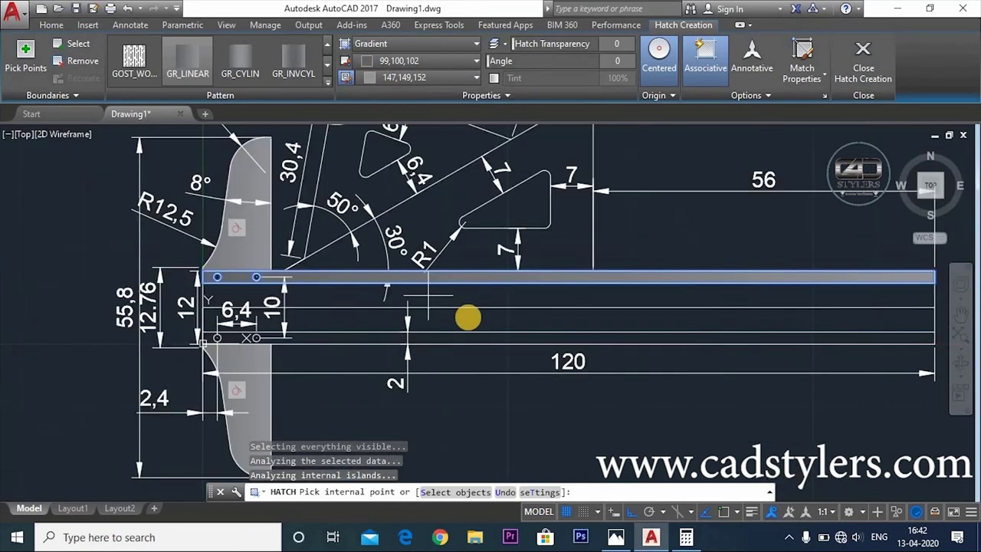
left_click(465, 338)
Undo the accidental gradient fill of the strip between the bands and end the hatch command
left_click(490, 319)
middle_click_drag(490, 319, 429, 285)
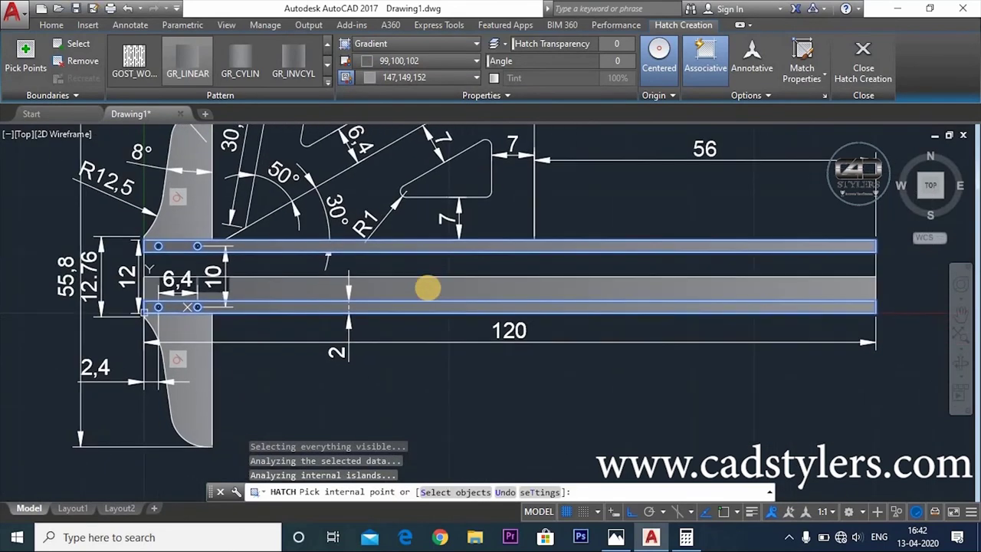
key("ctrl+z")
key("ctrl+z")
key("Escape")
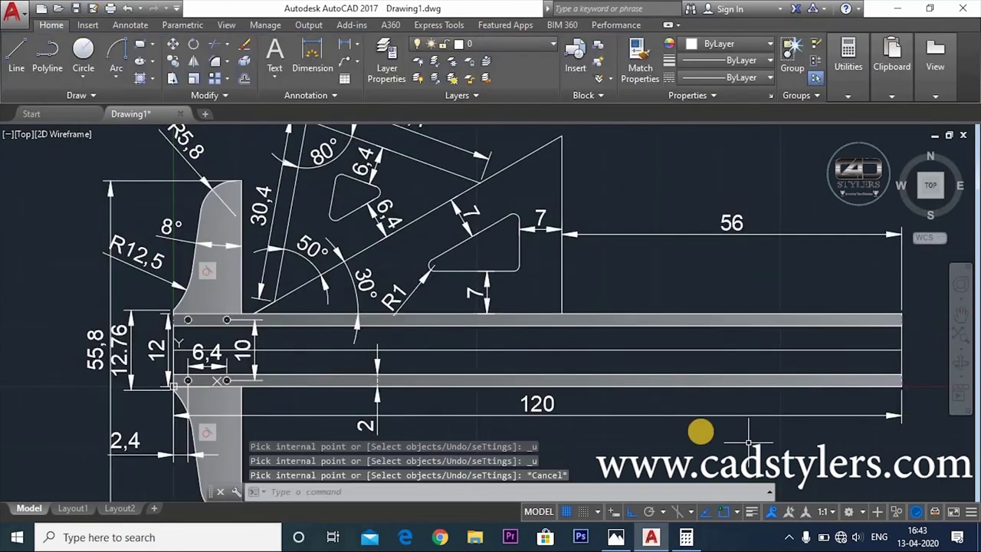
left_click(618, 537)
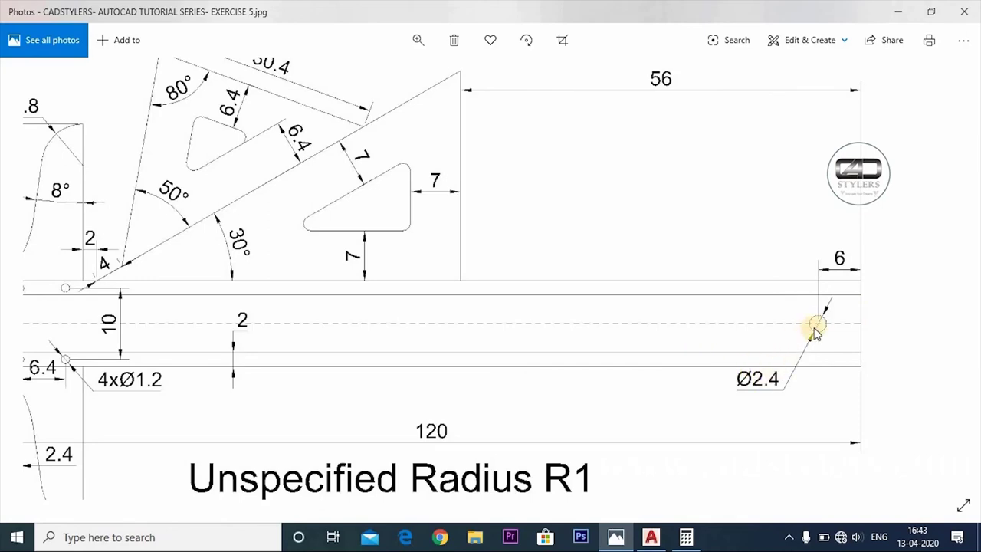
Offset the bar's right end line 6 units inward as a construction line
left_click(613, 539)
type("o")
key("Return")
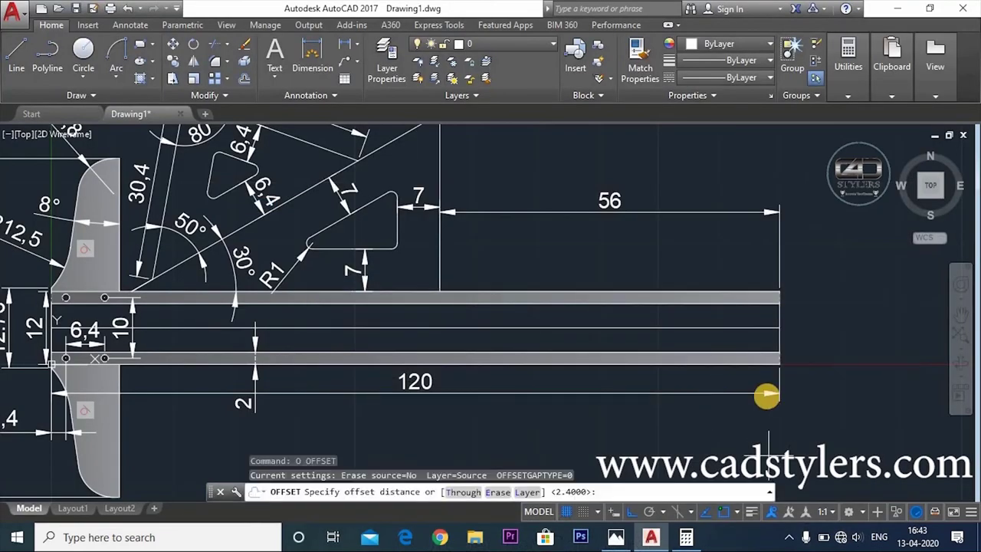
type("6")
key("Return")
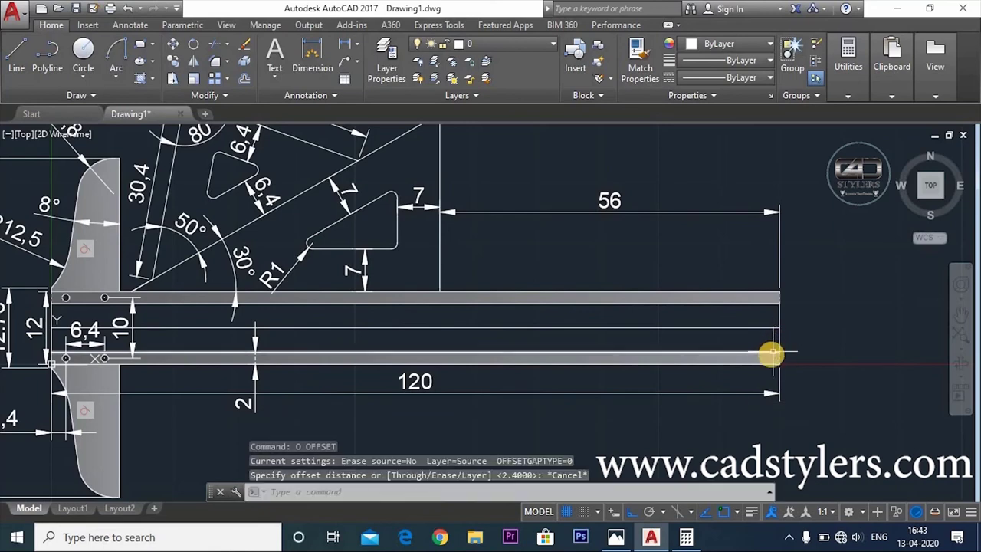
left_click(776, 345)
left_click(715, 357)
key("Escape")
Draw a radius 1.2 circle on the centre line, then erase the construction line
type("c")
key("Return")
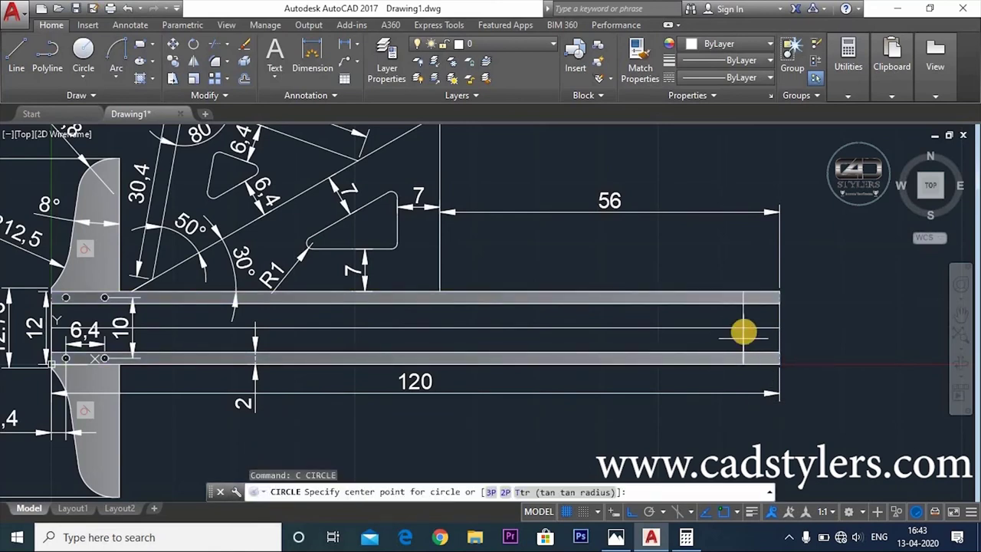
left_click(743, 325)
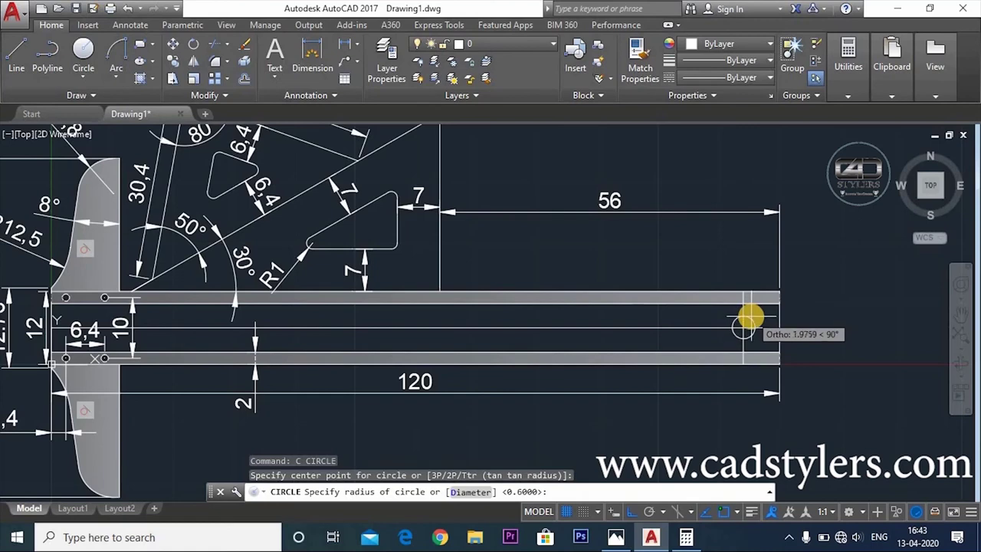
type("1.2")
key("Return")
key("Escape")
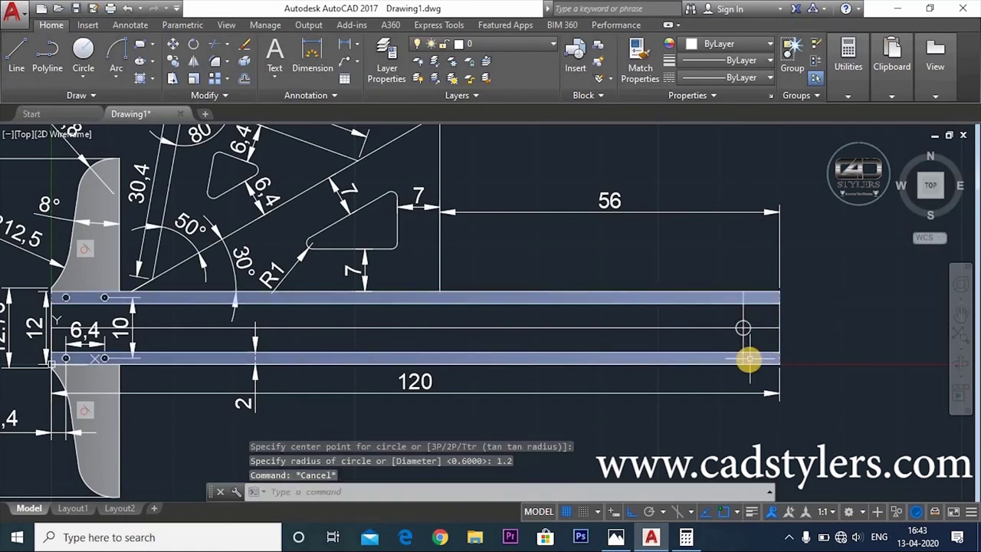
scroll(749, 360, "up", 2)
type("e")
key("Return")
left_click(746, 295)
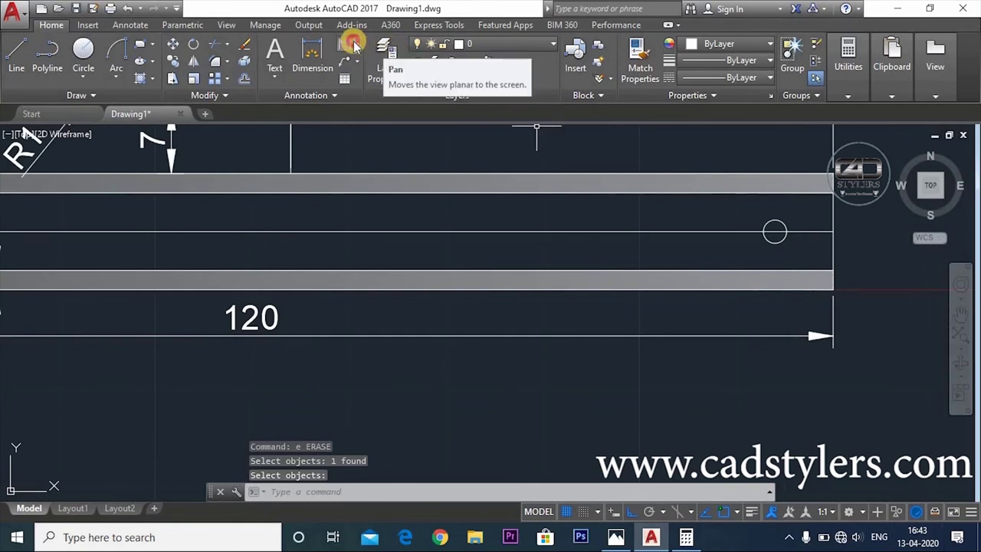
Label the new hole with a Ø2,4 diameter dimension
left_click(359, 45)
left_click(351, 213)
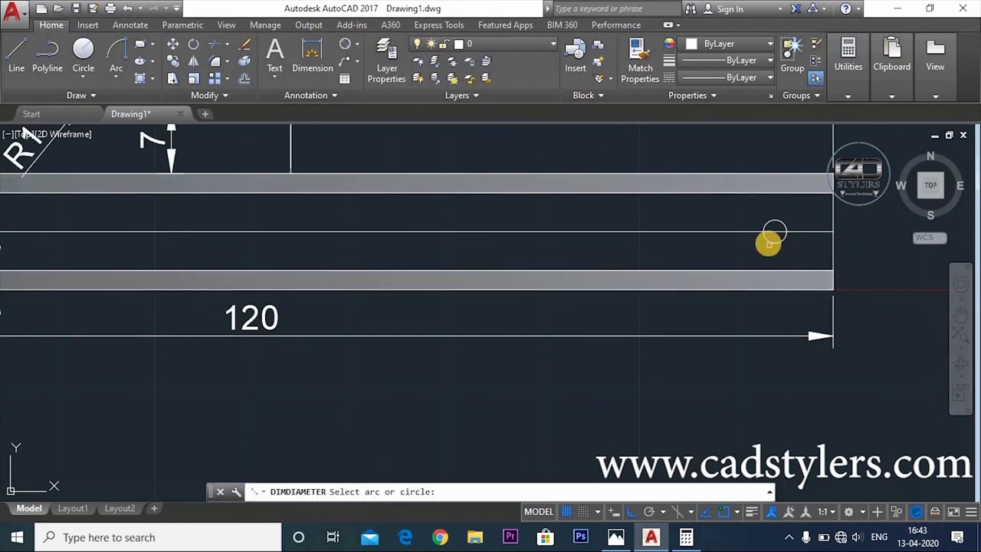
left_click(763, 246)
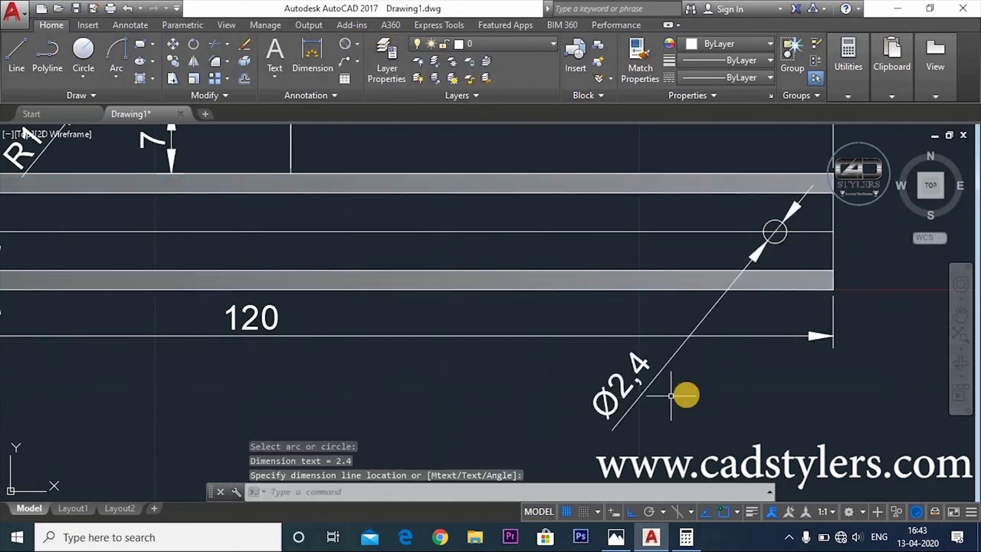
scroll(671, 395, "down", 2)
middle_click_drag(697, 394, 624, 416)
middle_click_drag(756, 401, 785, 391)
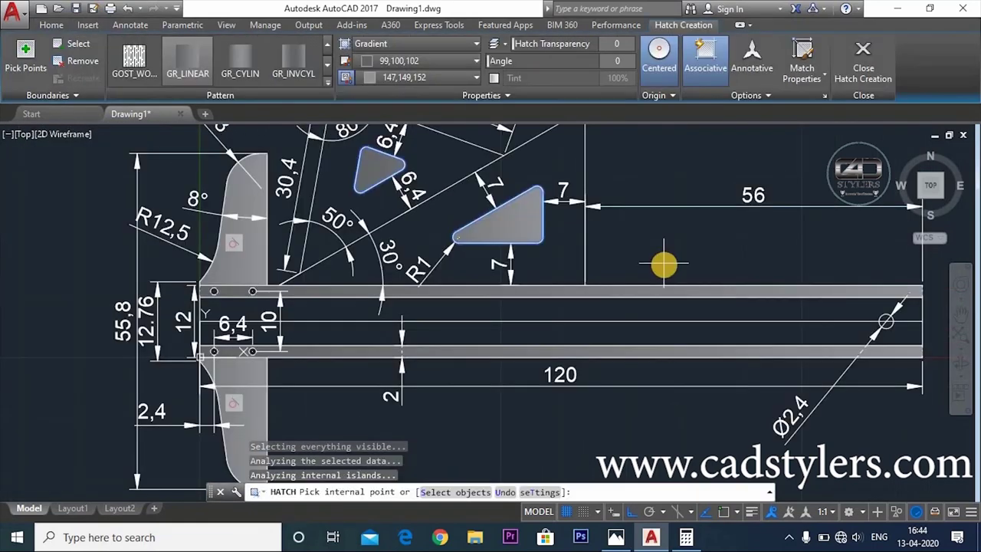
Complete the GR_LINEAR grey gradient fill of the two triangular cut-outs
scroll(664, 264, "down", 3)
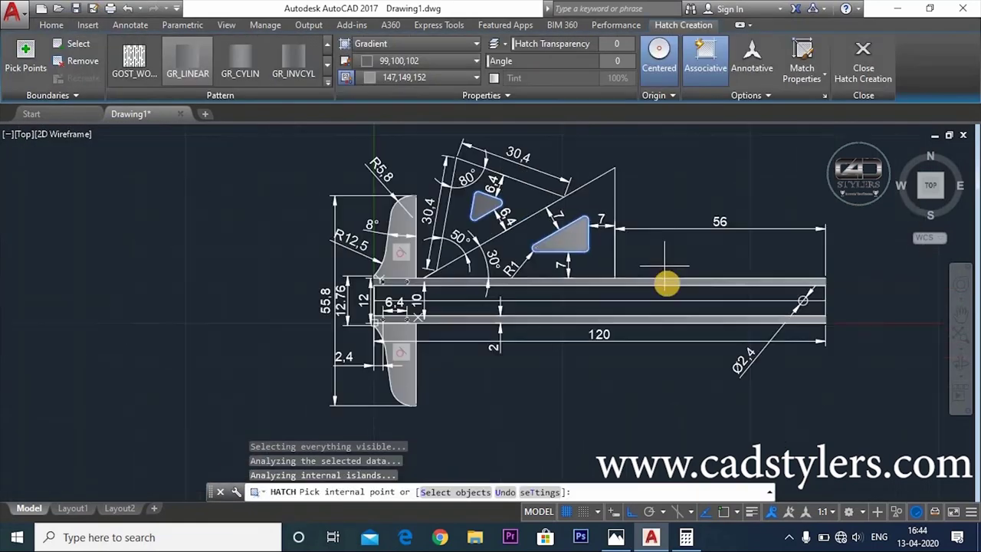
mouse_move(664, 280)
middle_mouse_down()
mouse_move(637, 343)
mouse_move(626, 268)
middle_mouse_up()
key("Escape")
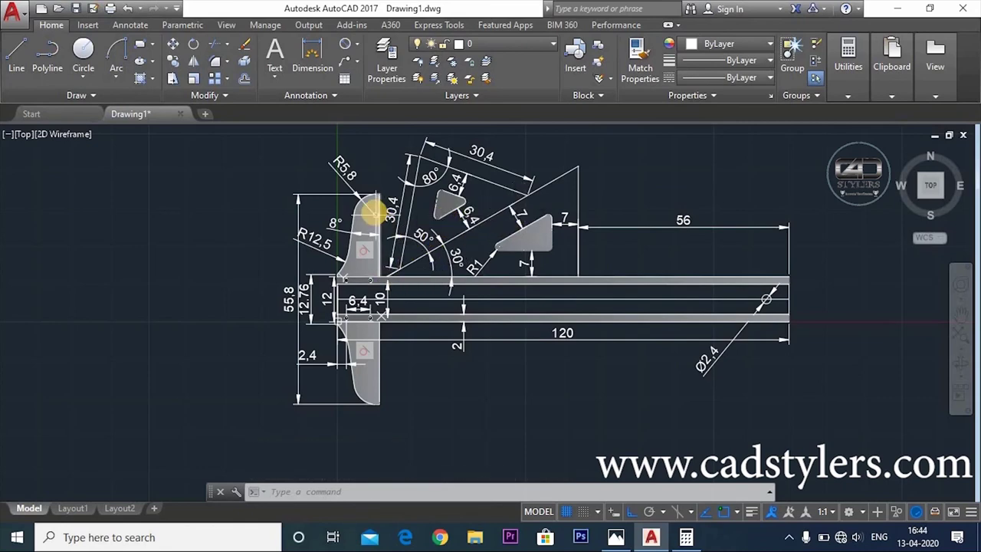
Zoom and pan around the shaded, dimensioned part to inspect it
scroll(341, 276, "up", 2)
scroll(338, 257, "up", 1)
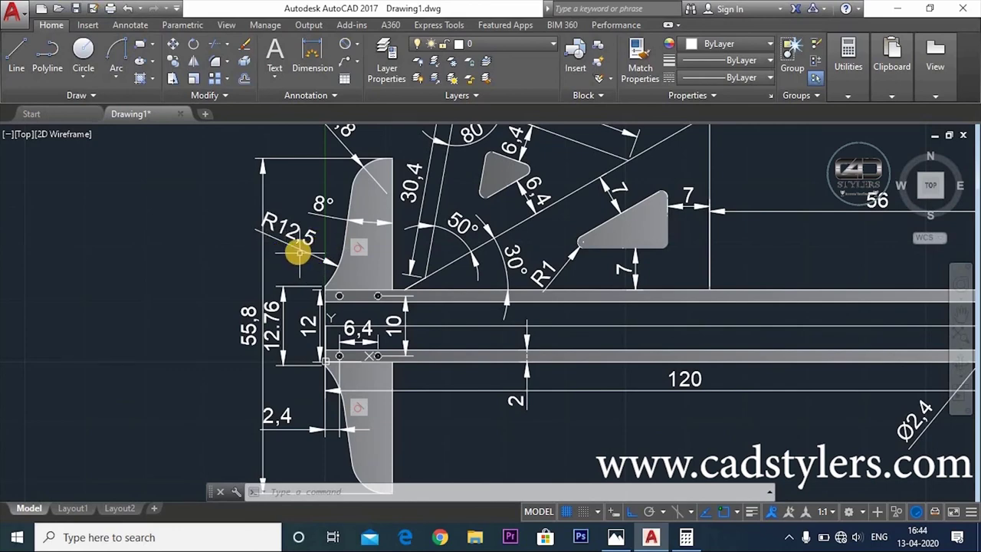
left_click(182, 24)
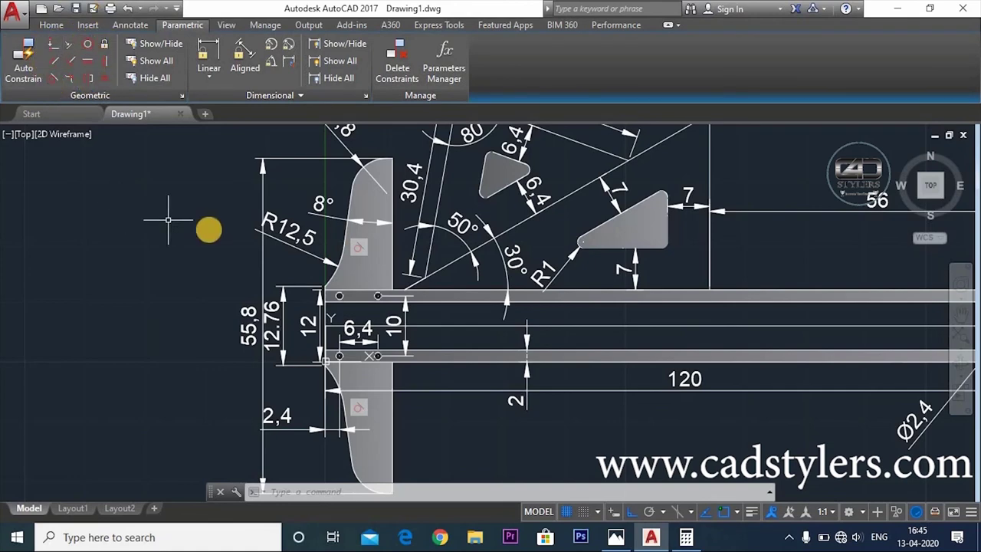
scroll(208, 225, "down", 2)
scroll(225, 263, "up", 2)
scroll(144, 303, "down", 3)
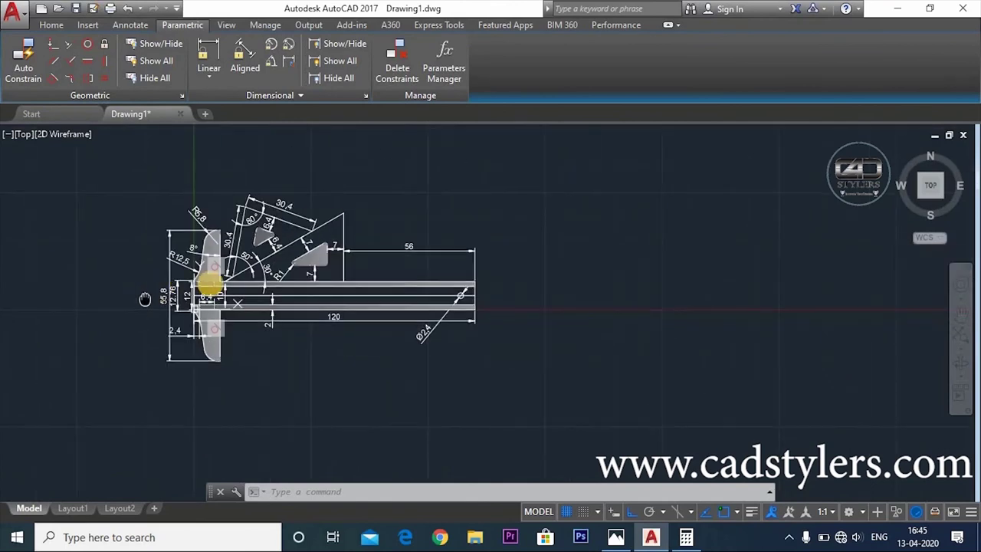
middle_click_drag(208, 281, 227, 280)
scroll(227, 285, "up", 2)
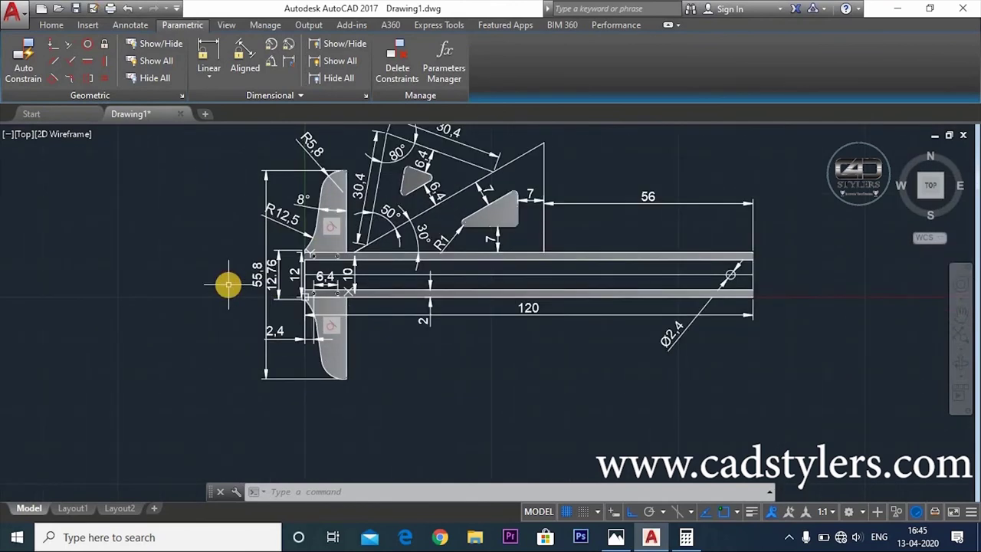
scroll(313, 244, "up", 3)
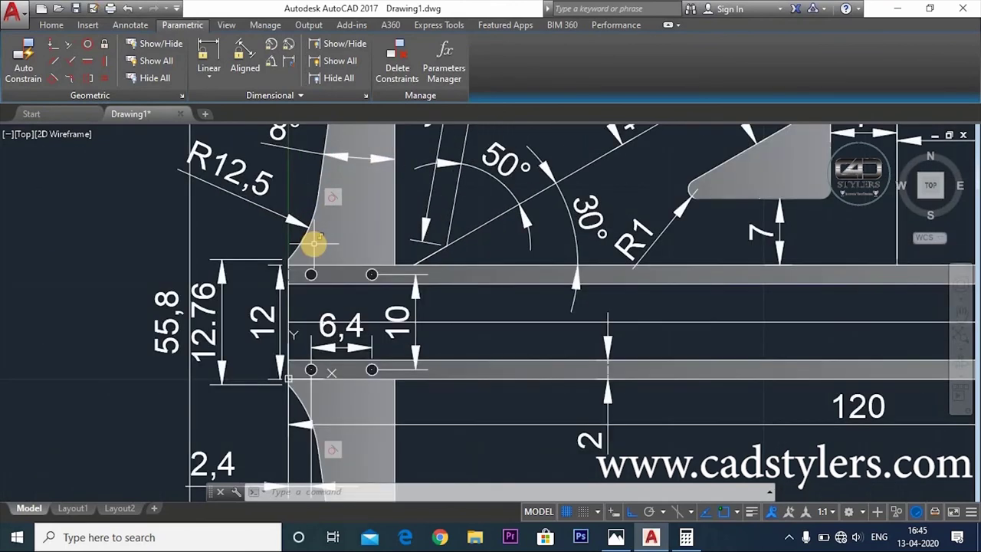
scroll(313, 244, "down", 3)
Modify ISO-25 dimension style: period decimal separator, text height 1.5, arrow size 1, ISO-standard text alignment
type("d")
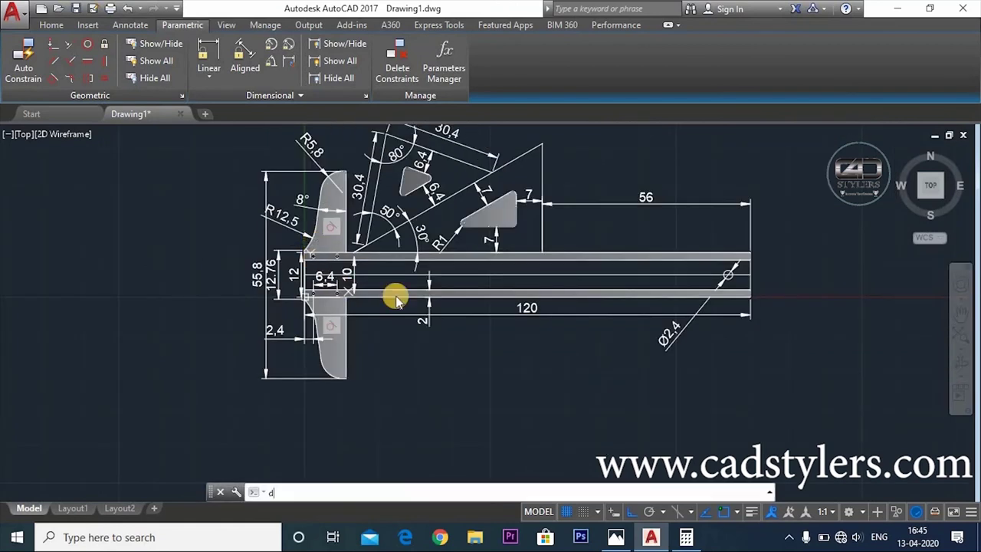
key("Return")
left_click(642, 236)
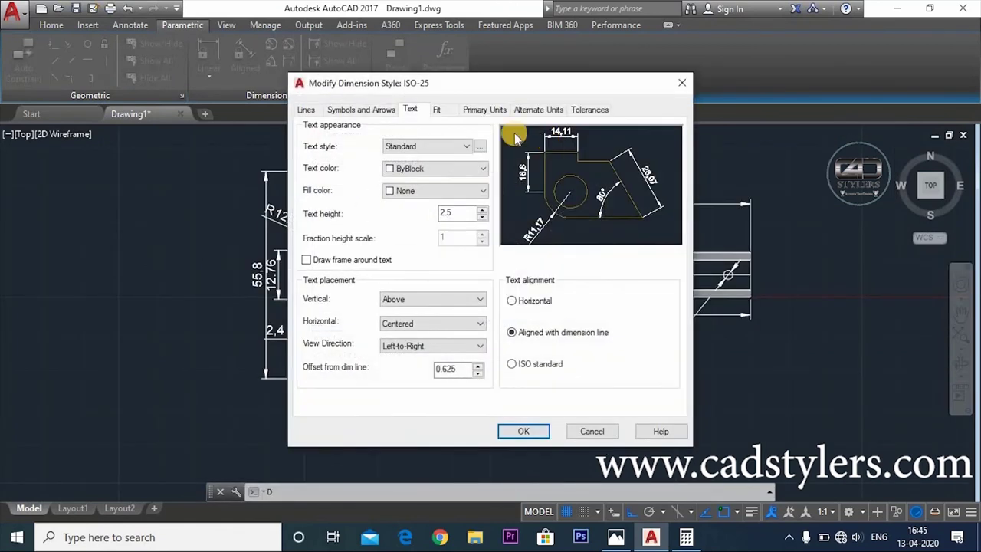
left_click(465, 112)
left_click(457, 202)
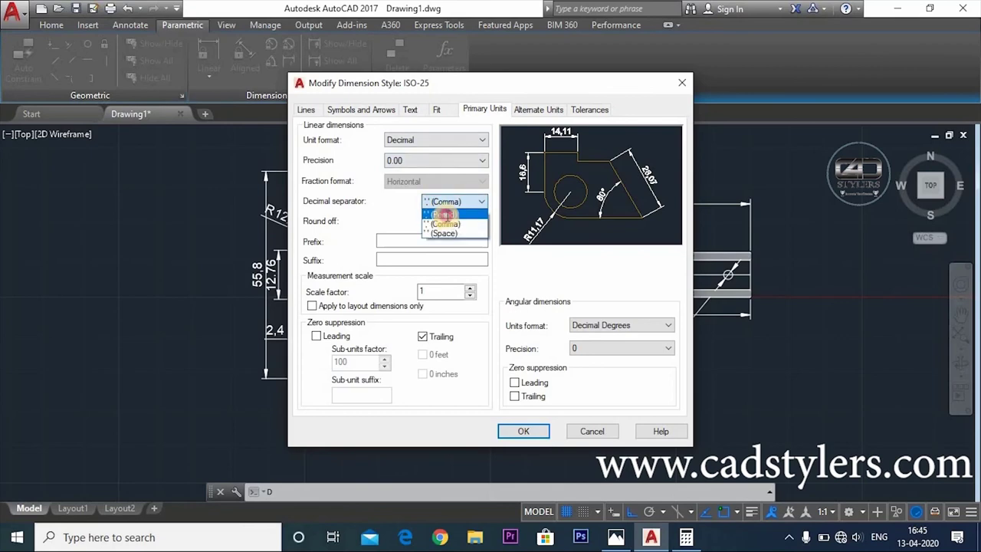
left_click(445, 212)
left_click(413, 111)
type("1.5")
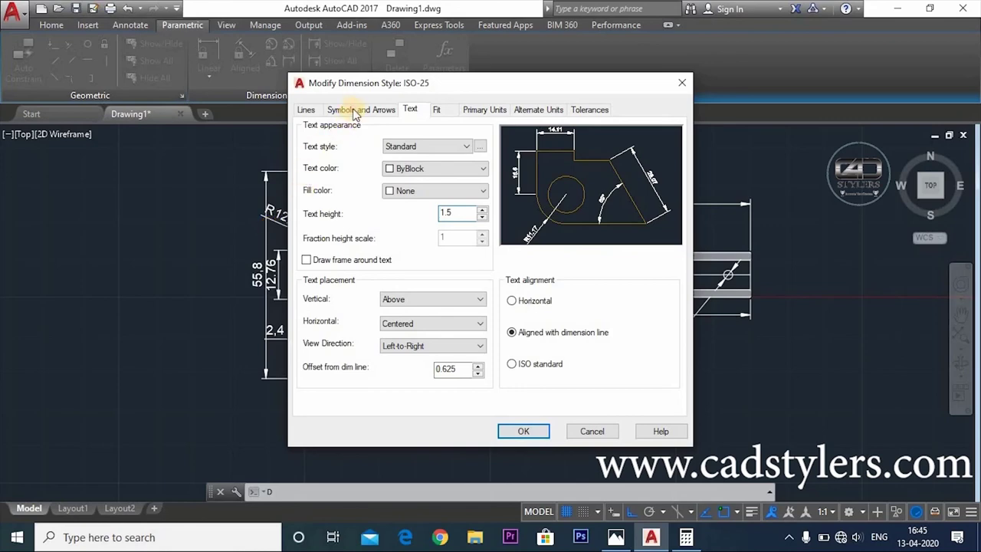
left_click(354, 113)
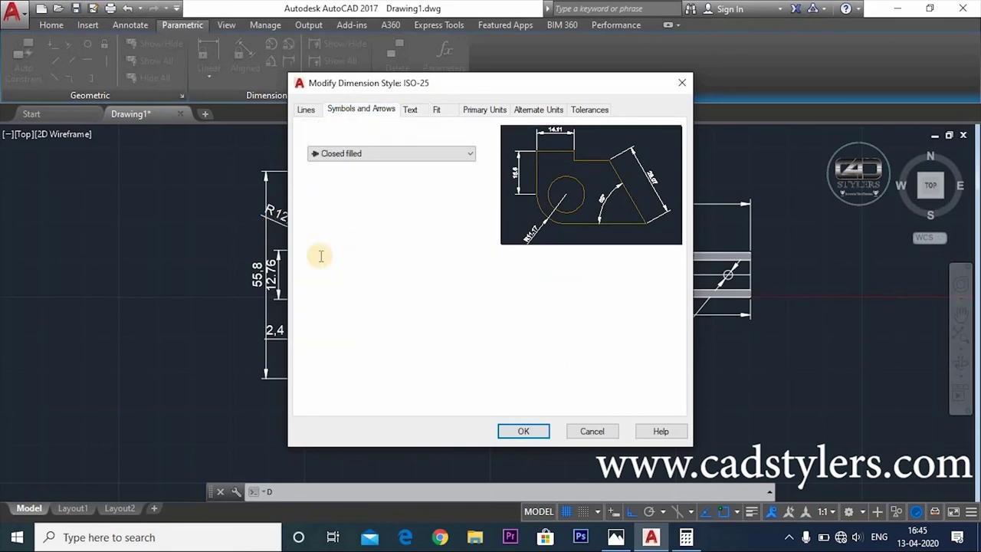
double_click(317, 256)
type("1")
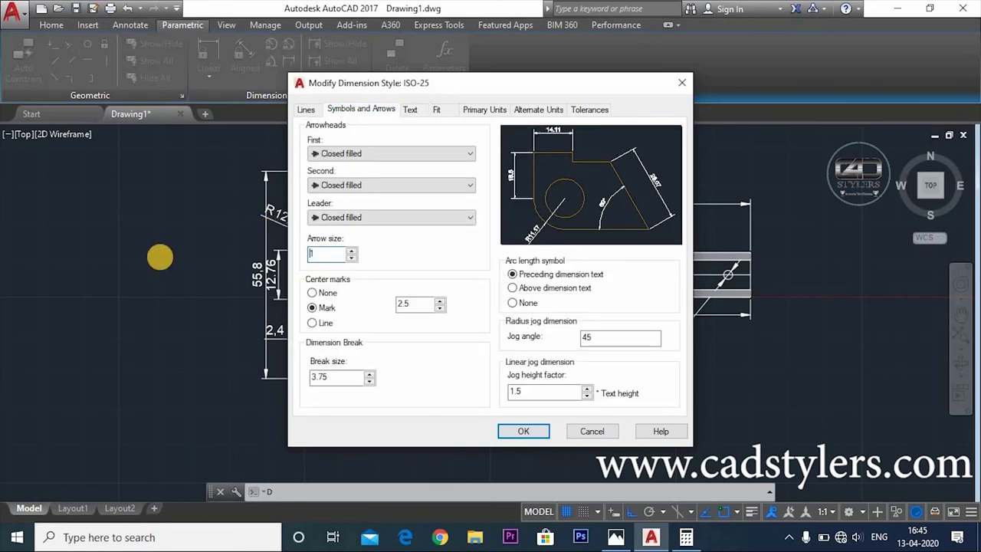
left_click(411, 109)
left_click(512, 362)
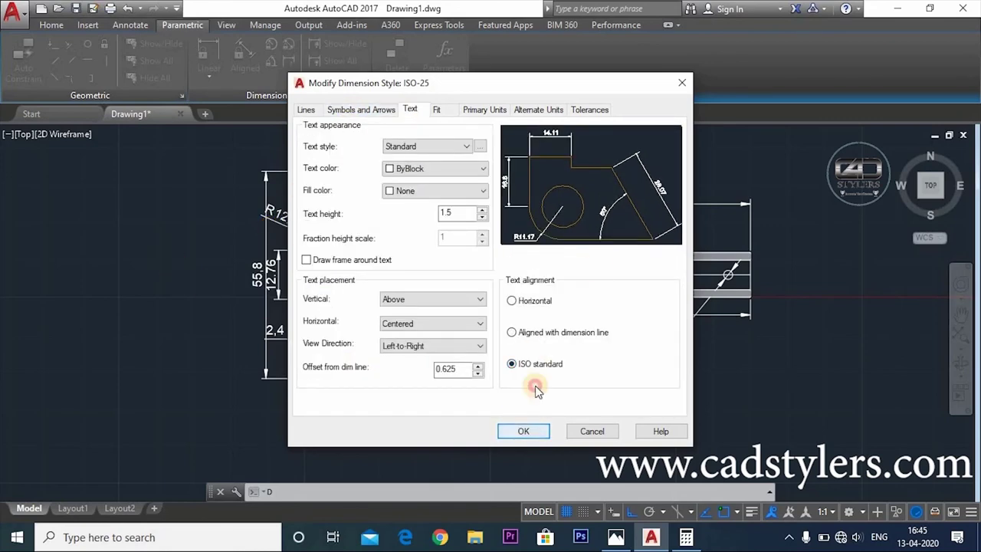
left_click(523, 431)
left_click(578, 376)
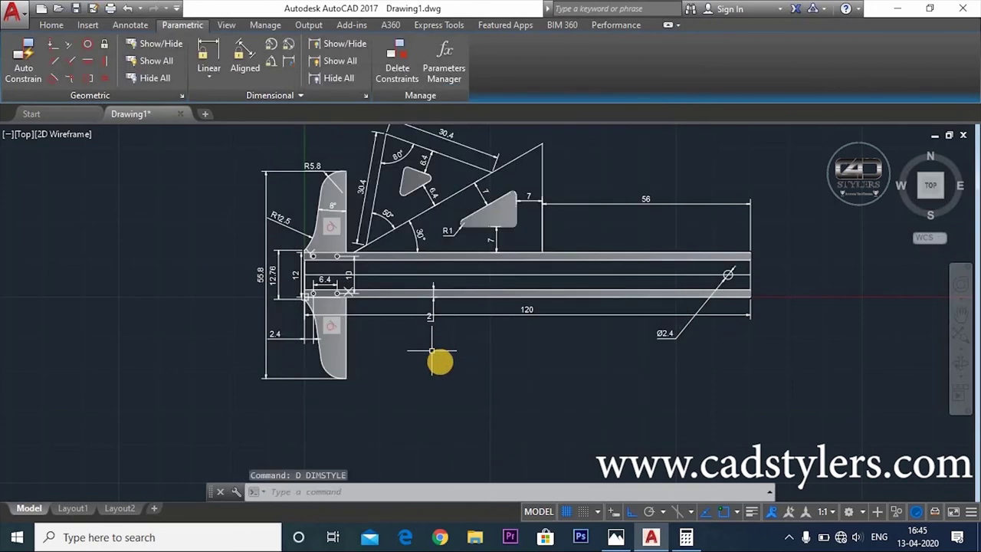
Pan and zoom to review the restyled dimensions
middle_click_drag(432, 351, 454, 392)
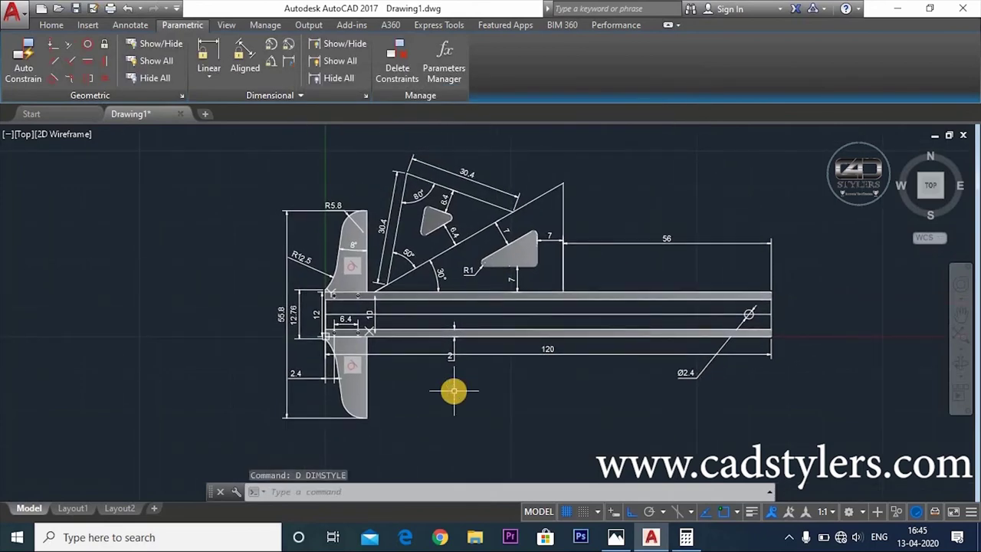
scroll(407, 394, "up", 2)
scroll(411, 396, "down", 2)
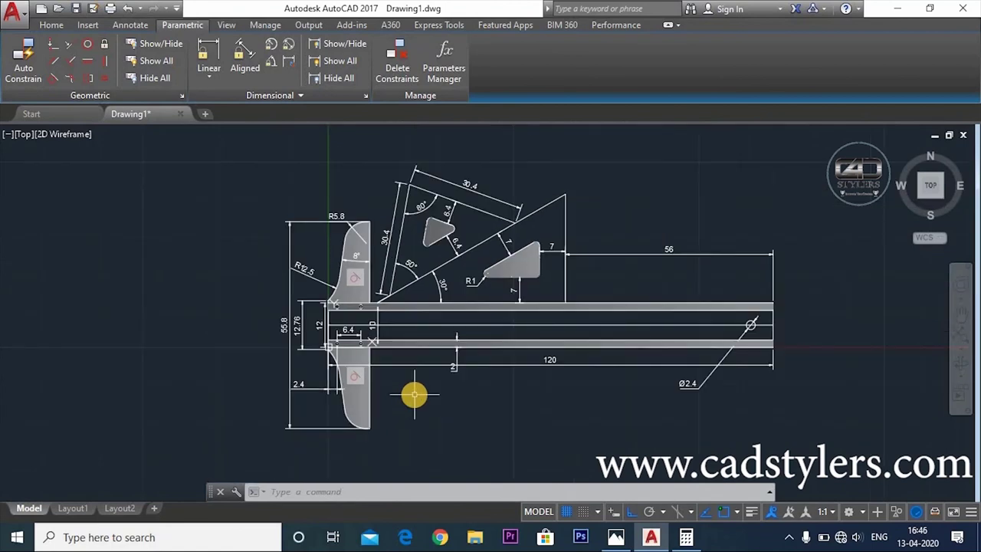
middle_click_drag(412, 396, 415, 389)
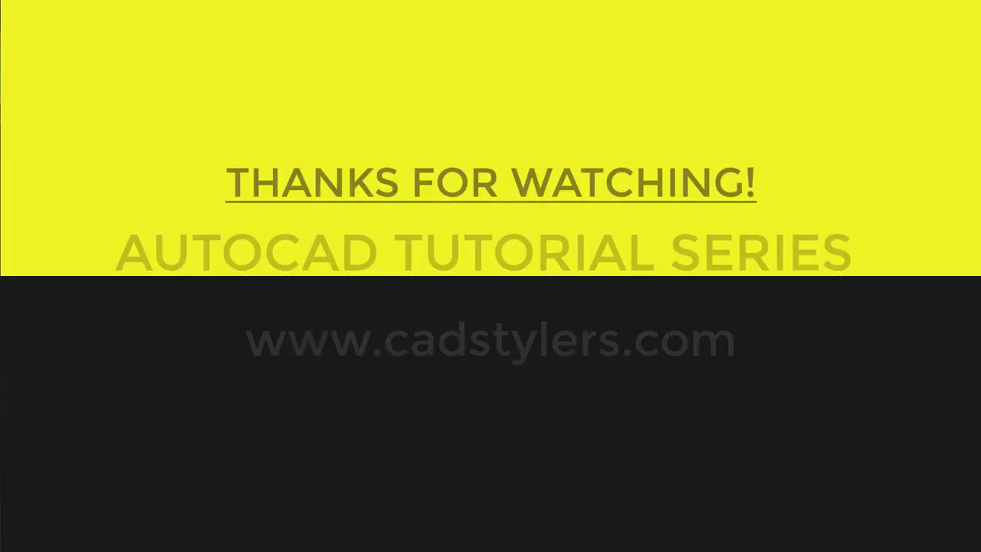